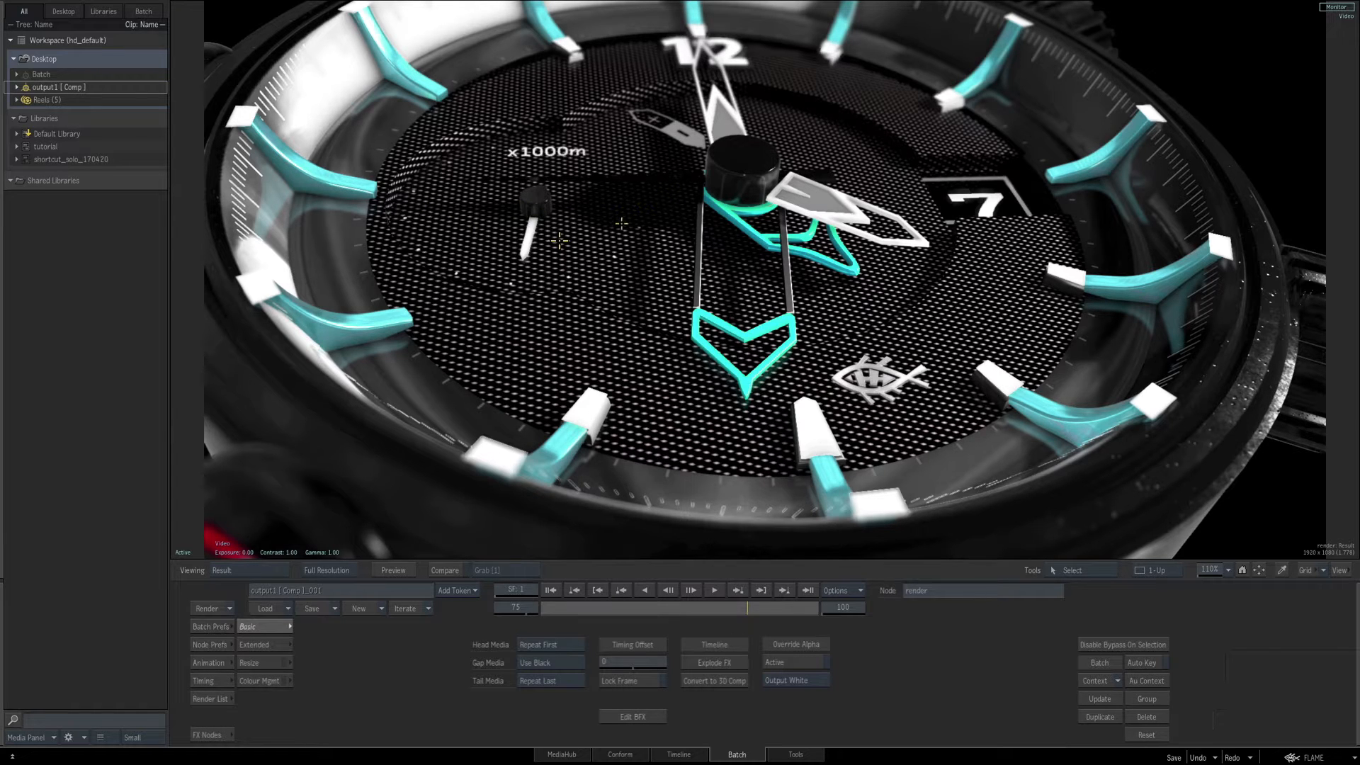
Inspect the existing action209 node's watch dial result and return to the batch schematic.
key("grave")
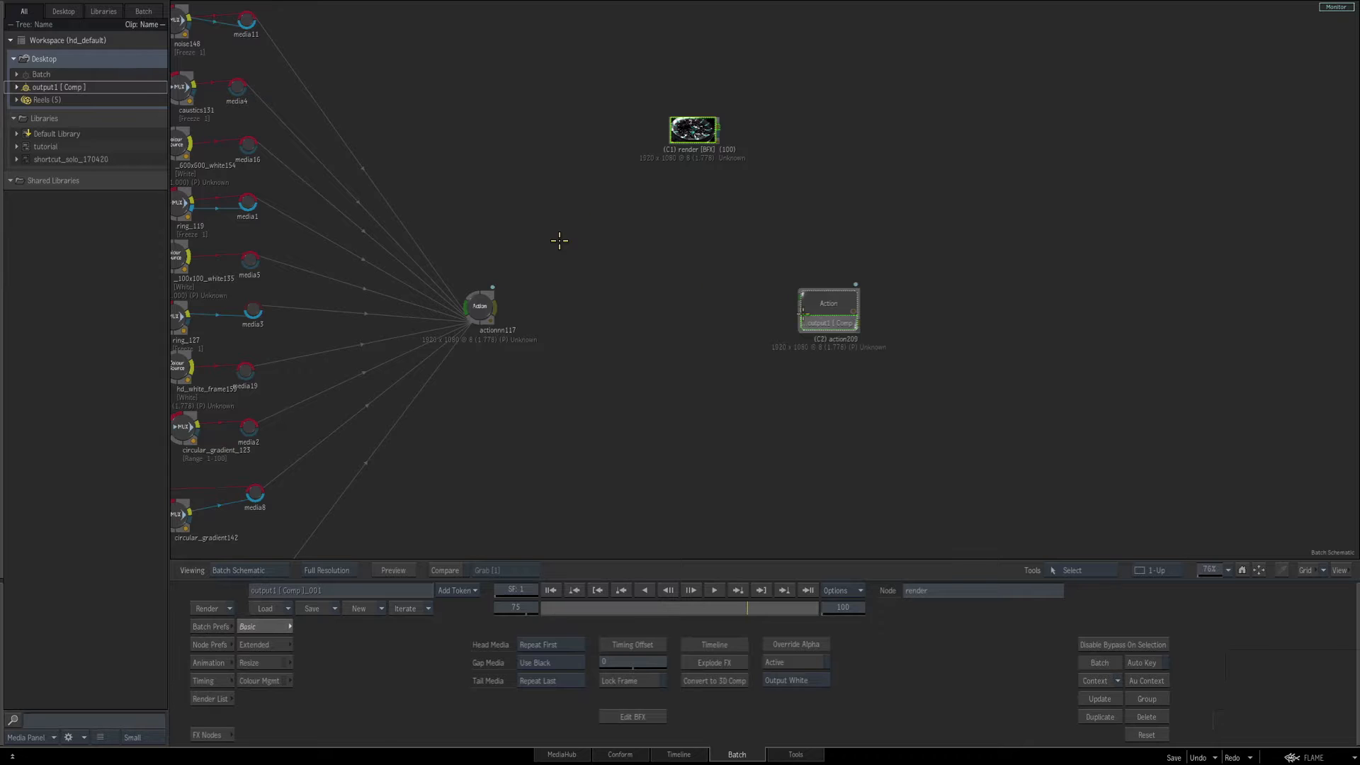
left_click_drag(830, 309, 809, 309)
key("F4")
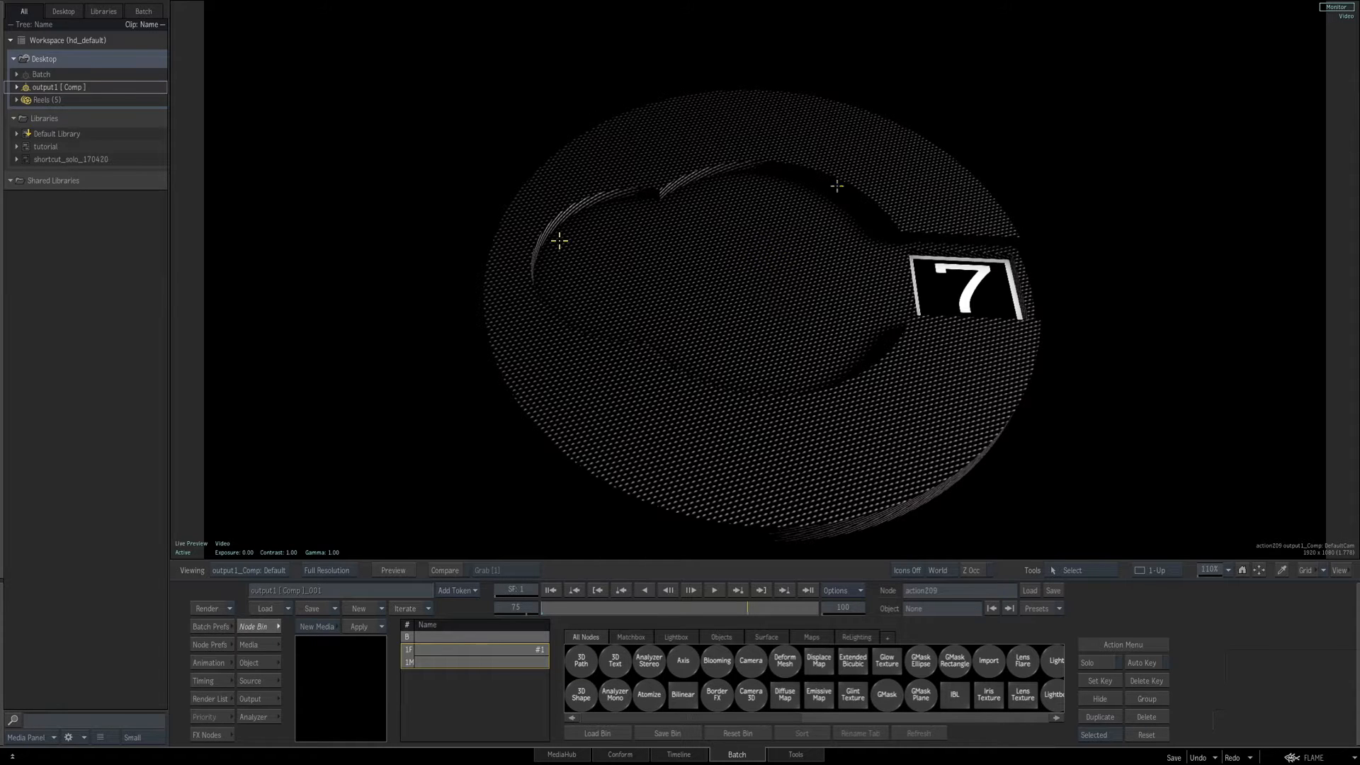
key("ctrl+f")
key("Escape")
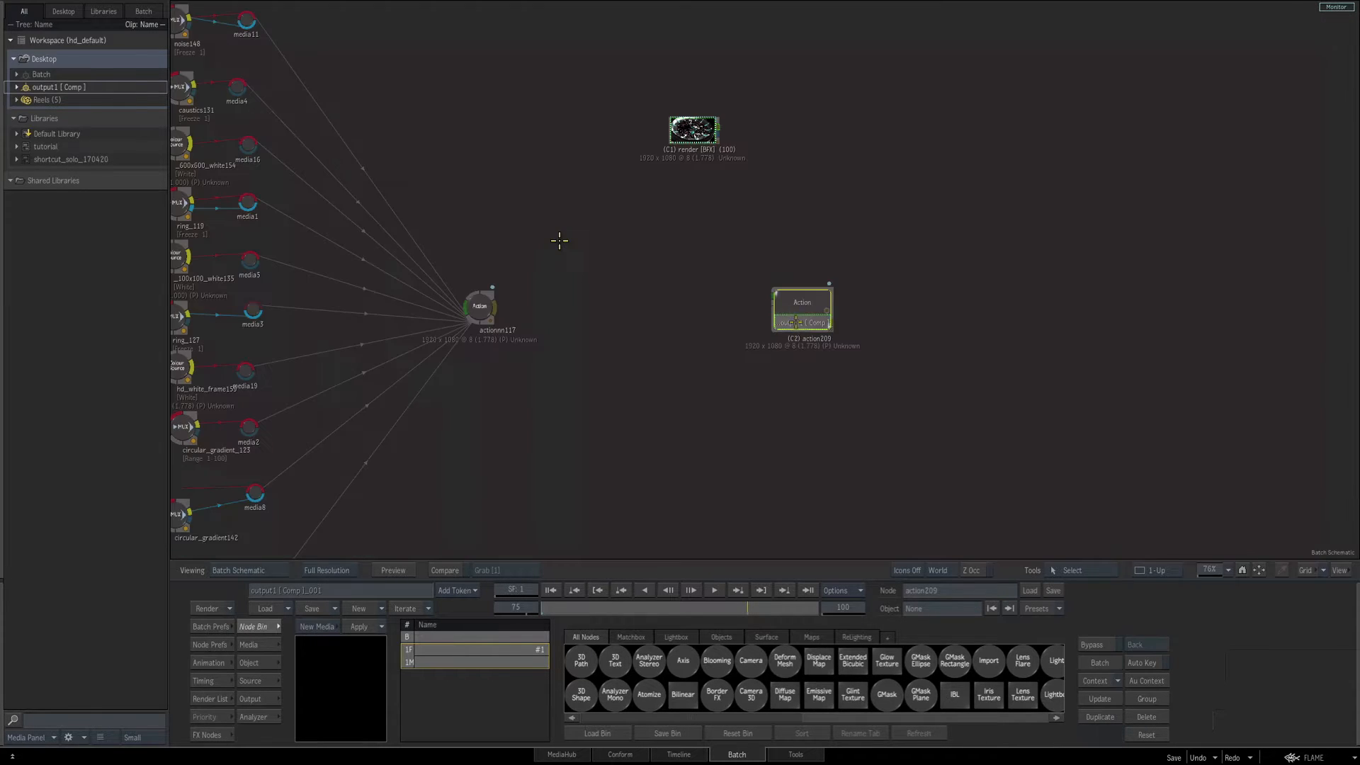
Add a new Action node to the batch schematic below the existing action209 node and look inside it.
key("a")
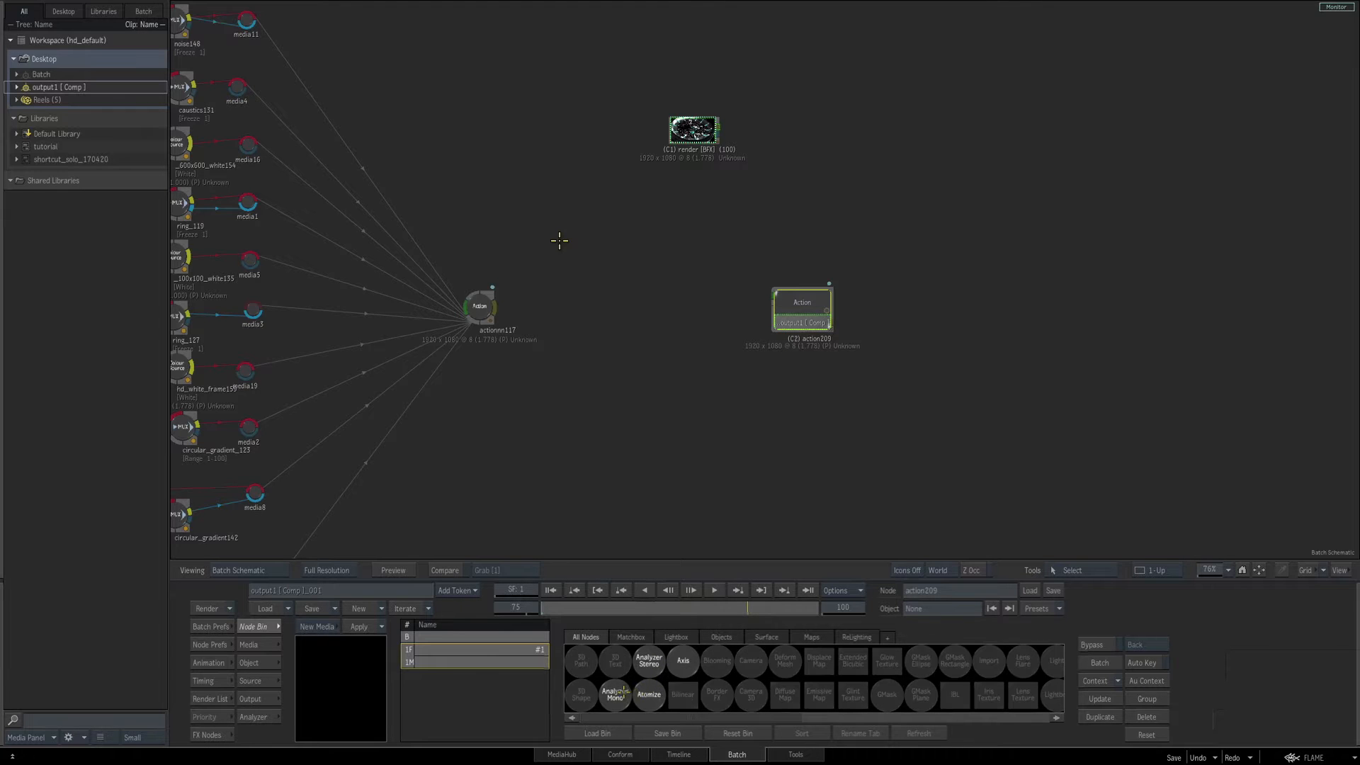
mouse_move(188, 680)
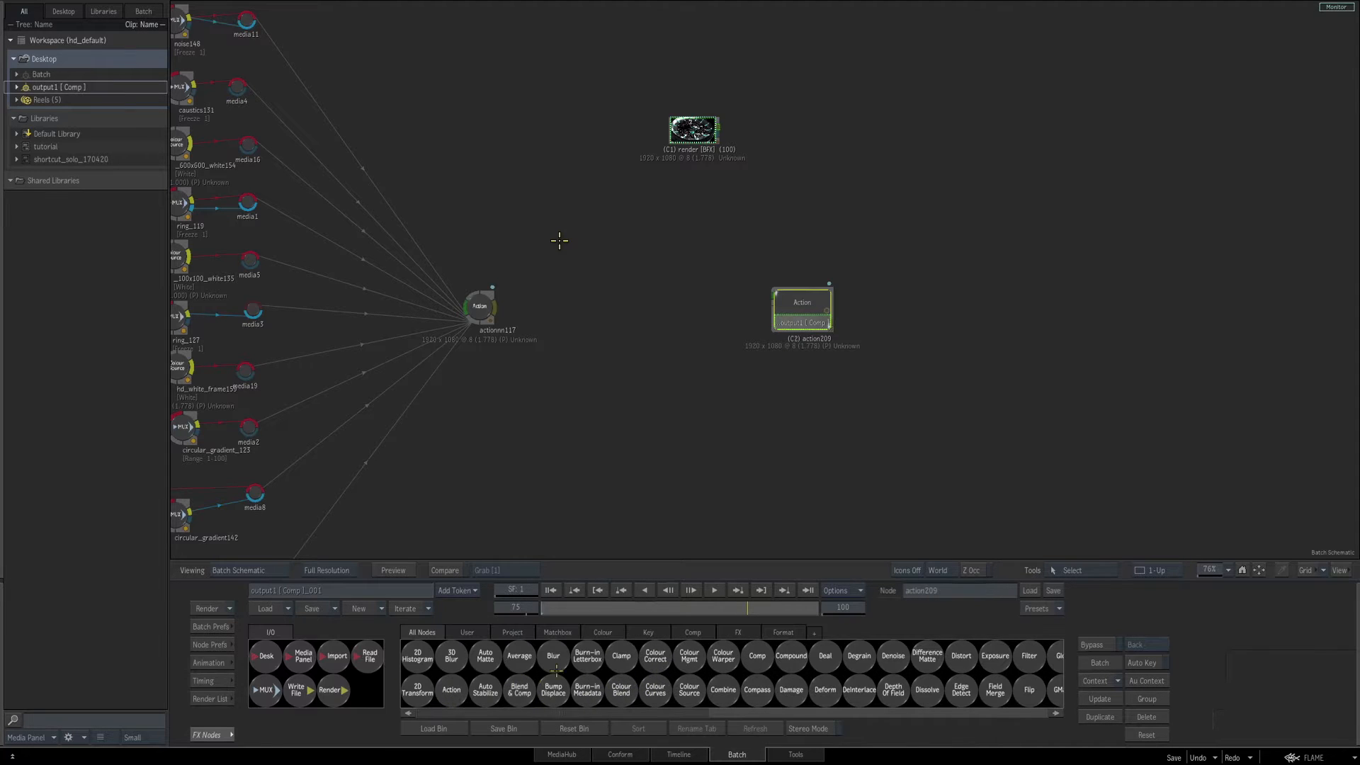
left_click_drag(452, 688, 718, 412)
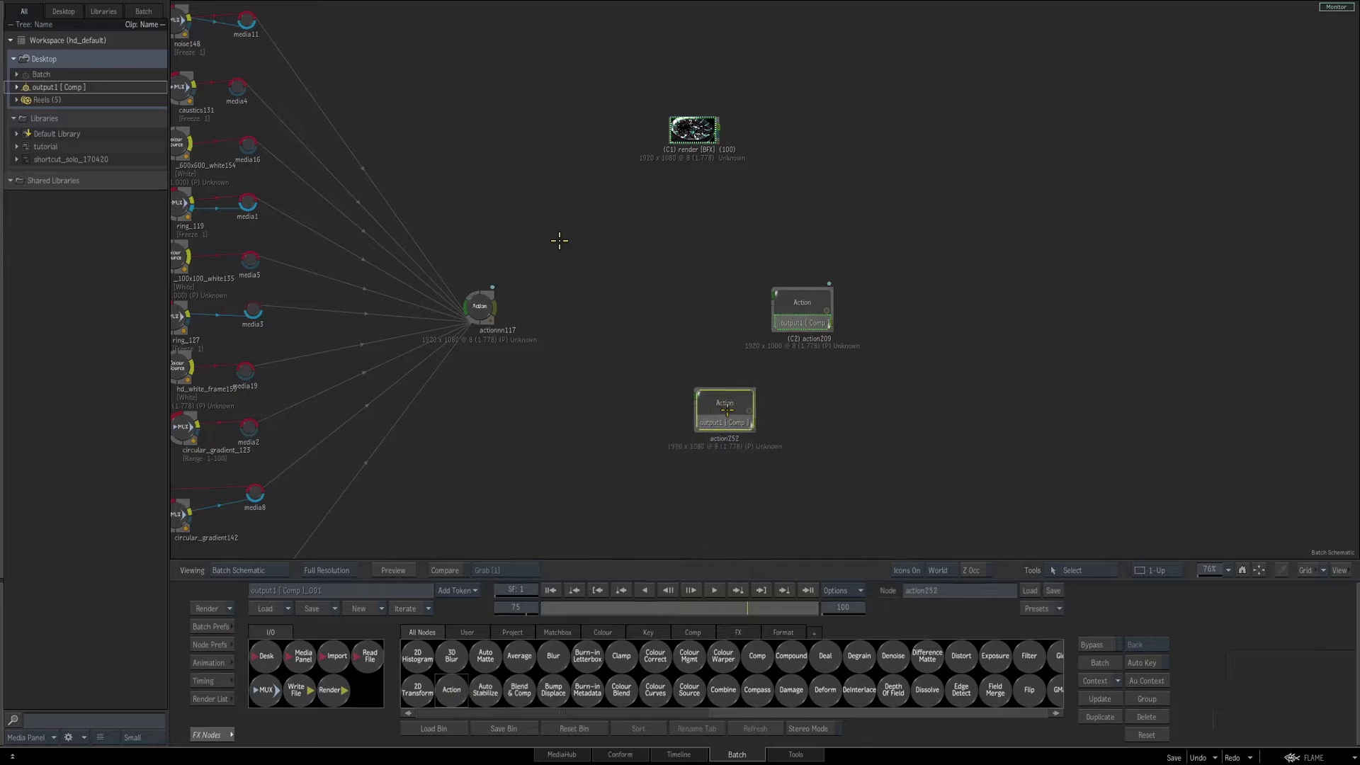
double_click(728, 405)
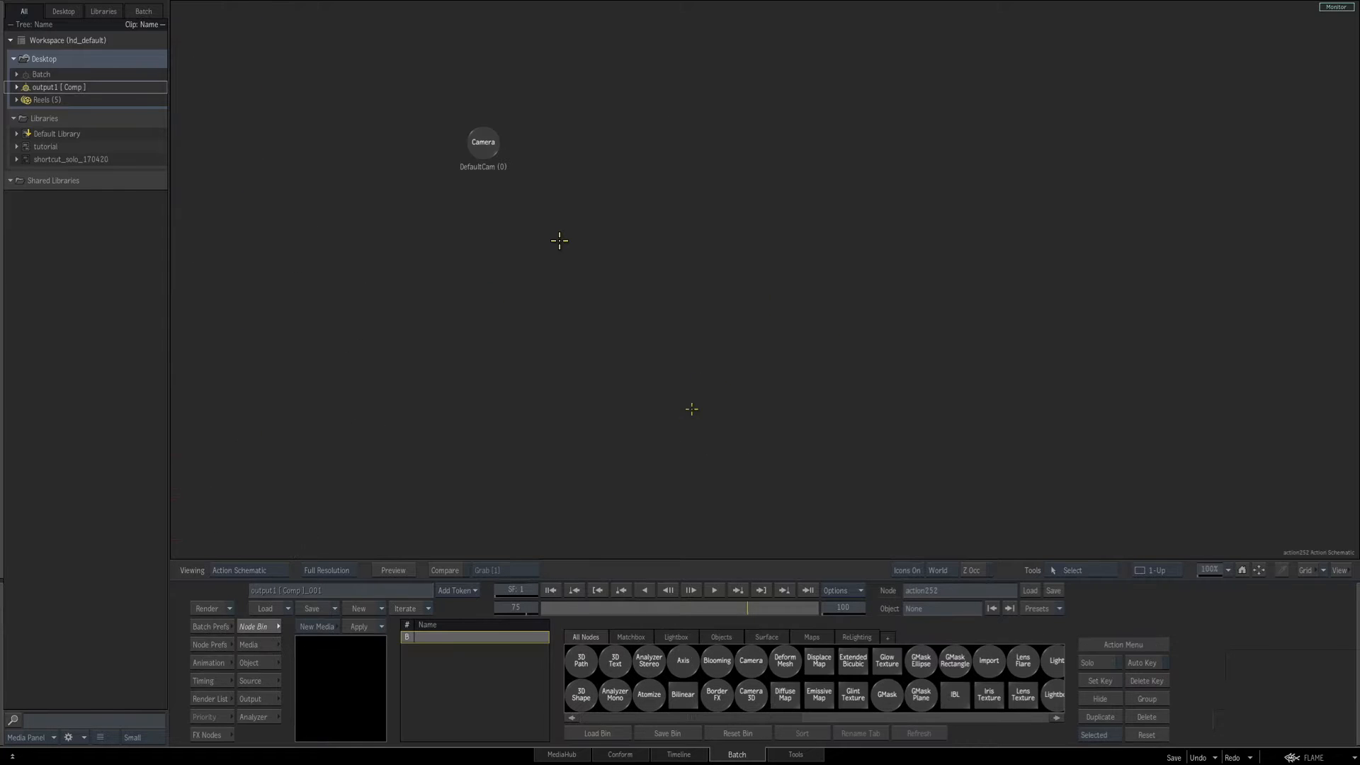
key("Escape")
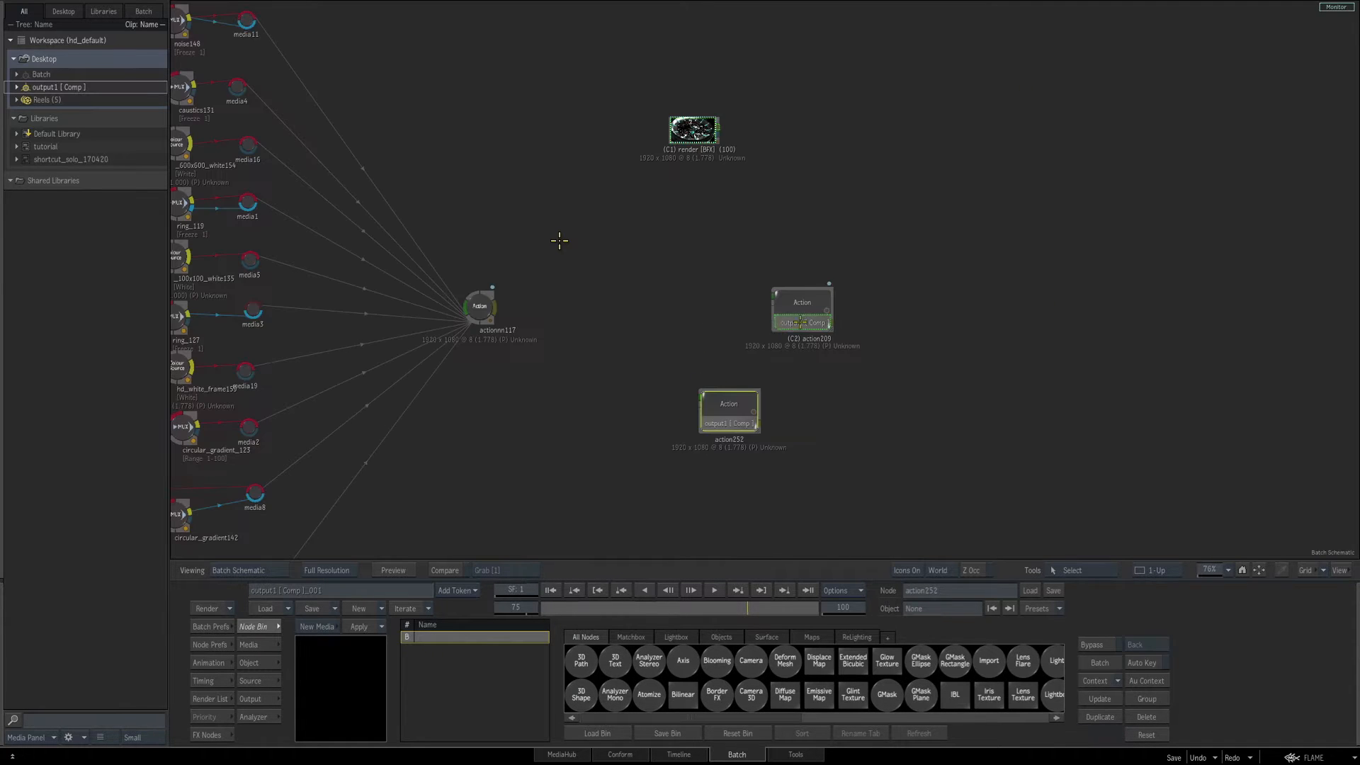
Review the node schematic and rendered dial inside the action209 node.
left_click(801, 302)
double_click(801, 310)
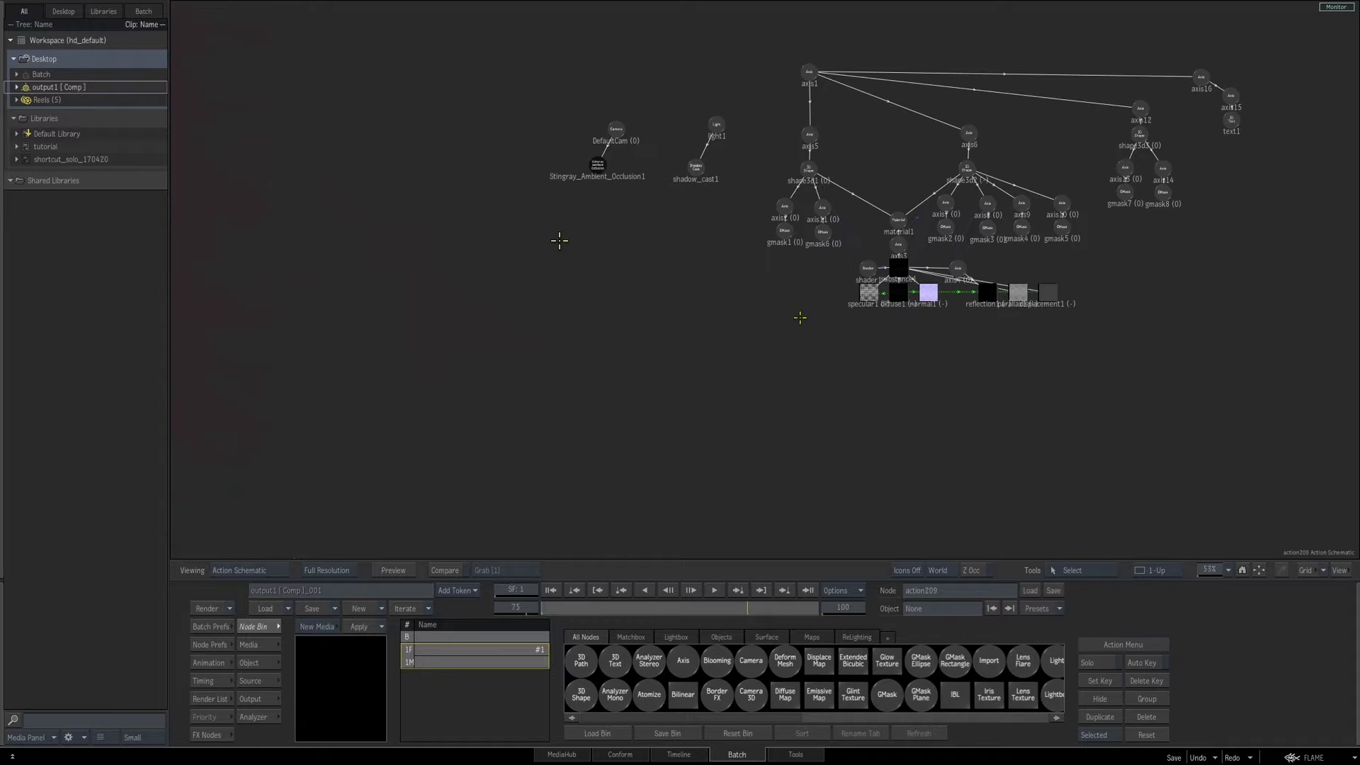
key("F4")
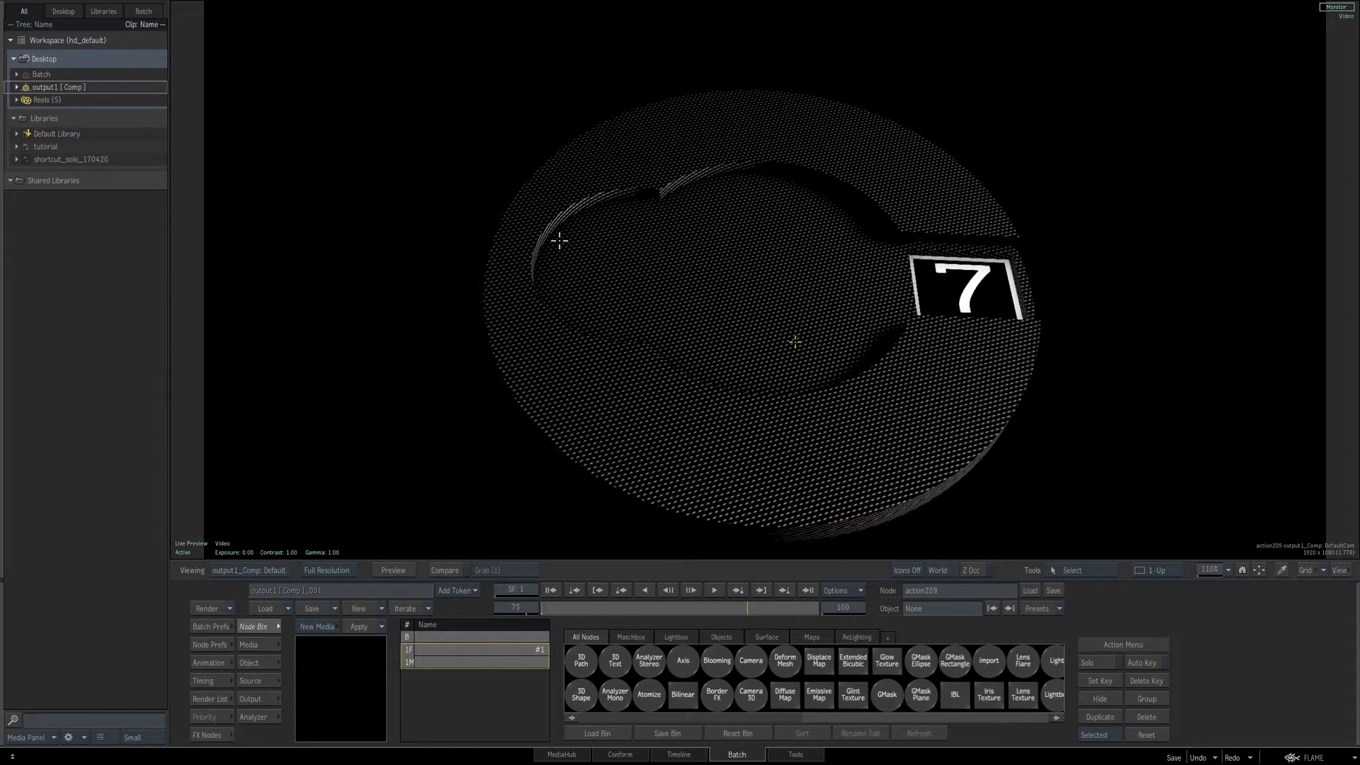
key("Escape")
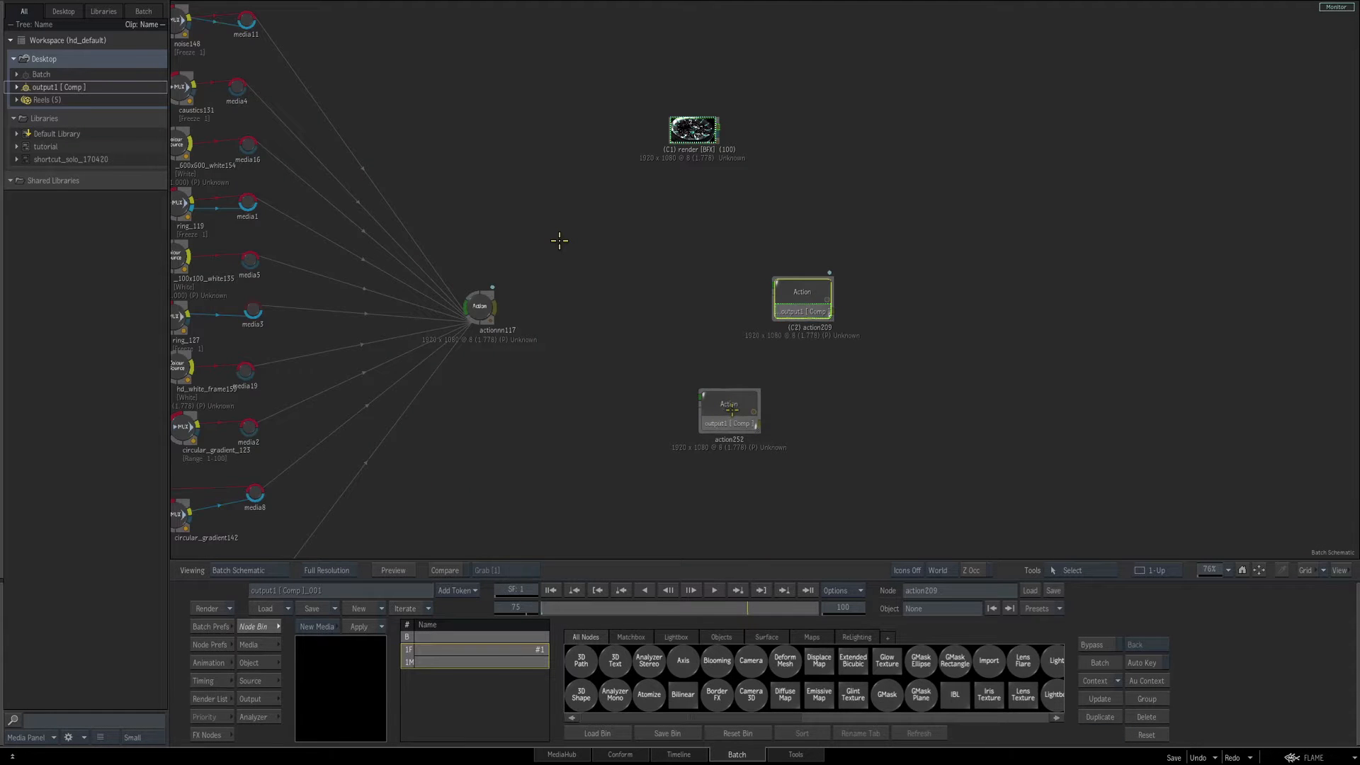
Open the newly added Action node and switch the viewport to its result view.
left_click(732, 410)
left_click_drag(721, 414, 722, 412)
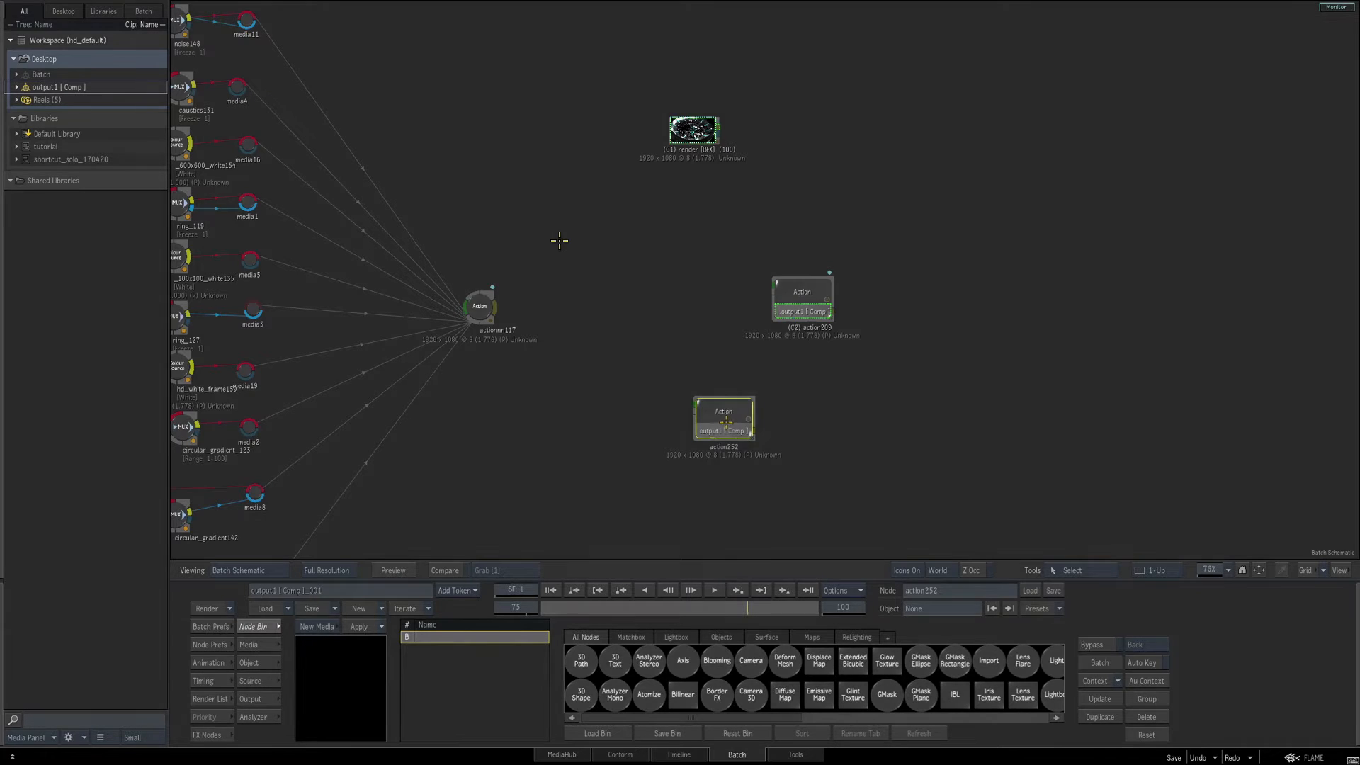
double_click(726, 423)
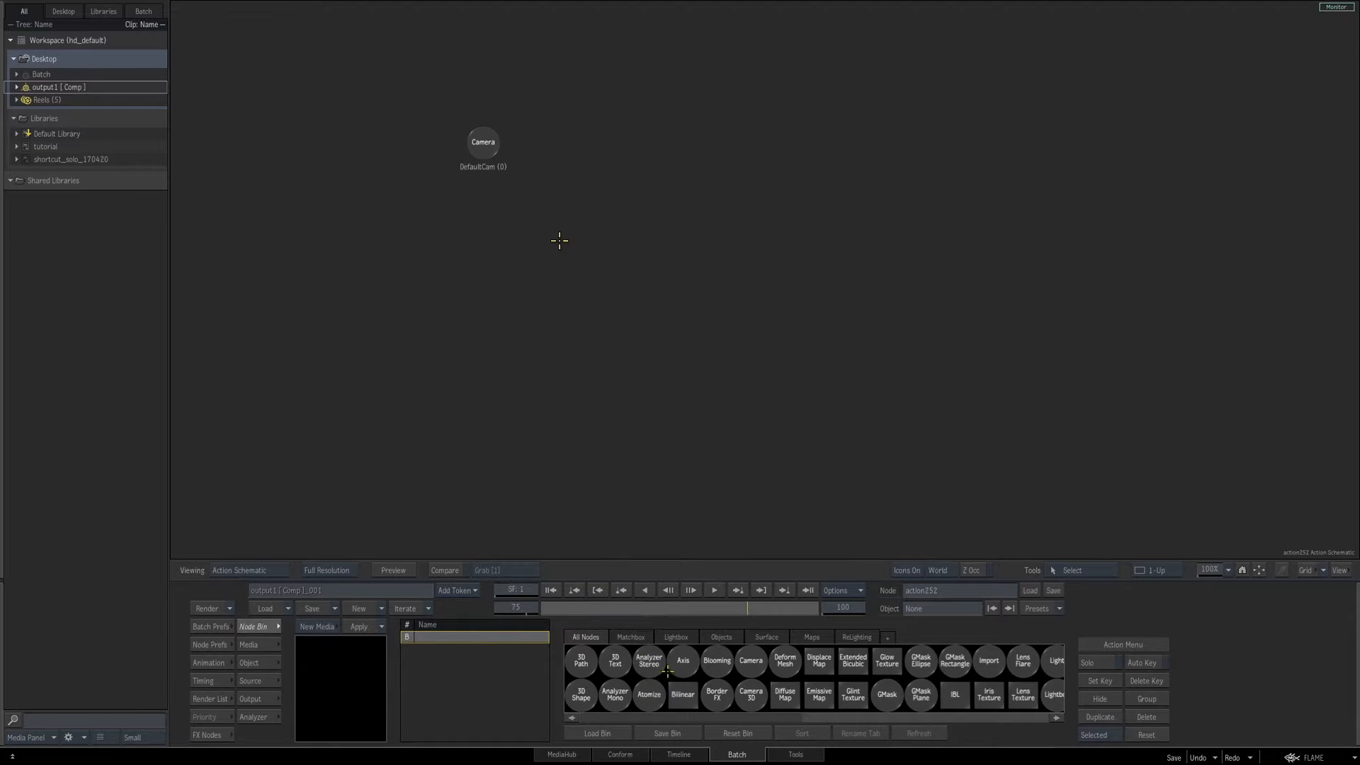
key("F4")
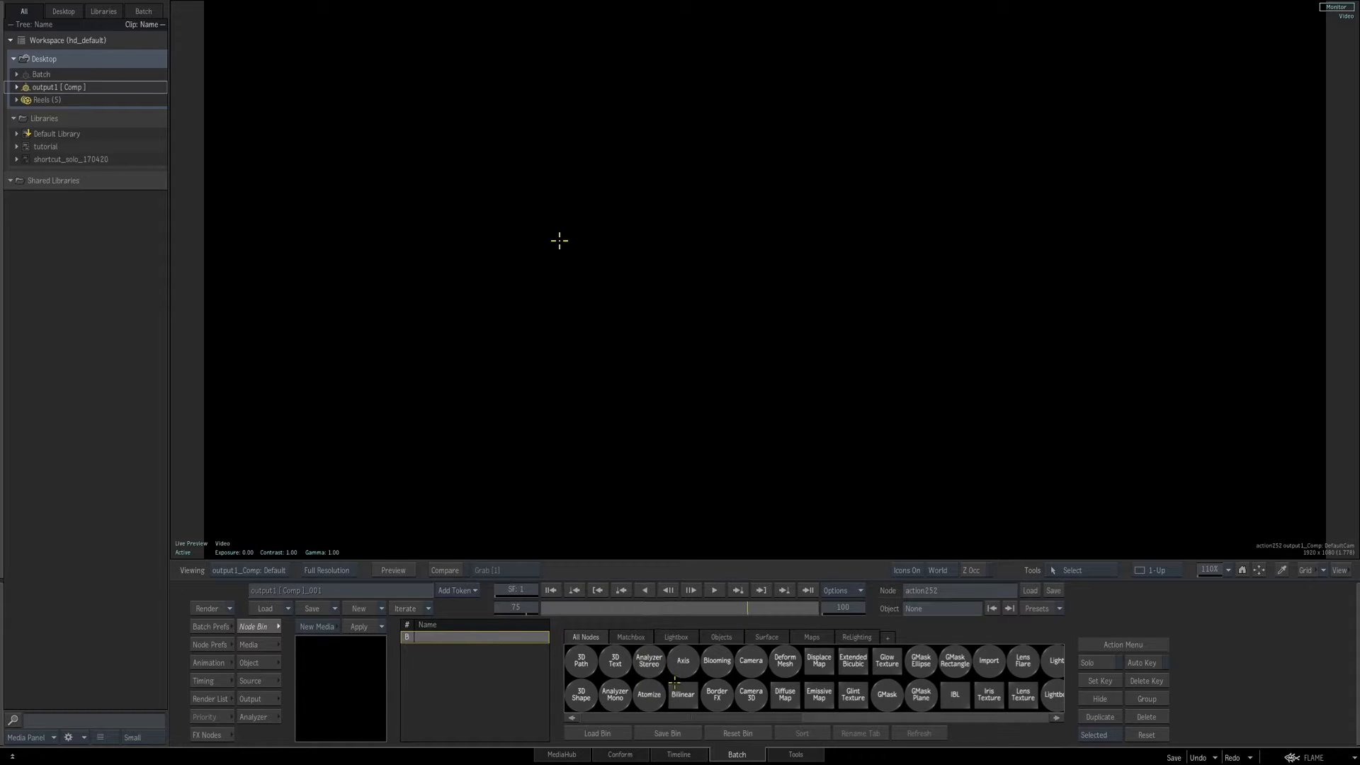
Enable a Row/Col Grid and a Large Centre guide for the viewport.
left_click(1301, 572)
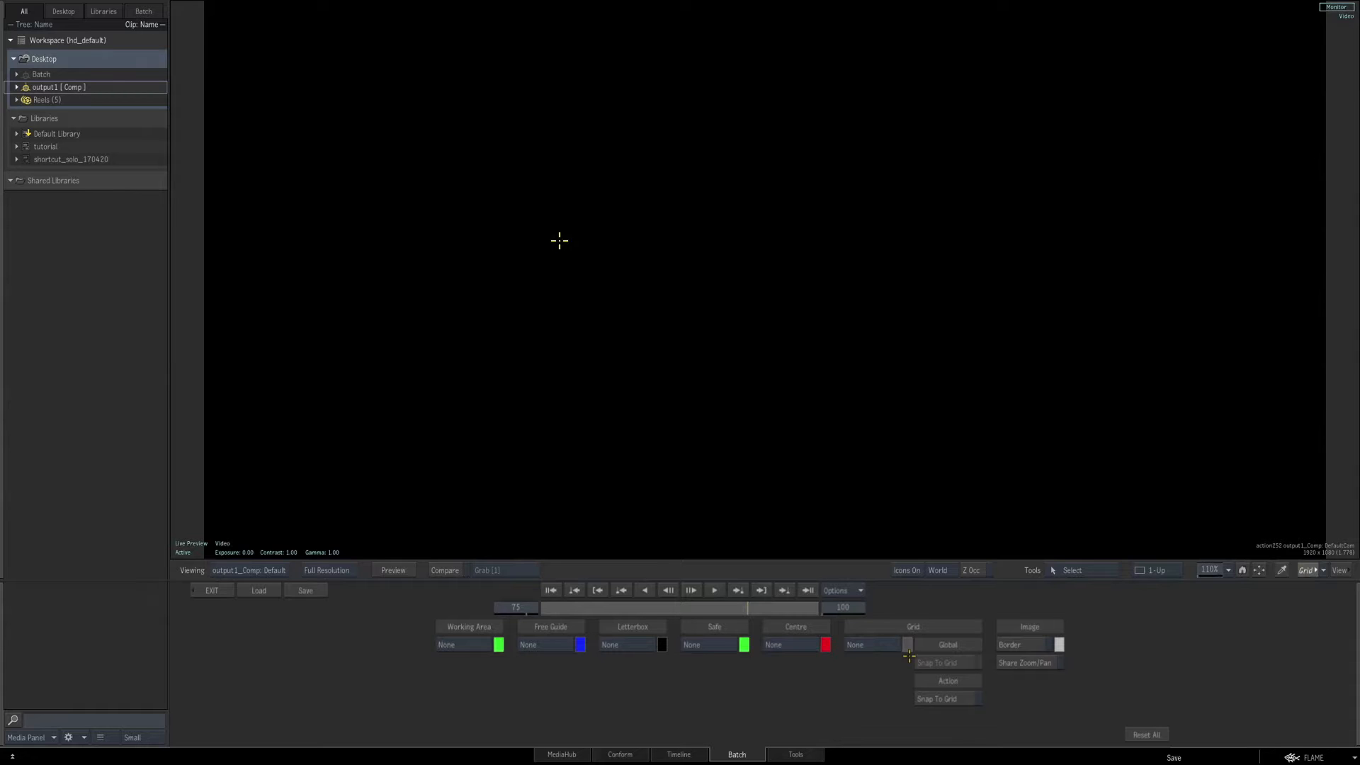
left_click(873, 645)
left_click(886, 613)
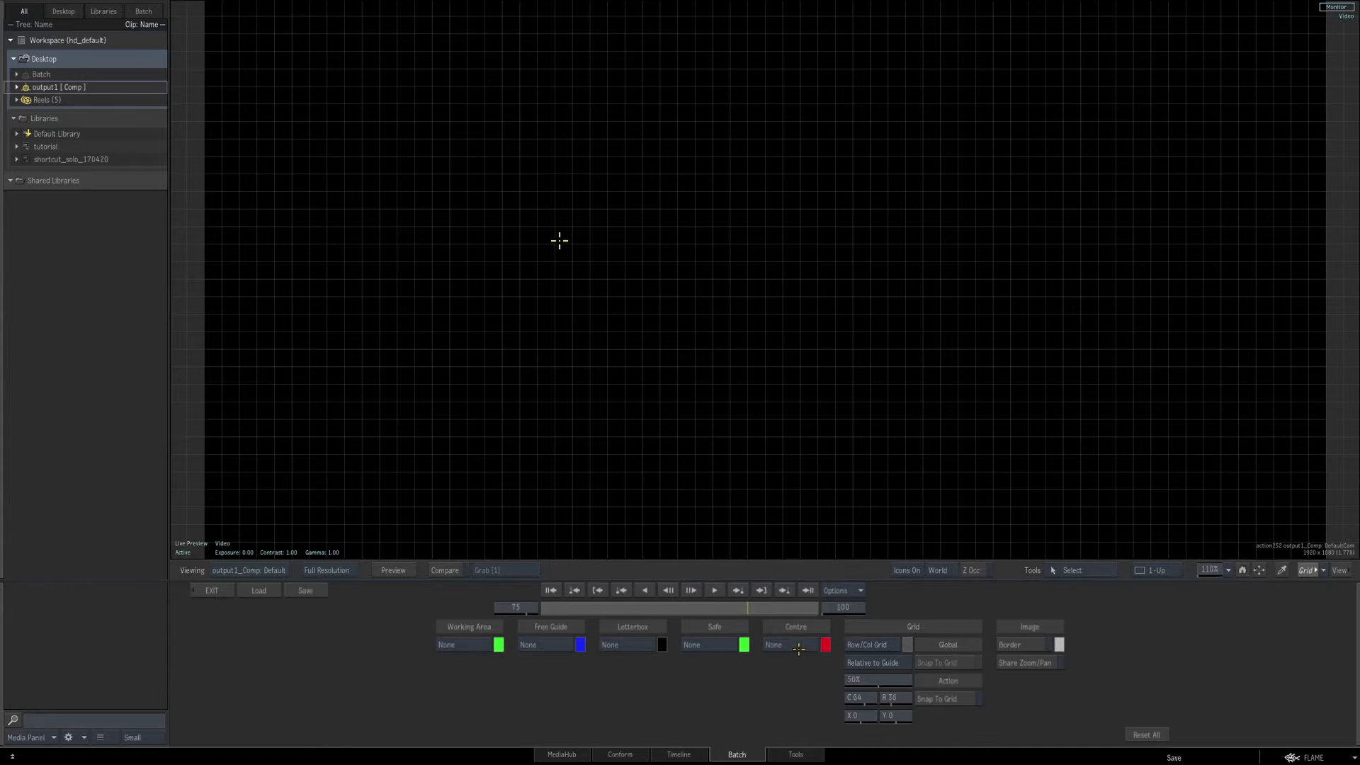
left_click(798, 649)
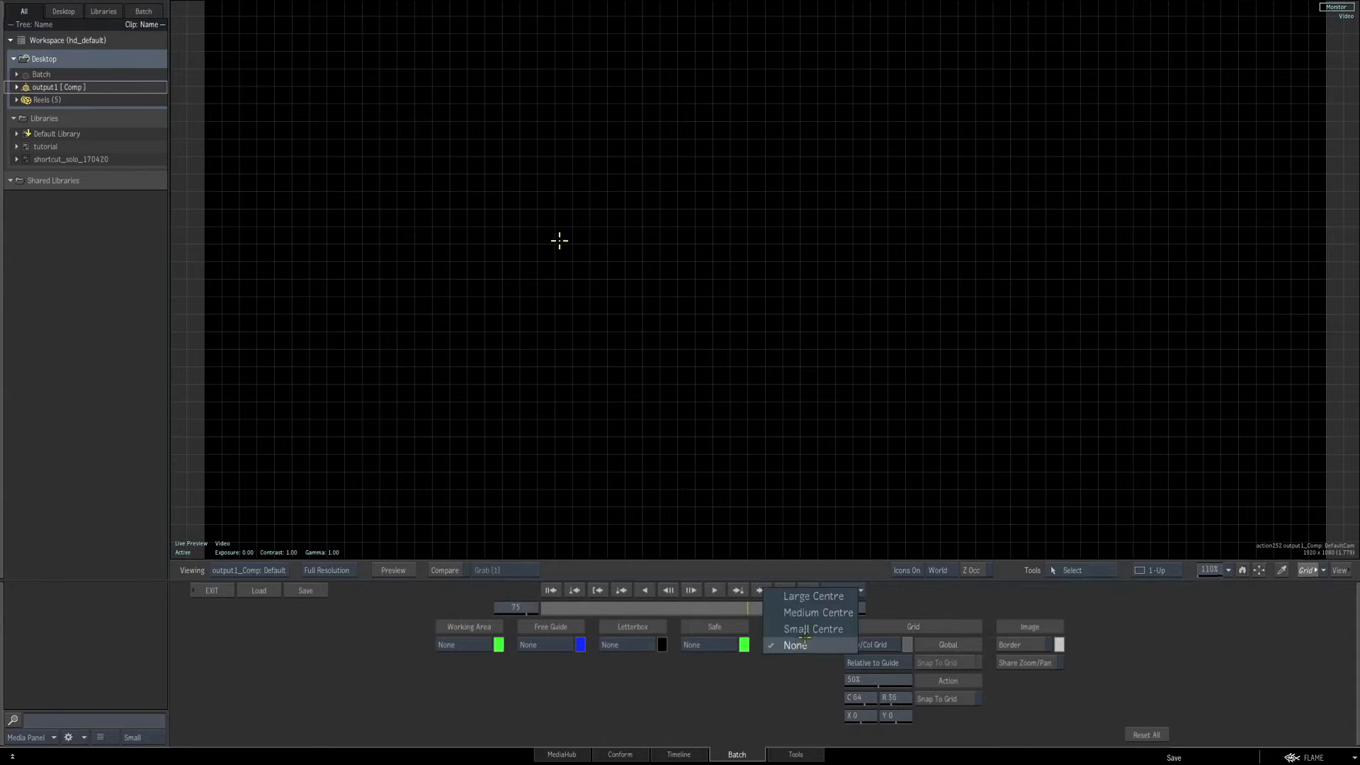
left_click(816, 596)
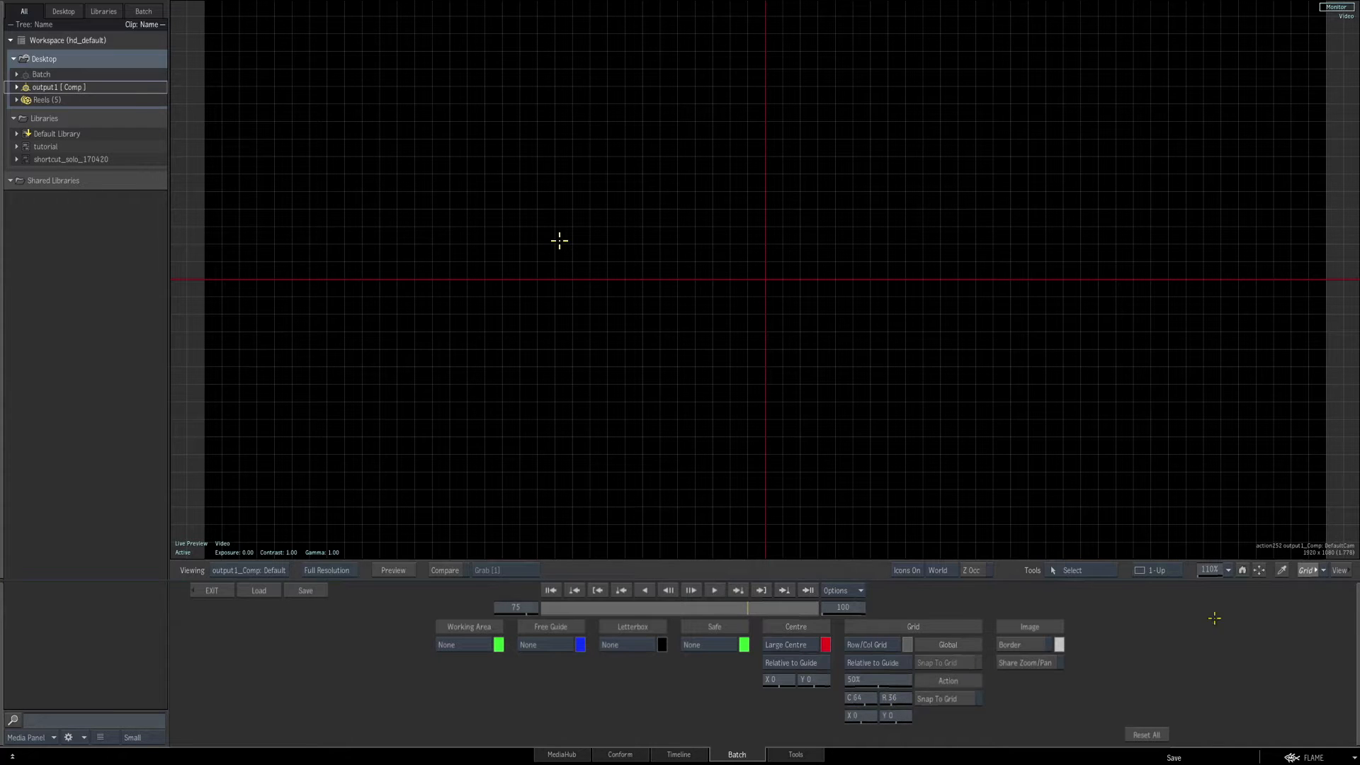
left_click(1306, 570)
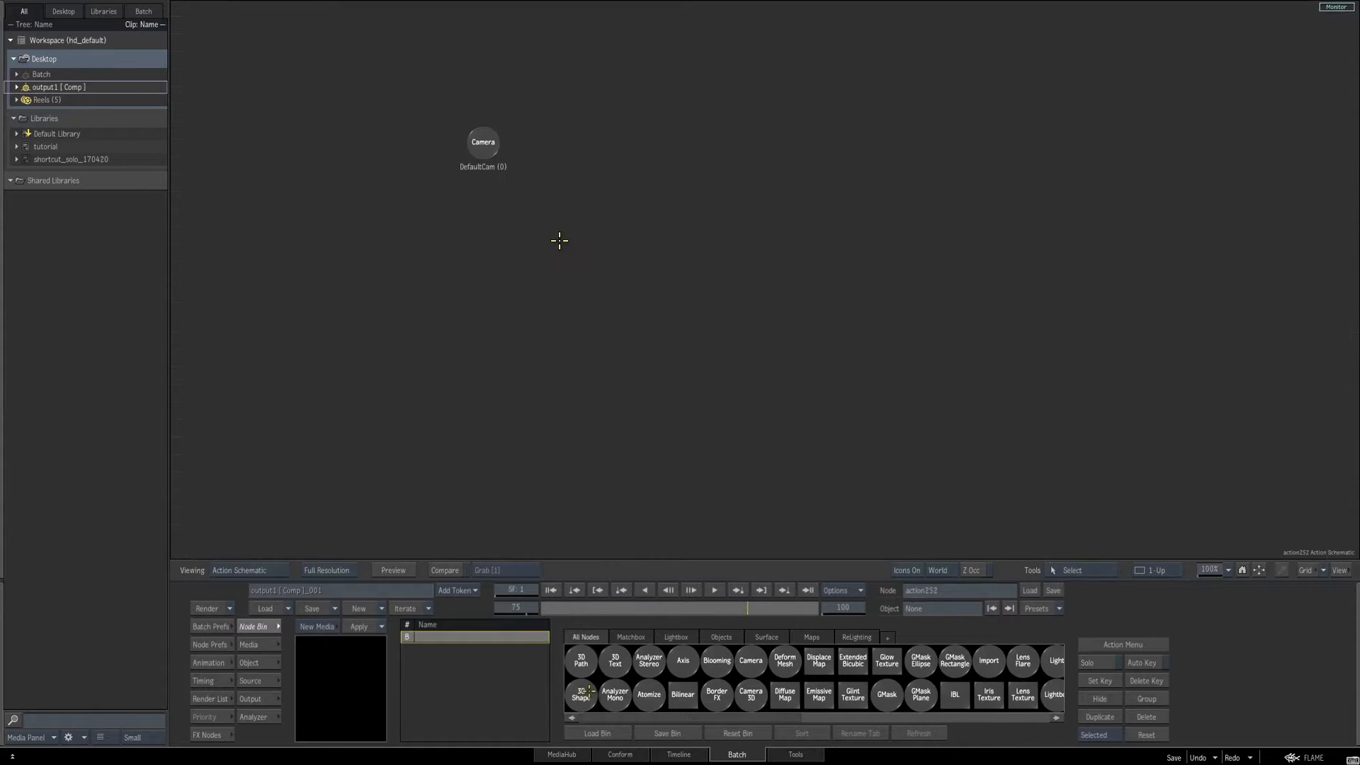
Add a 3D Shape node to the new Action and prepare a close view of its axis for drawing.
left_click(581, 695)
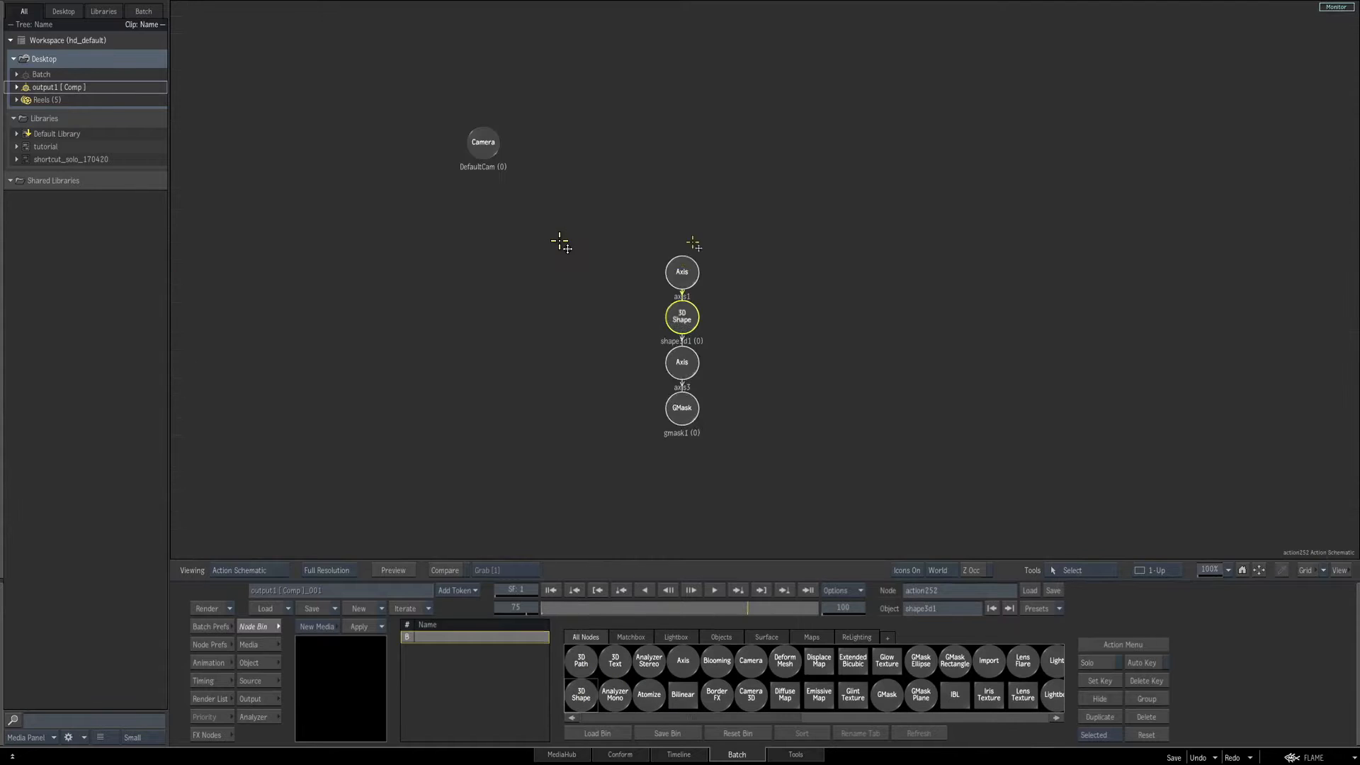
left_click_drag(830, 355, 818, 360)
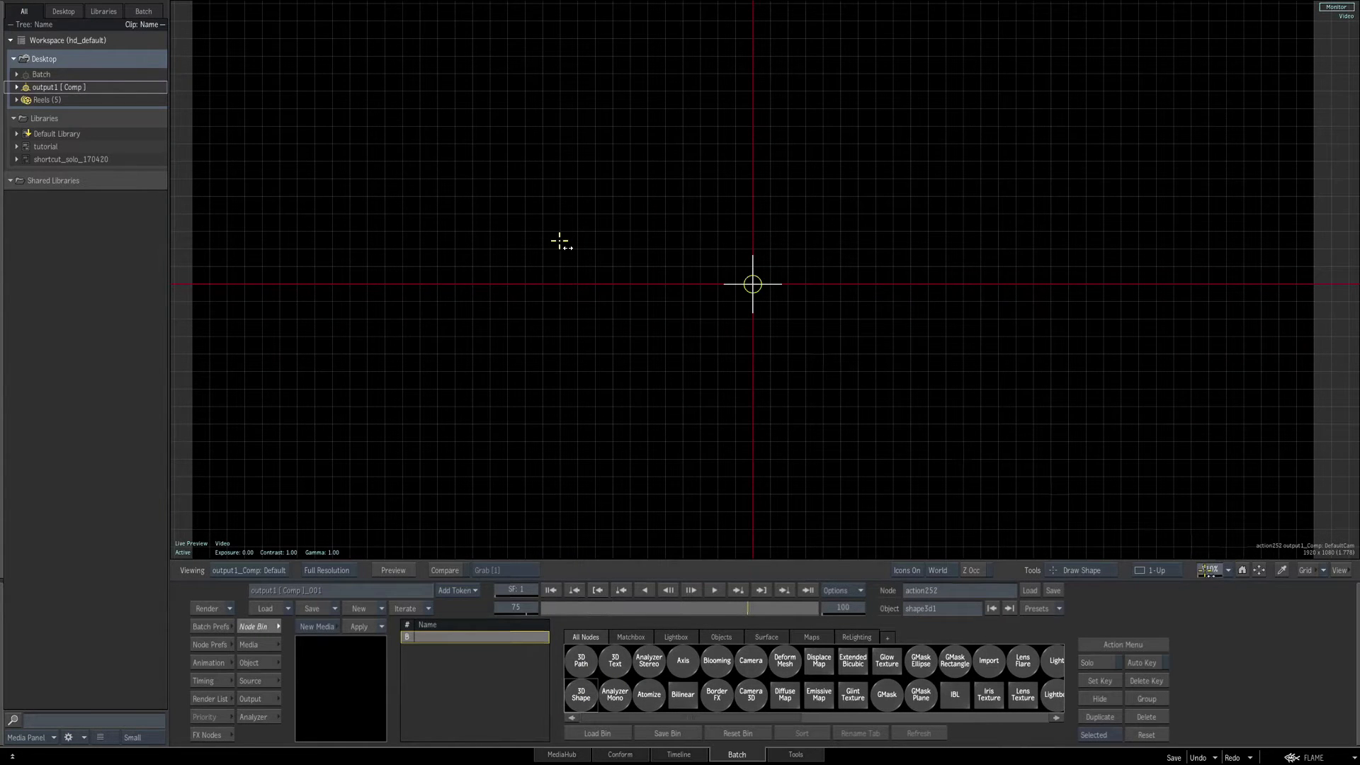
left_click_drag(1210, 570, 1345, 496)
left_click_drag(659, 252, 755, 177)
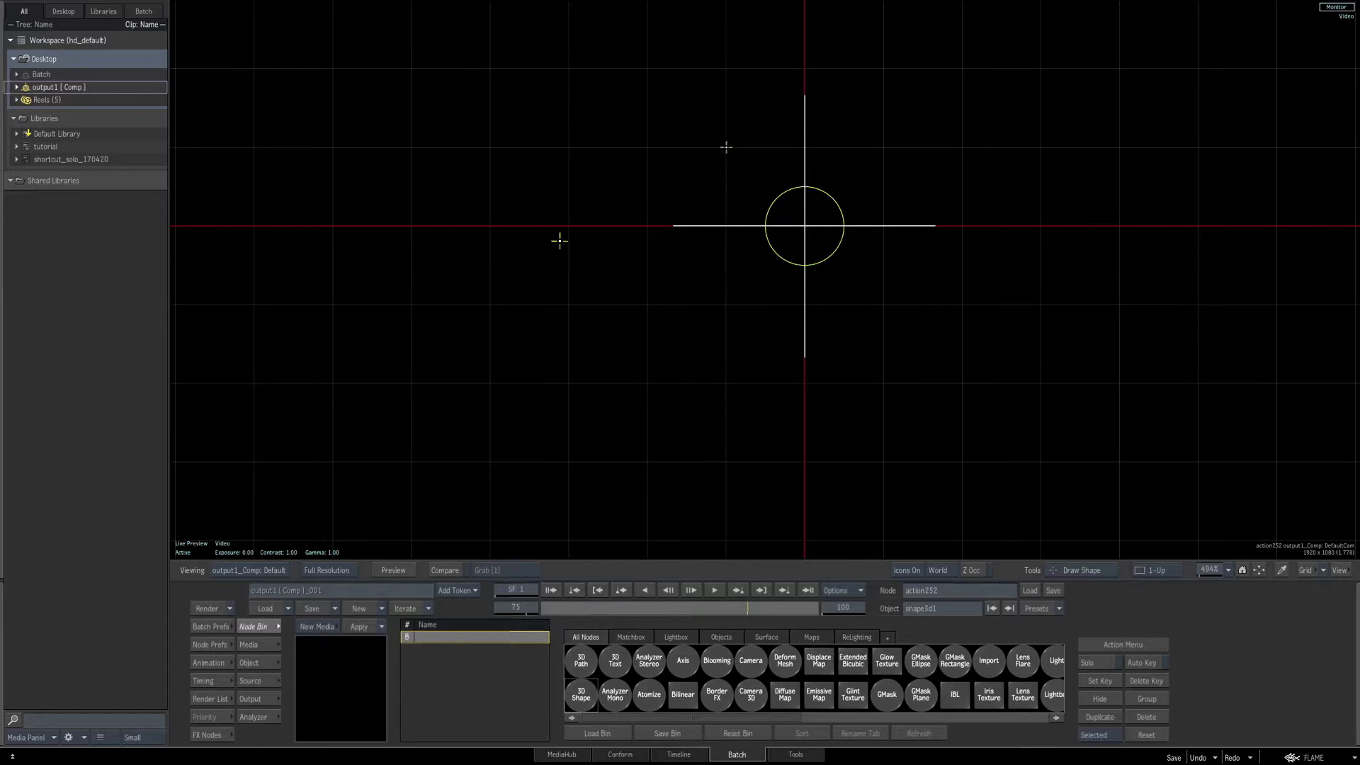
Draw a closed four-point shape around the centre guides, spanning two grid cells in width and height.
left_click(727, 147)
left_click(885, 146)
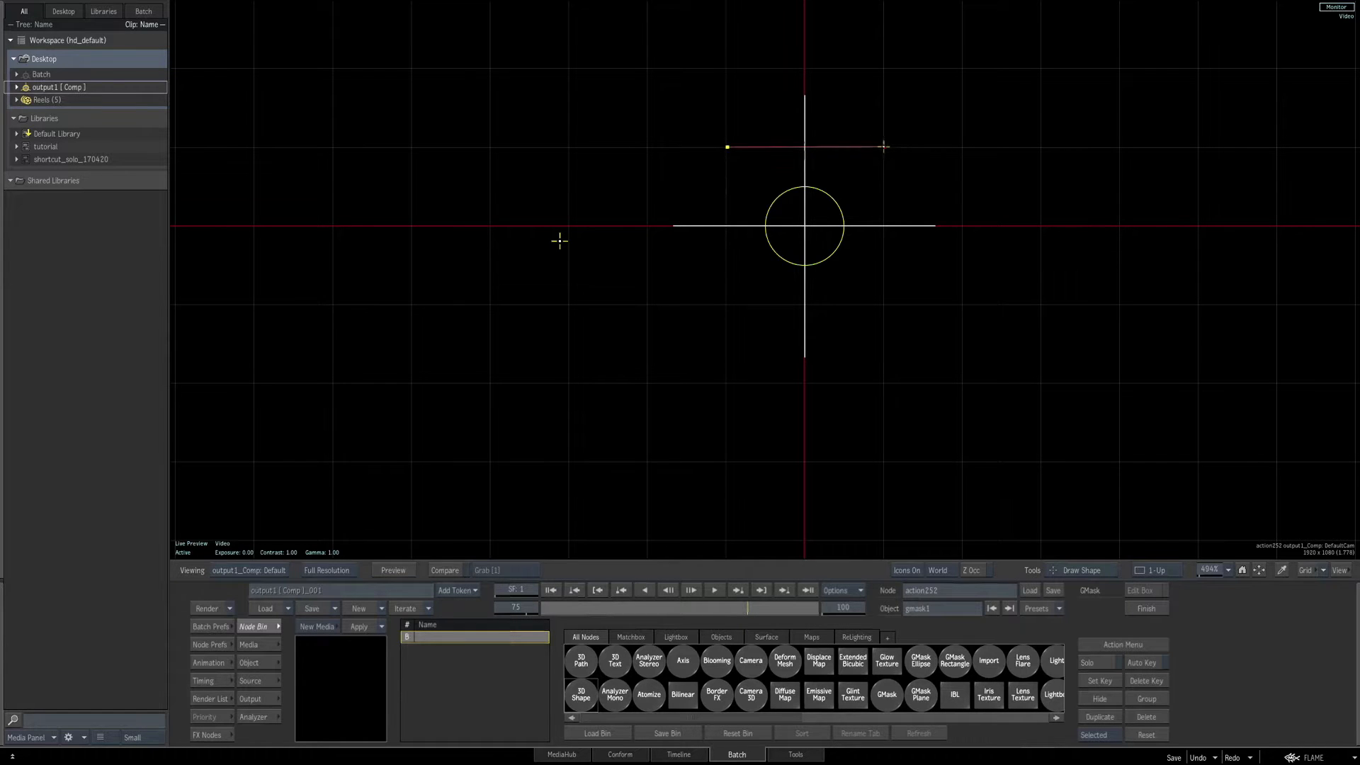
left_click(884, 303)
left_click(728, 303)
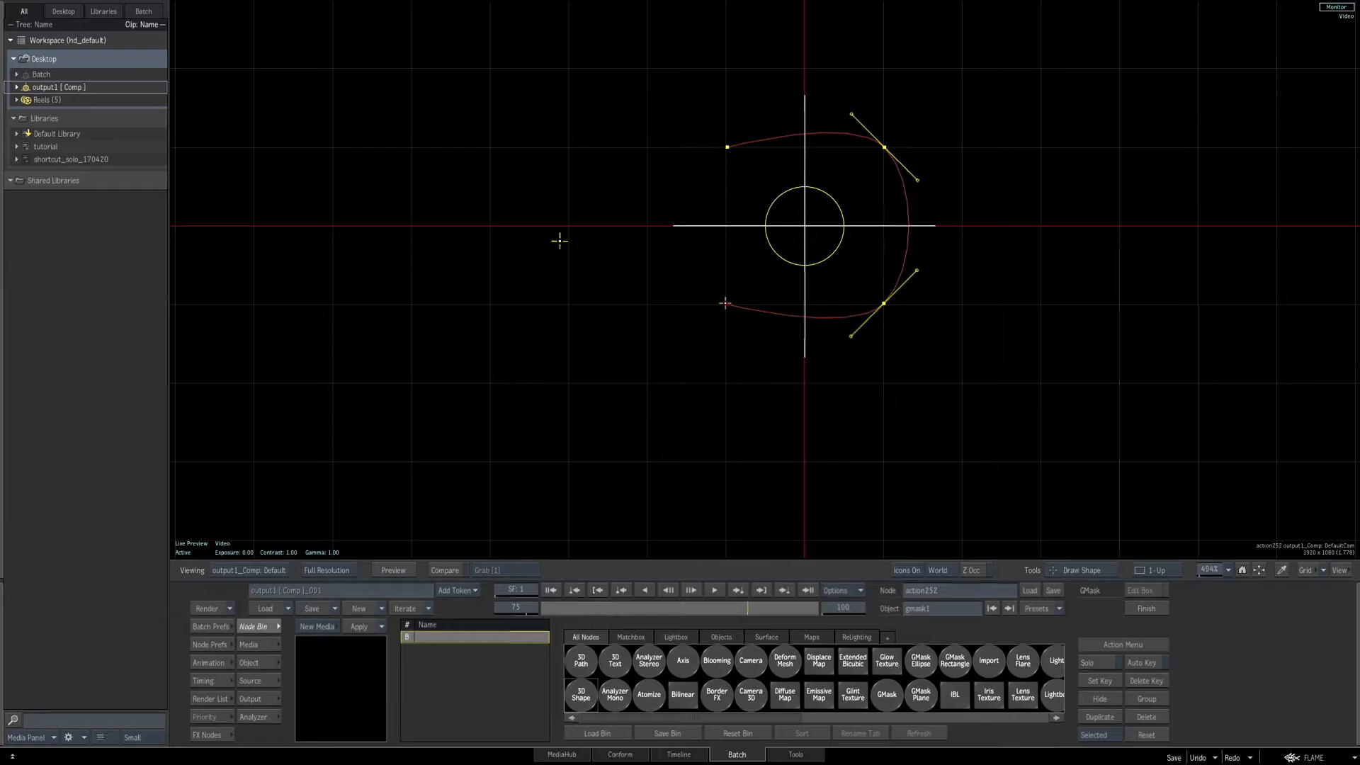
left_click(728, 146)
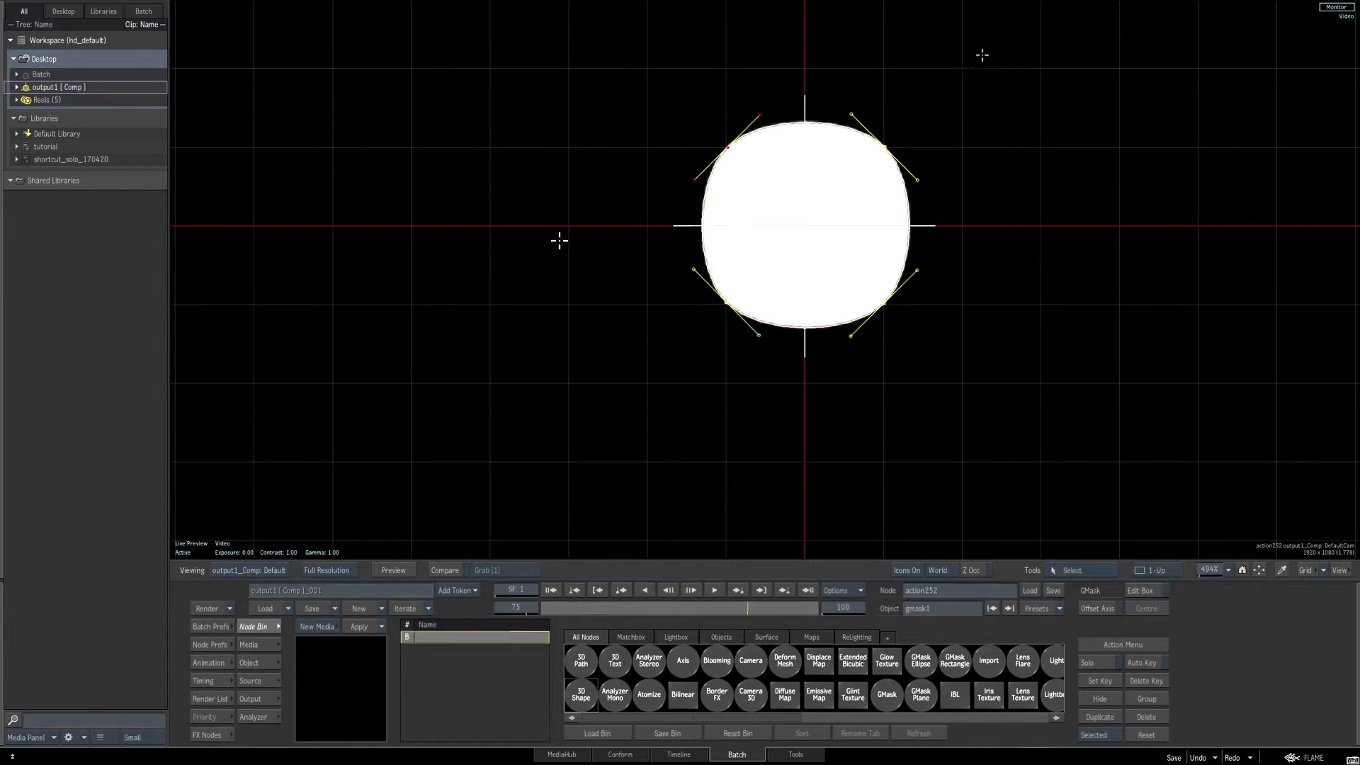
Break the tangents of all four shape vertices to give the outline straight edges and sharp corners.
left_click_drag(997, 41, 592, 405)
key("q")
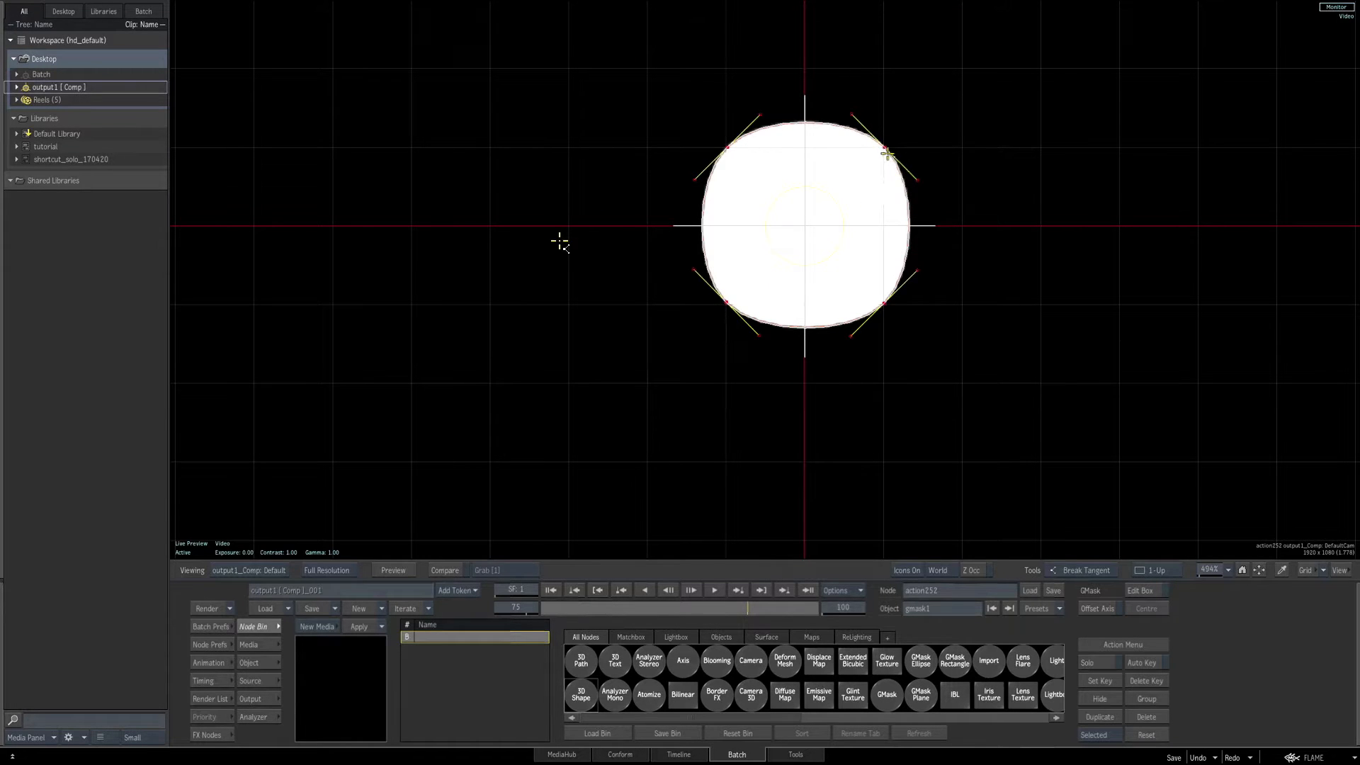
left_click(884, 147)
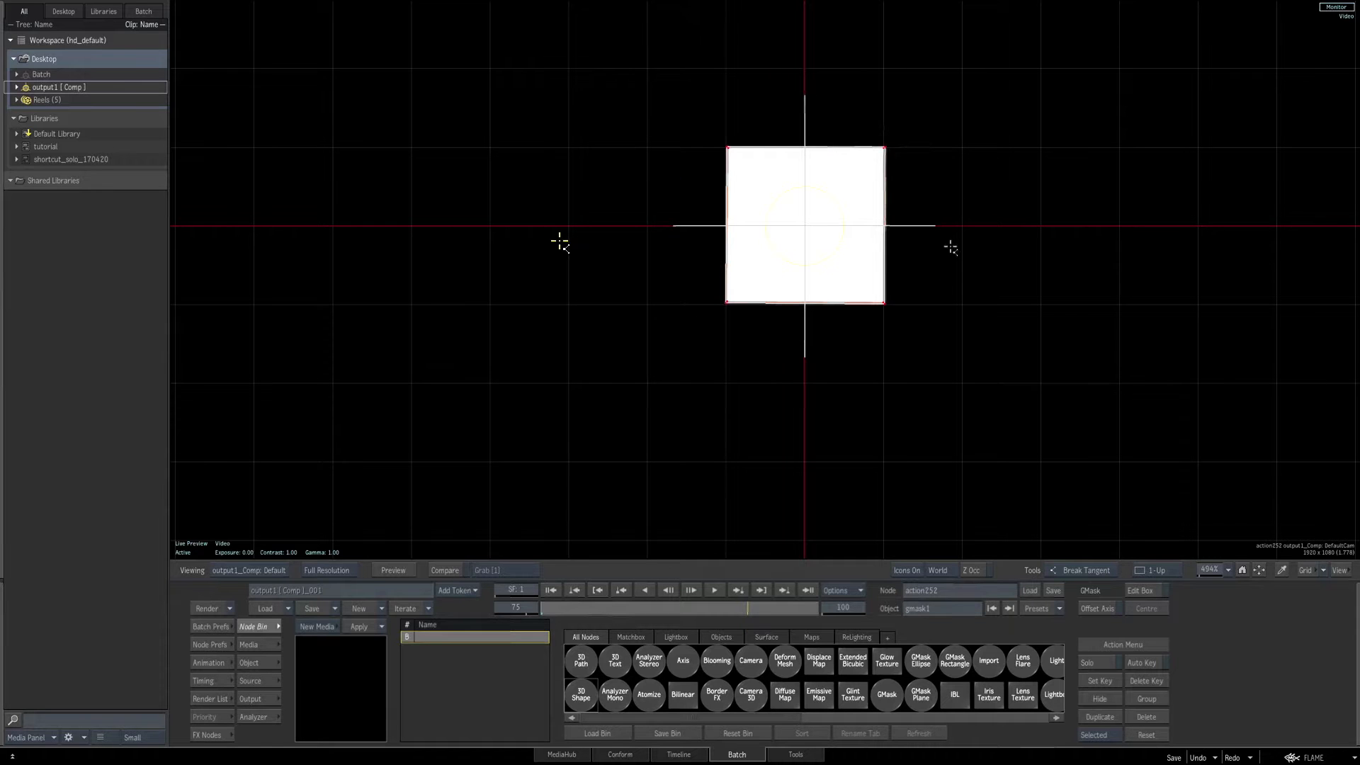
key("Escape")
Show the mask's vertex settings and adjust the square's lower-left vertex to the nearest grid intersection.
left_click_drag(1210, 570, 704, 319)
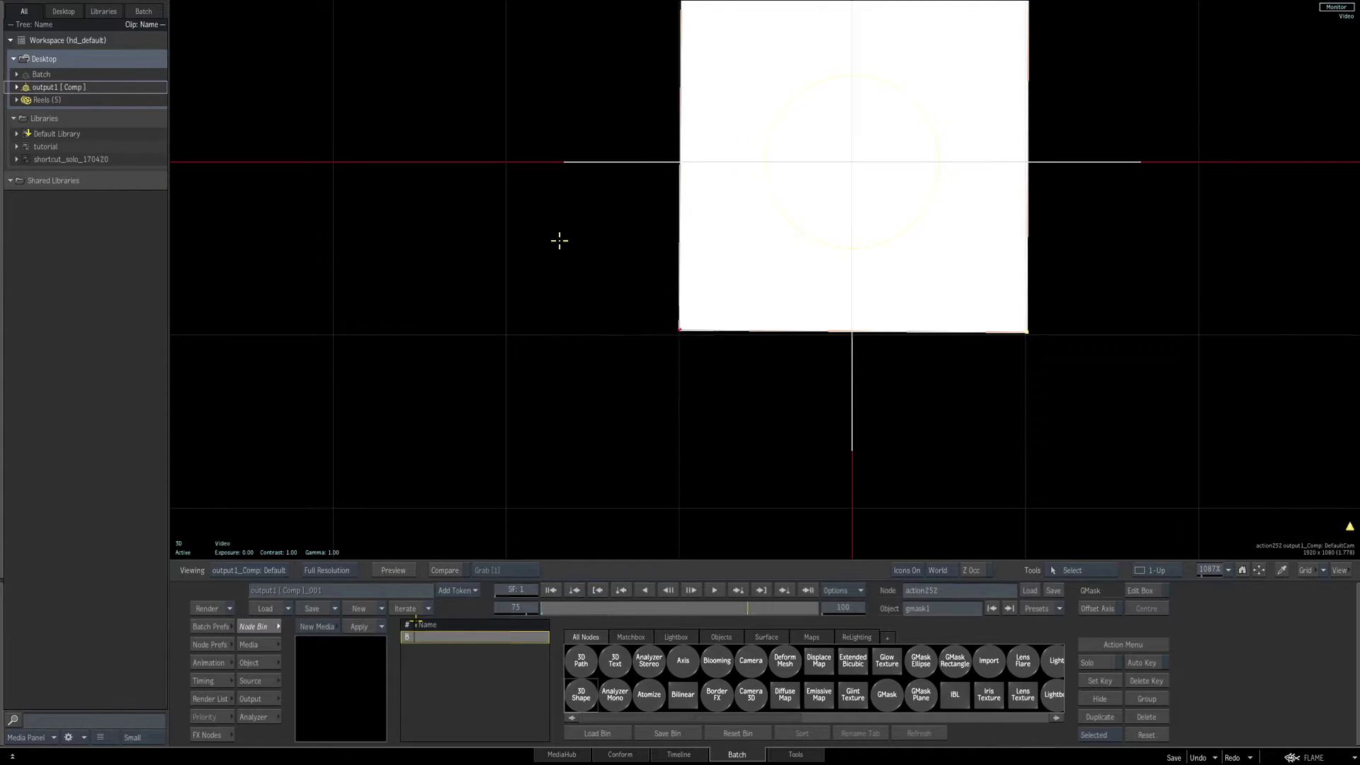
left_click(260, 663)
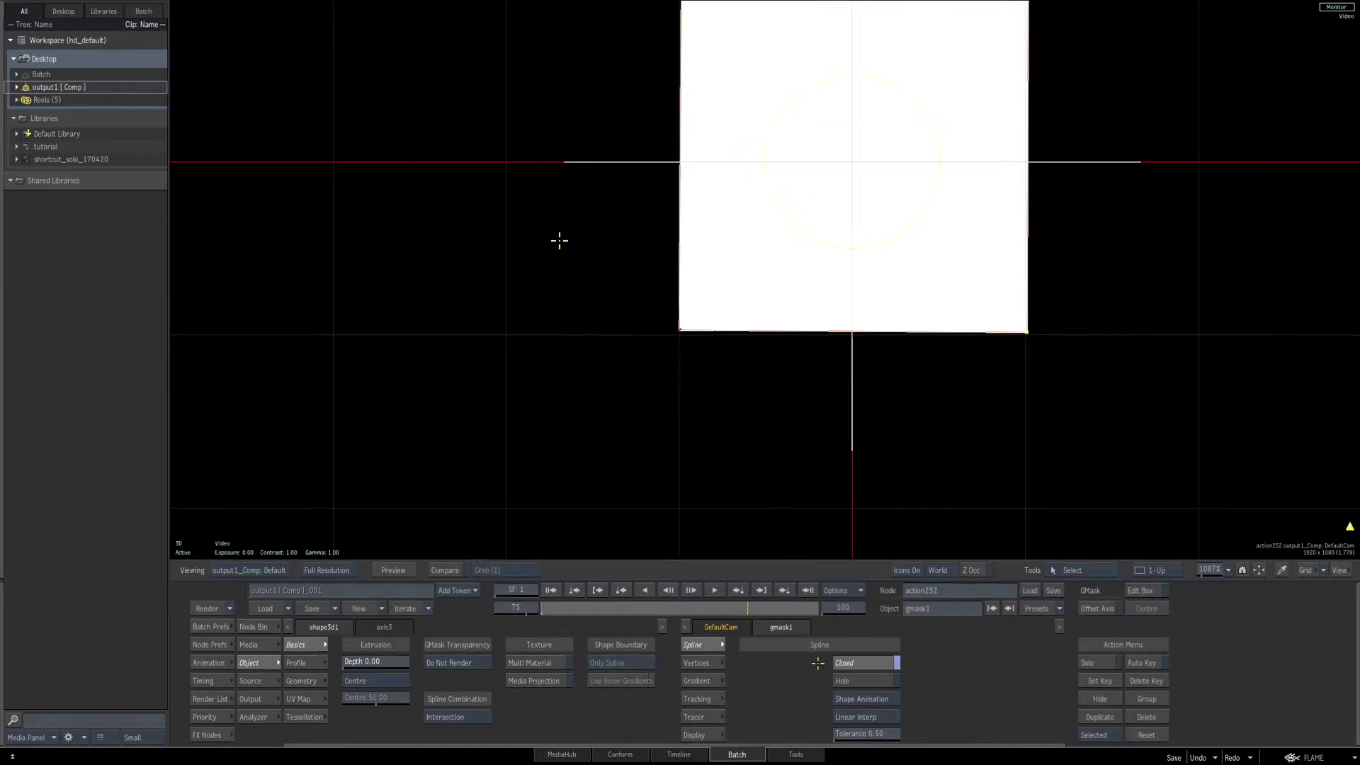
left_click(698, 663)
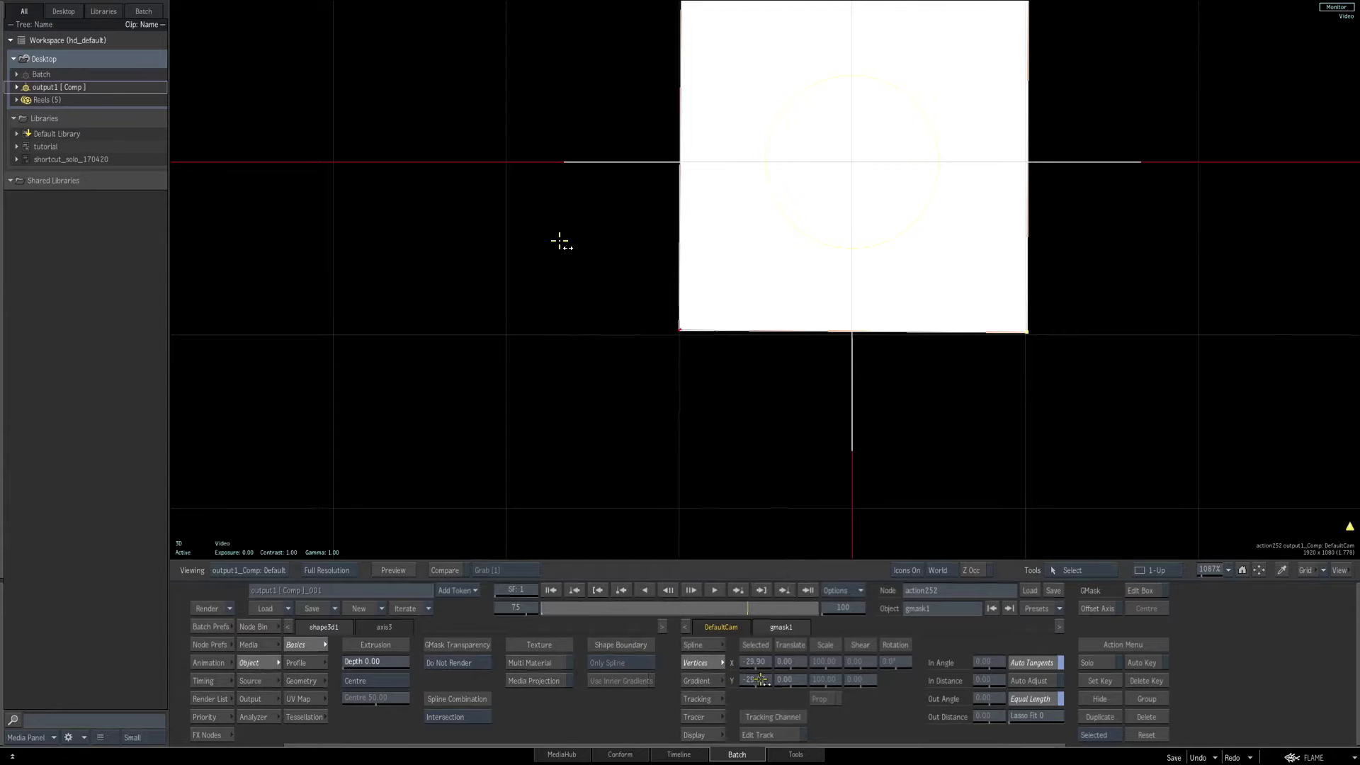
left_click_drag(761, 680, 751, 680)
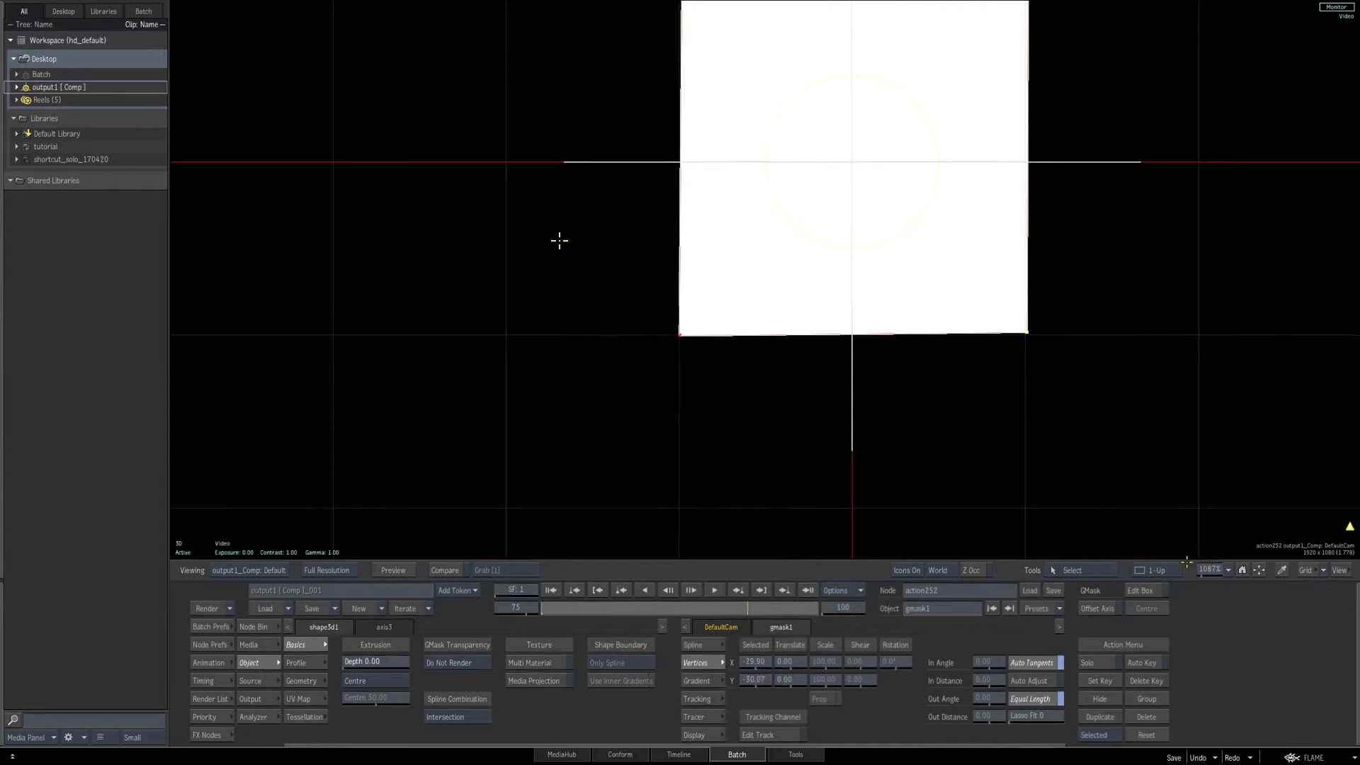
left_click_drag(1208, 569, 1241, 569)
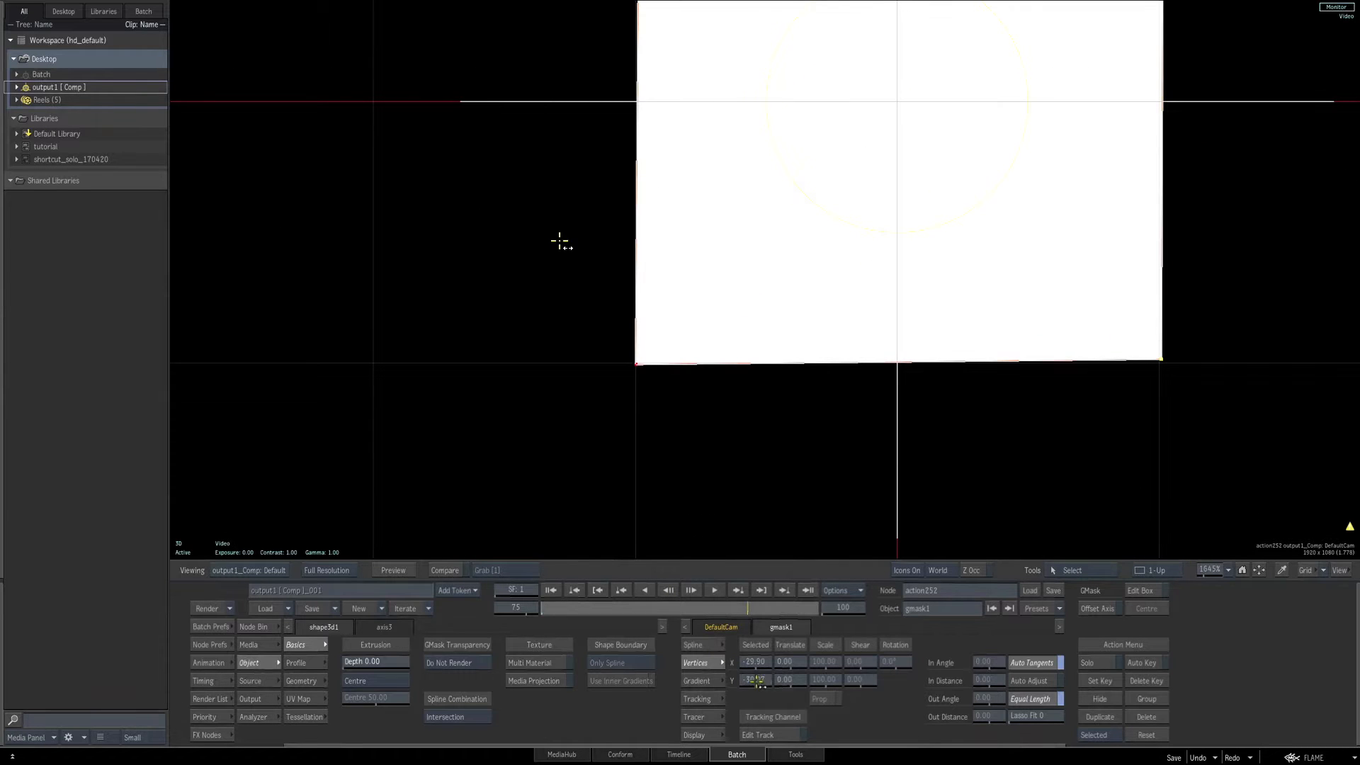
left_click_drag(757, 681, 751, 680)
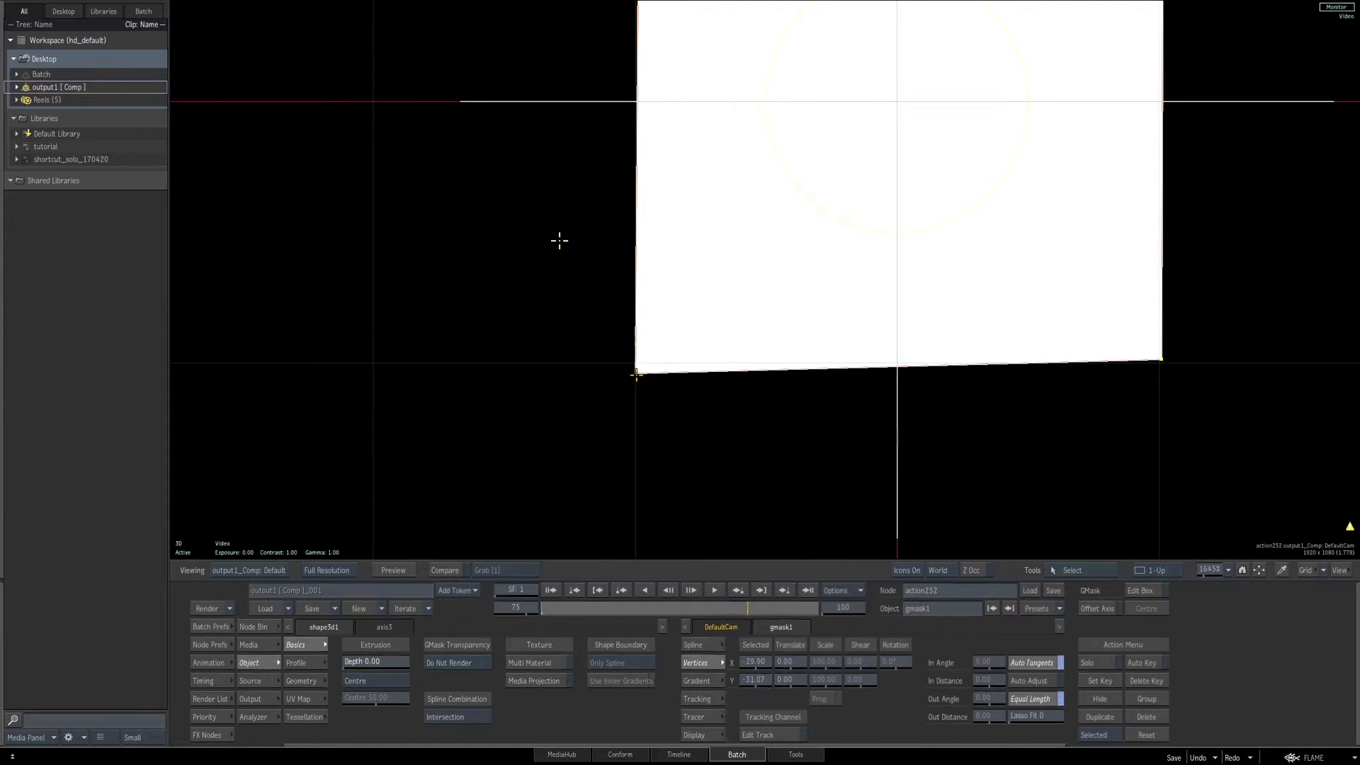
left_click_drag(636, 375, 638, 362)
Align the square's remaining three corner vertices to their nearest grid intersections, rechecking the bottom edge.
left_click(1160, 360)
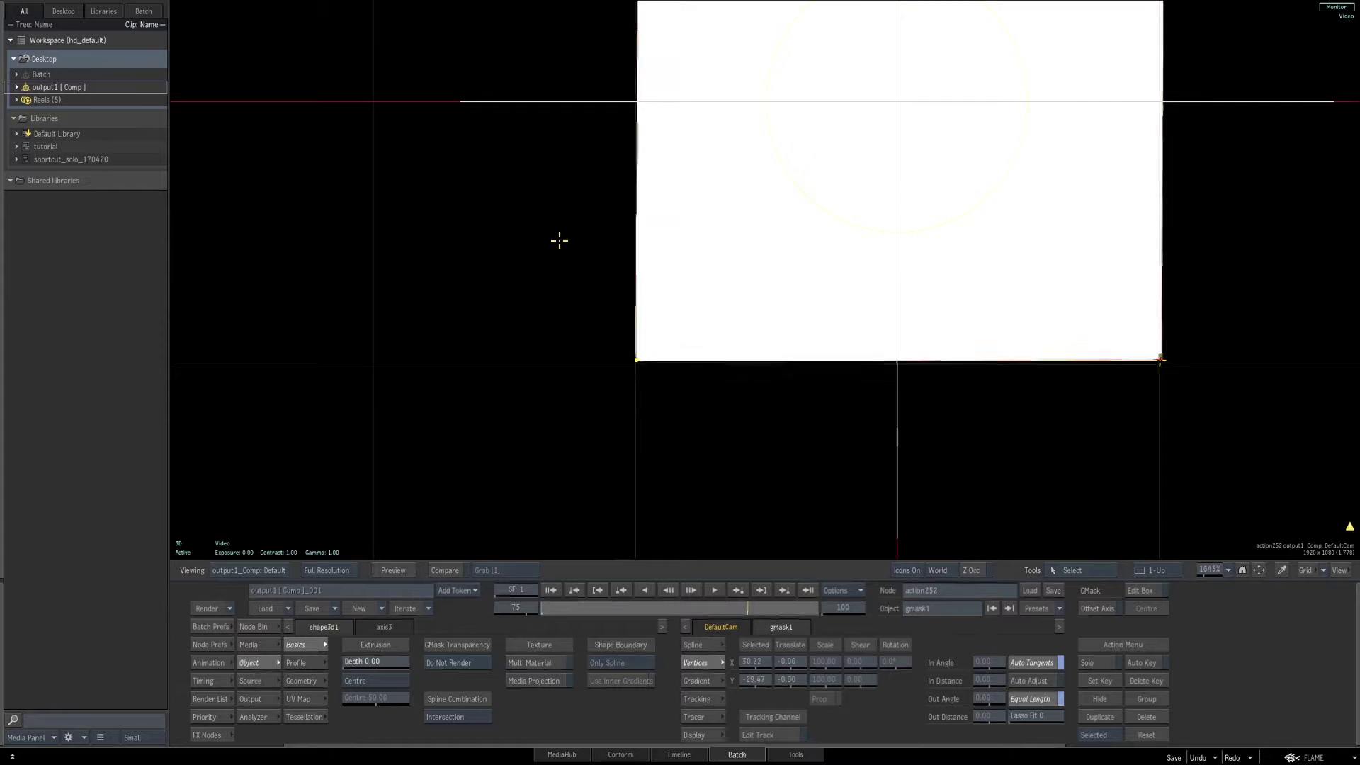
left_click_drag(1161, 360, 1159, 363)
left_click_drag(1188, 247, 1150, 482)
left_click(1123, 73)
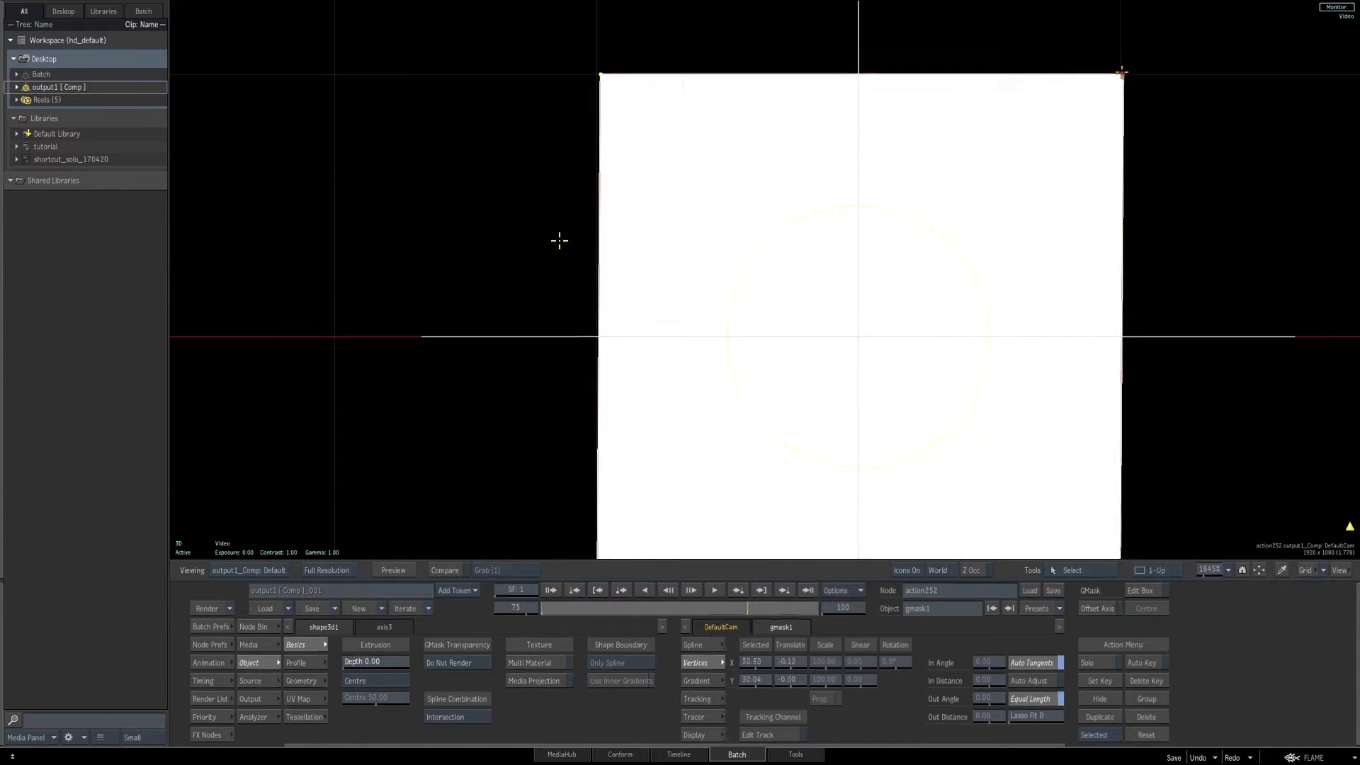
left_click(596, 73)
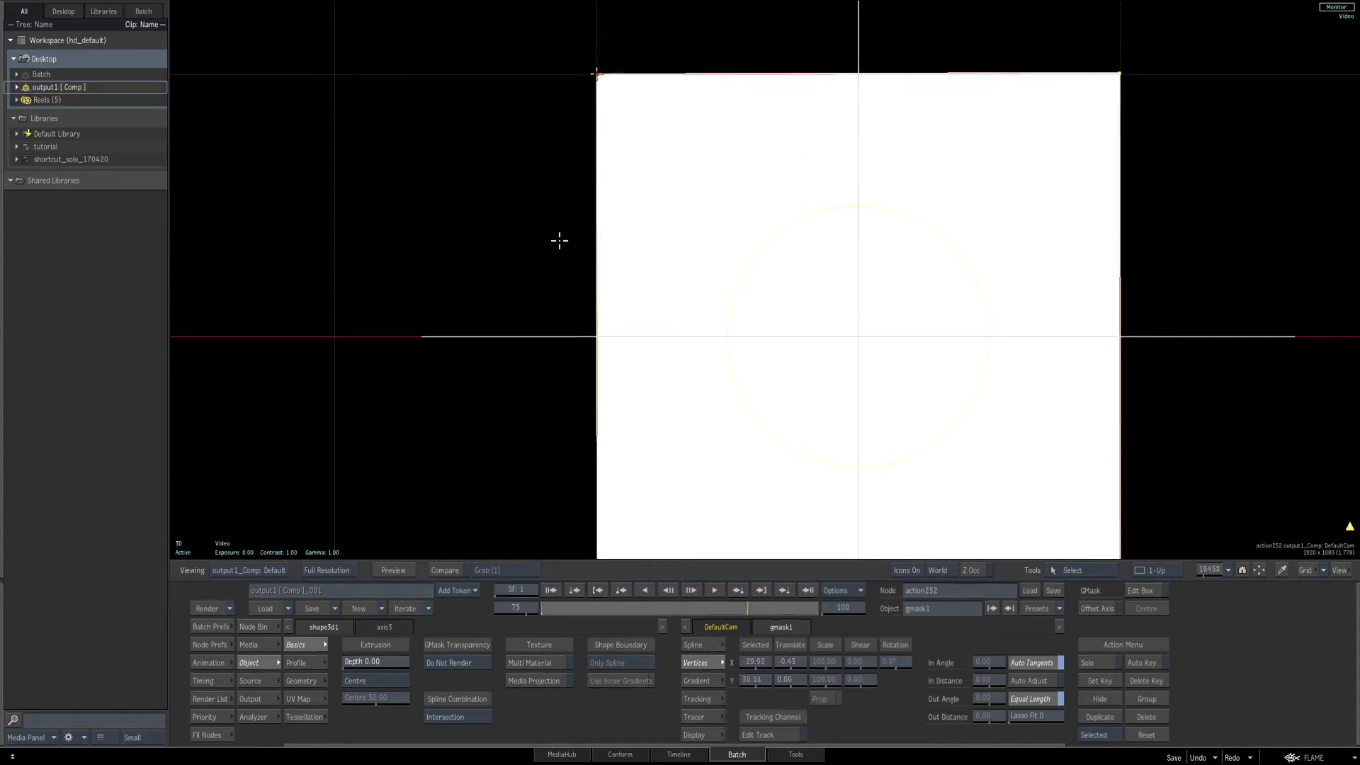
left_click(1120, 74)
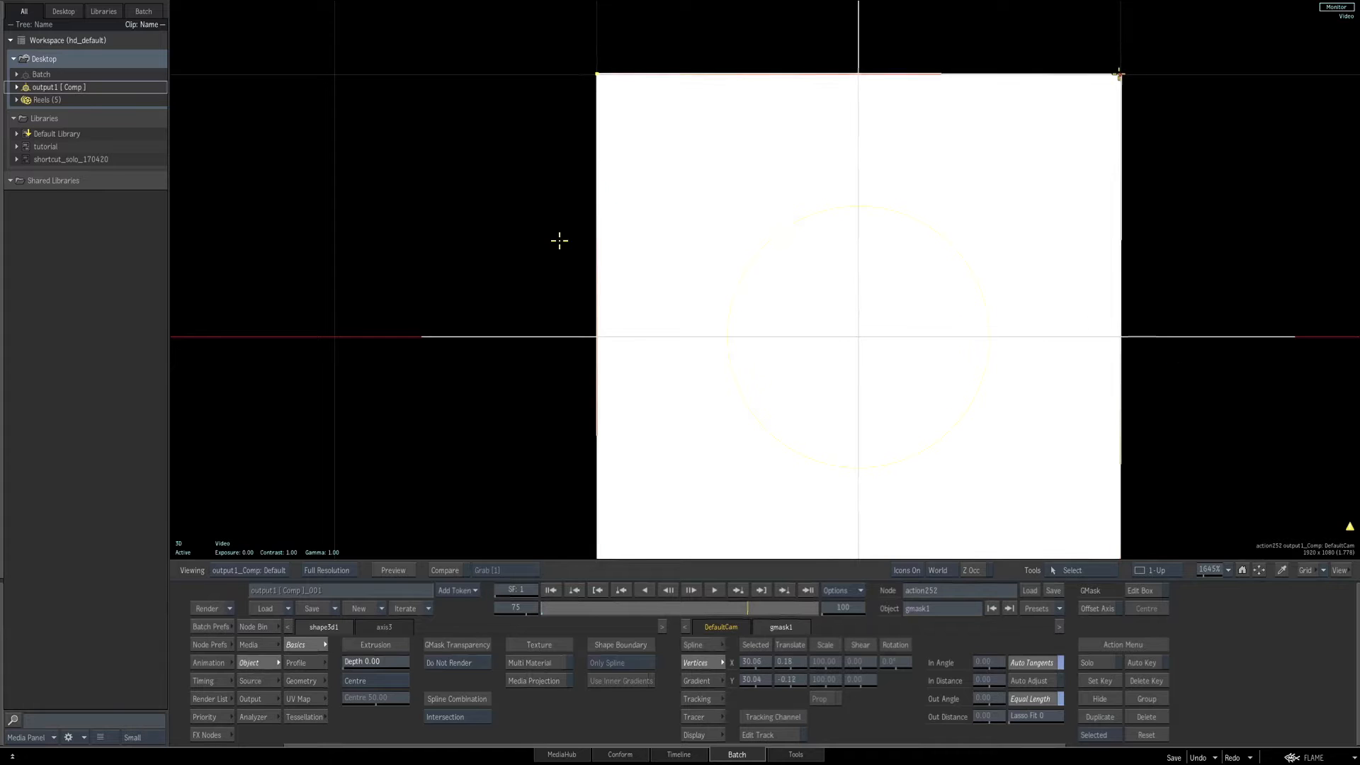
left_click_drag(1119, 74, 1119, 75)
left_click_drag(1192, 315, 1185, 169)
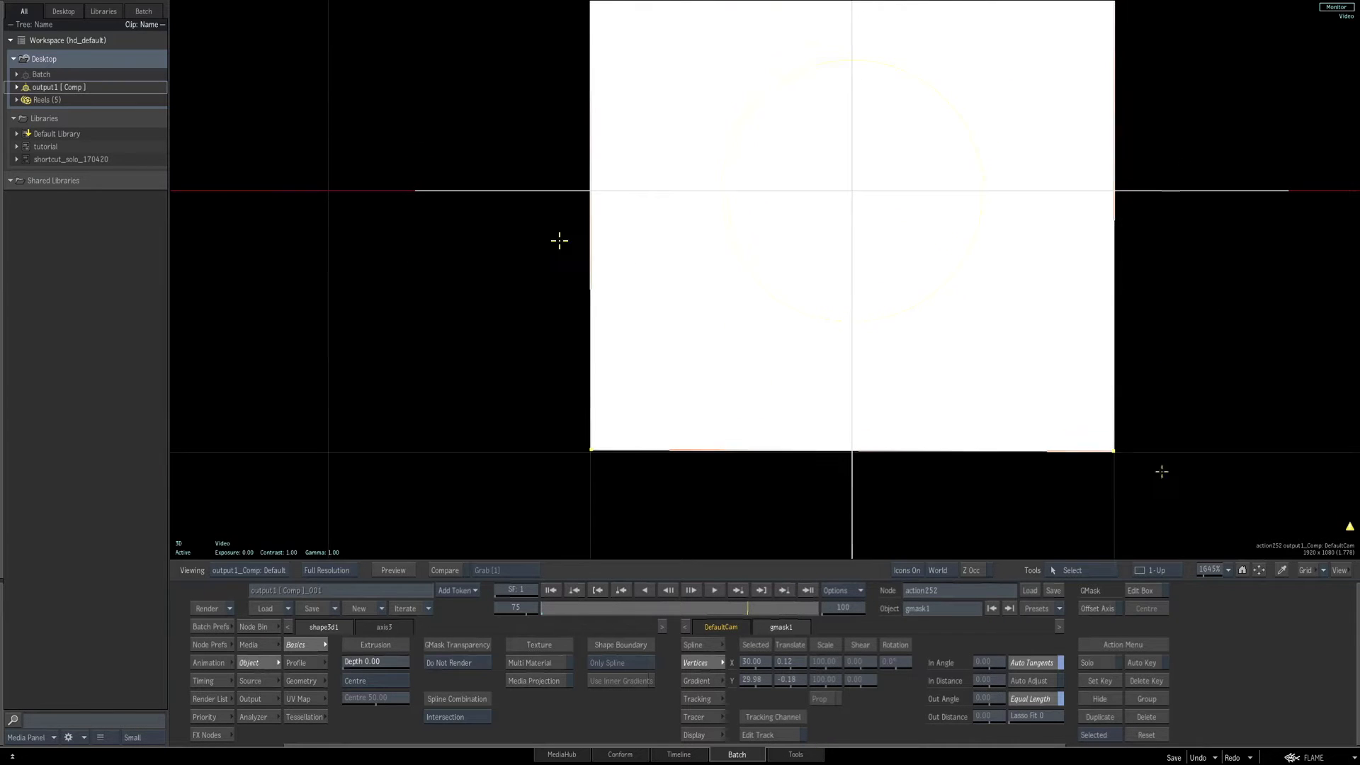
left_click_drag(1162, 471, 701, 490)
left_click_drag(889, 389, 814, 413)
Leave the Action and view the rendered watch clip as a reference for the dial details.
left_click(710, 284)
key("Escape")
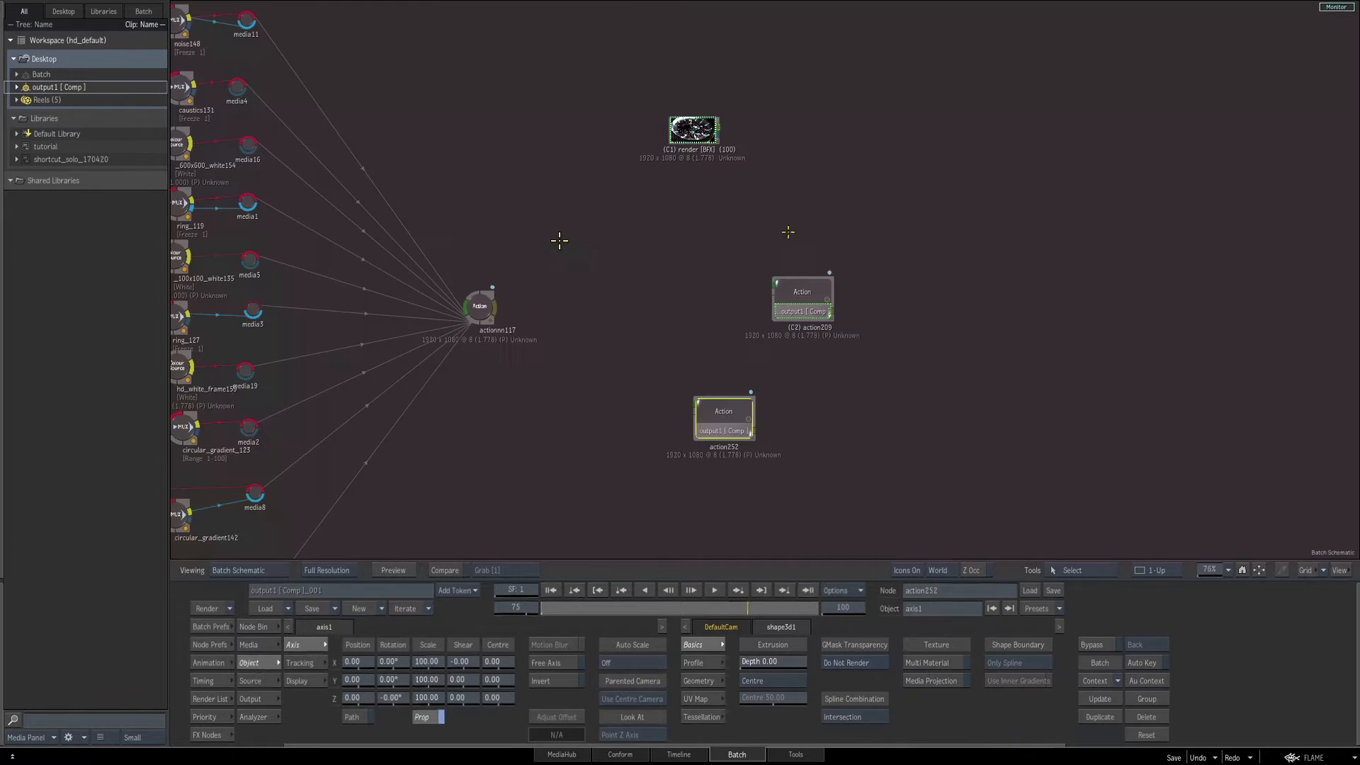
left_click(676, 128)
key("F4")
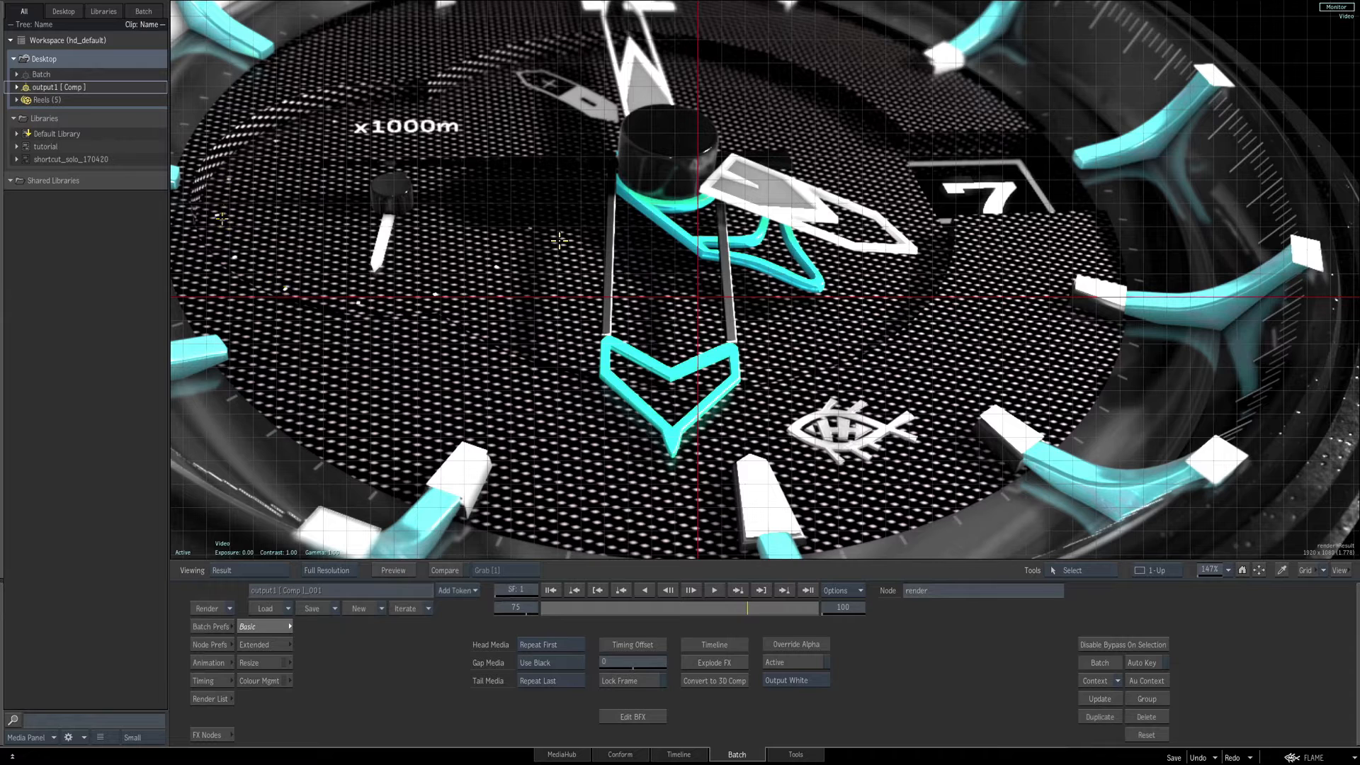
key("F4")
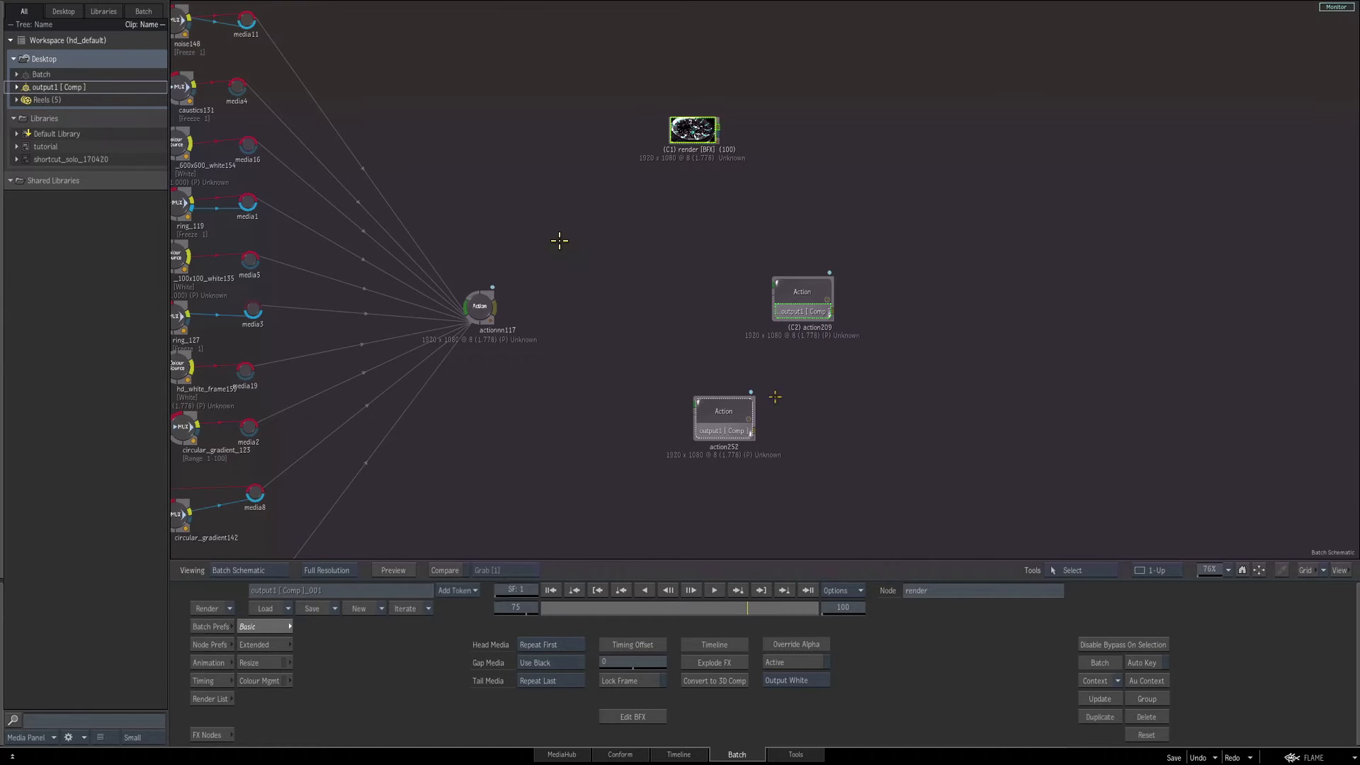
Reopen the action252 node, turn off proportional scaling on the shape's top axis and set its X scale to 3.
double_click(725, 411)
key("F4")
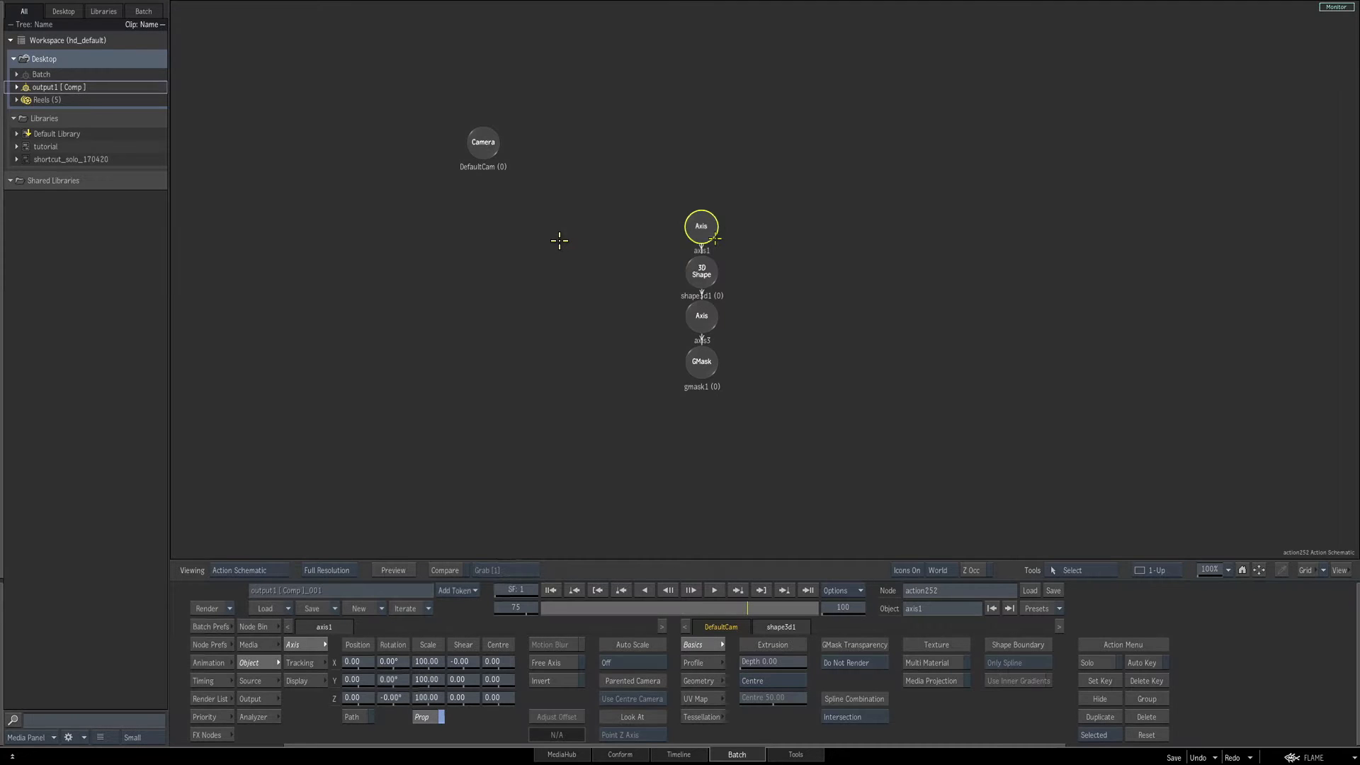
key("F4")
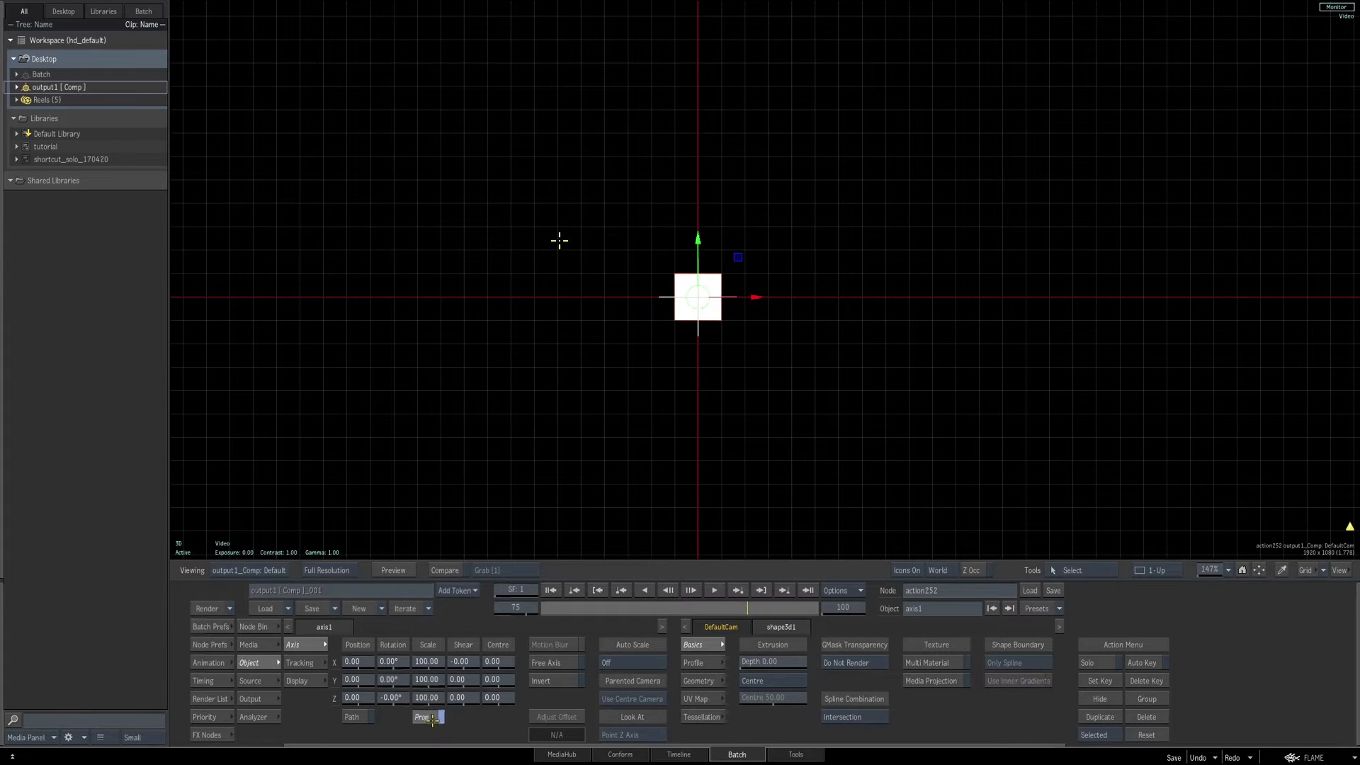
left_click(432, 717)
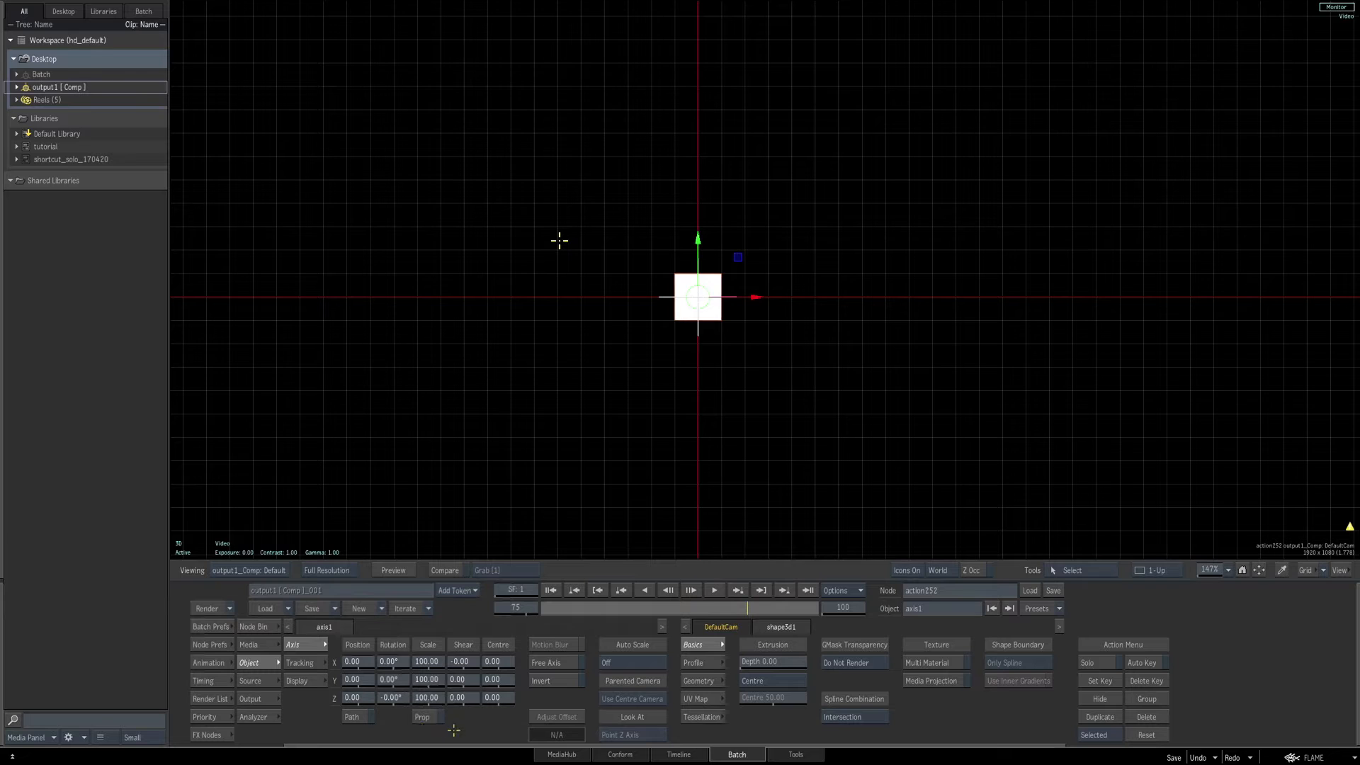
left_click_drag(428, 662, 426, 668)
left_click(427, 663)
type("3")
key("Return")
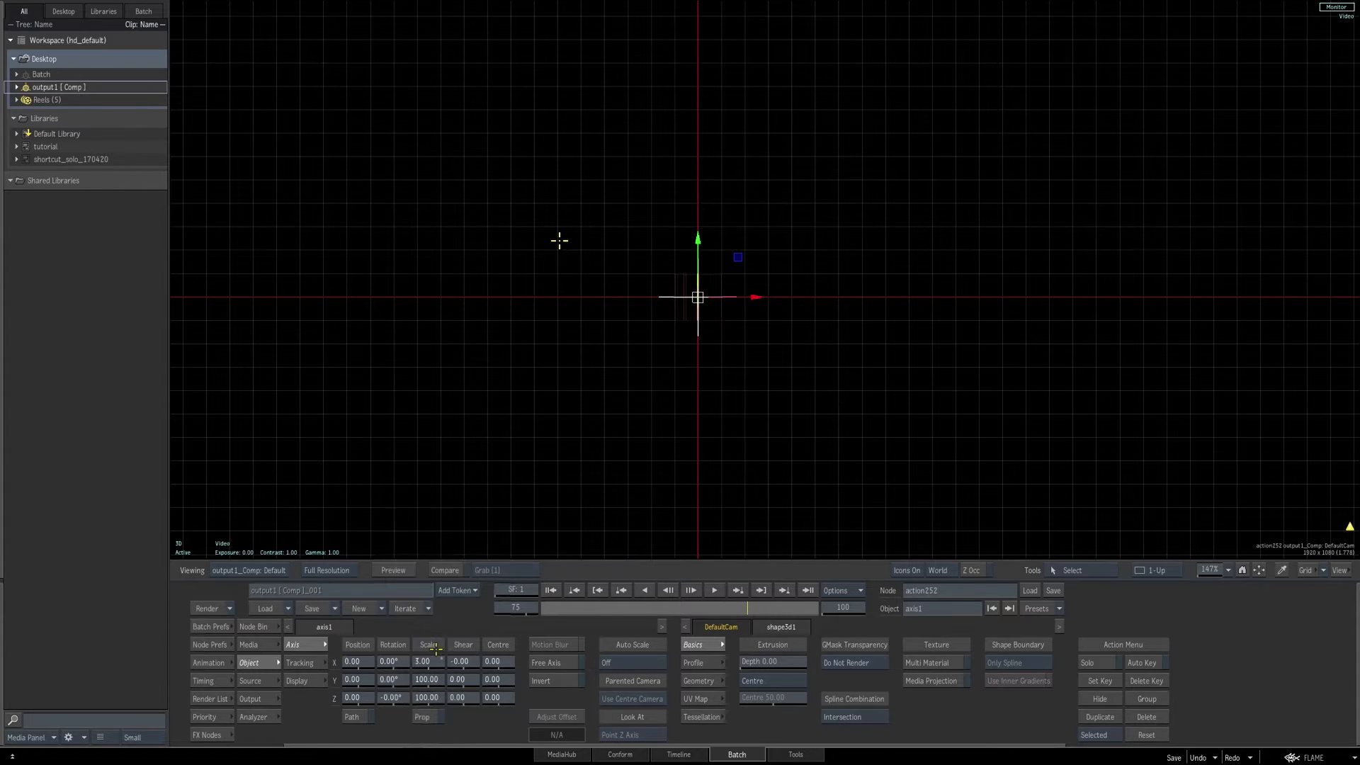
Set the top axis's Y scale to 10 and return the view to 100% zoom.
left_click_drag(960, 427, 1021, 405)
left_click_drag(1211, 571, 1300, 521)
mouse_move(428, 680)
left_mouse_down()
mouse_move(395, 681)
mouse_move(428, 684)
left_mouse_up()
left_click(426, 682)
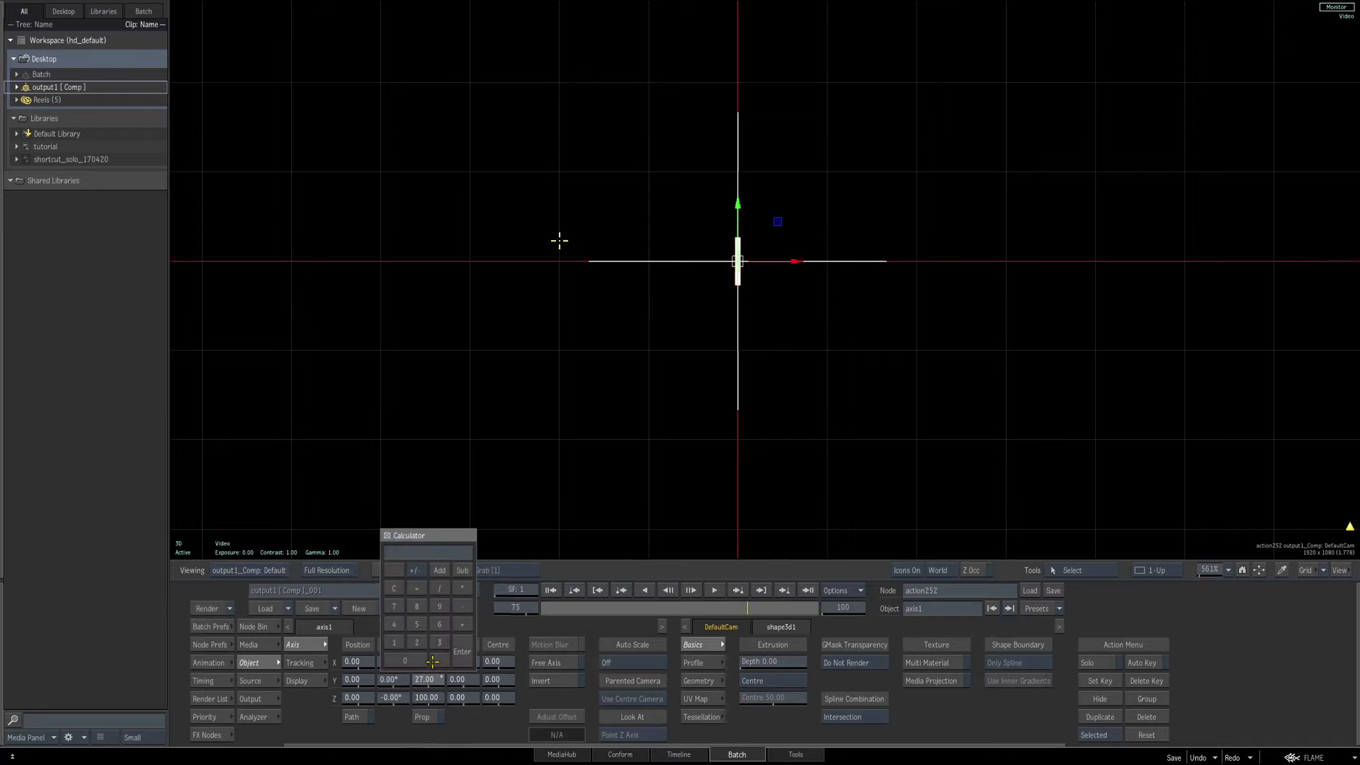
type("8")
key("Return")
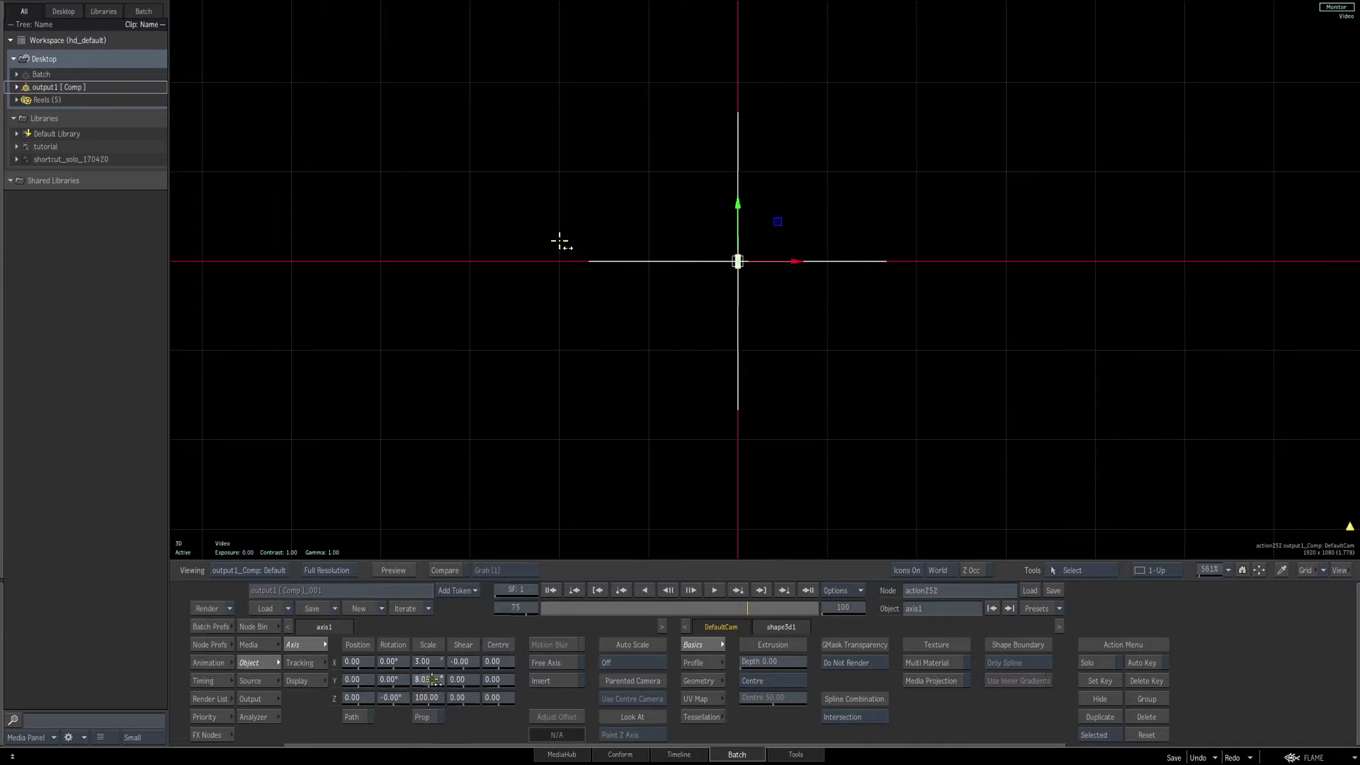
left_click(430, 681)
type("10")
key("Return")
left_click(1210, 571)
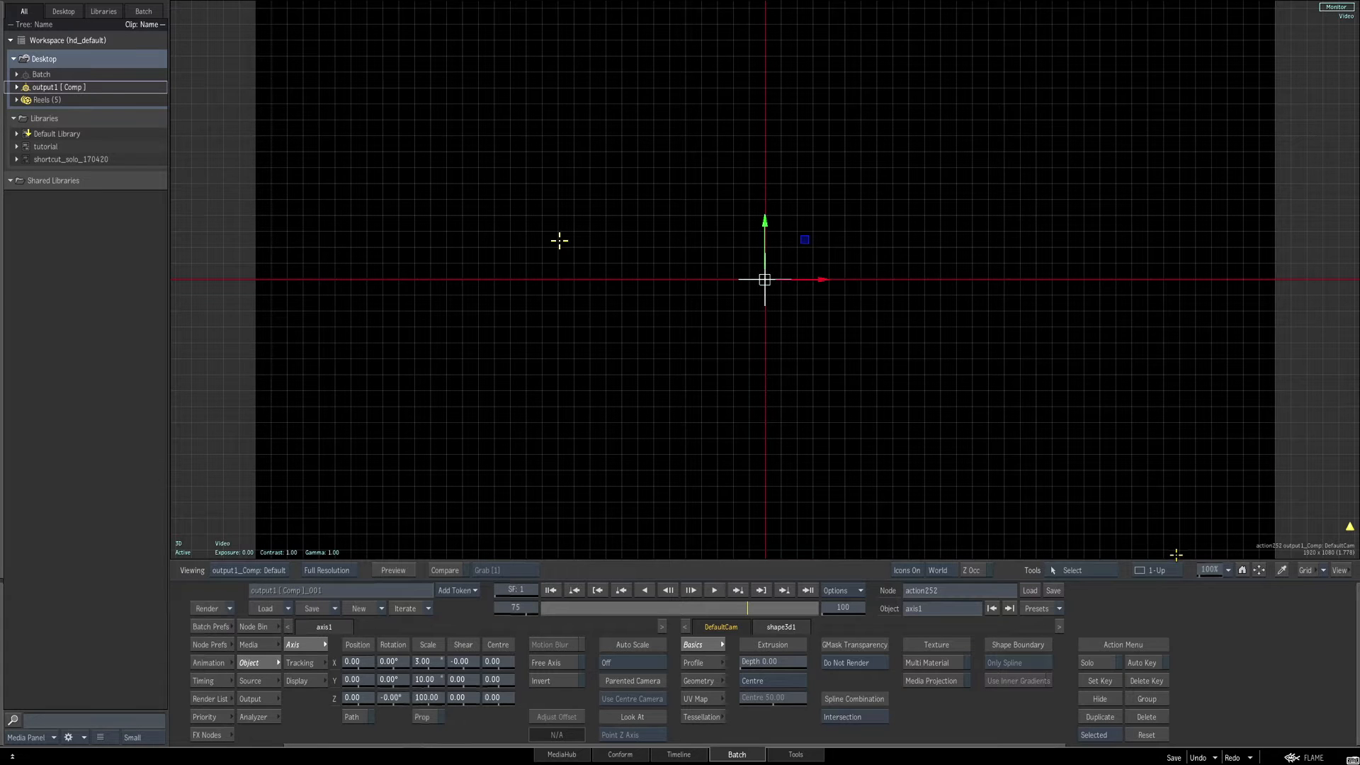
Add a Replica node from the node bin as the parent of the shape's top axis.
key("Escape")
left_click(253, 626)
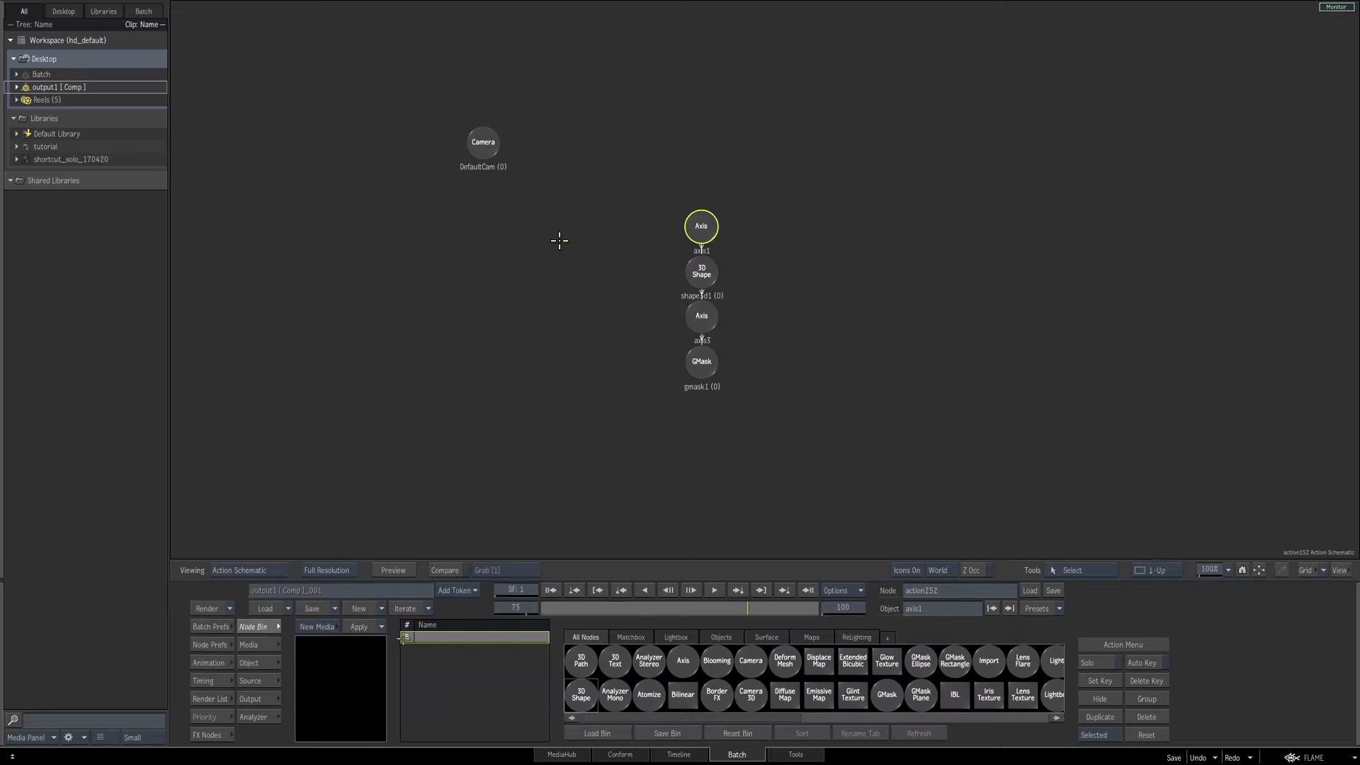
scroll(717, 693, "right", 3)
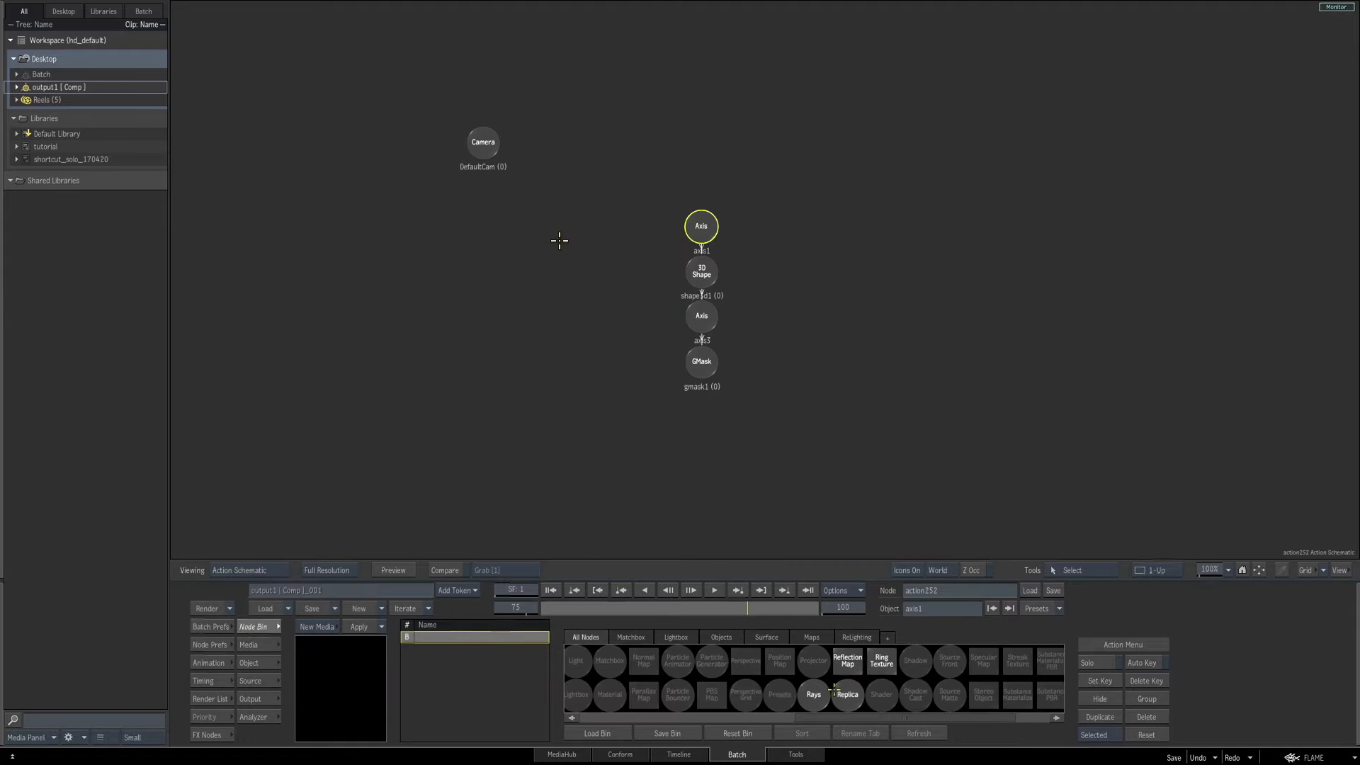
left_click_drag(834, 688, 700, 225)
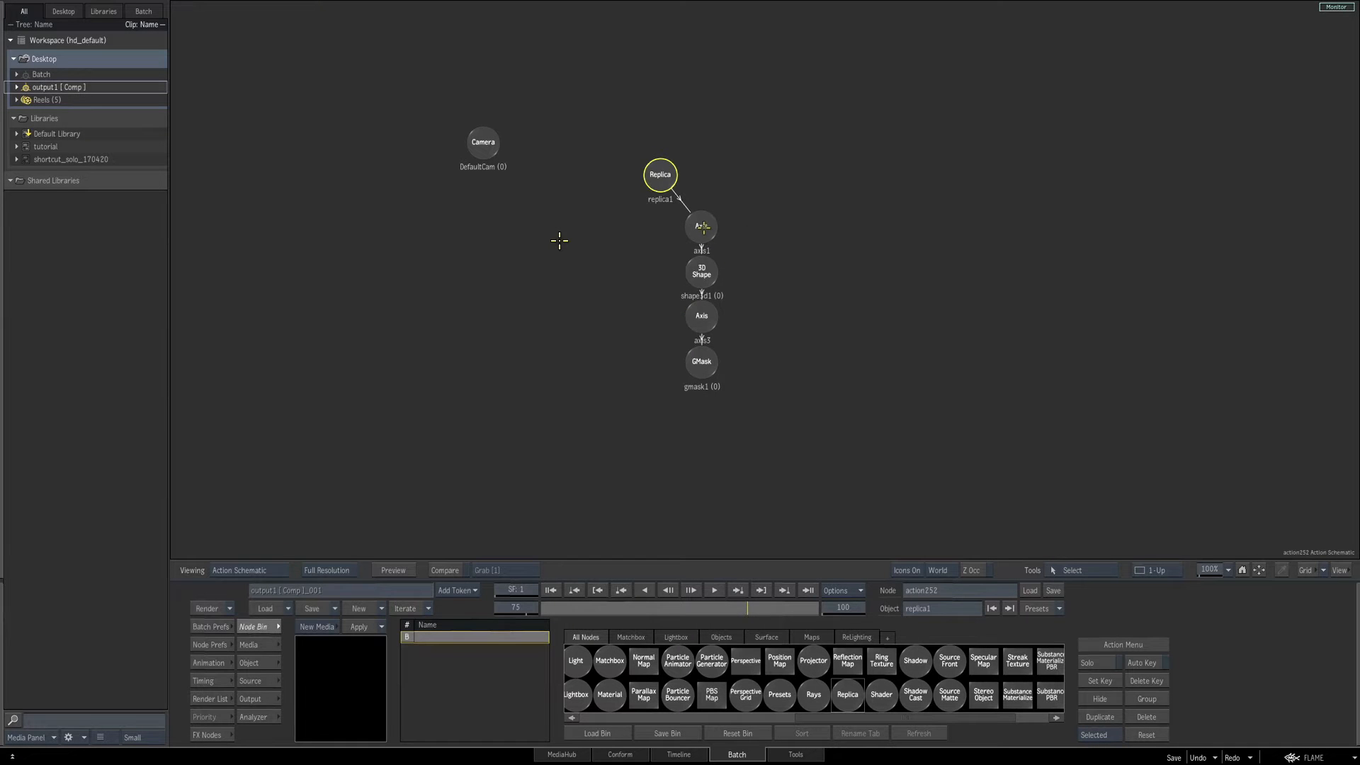
Set the Y position of the axis directly under the Replica to 200.
left_click(700, 226)
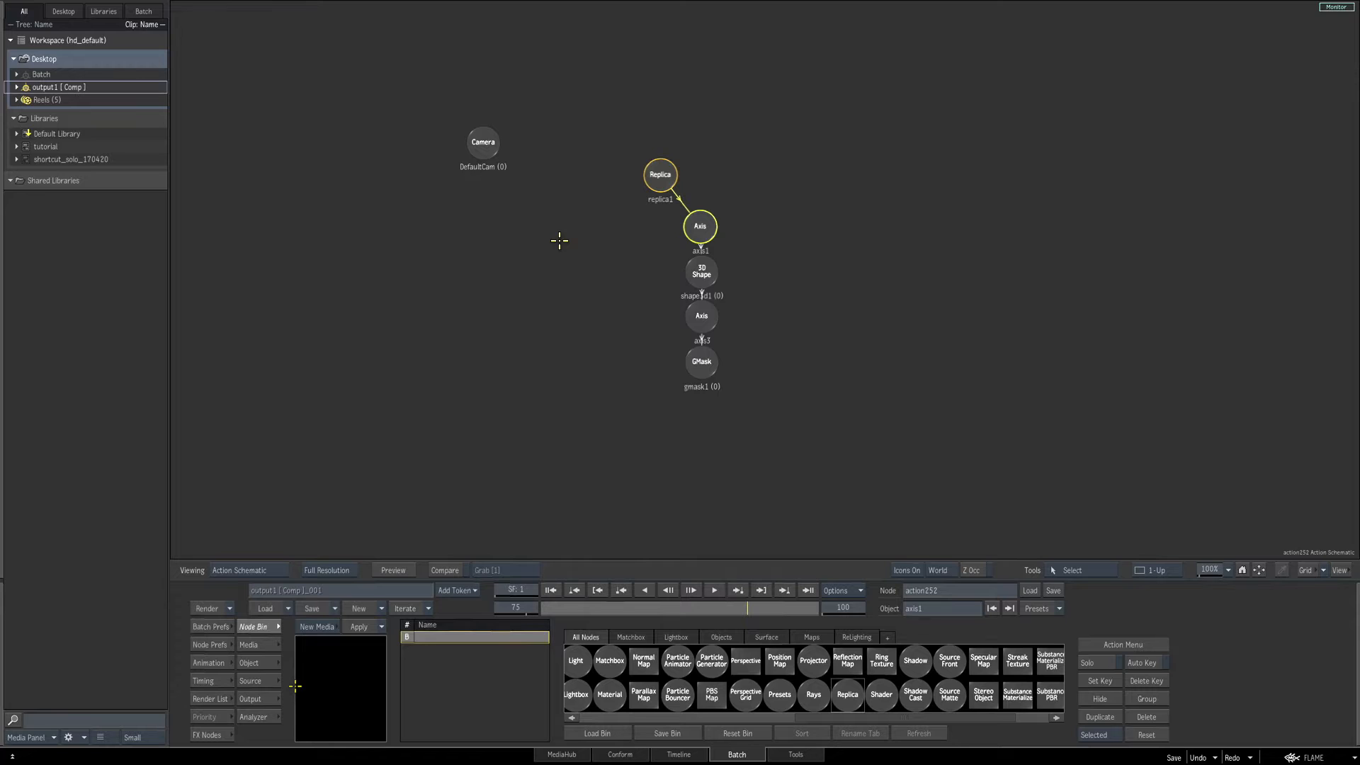
left_click(249, 663)
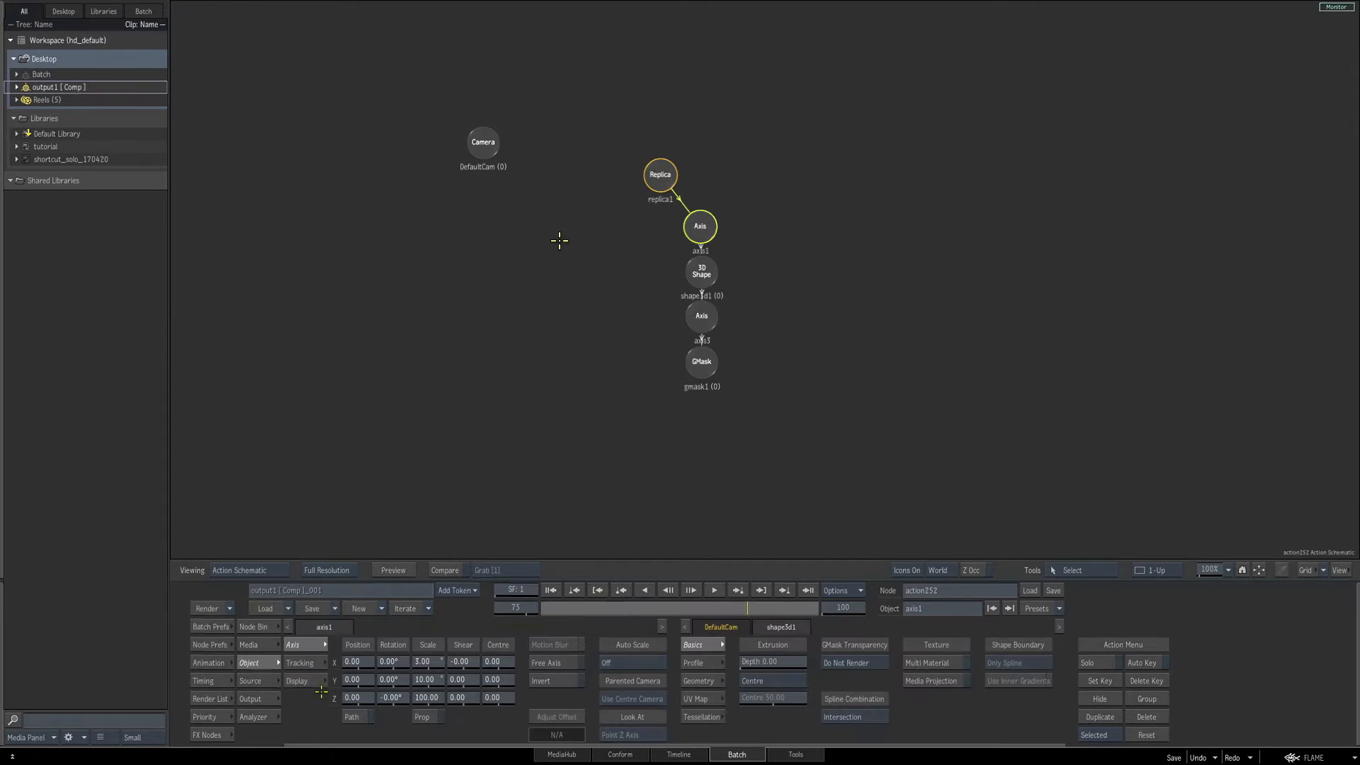
key("F4")
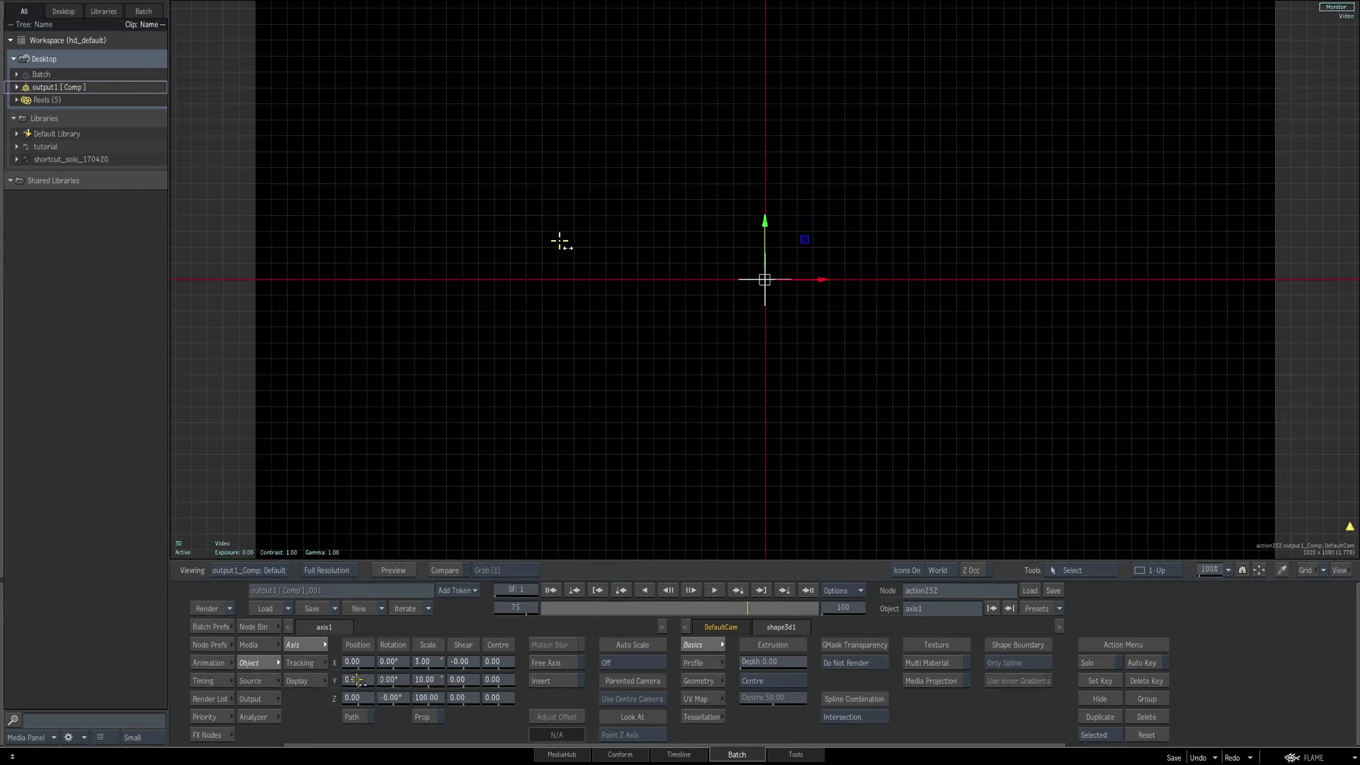
left_click_drag(352, 680, 462, 617)
left_click(358, 679)
type("200")
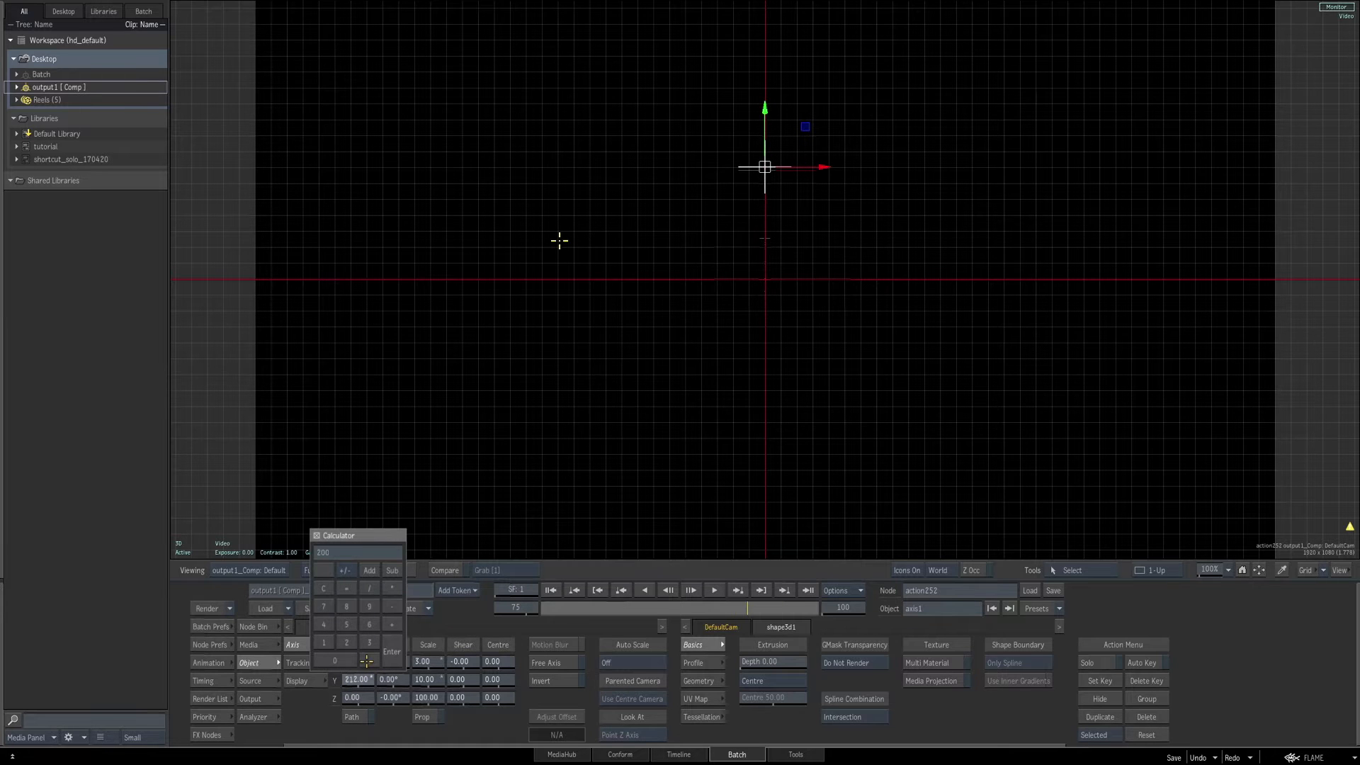
key("Return")
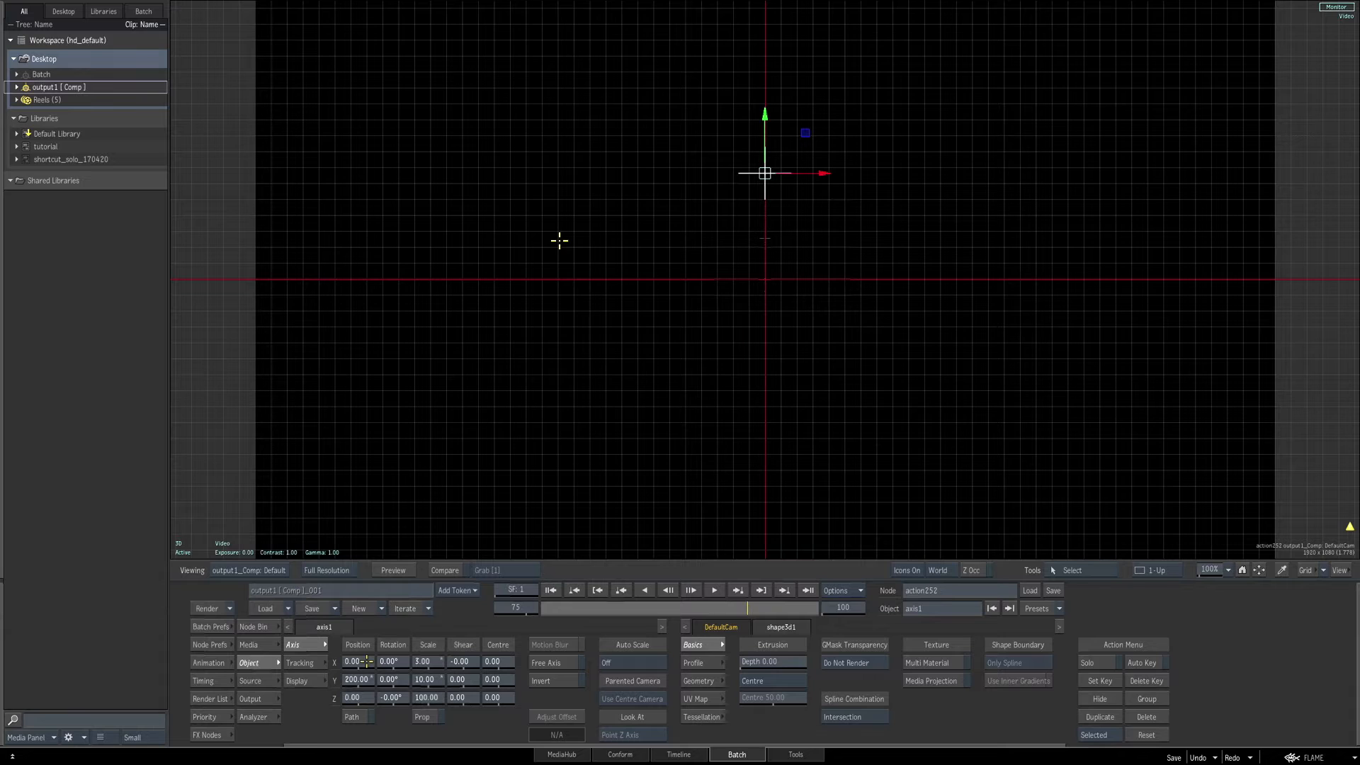
Set the Replica node's number of copies to 10.
key("F4")
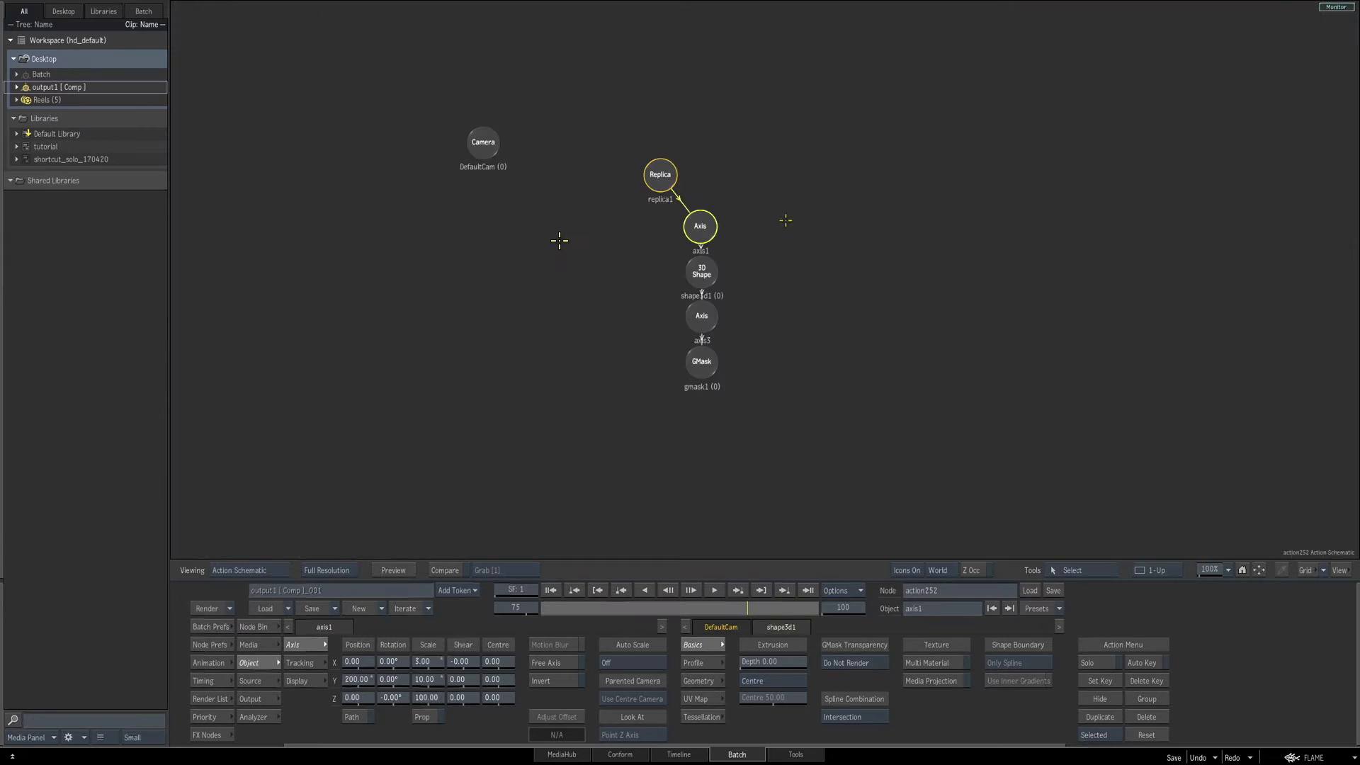
left_click(666, 181)
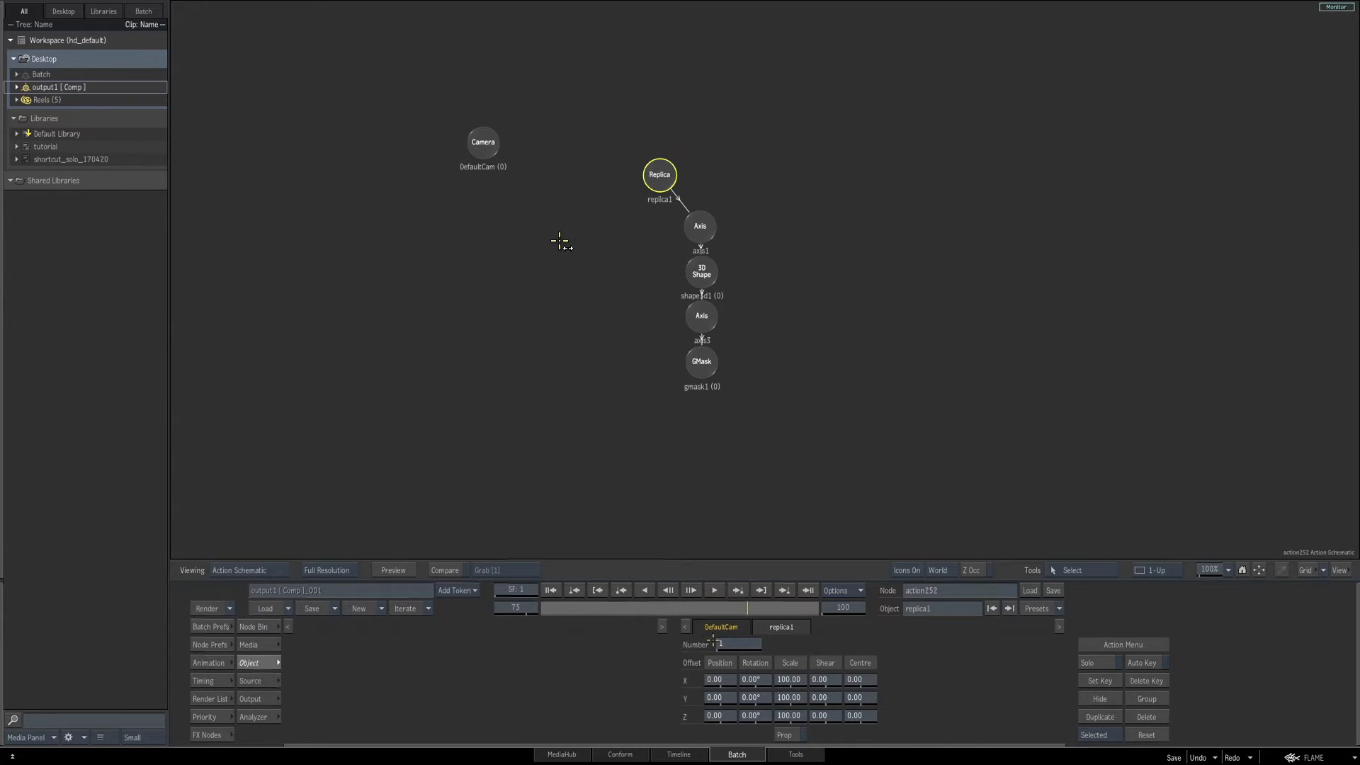
left_click(738, 646)
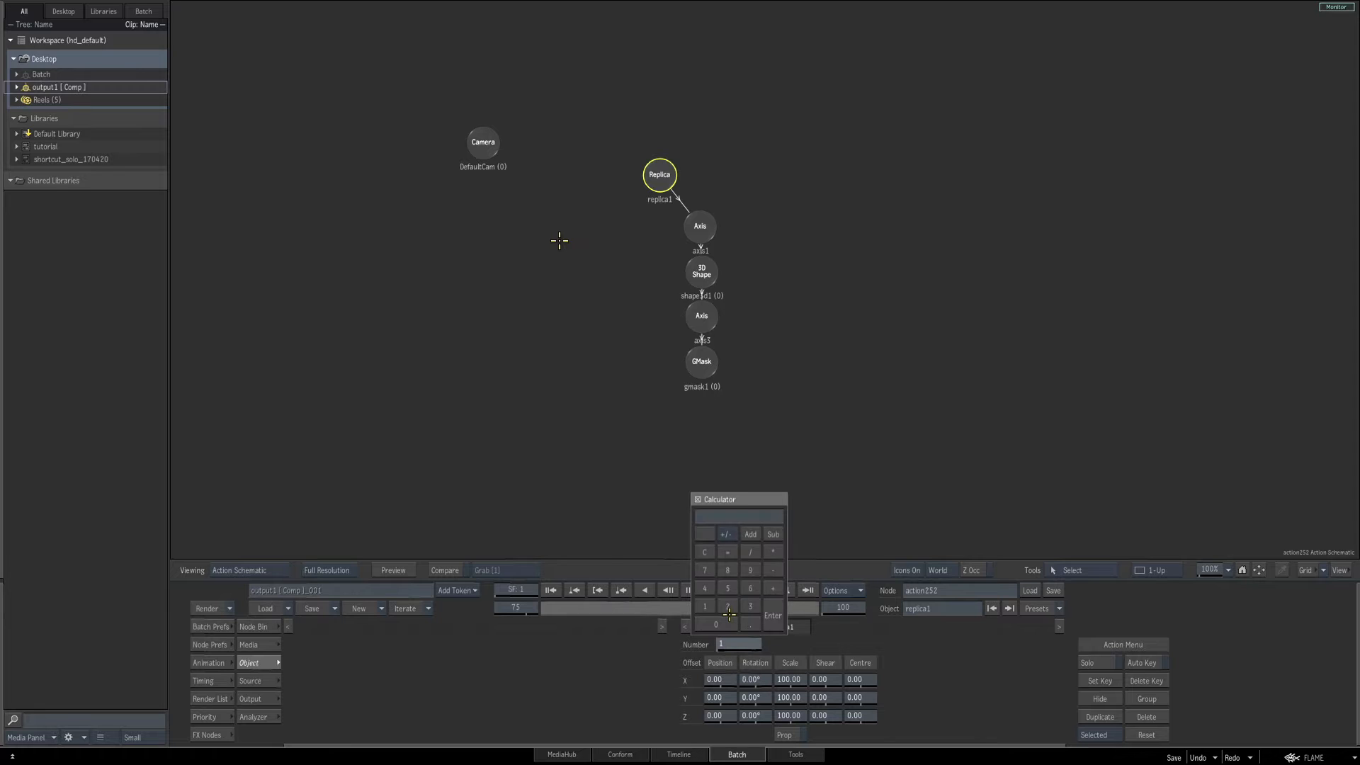
type("10")
key("Return")
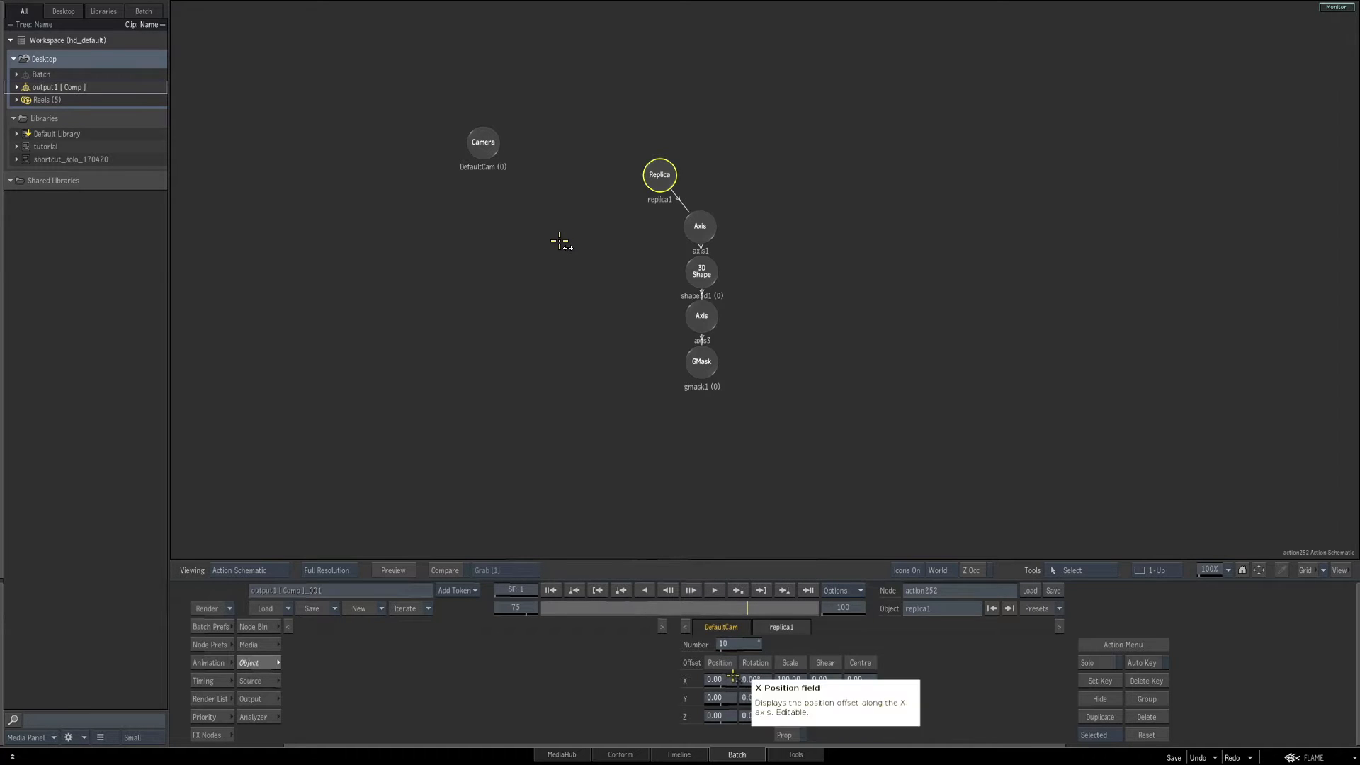
Set the Replica's Z rotation offset to 30° and show icons only for the selected object.
key("F4")
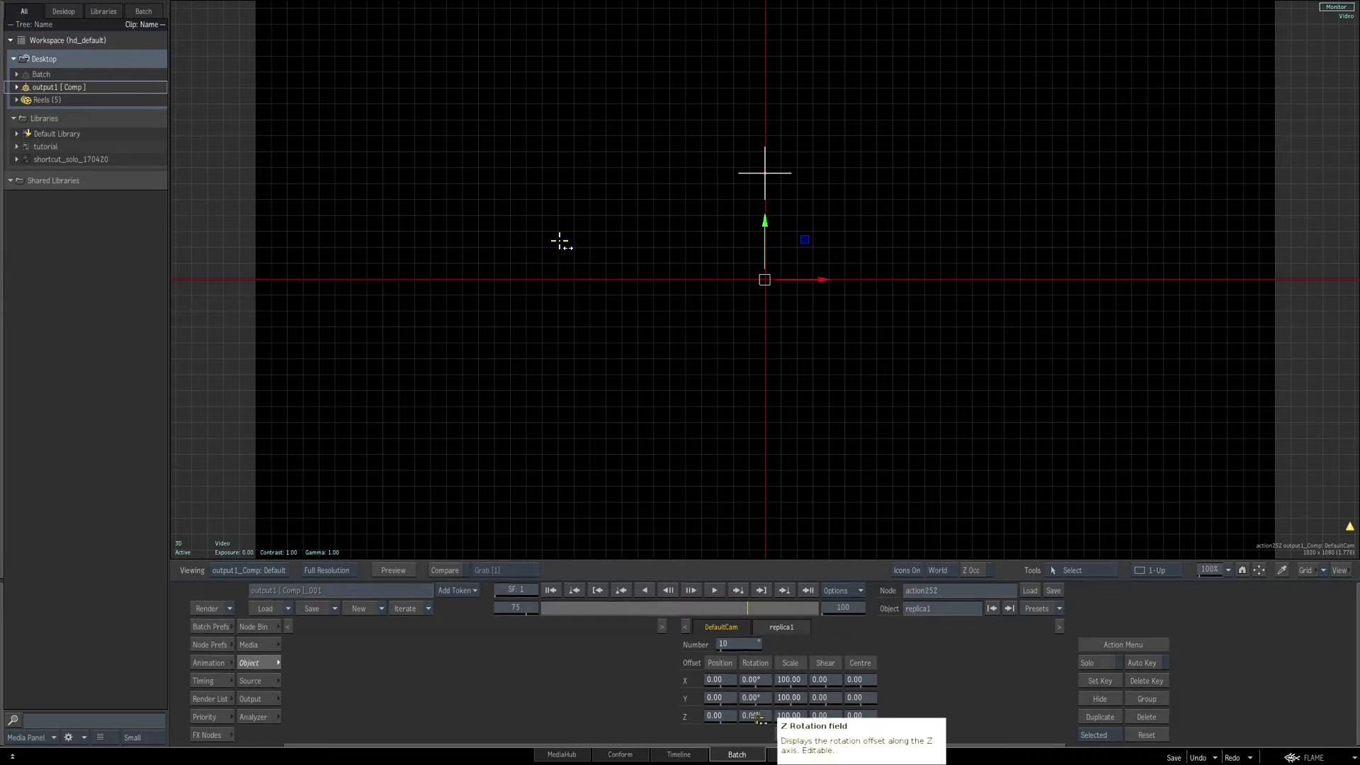
left_click_drag(752, 716, 772, 705)
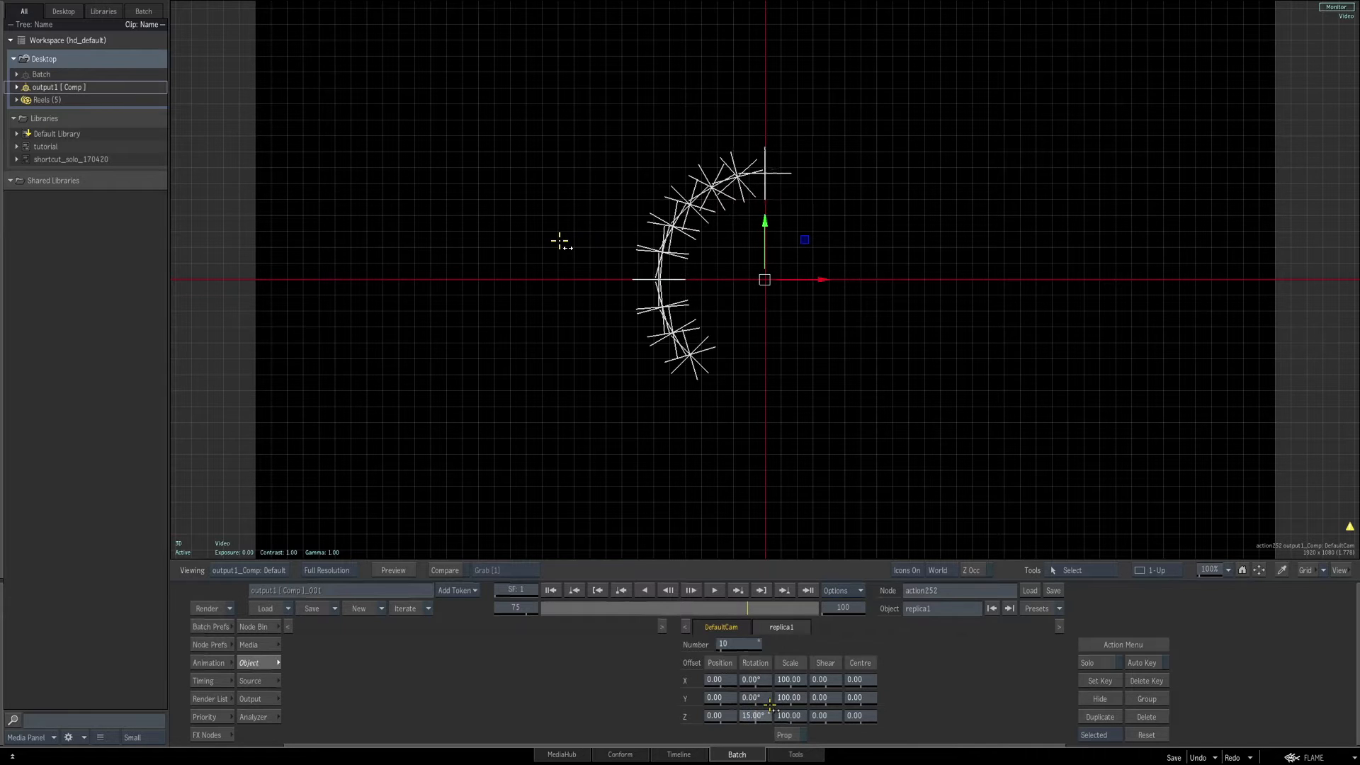
left_click(760, 718)
type("30")
key("Return")
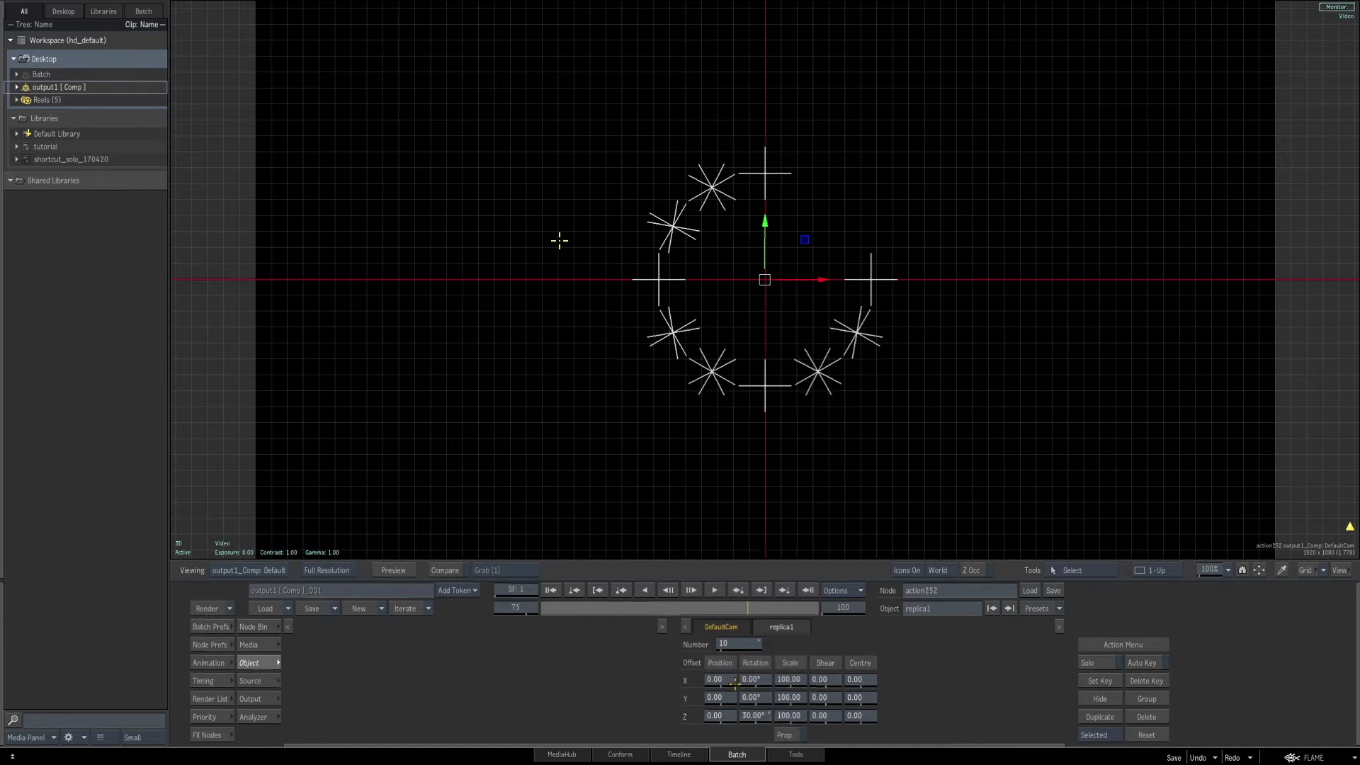
key("ctrl+i")
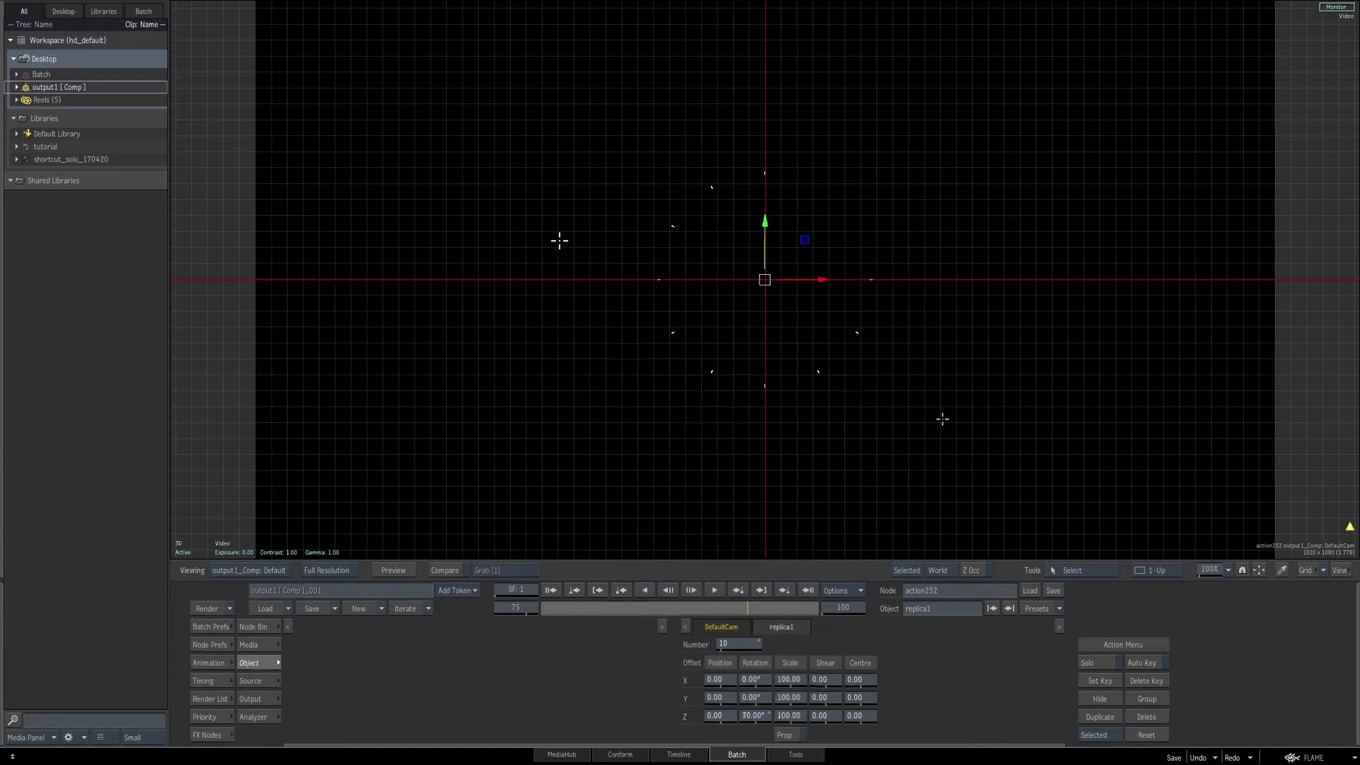
left_click_drag(1211, 569, 1229, 567)
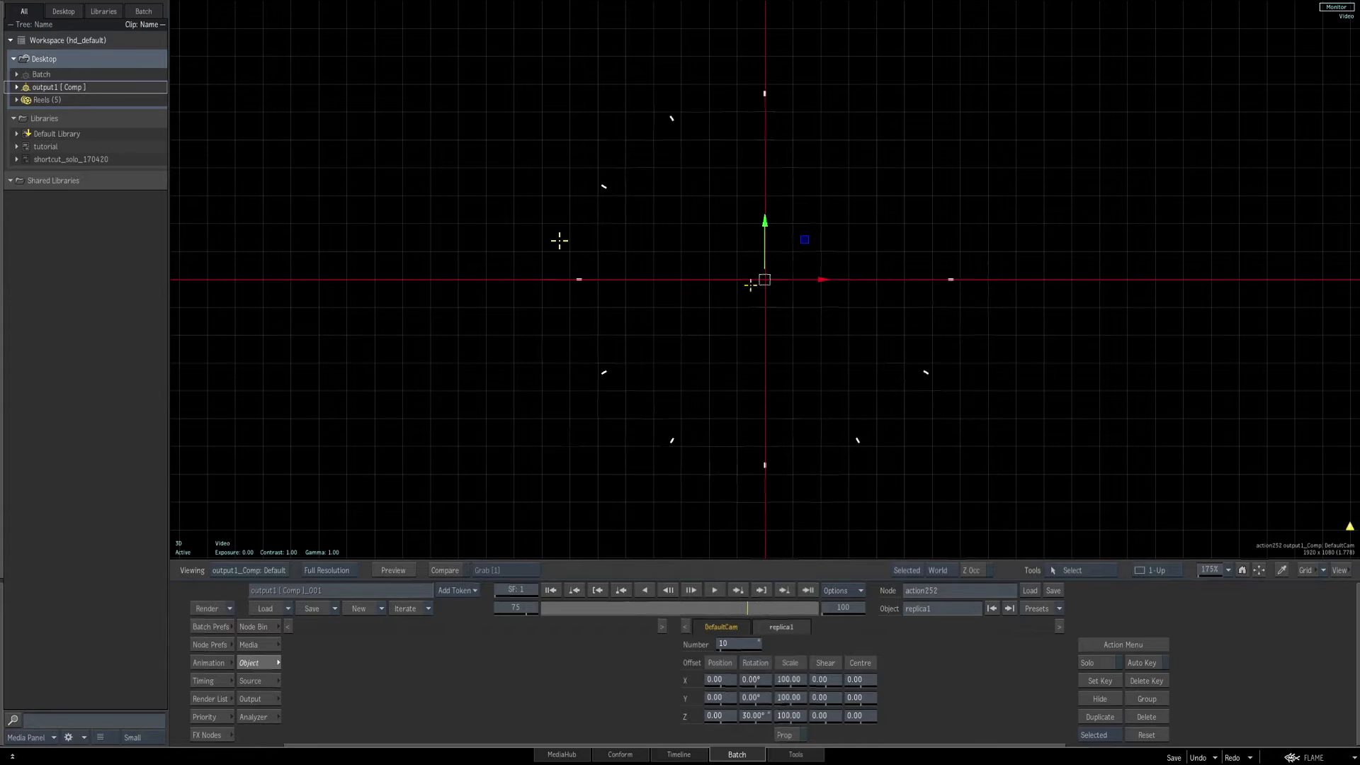
Add a second 3D Shape node from the node bin to the empty area beside the Replica branch in the schematic.
key("F4")
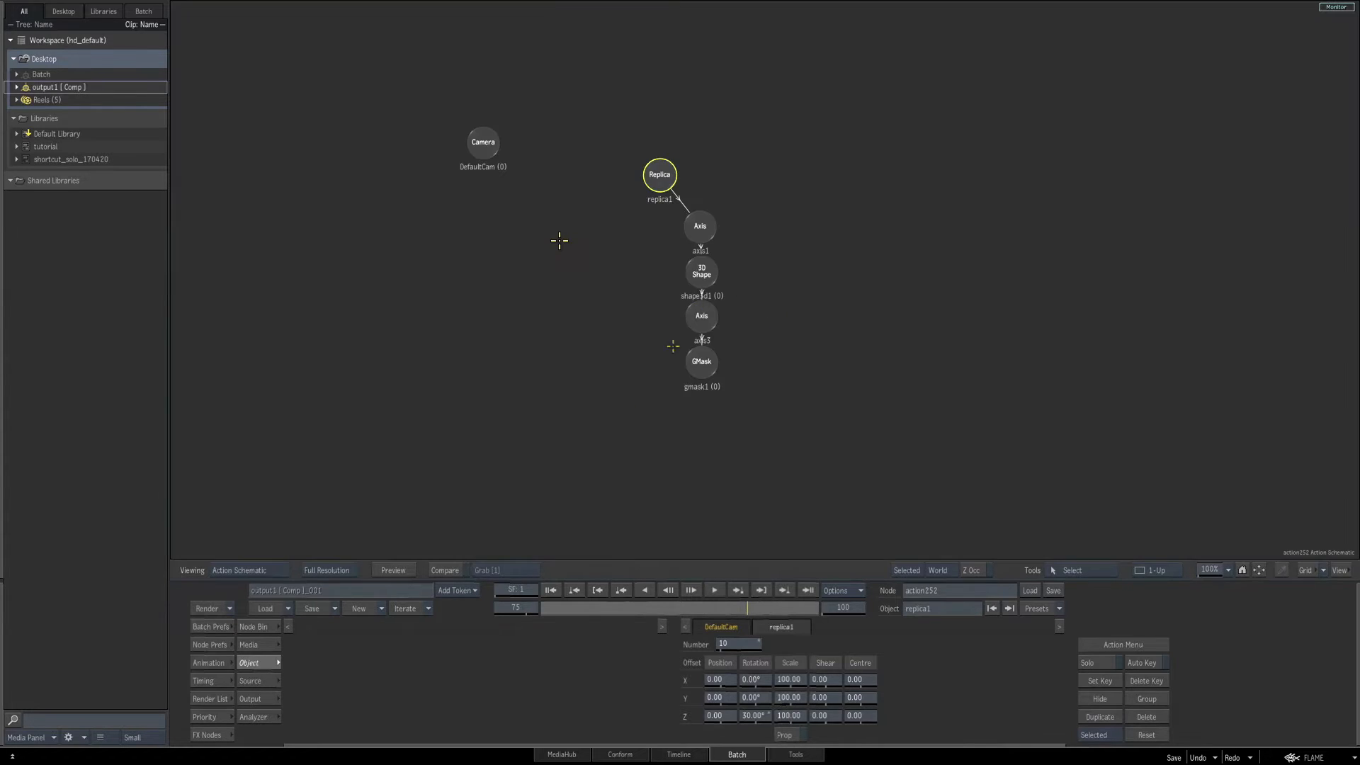
left_click(255, 629)
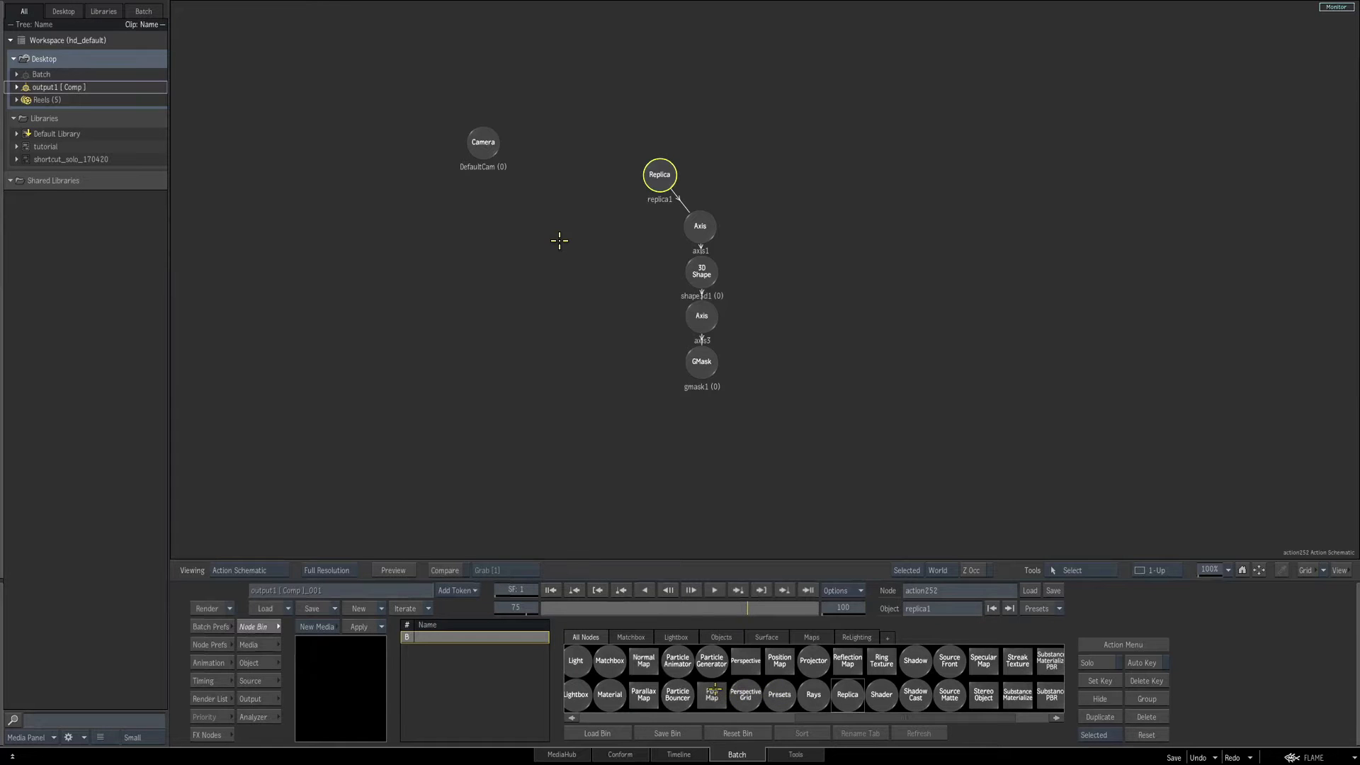
scroll(715, 684, "left", 5)
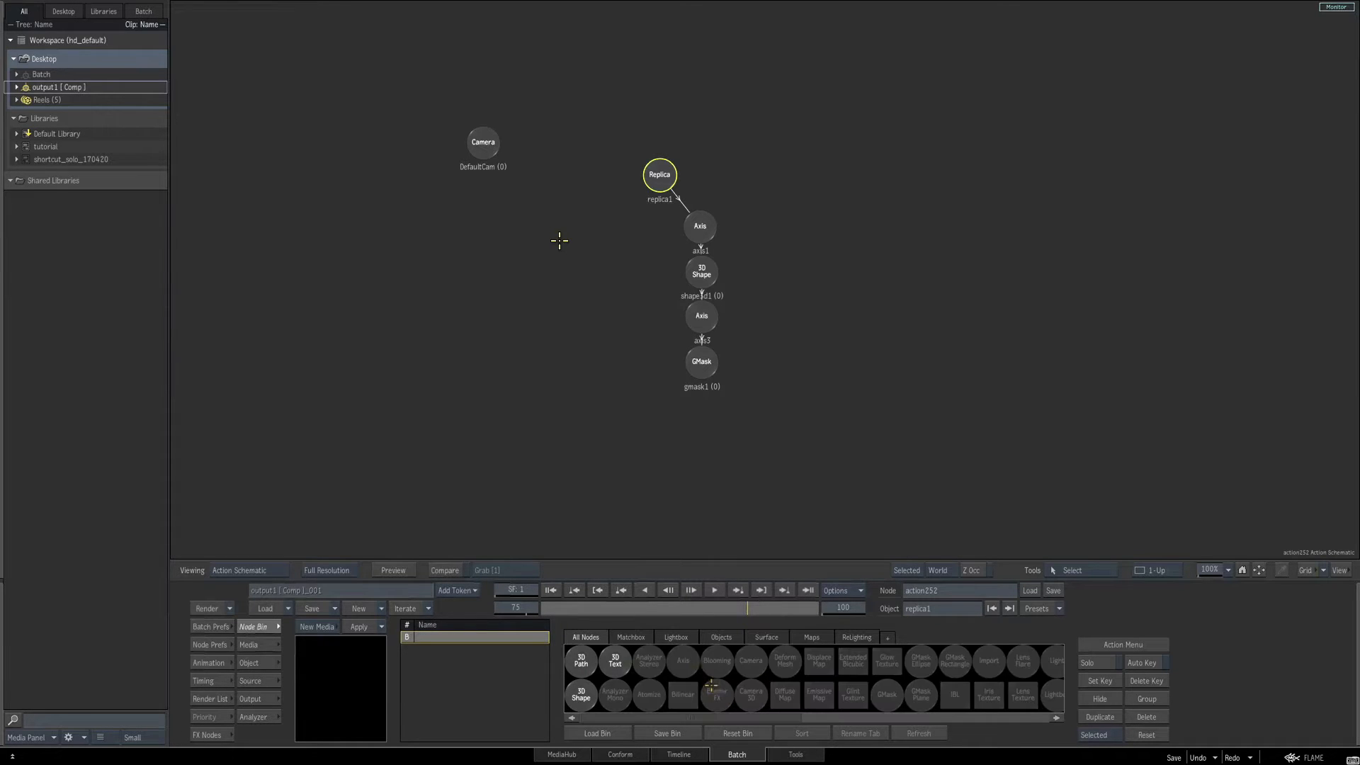
mouse_move(599, 682)
left_mouse_down()
mouse_move(581, 698)
mouse_move(790, 349)
mouse_move(848, 208)
mouse_move(839, 187)
left_mouse_up()
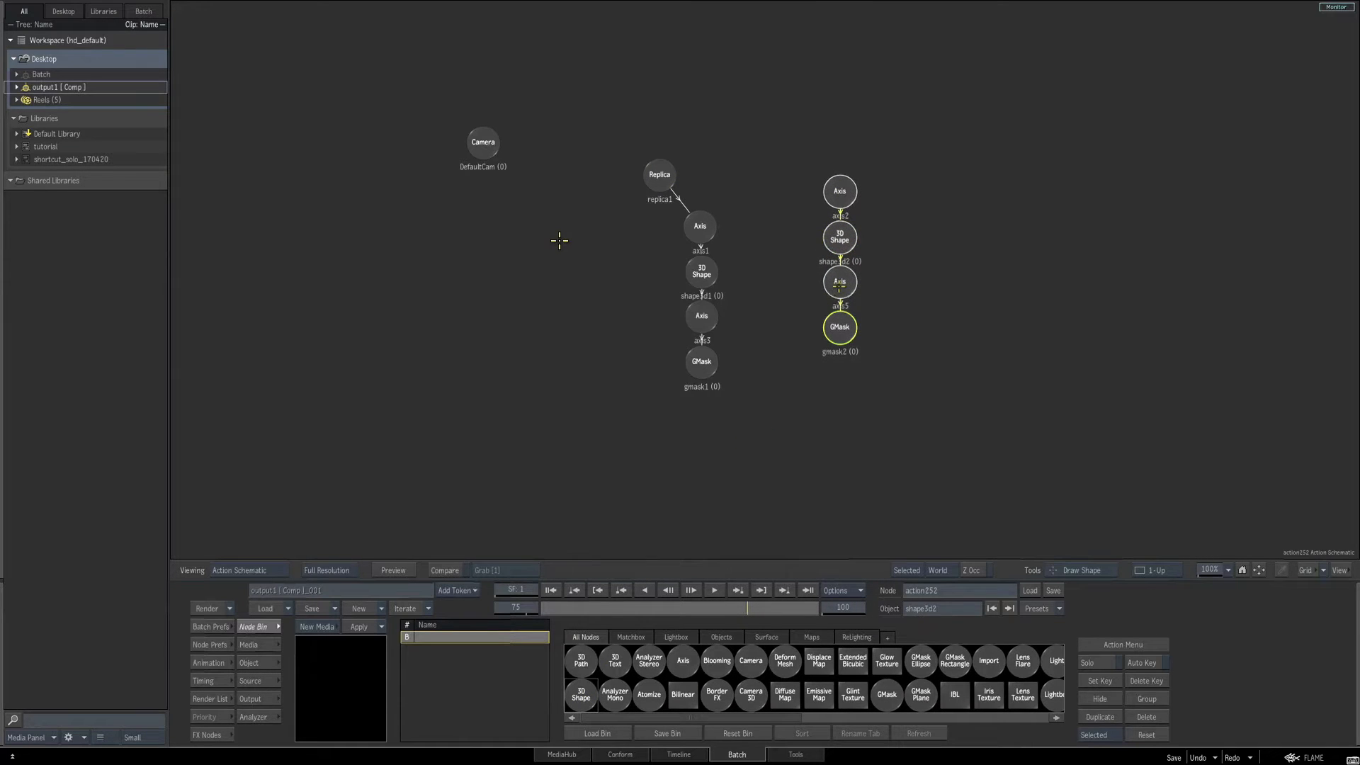
Delete the default lower Axis and GMask beneath the new 3D Shape, keeping the shape and its parent axis.
left_click(841, 279)
left_click(843, 322)
left_click_drag(841, 279, 817, 279)
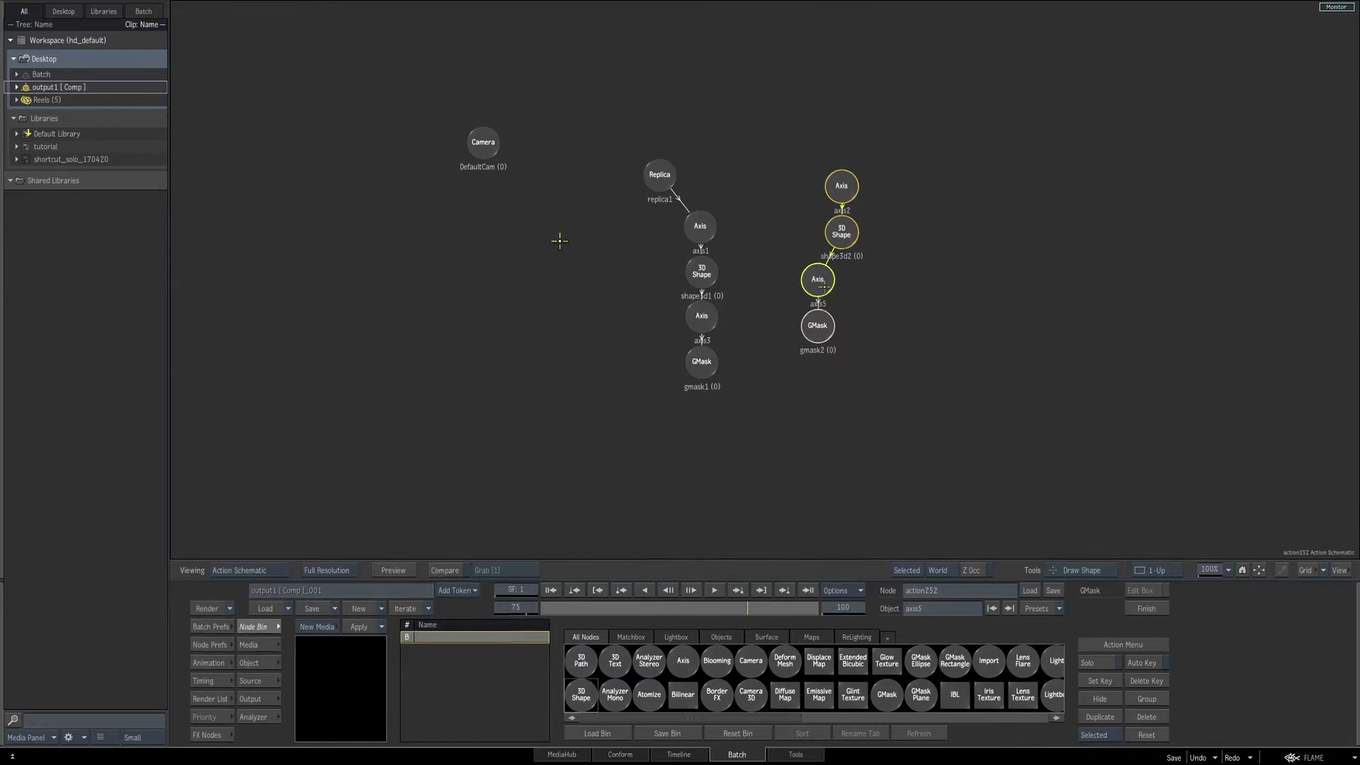
key("d")
left_click(820, 287)
left_click(814, 330)
Attach a GMask Ellipse to the second 3D Shape and draw a small circle at the centre of the dial.
left_click(841, 233)
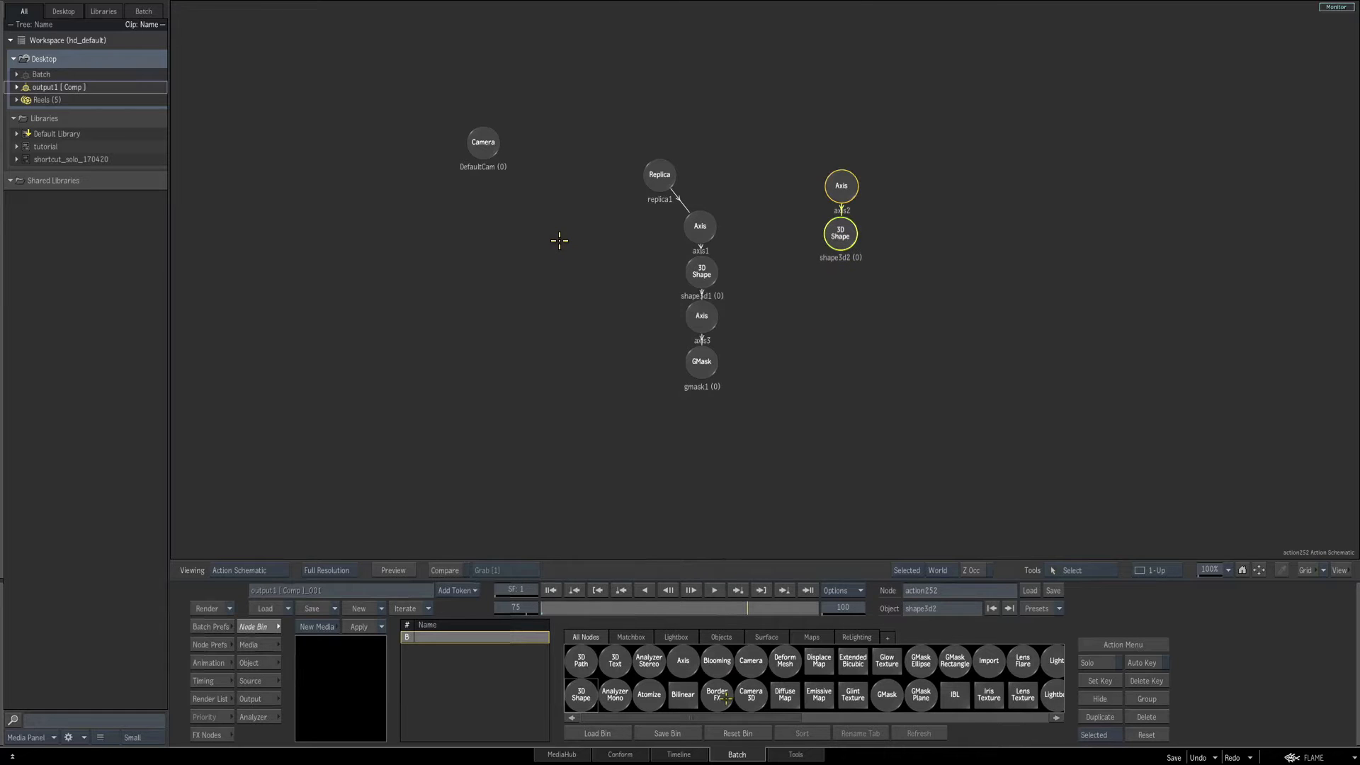
key("g")
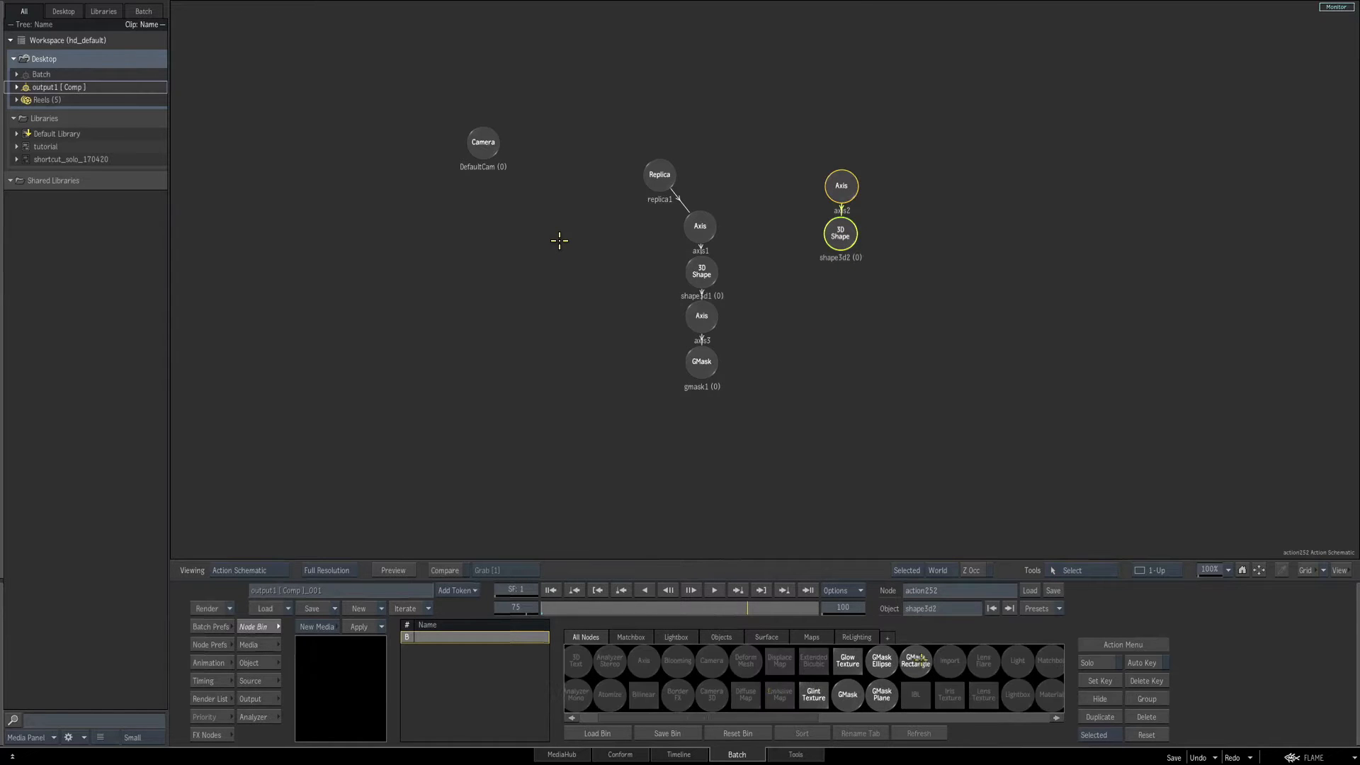
left_click(881, 662)
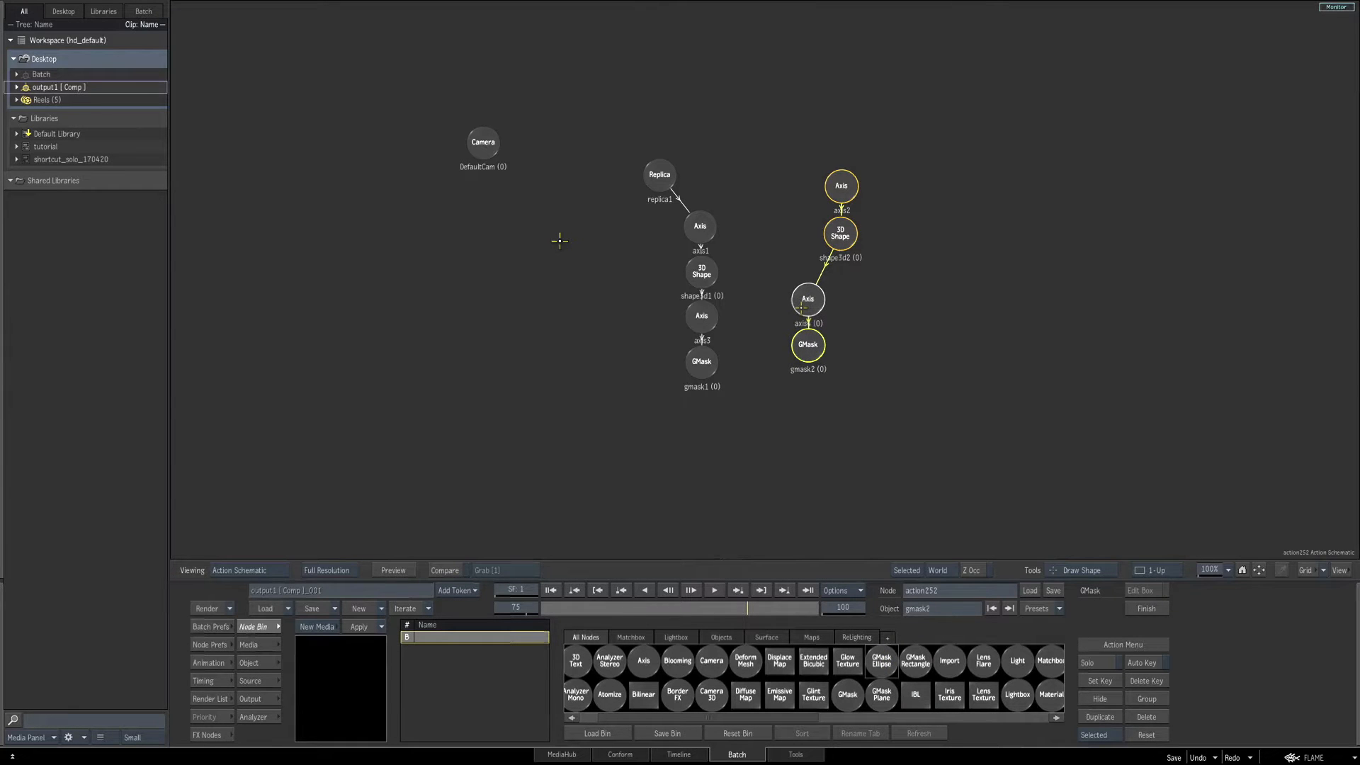
key("F4")
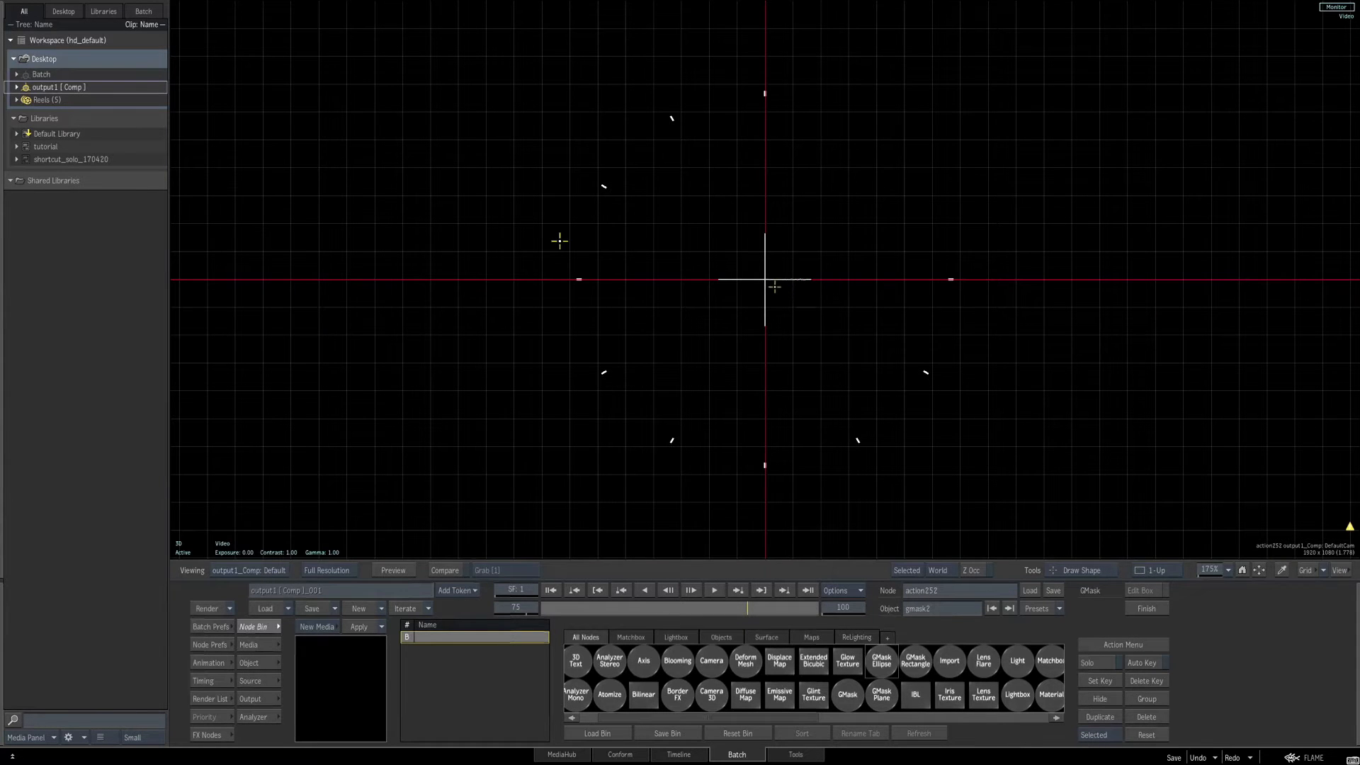
left_click_drag(767, 281, 792, 266)
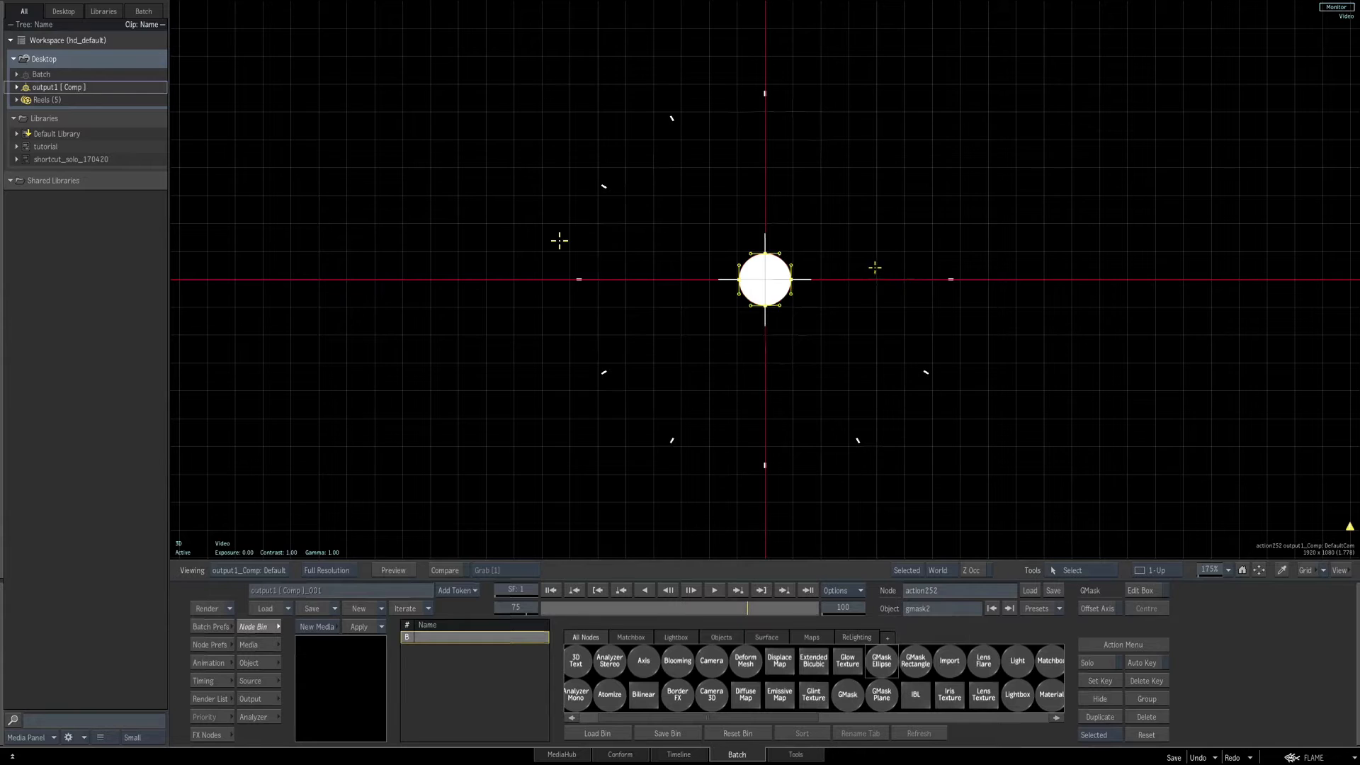
Add an Axis node as the common parent of the Replica and the circle shape's top axis.
key("F4")
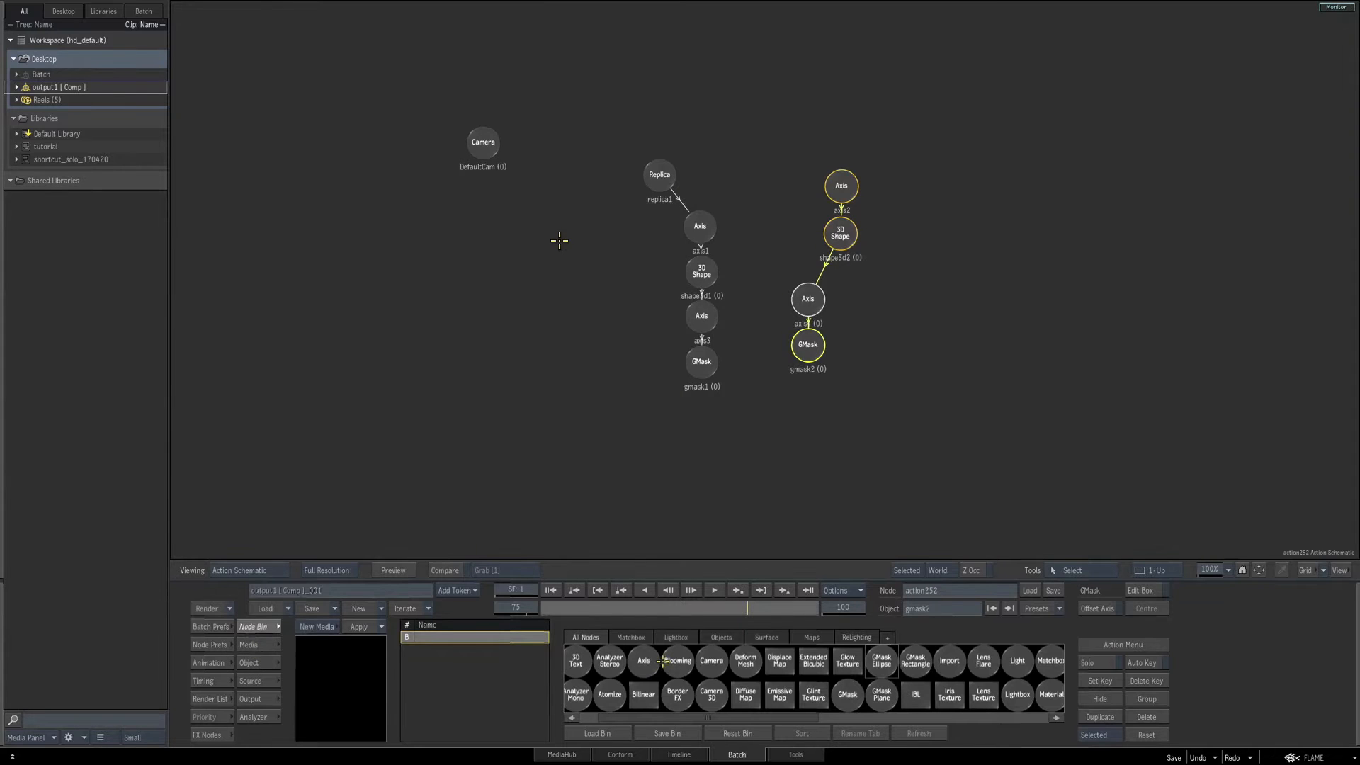
key("a")
left_click_drag(684, 664, 766, 88)
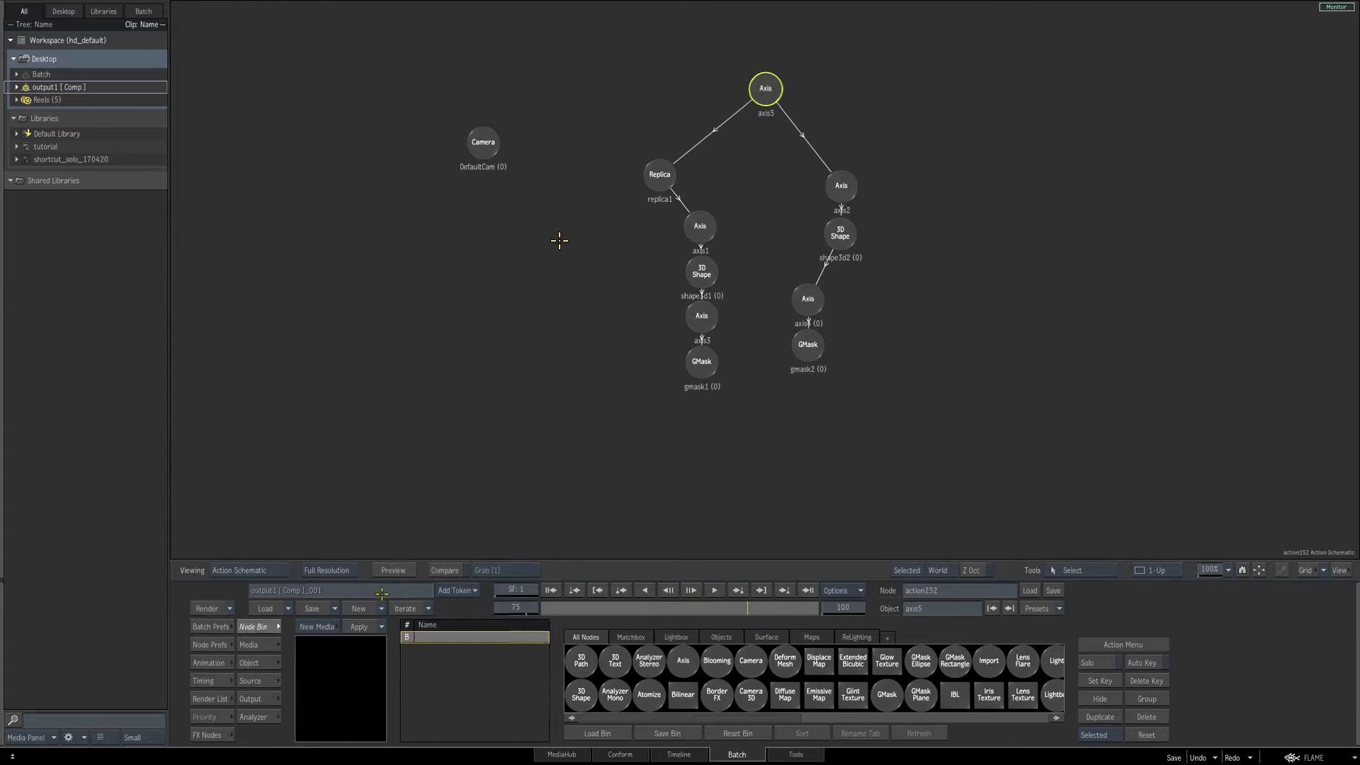
Set the X rotation of the common parent axis to -50° to tilt the dial.
left_click(274, 668)
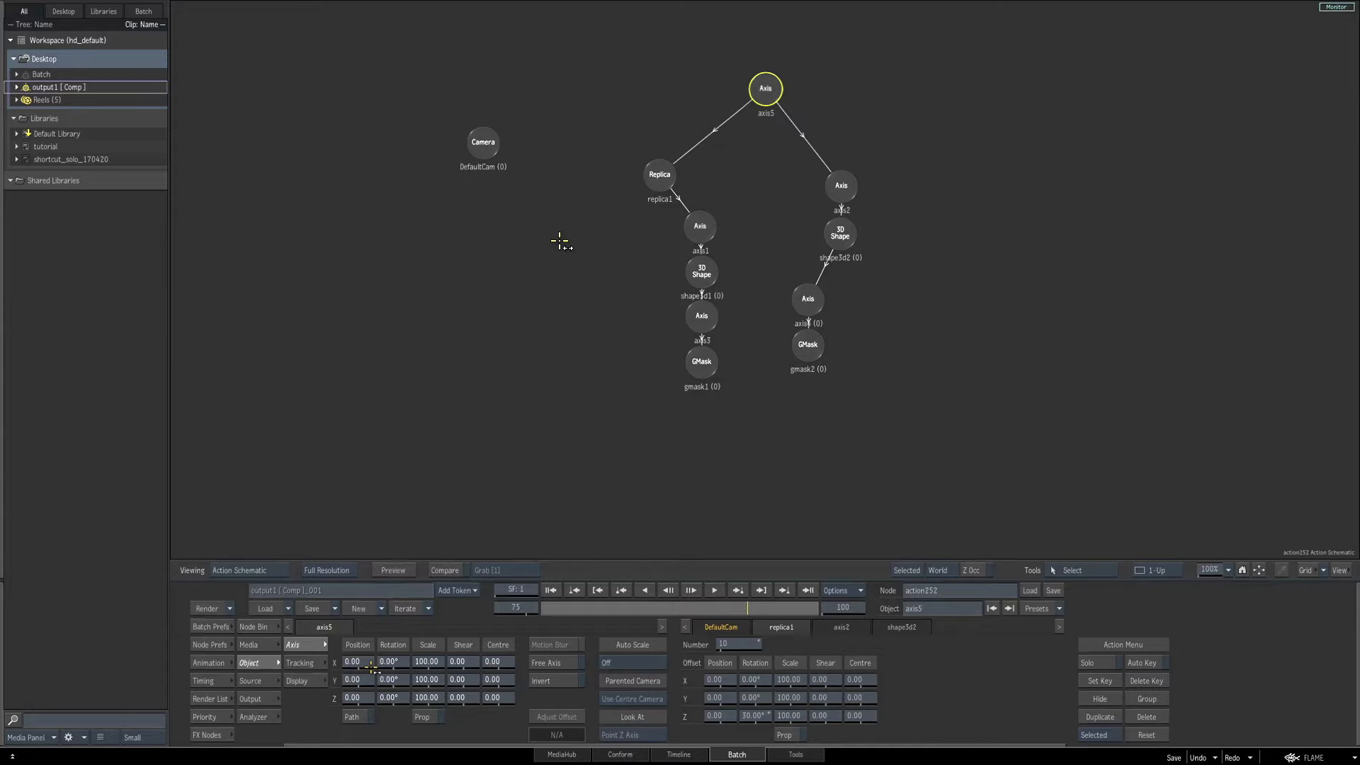
key("F4")
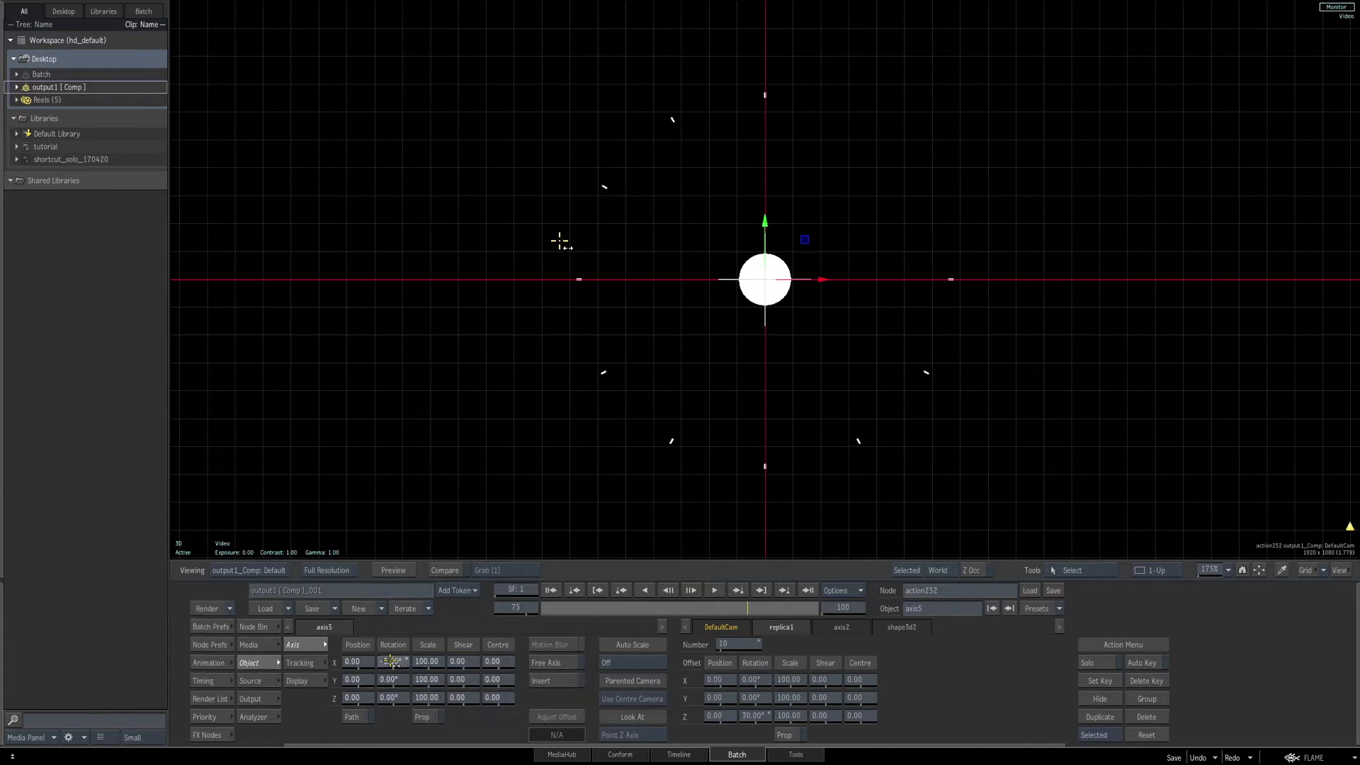
left_click_drag(396, 663, 366, 661)
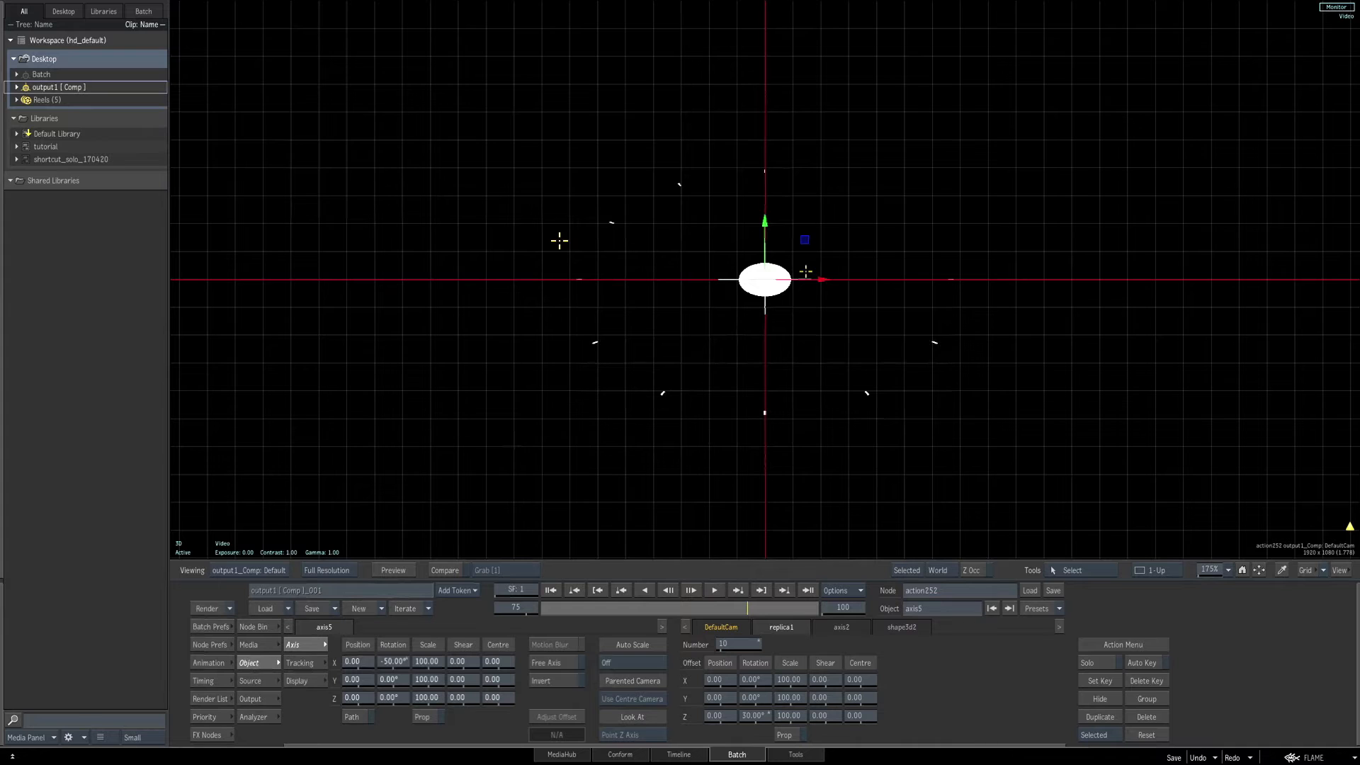
Extrude the circle's 3D Shape to a depth of 20 and set its extrusion origin to Front.
key("Escape")
left_click(836, 241)
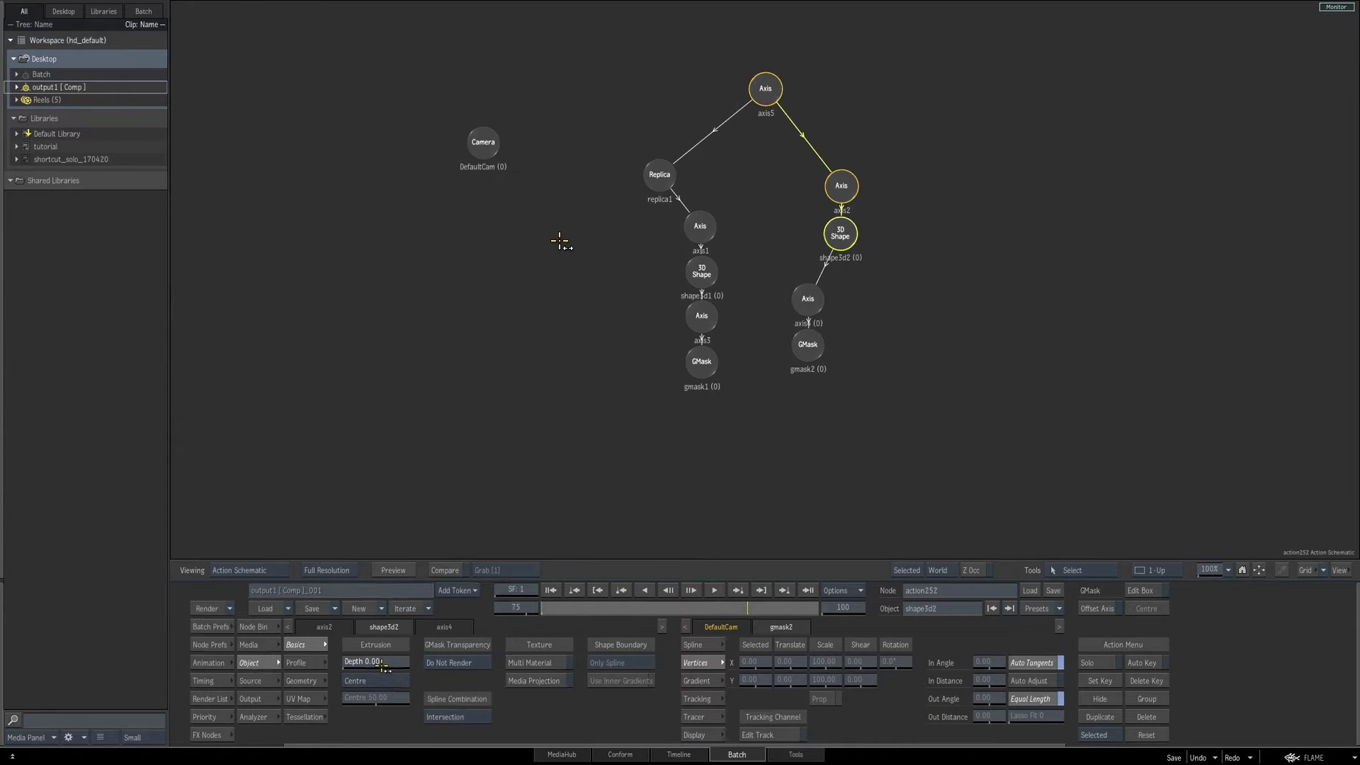
key("Escape")
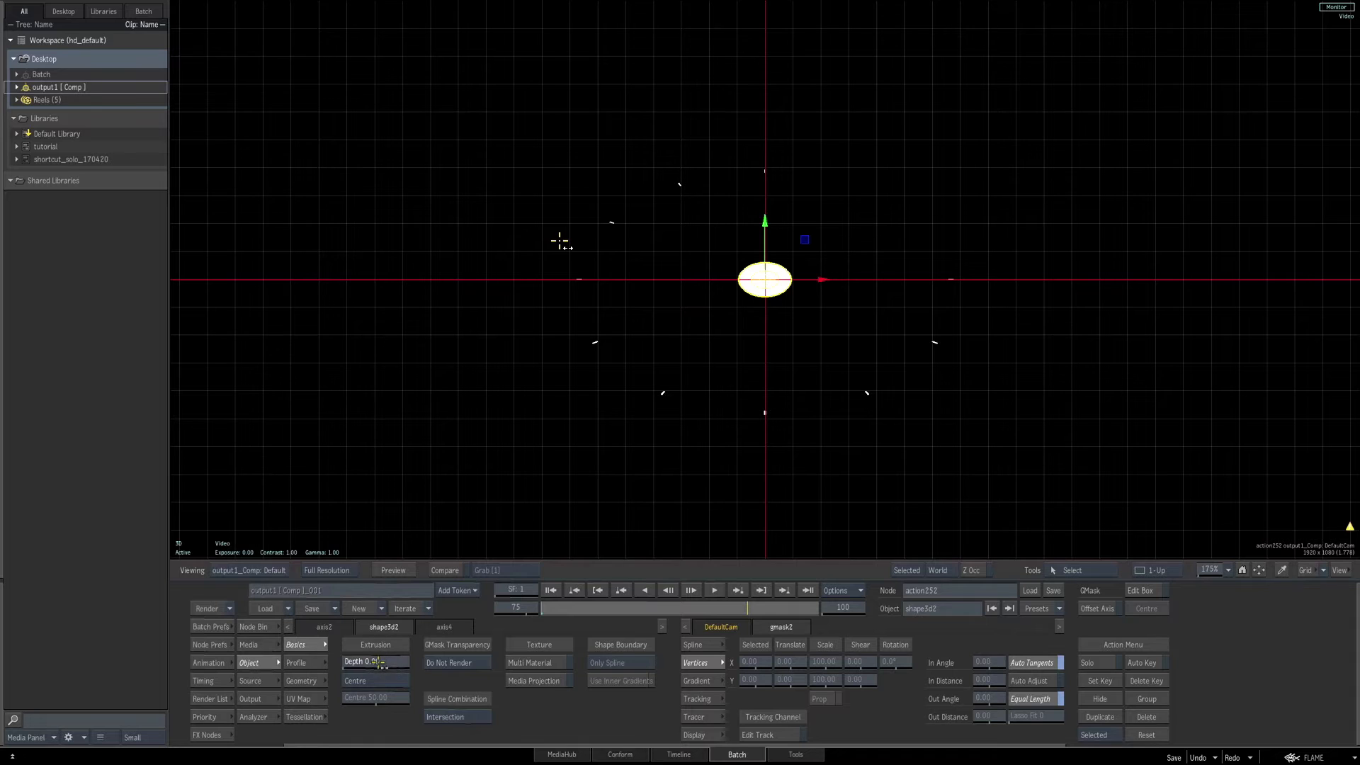
left_click(381, 662)
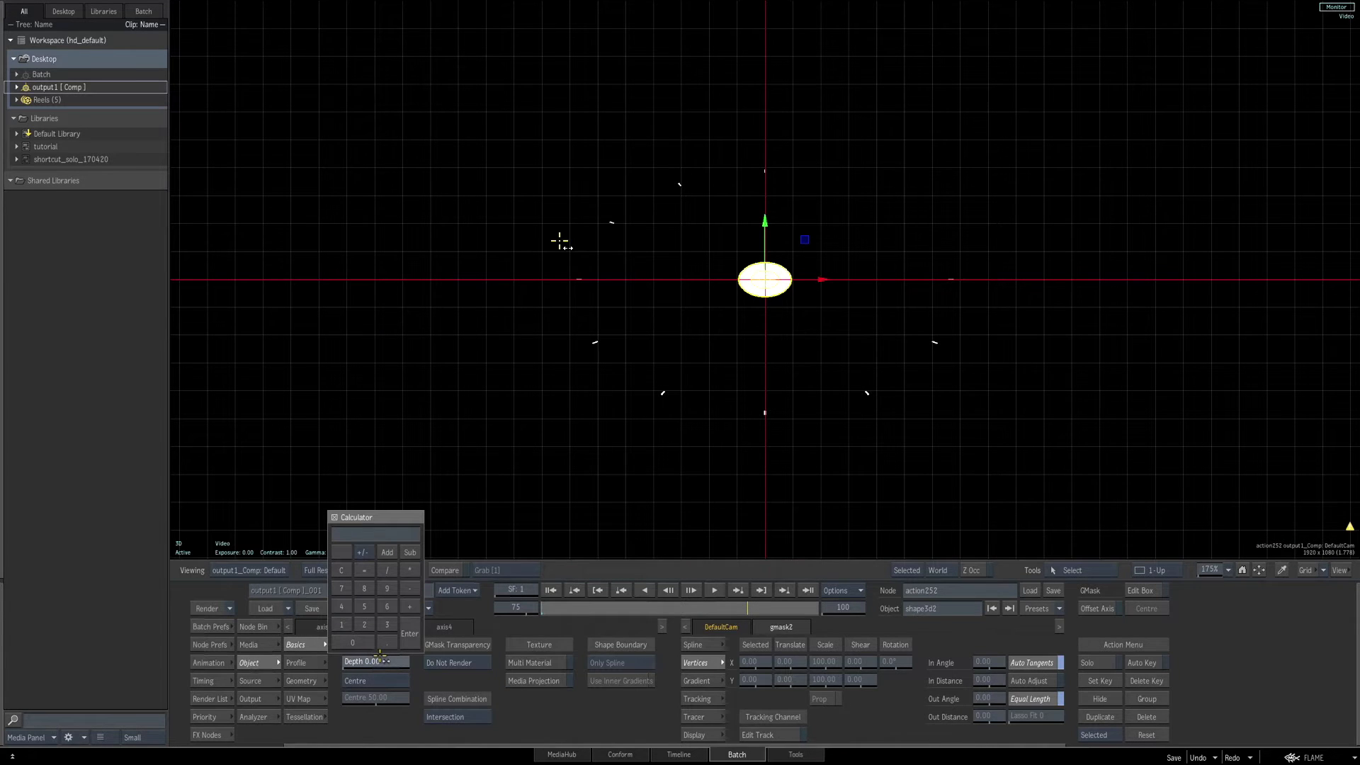
key("Return")
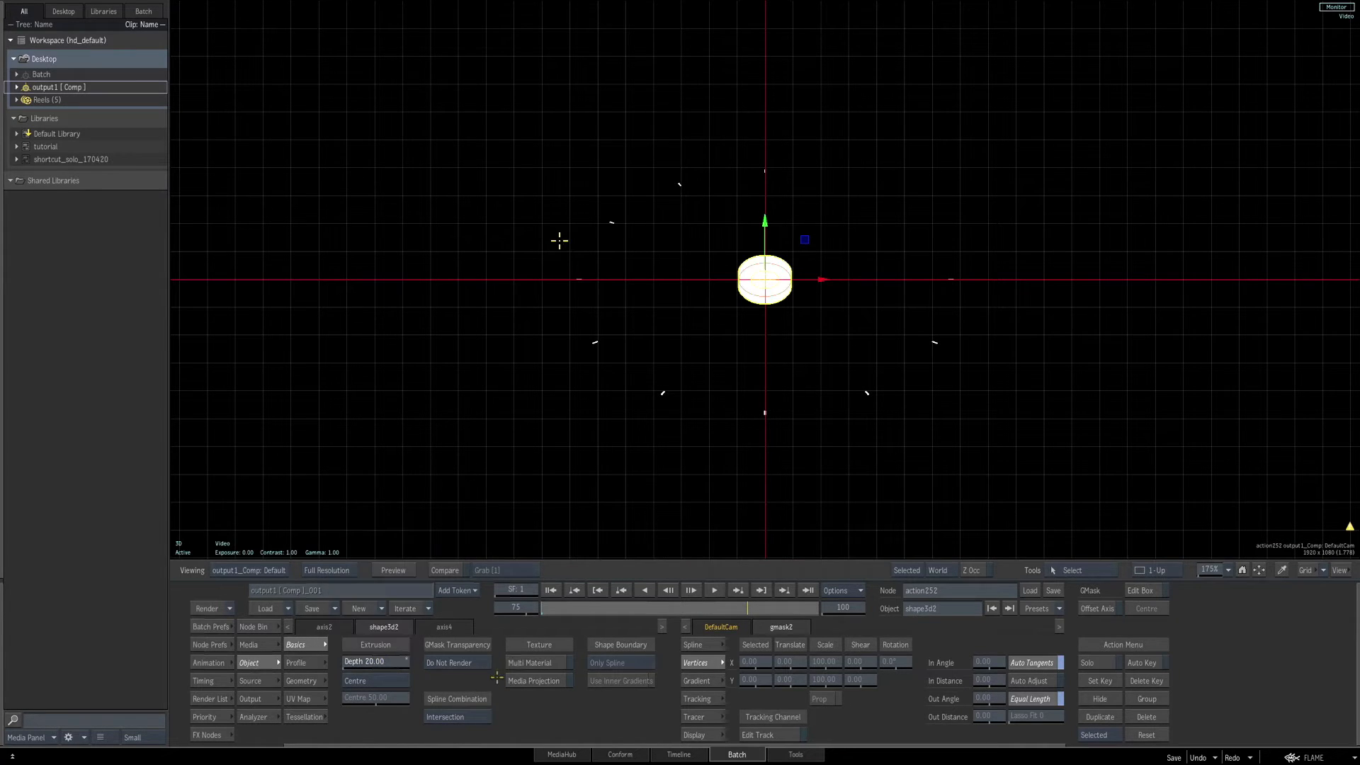
left_click(393, 681)
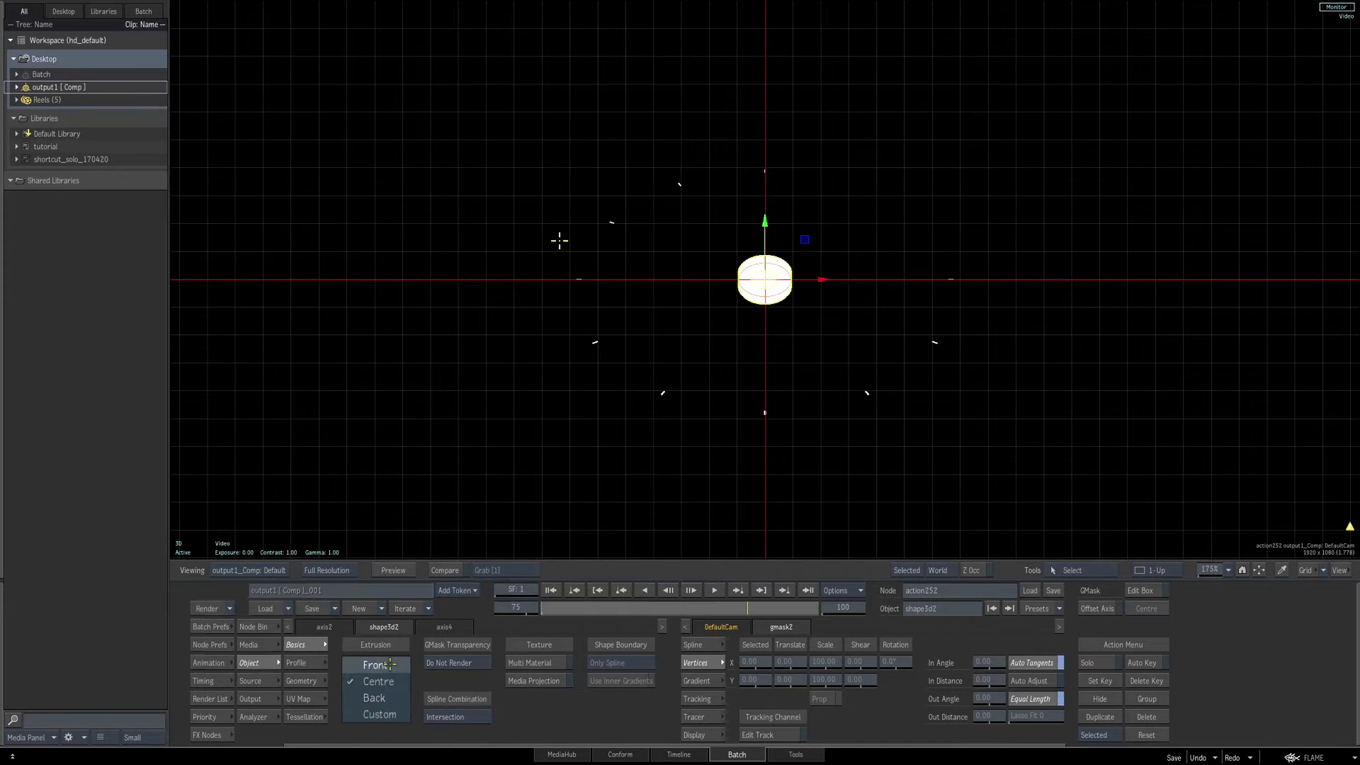
left_click(386, 665)
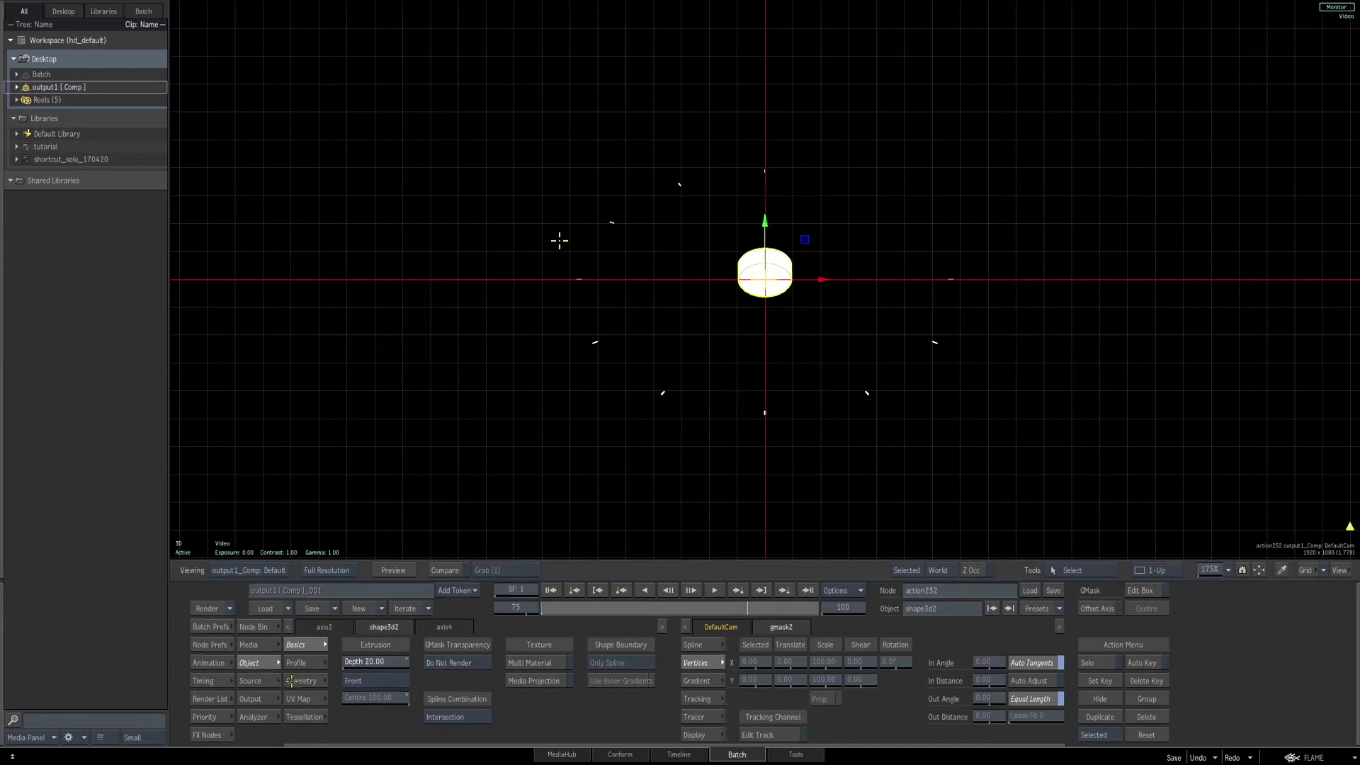
Set the Action's shading to 100% in the rendering preferences.
left_click(210, 645)
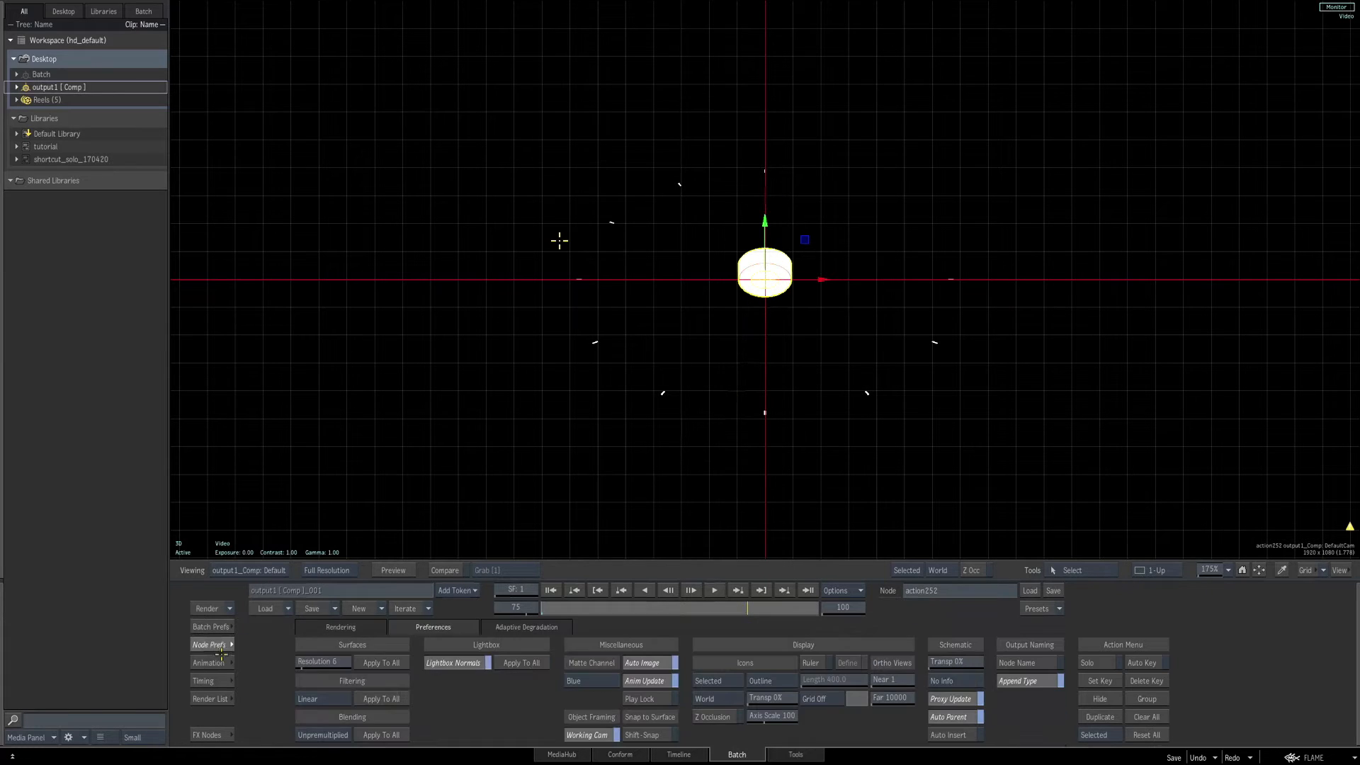
left_click(362, 625)
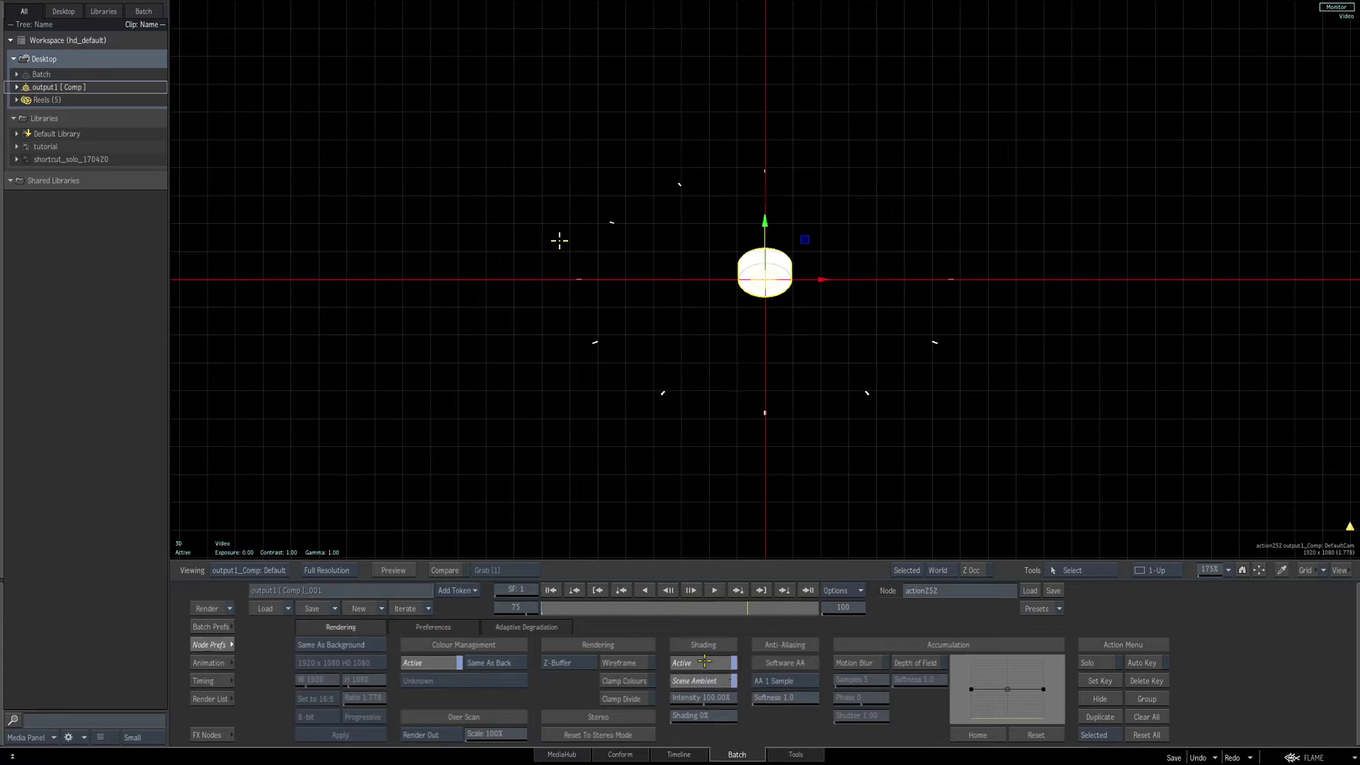
left_click_drag(700, 718, 712, 712)
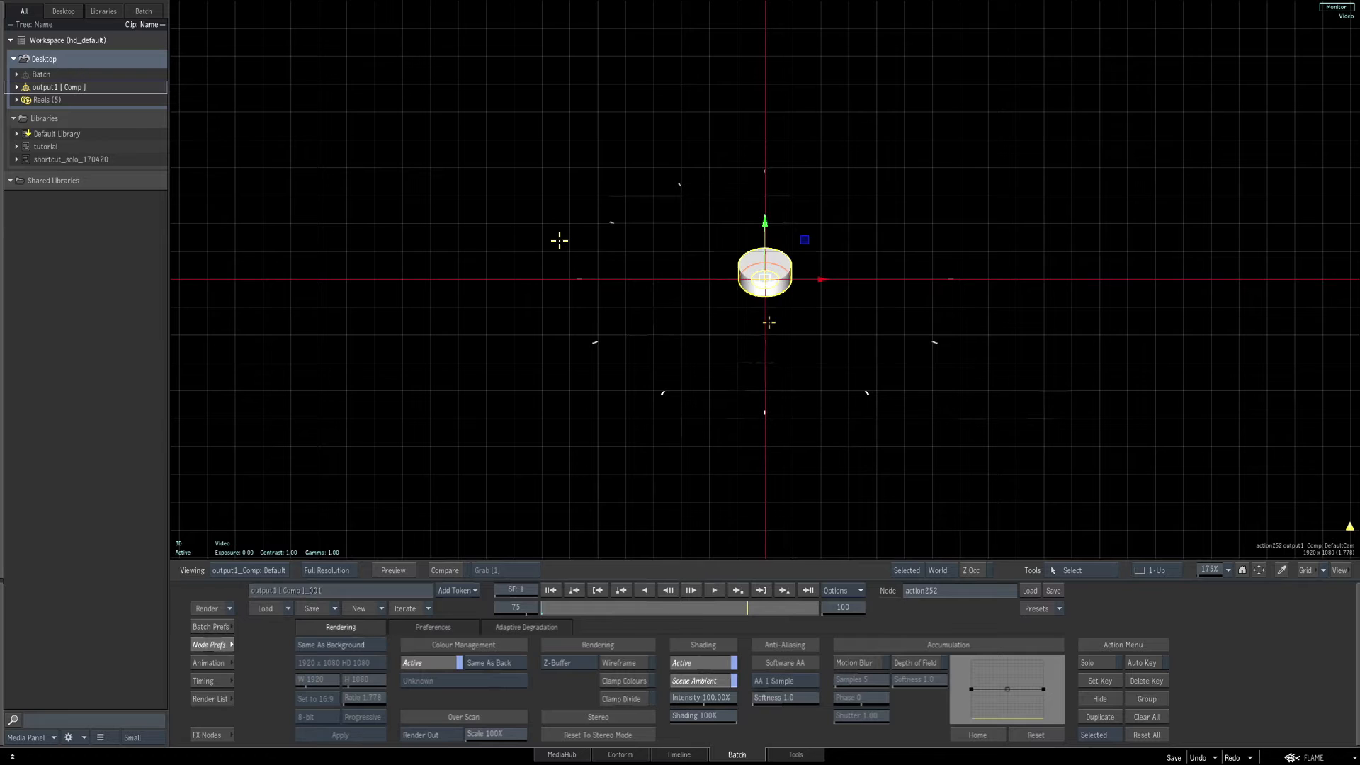
Reset the X rotation of the common parent axis to 0°.
key("F8")
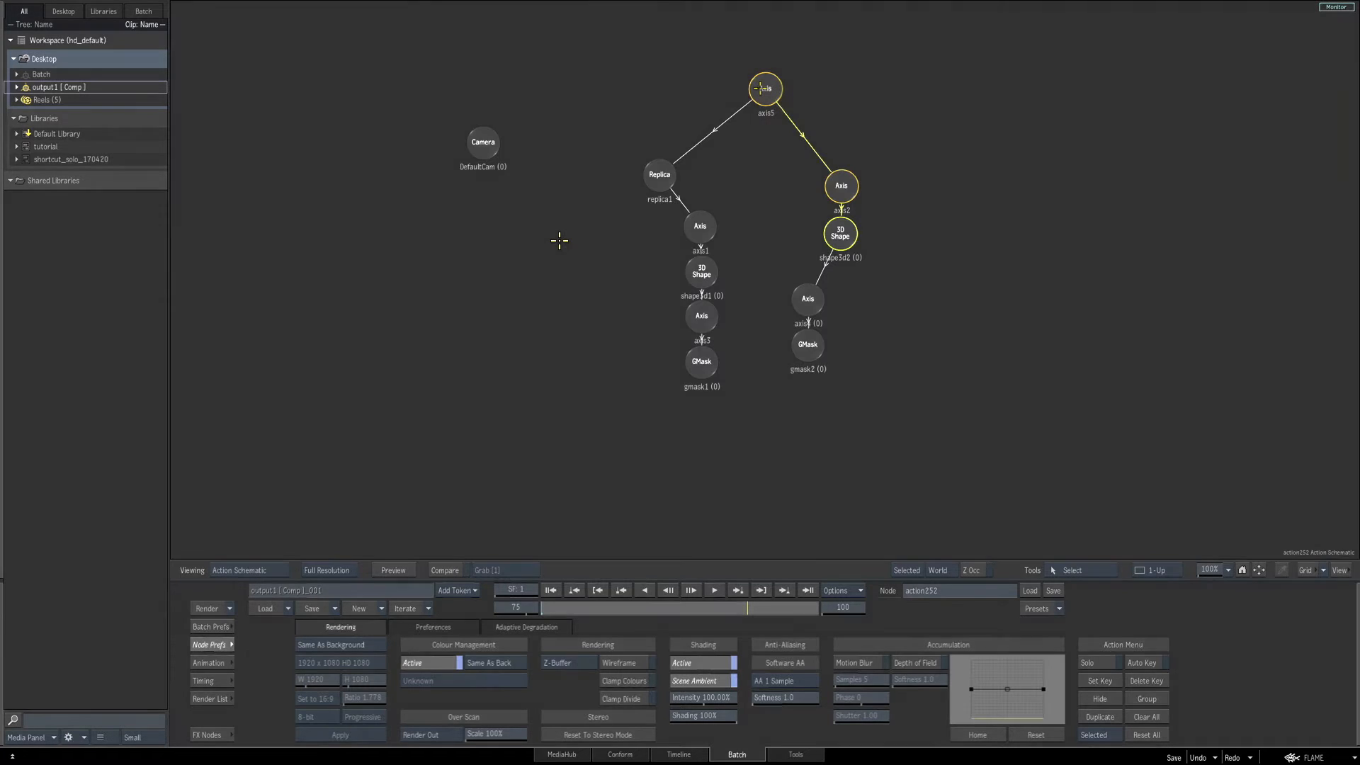
left_click(760, 88)
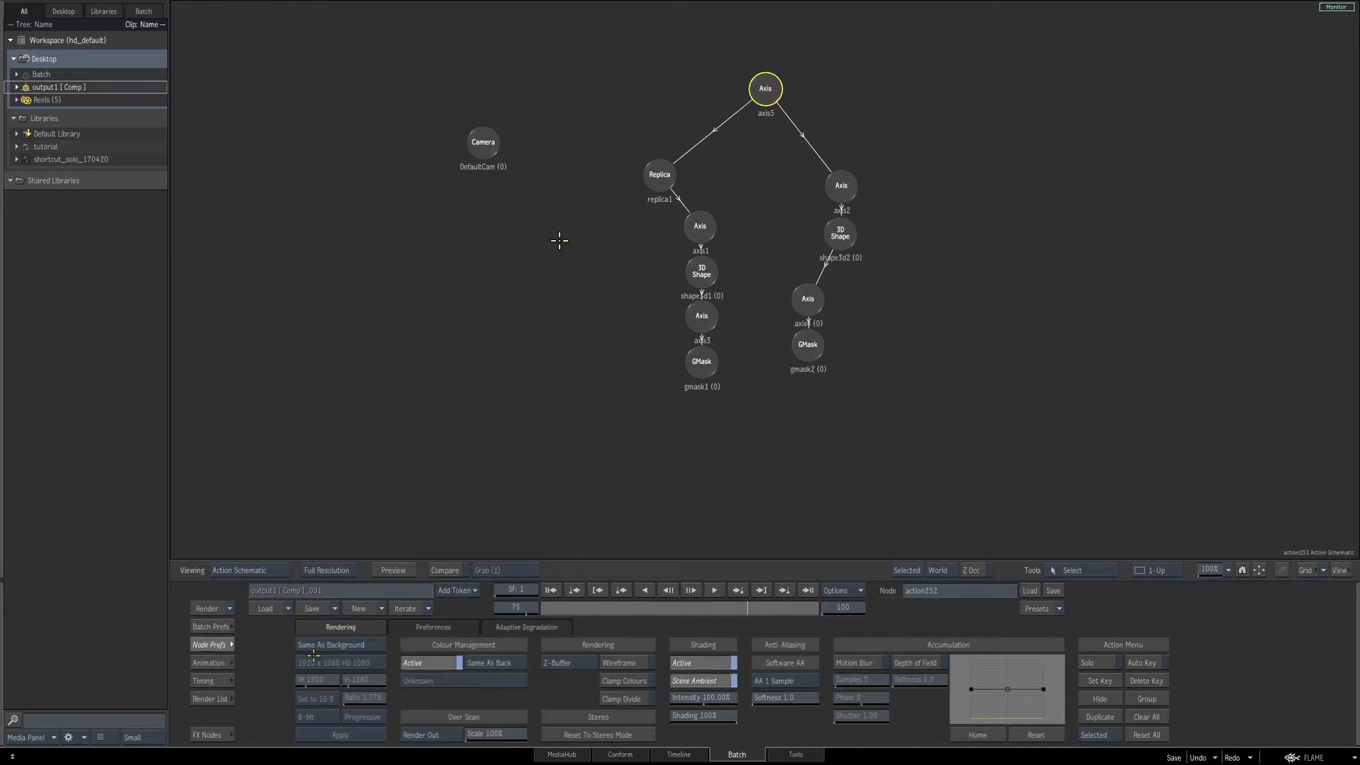
left_click(225, 646)
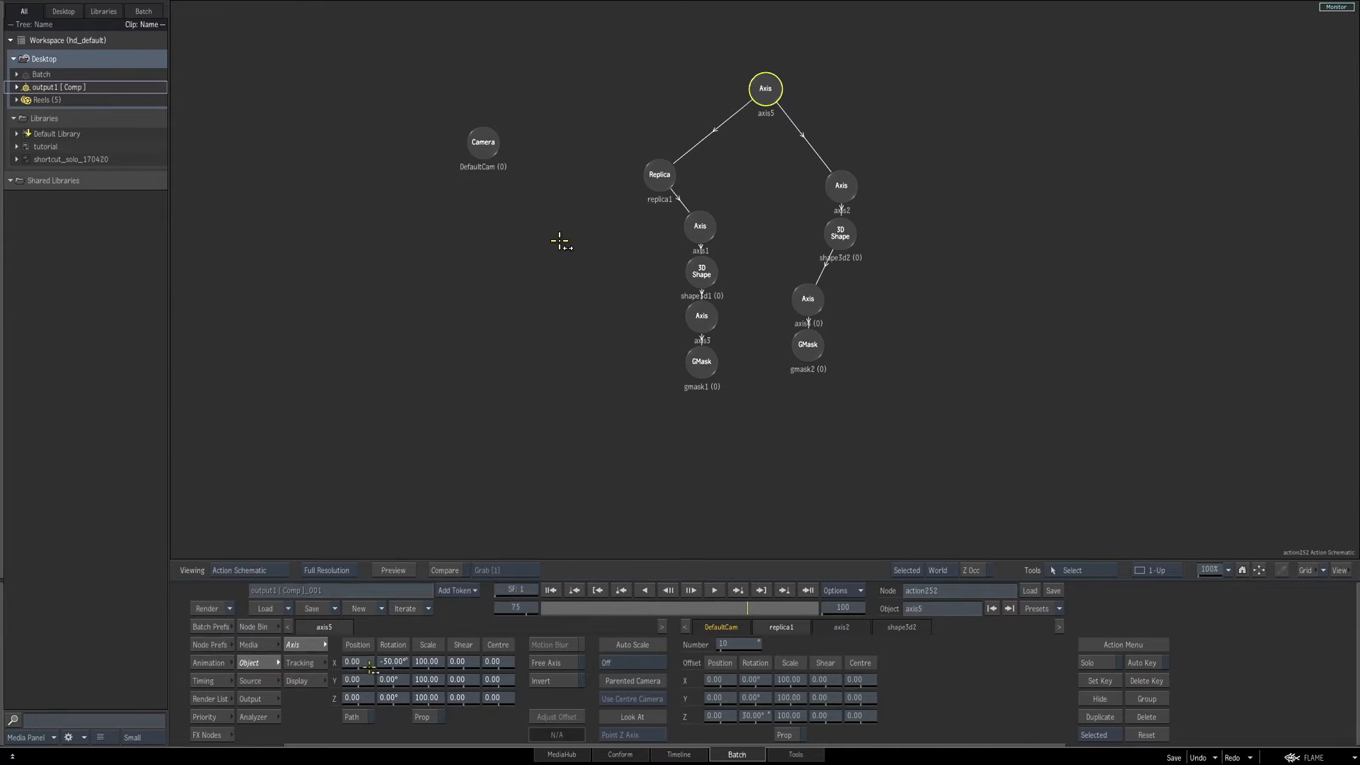
key("F4")
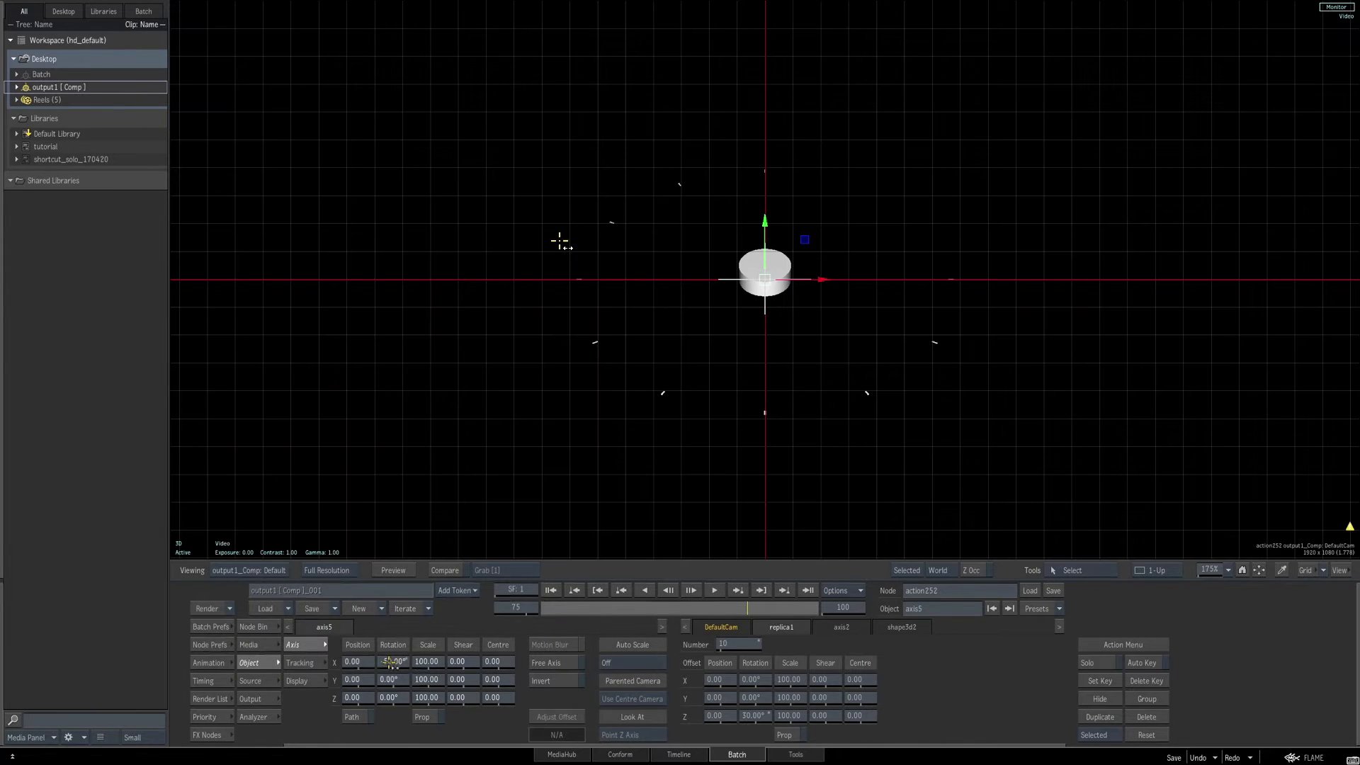
left_click(394, 663, "ctrl")
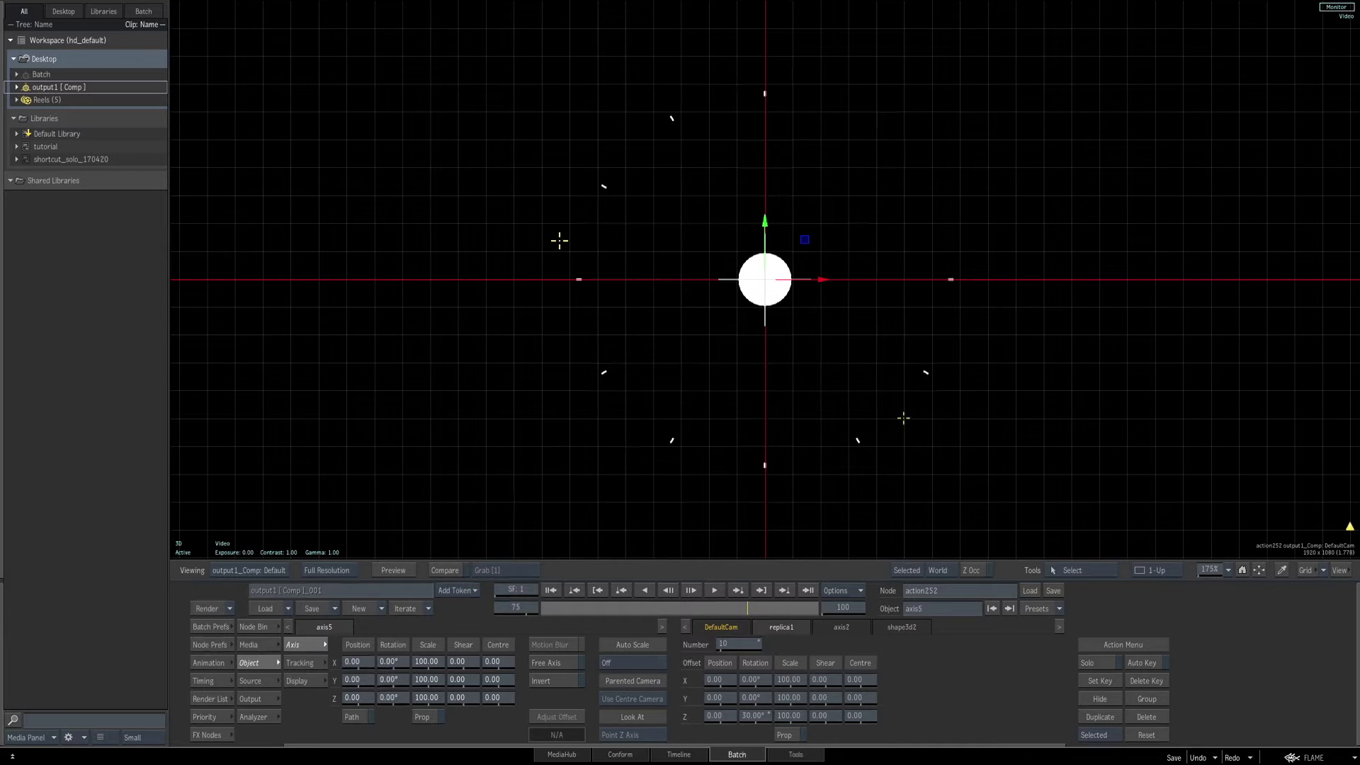
Add a third 3D Shape node parented to the common axis.
key("F4")
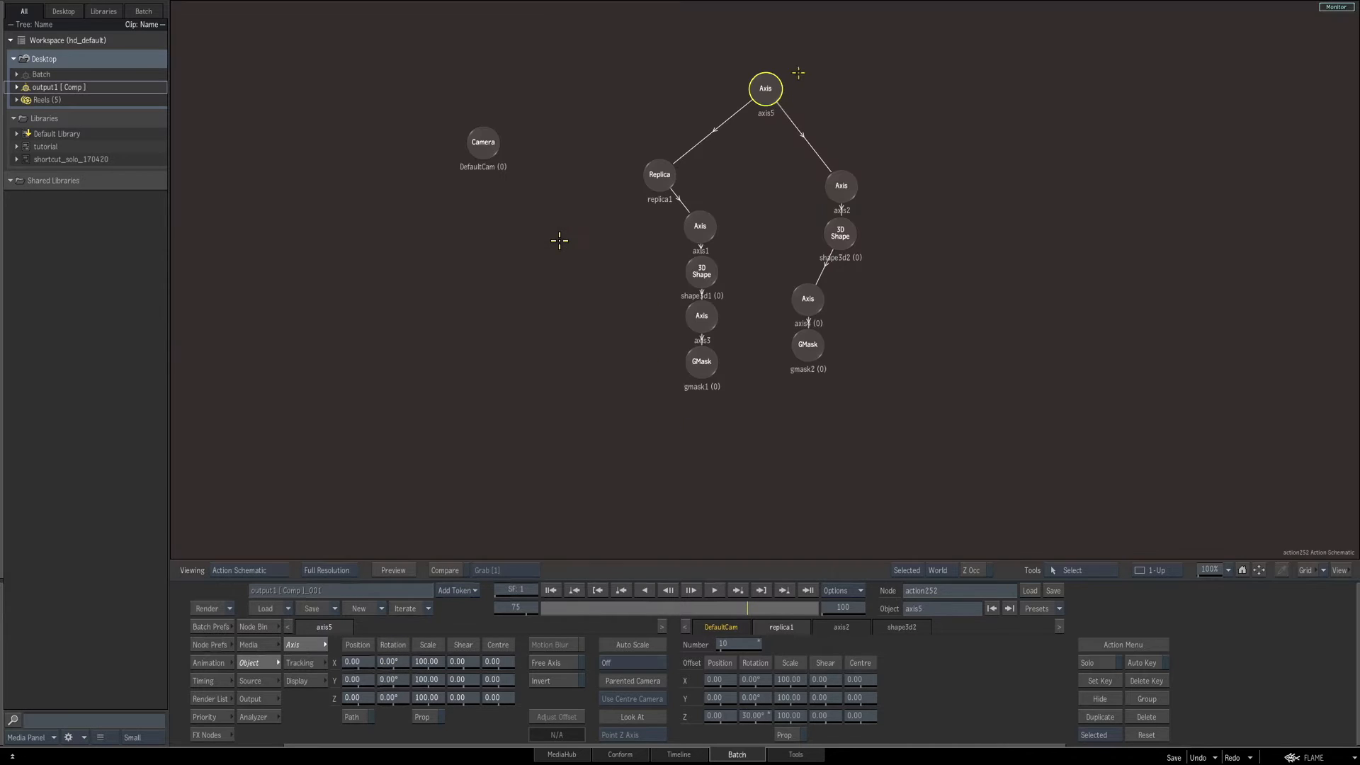
left_click(259, 627)
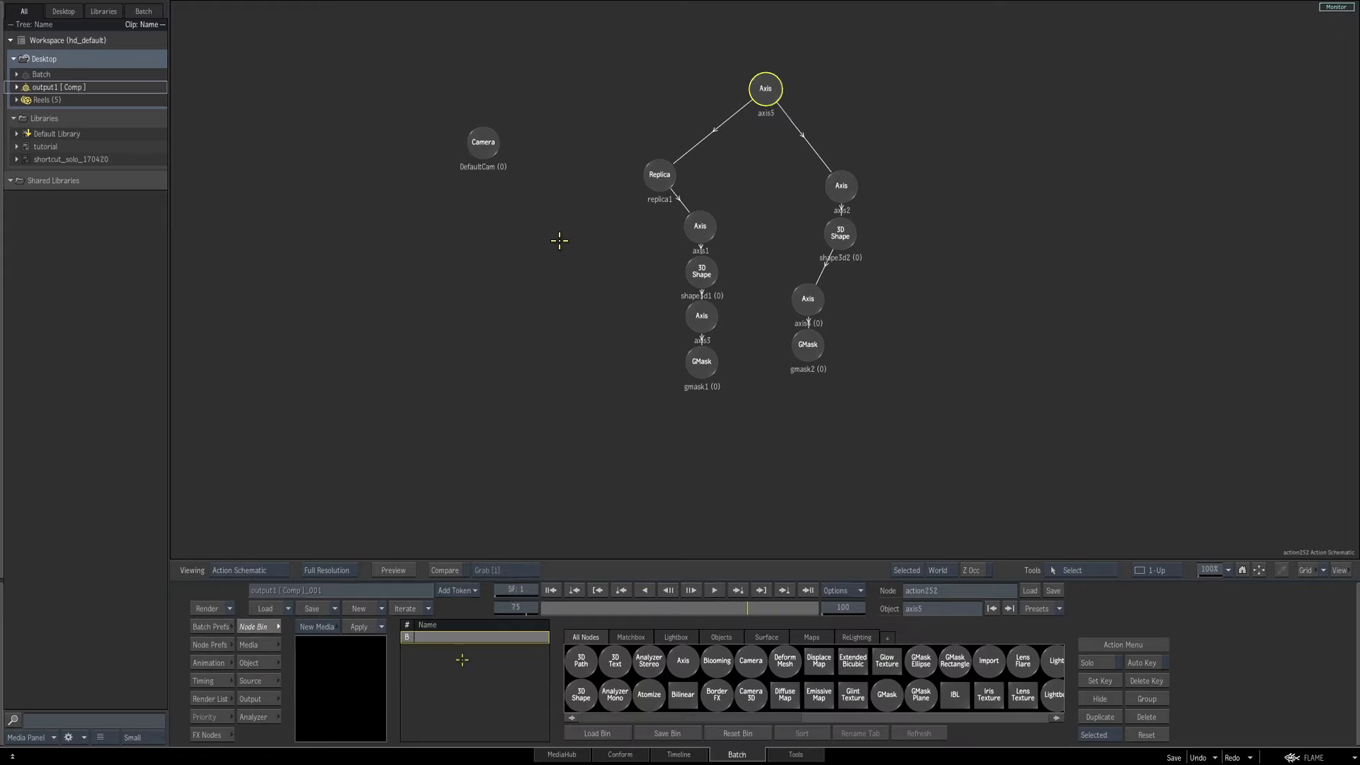
key("3")
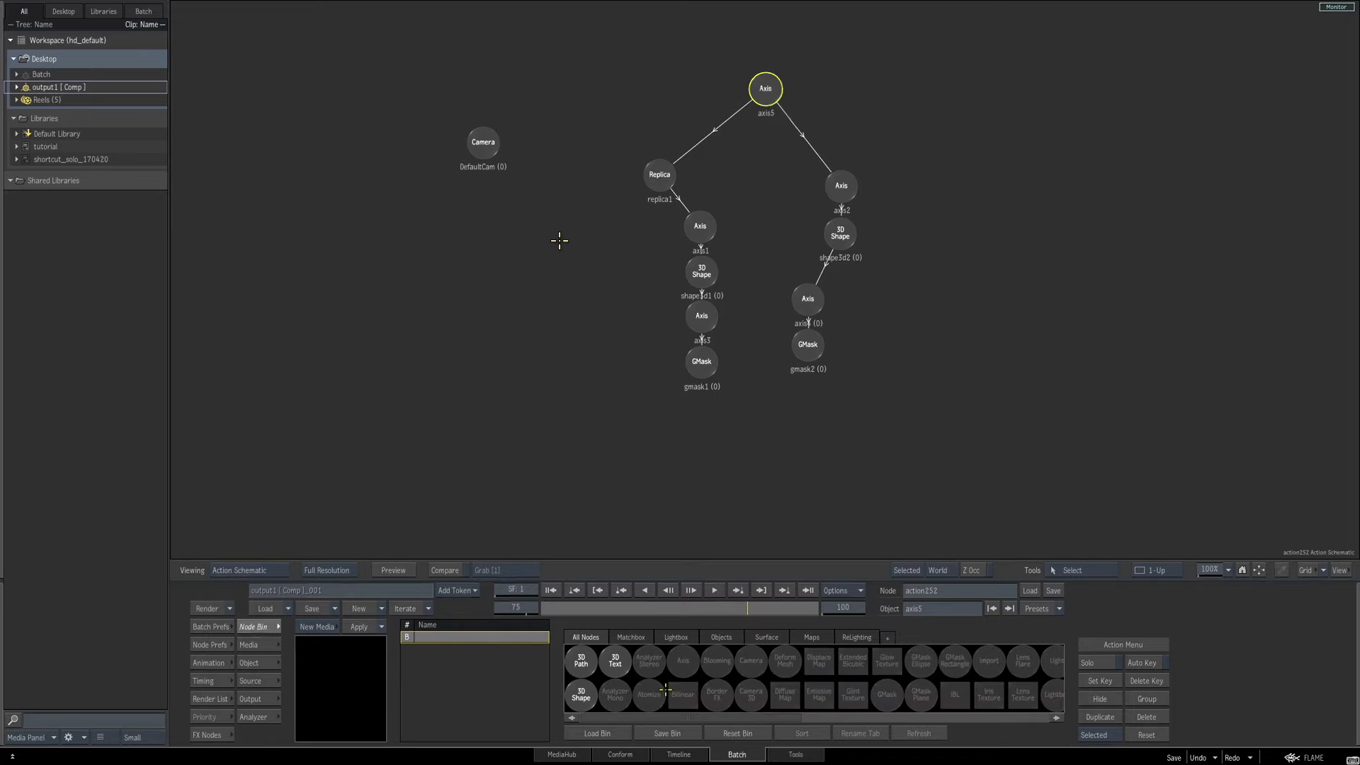
double_click(581, 695)
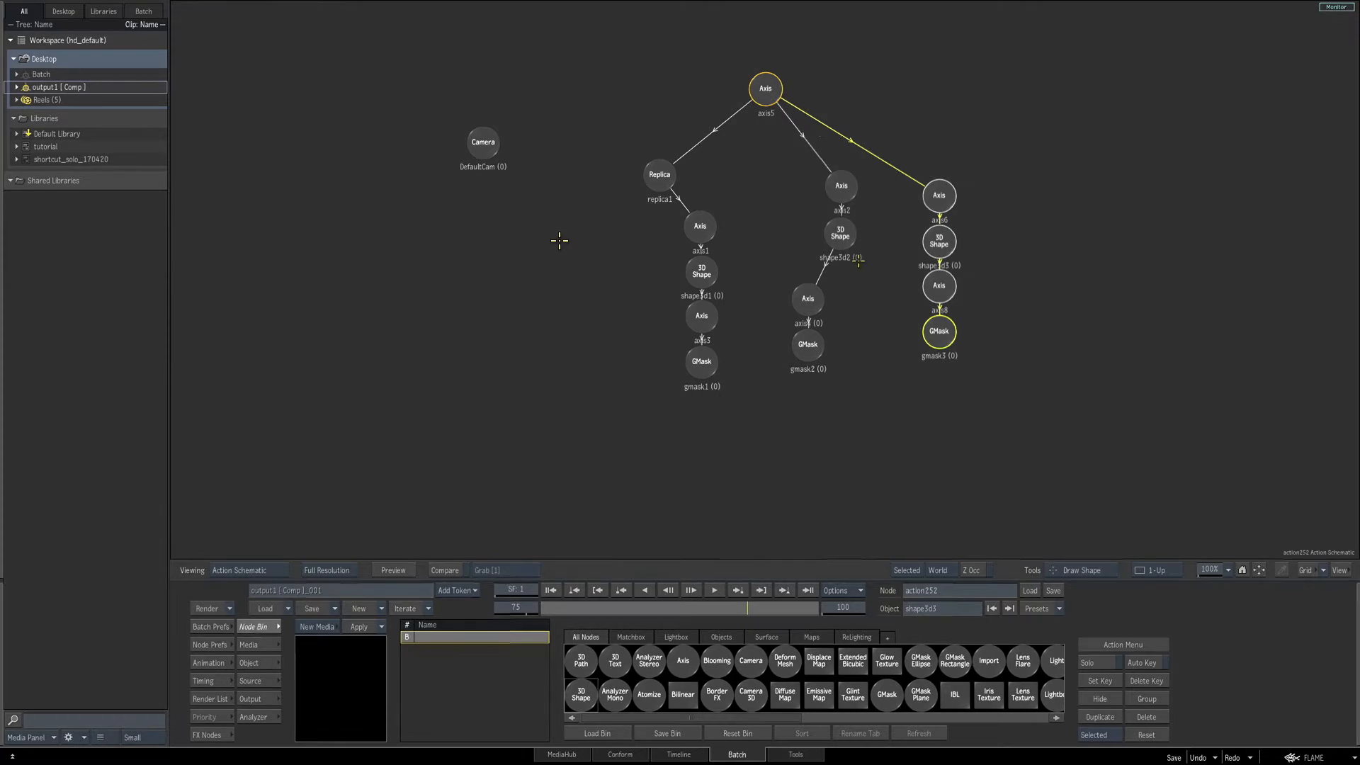
Draw a closed five-point hand outline for the third 3D Shape, running from the hub's centre down to a central tip.
key("F4")
left_click_drag(1196, 569, 1275, 440)
left_click_drag(911, 444, 933, 264)
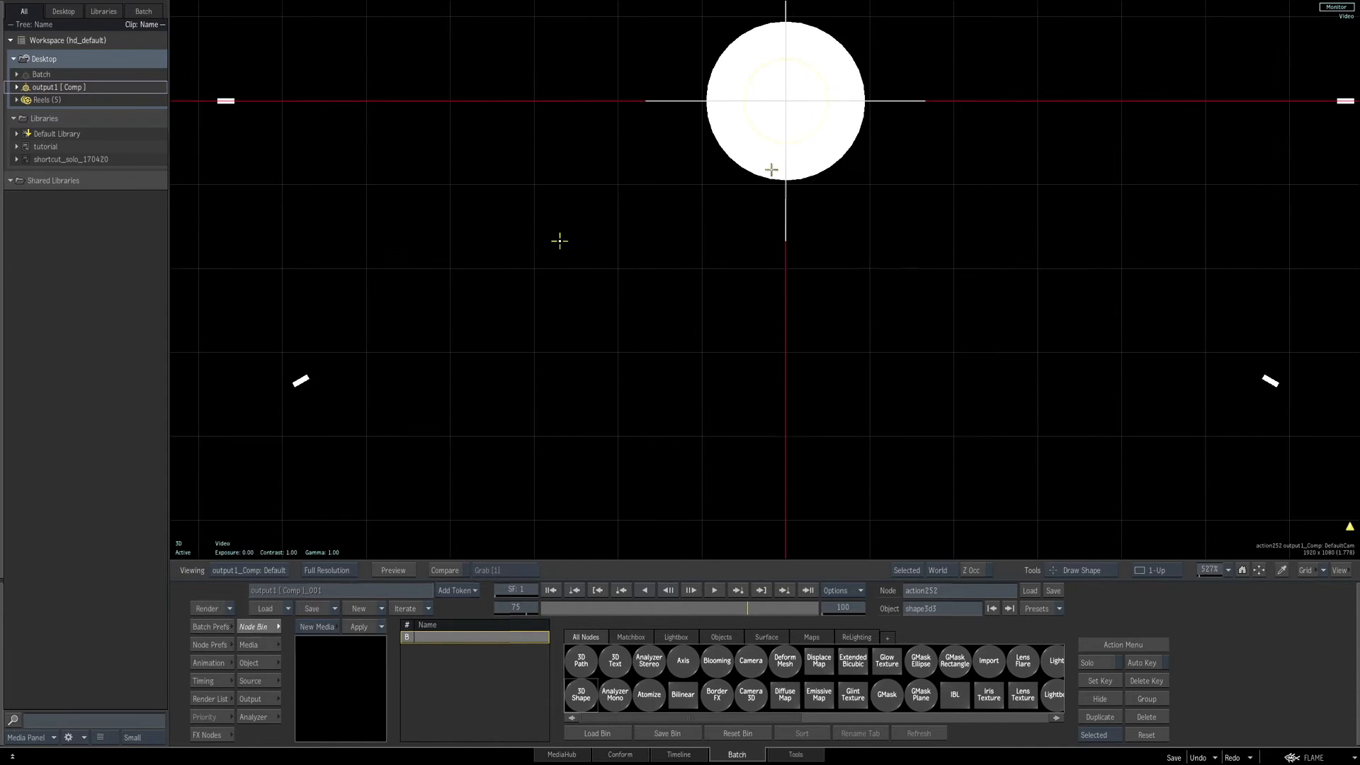
left_click(768, 102)
left_click(766, 352)
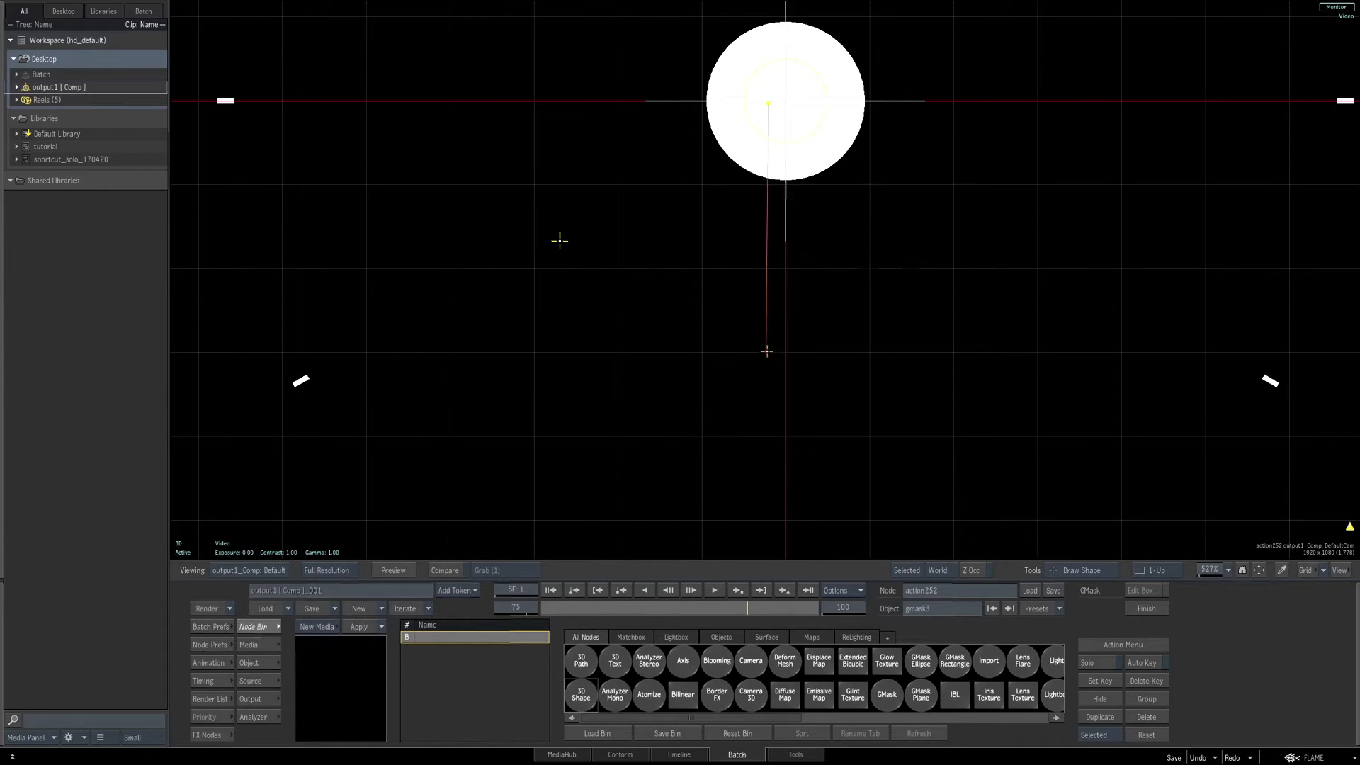
left_click(786, 381)
left_click(810, 352)
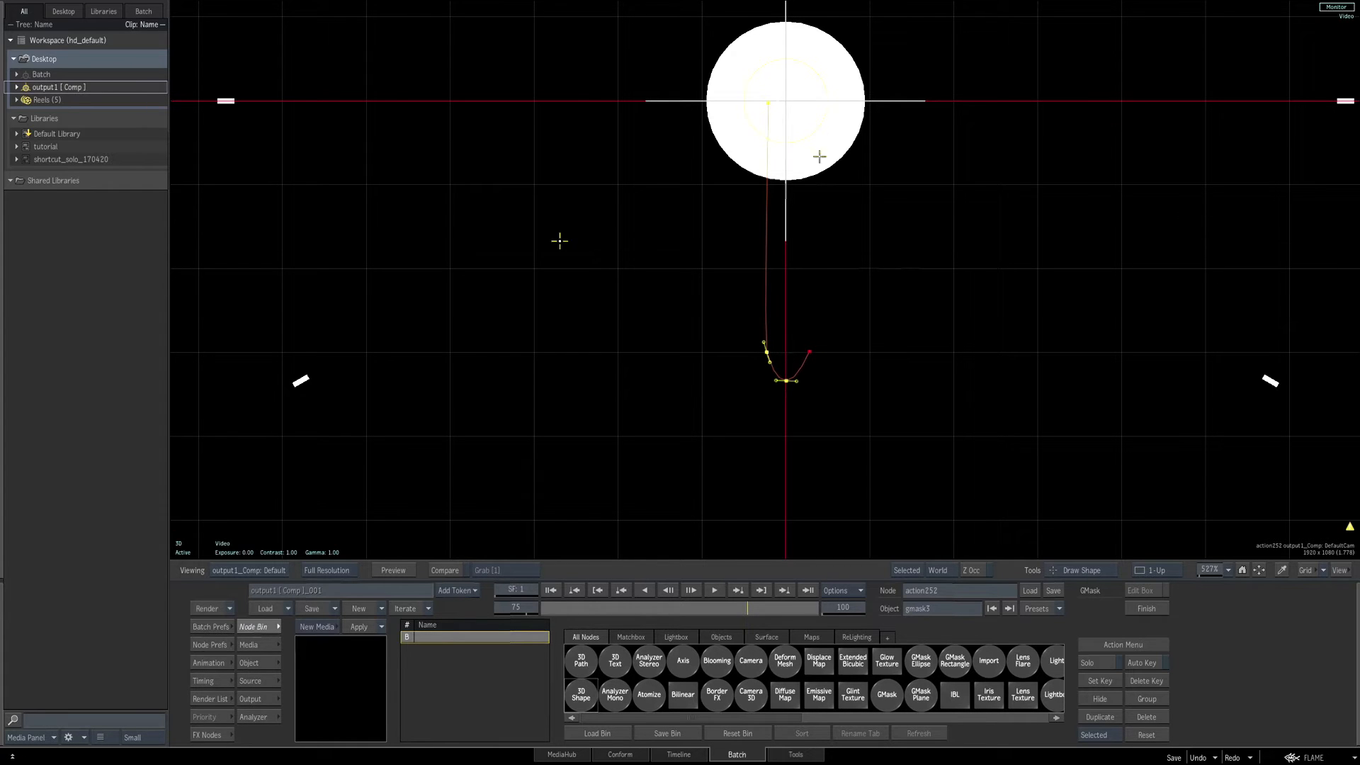
left_click(803, 102)
left_click(767, 102)
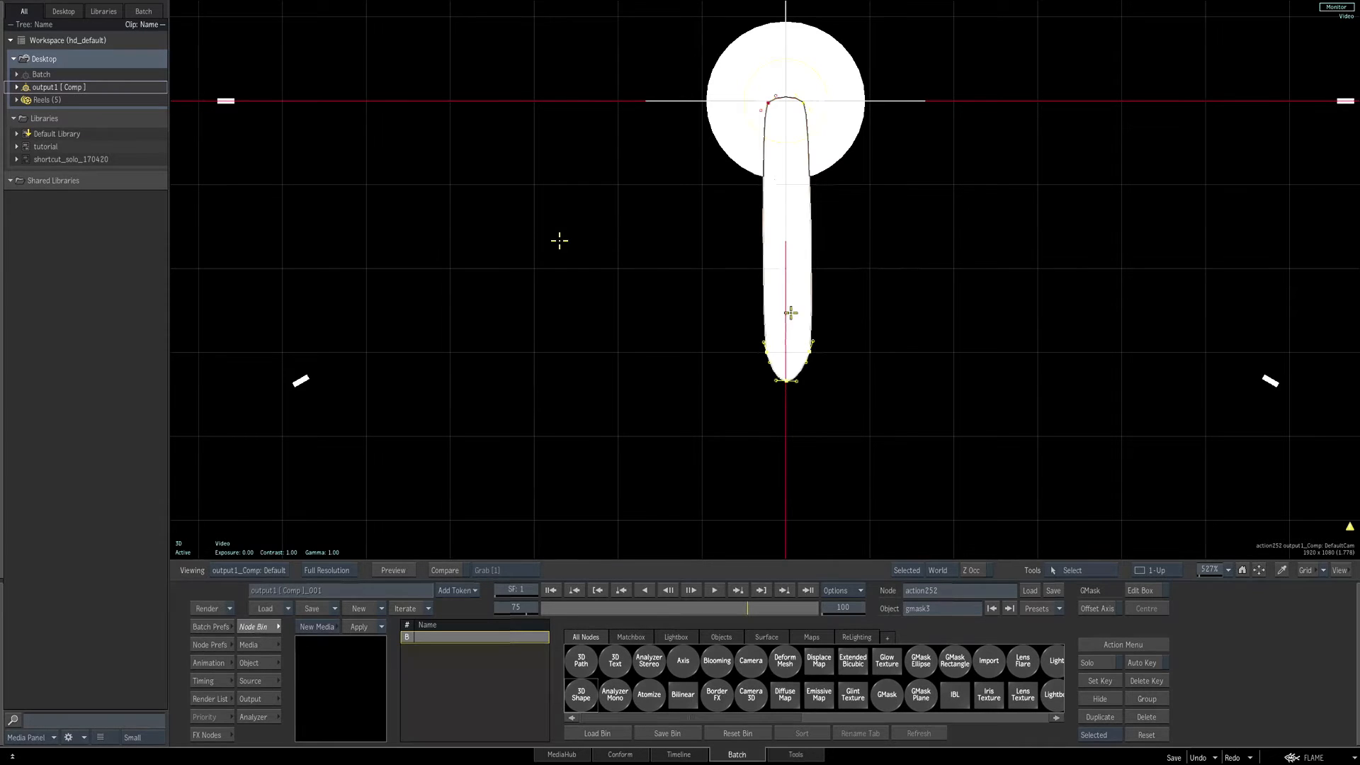
Break the tangents on all vertices of the hand's outline to make straight edges and a pointed tip.
left_click_drag(929, 39, 623, 461)
key("b")
left_click(787, 382)
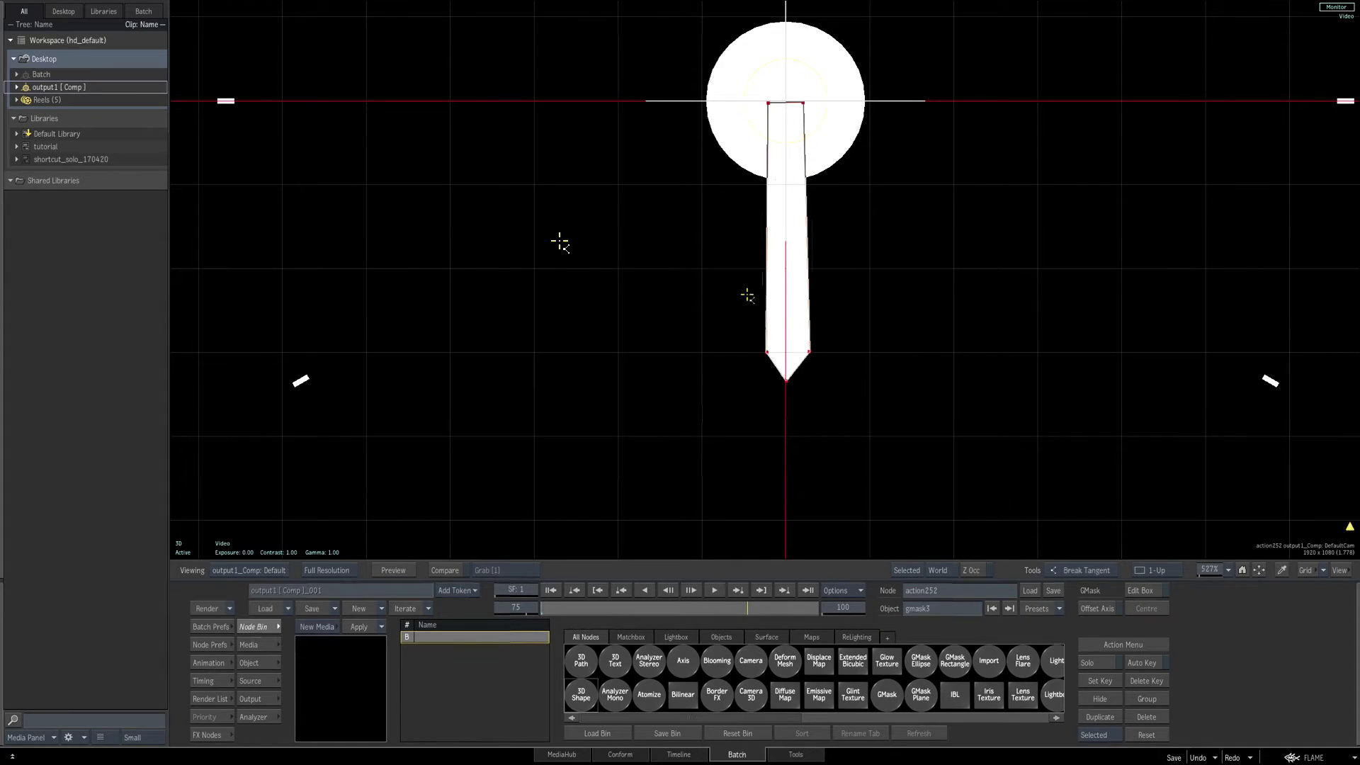
left_click(803, 104)
left_click(805, 104)
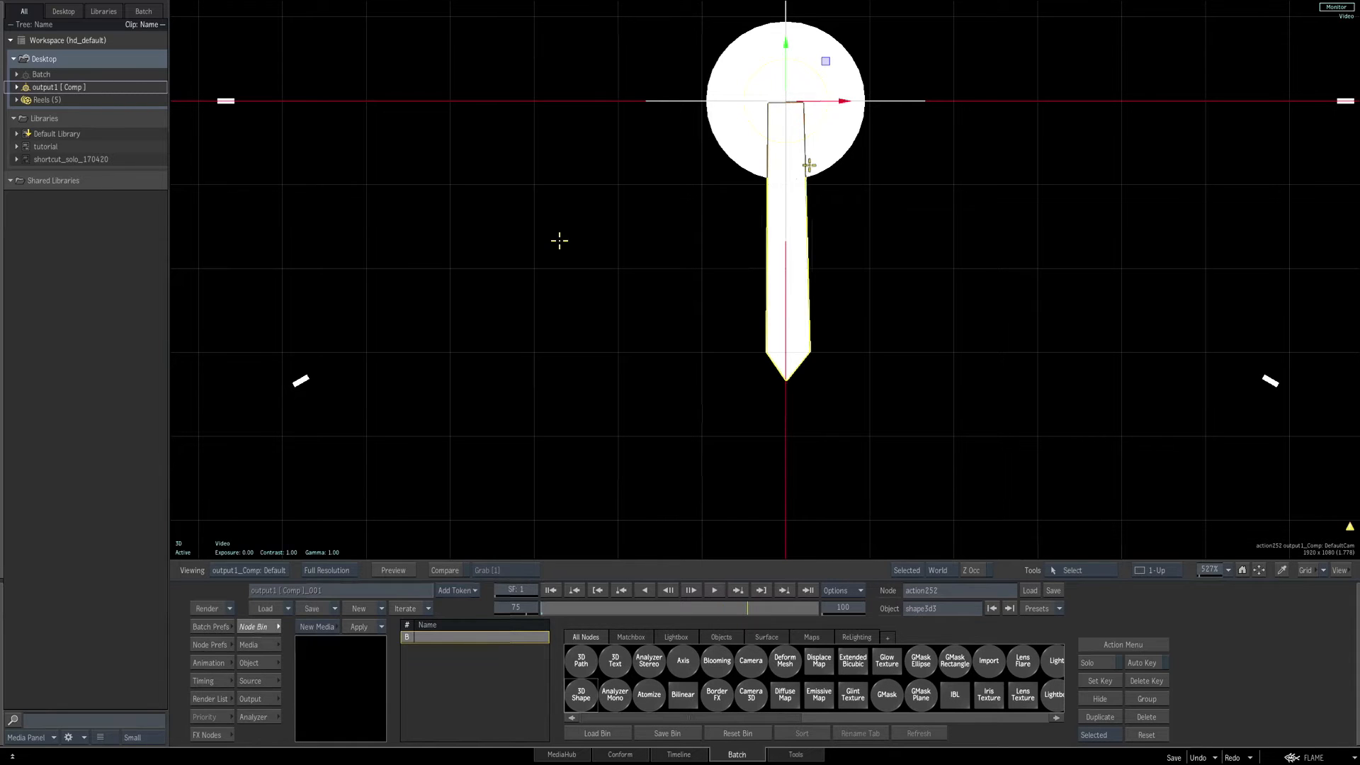
Set the result view's icon display to Icons On.
key("shift+i")
key("shift+i")
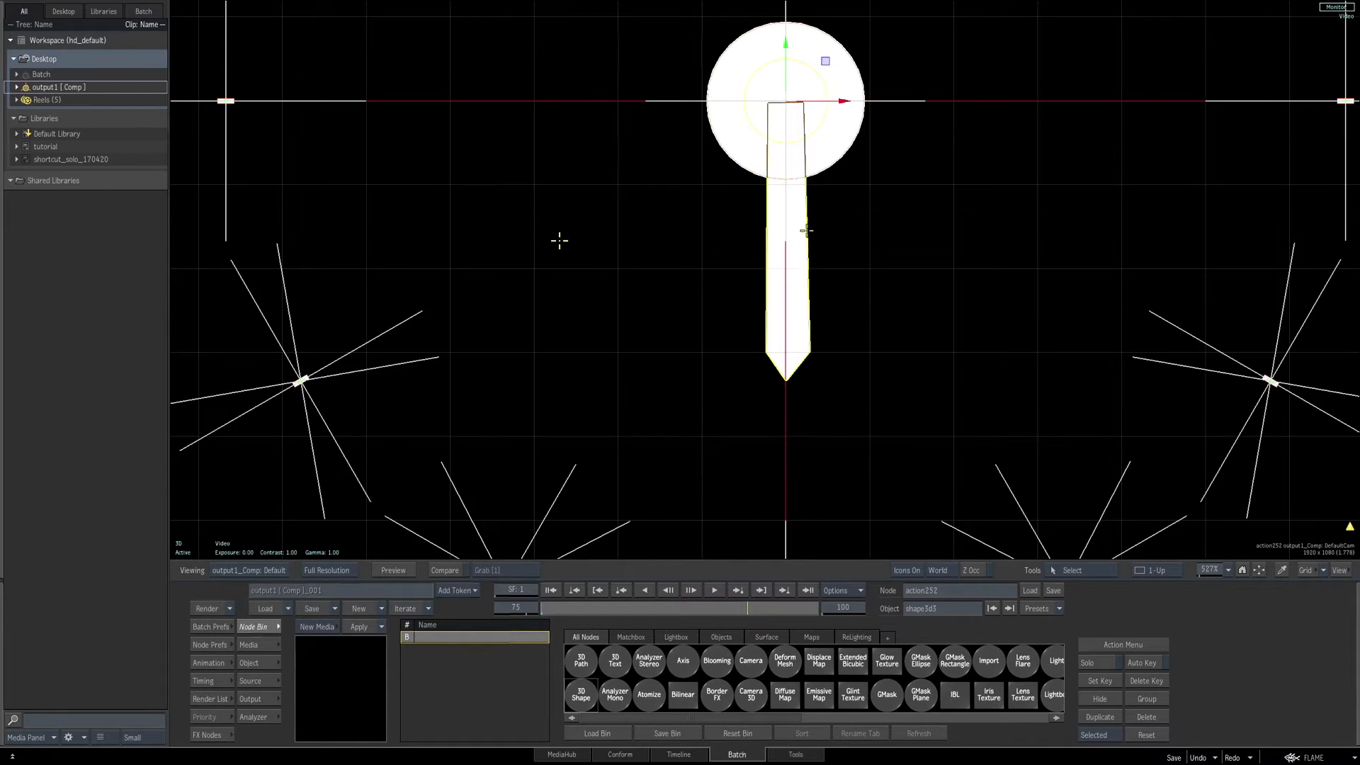
left_click(807, 247)
key("shift+i")
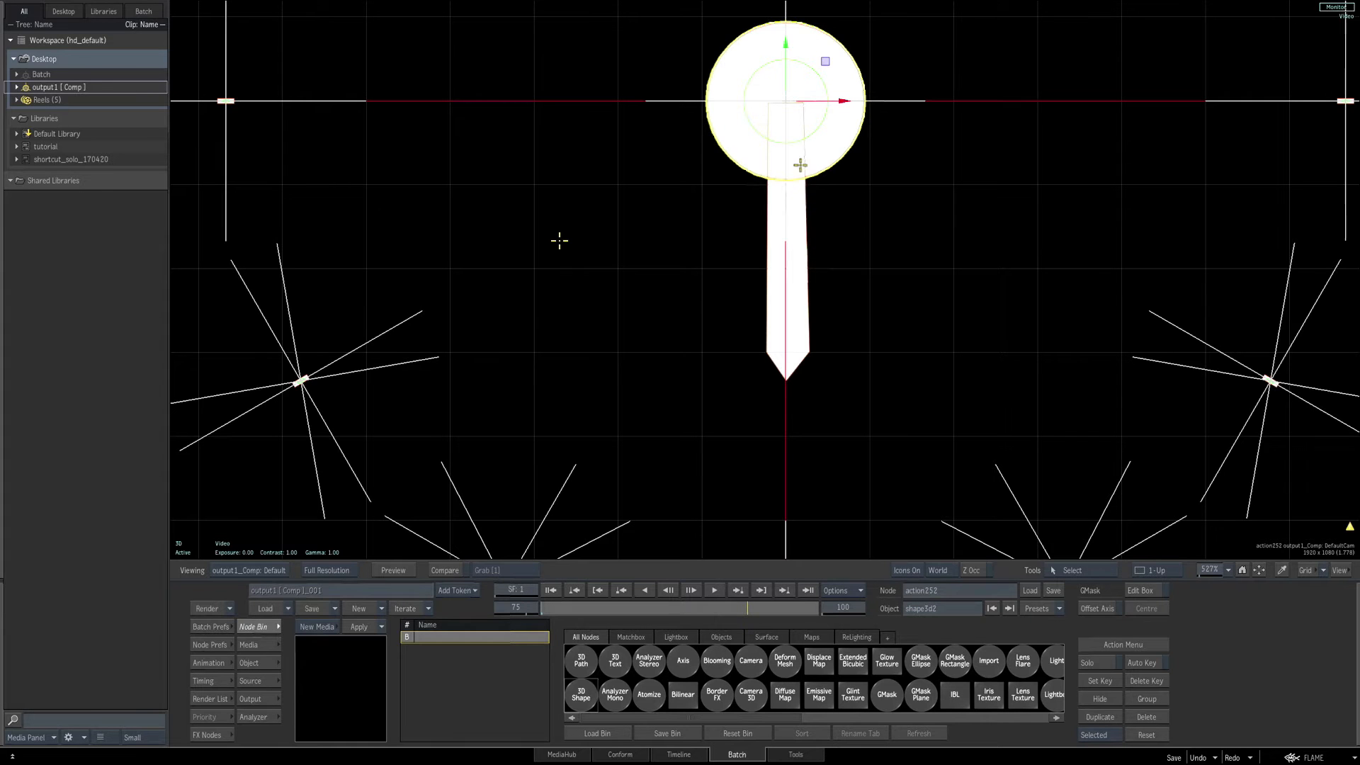
Shift the hand mask's upper-left vertex by -1.00 in X and move its upper-right vertex outward to even the width.
left_click_drag(1208, 571, 1311, 570)
left_click_drag(977, 221, 993, 432)
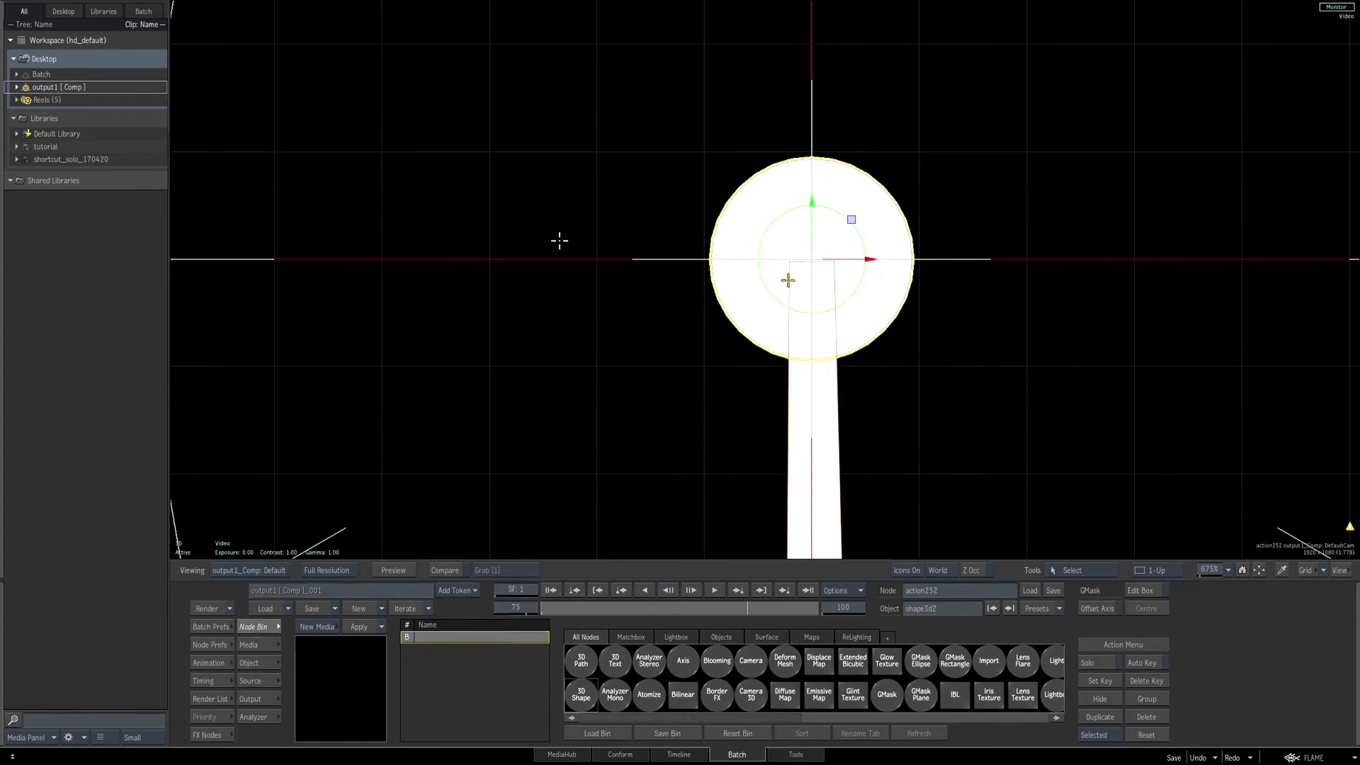
double_click(791, 273)
left_click(786, 278)
key("Escape")
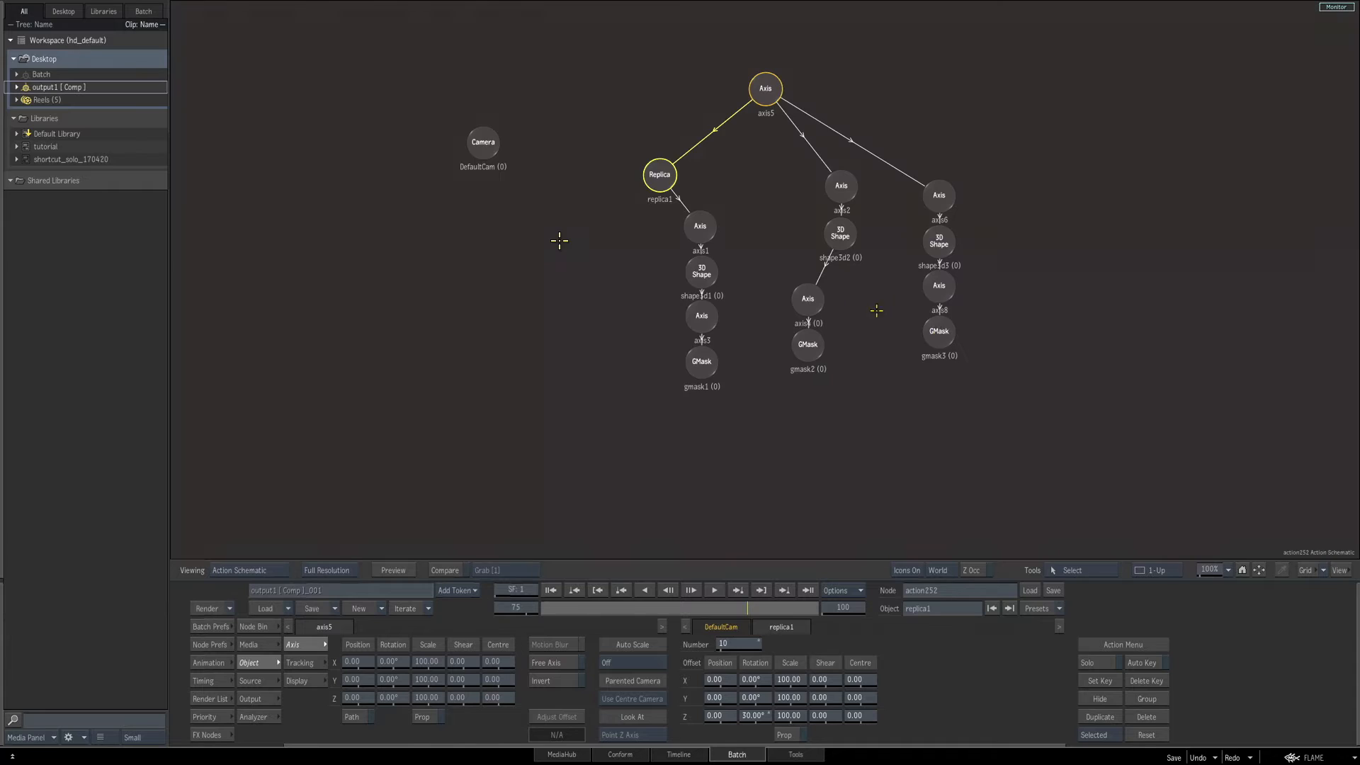
left_click(940, 331)
key("Escape")
left_click_drag(800, 238, 773, 287)
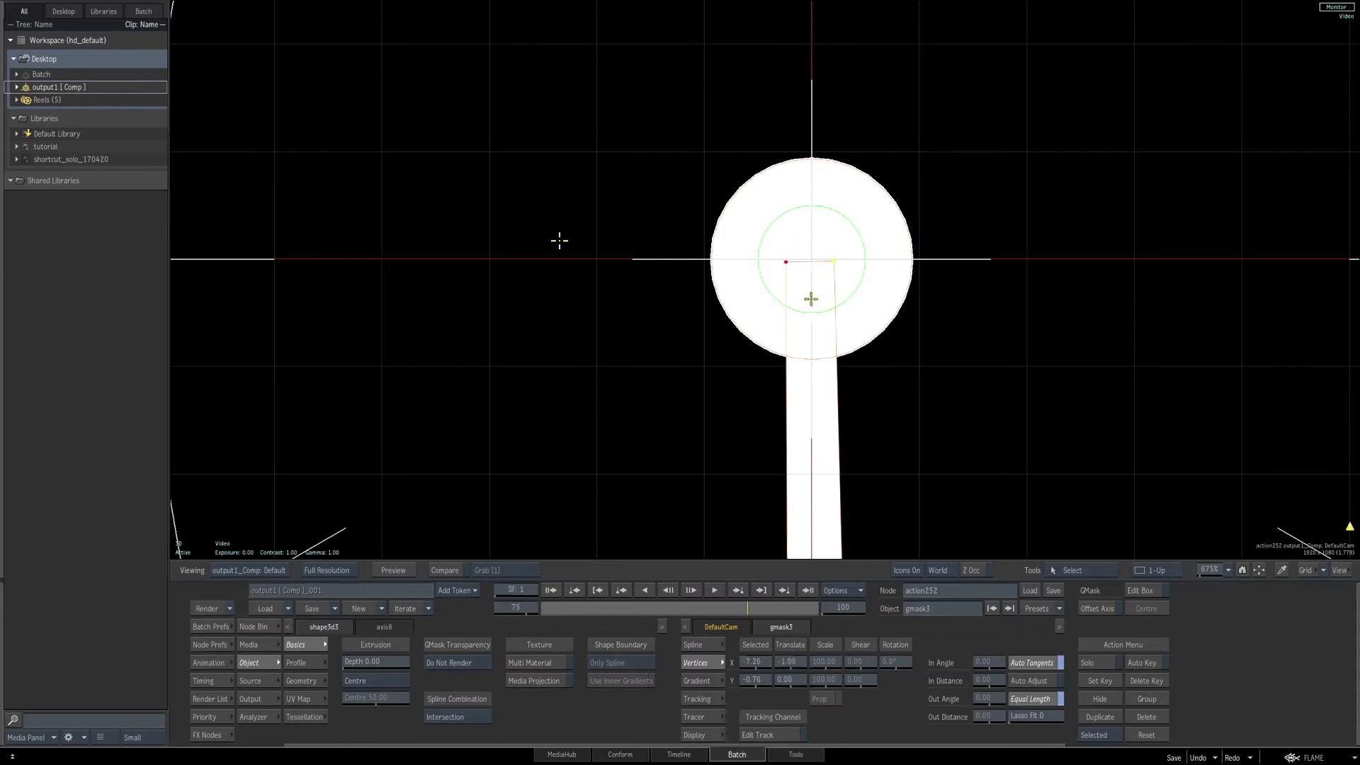
left_click_drag(828, 245, 848, 273)
left_click_drag(751, 662, 756, 661)
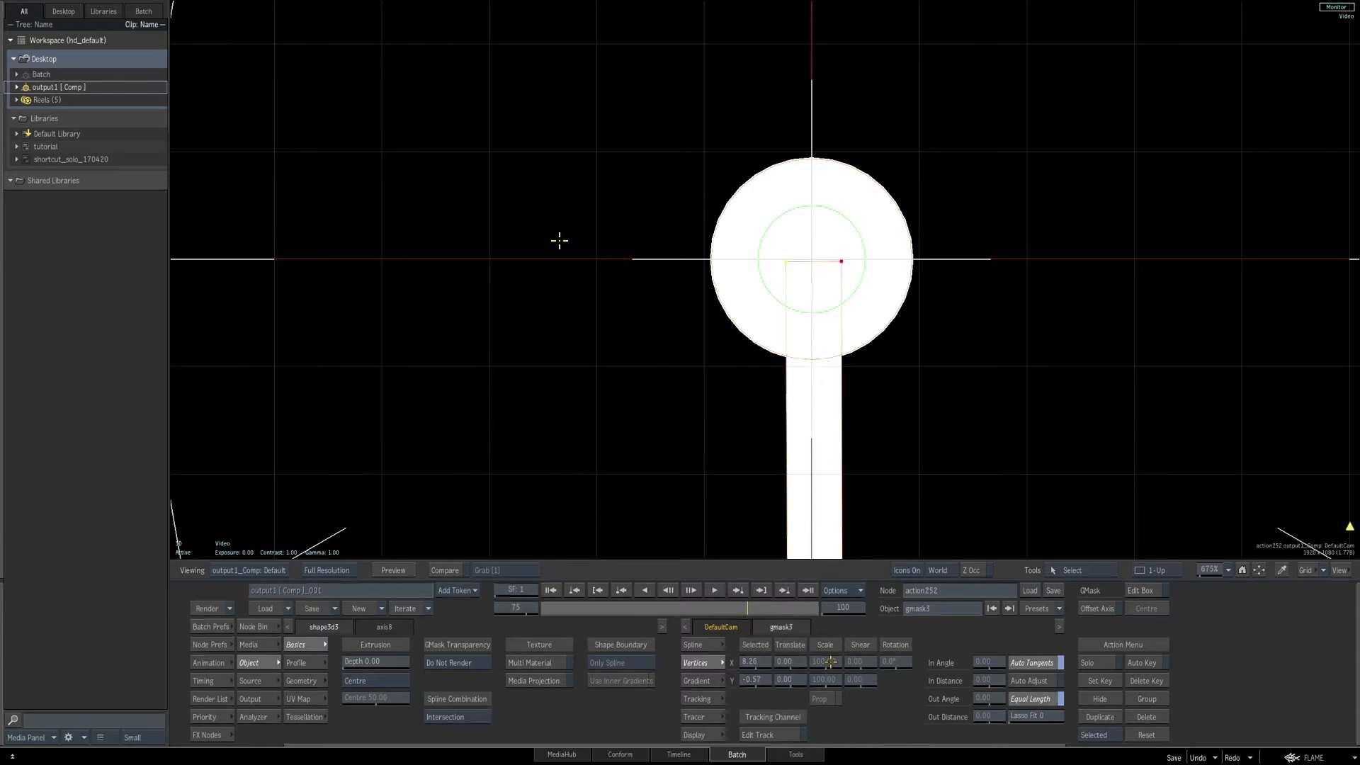
Align the hand's two lower shoulder vertices with its upper vertices so that both sides run parallel.
left_click_drag(889, 435, 853, 231)
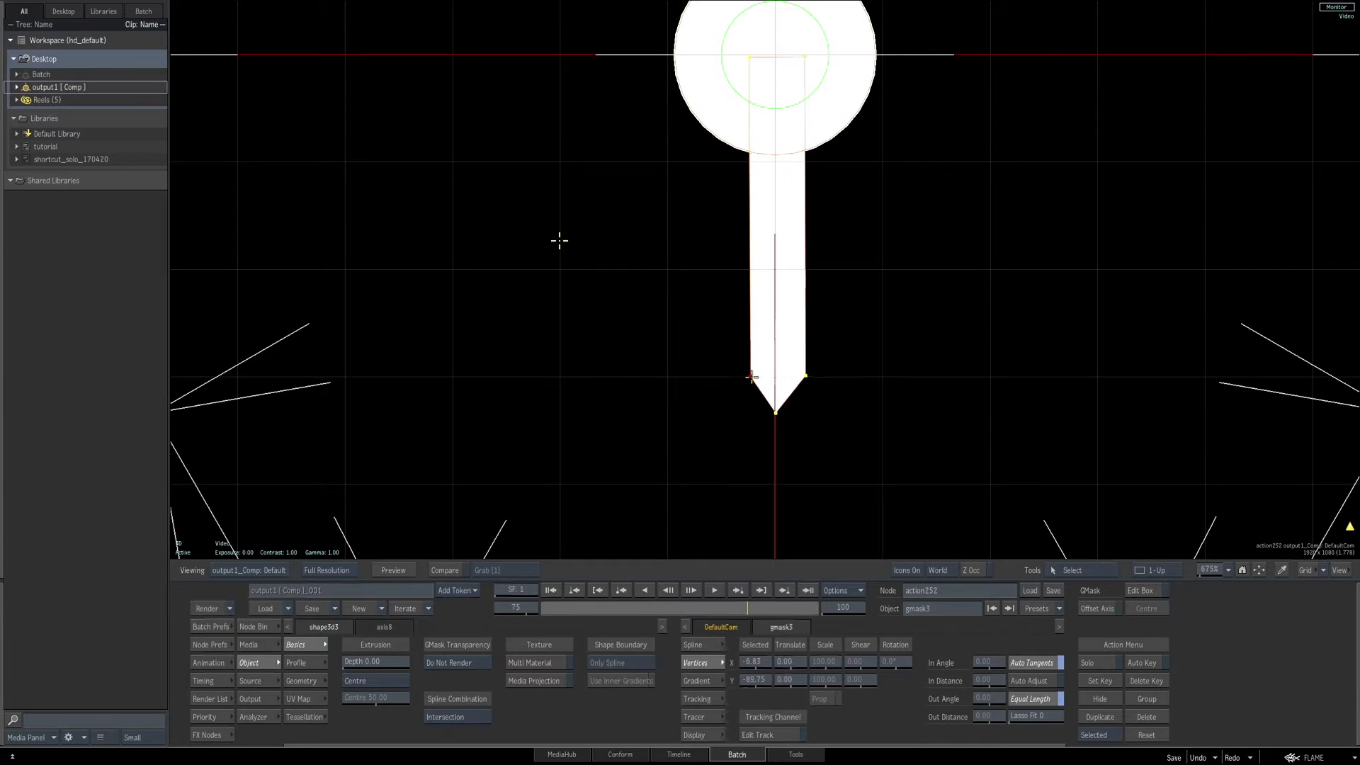
left_click_drag(751, 376, 804, 378)
left_click(805, 375)
Shorten the hand by moving its shoulder and tip vertices up together in Y.
left_click_drag(1210, 569, 1047, 547)
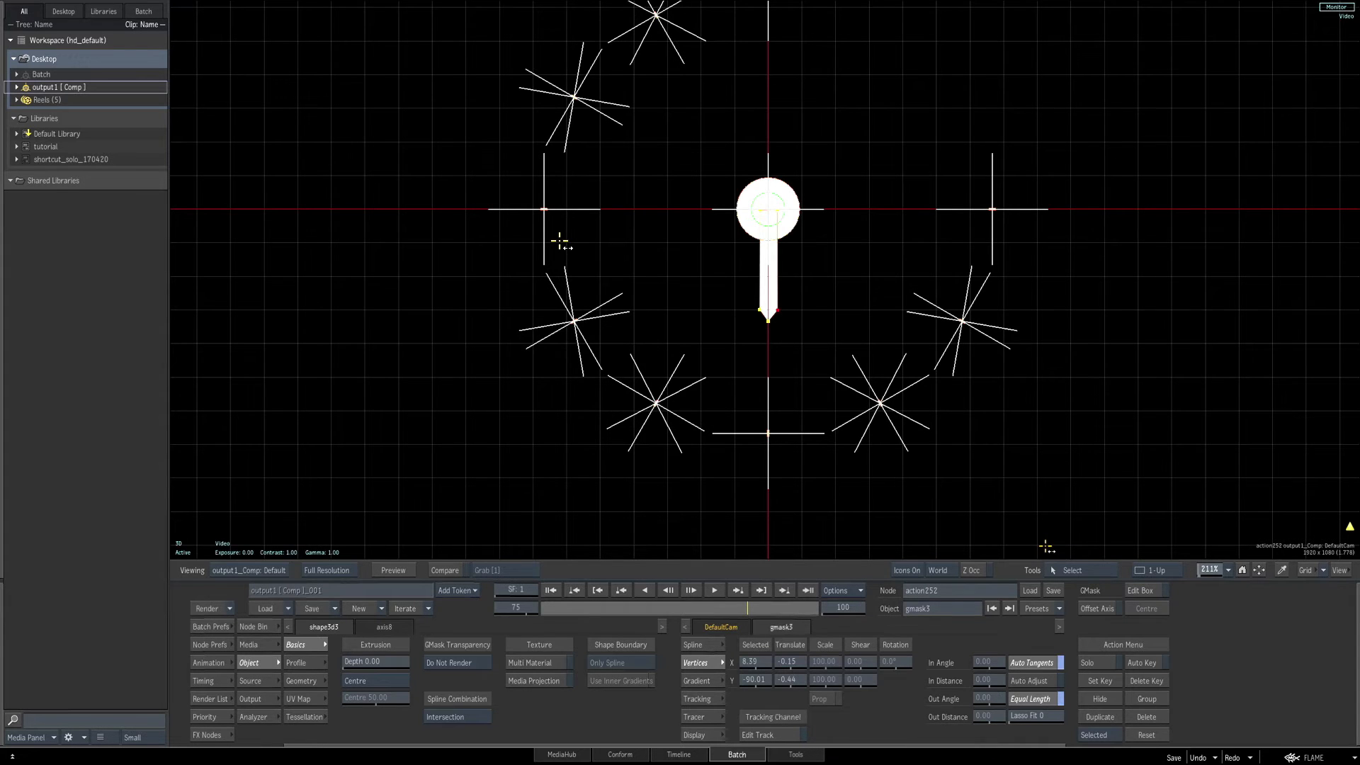
left_click_drag(1047, 547, 1041, 552)
left_click_drag(770, 287, 731, 319)
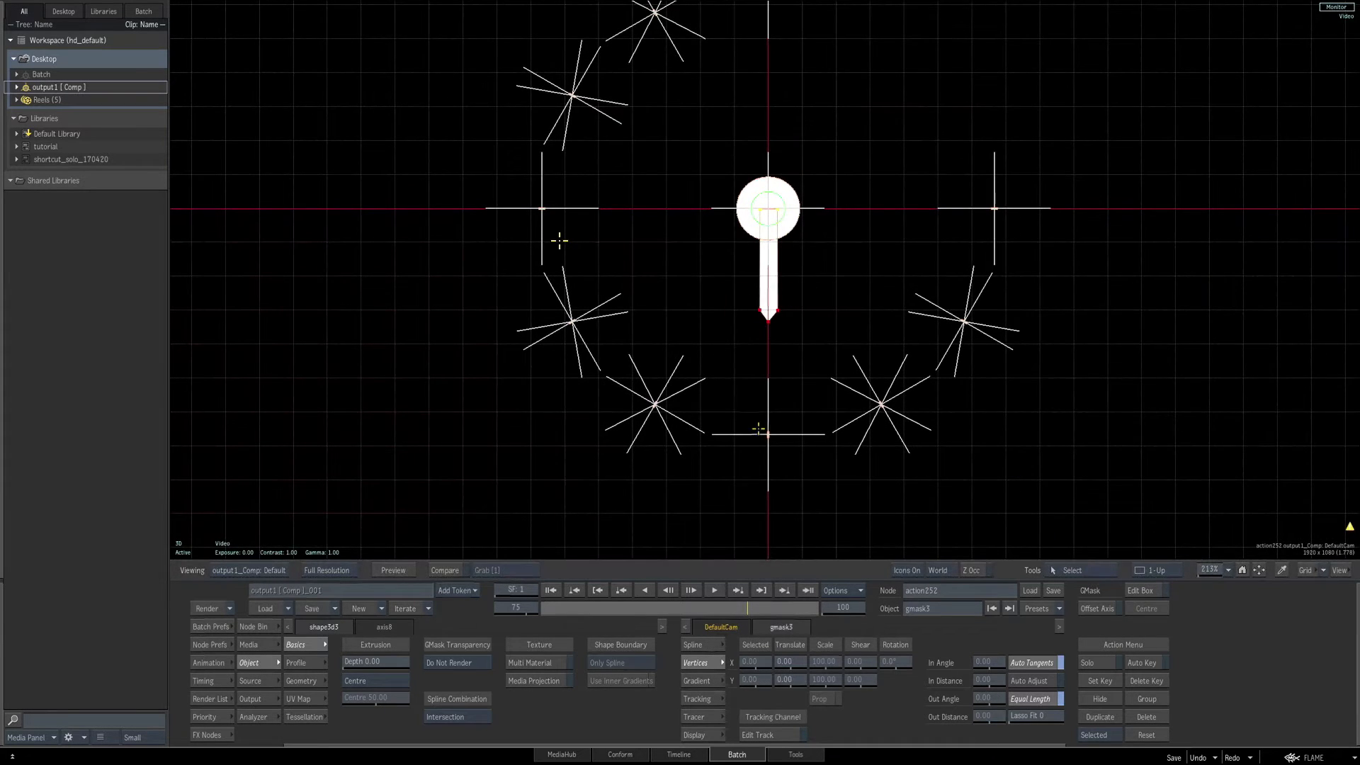
left_click_drag(787, 680, 792, 677)
Add a fourth 3D Shape node and parent it to the common axis.
key("F8")
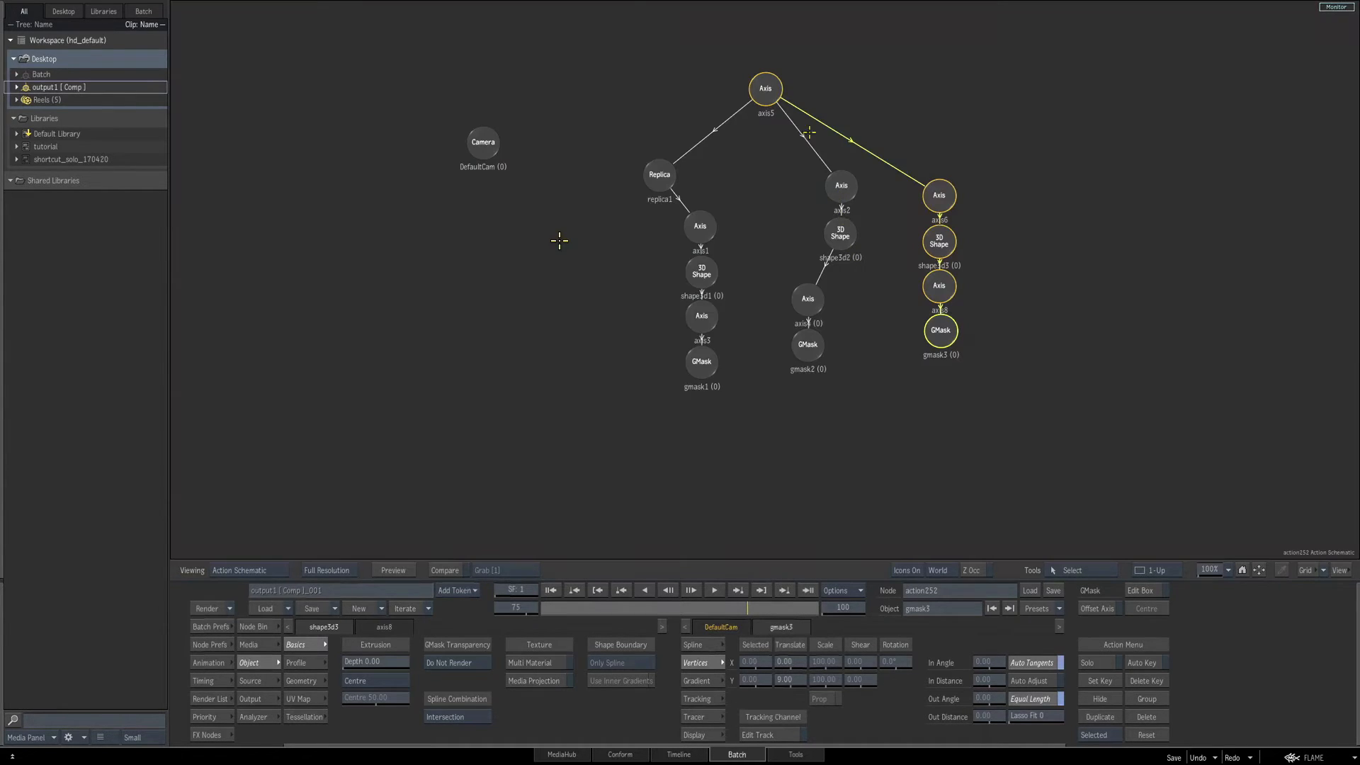
left_click(261, 629)
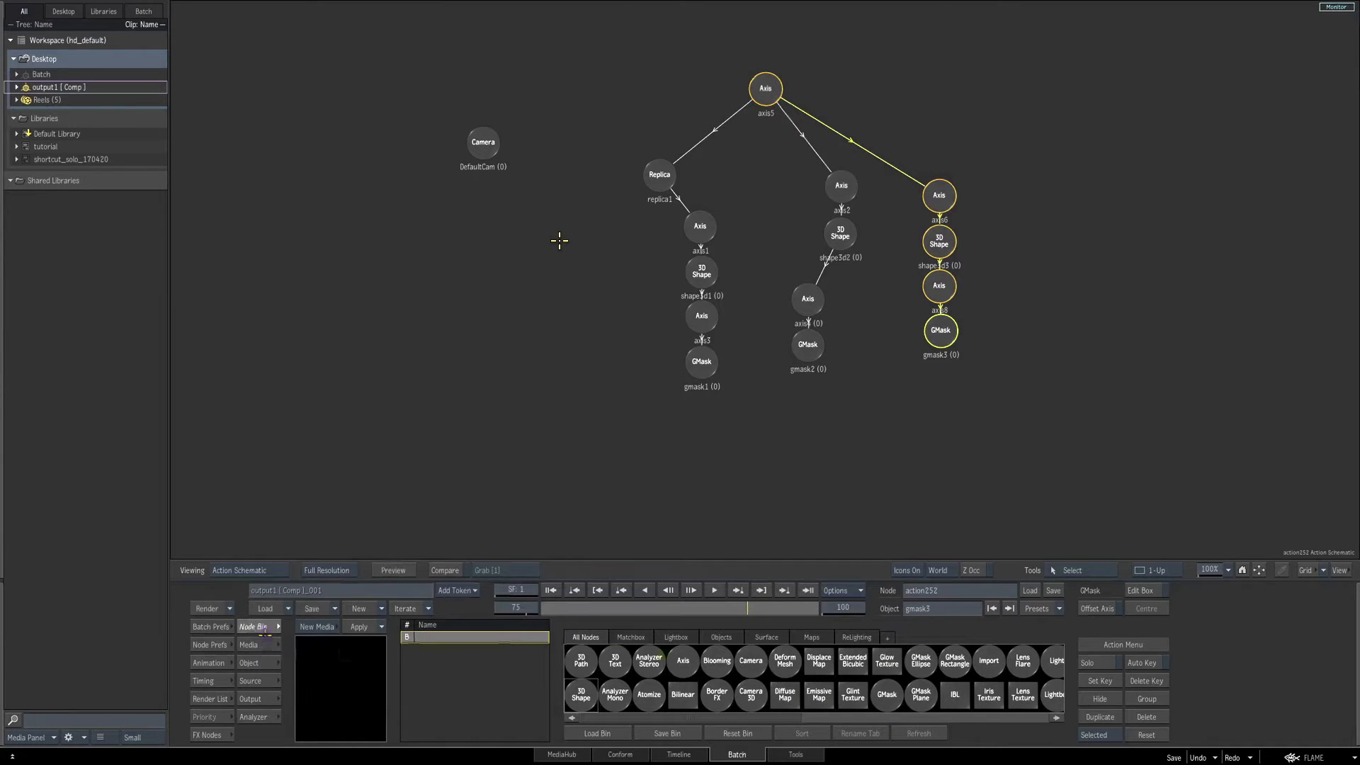
left_click(581, 698)
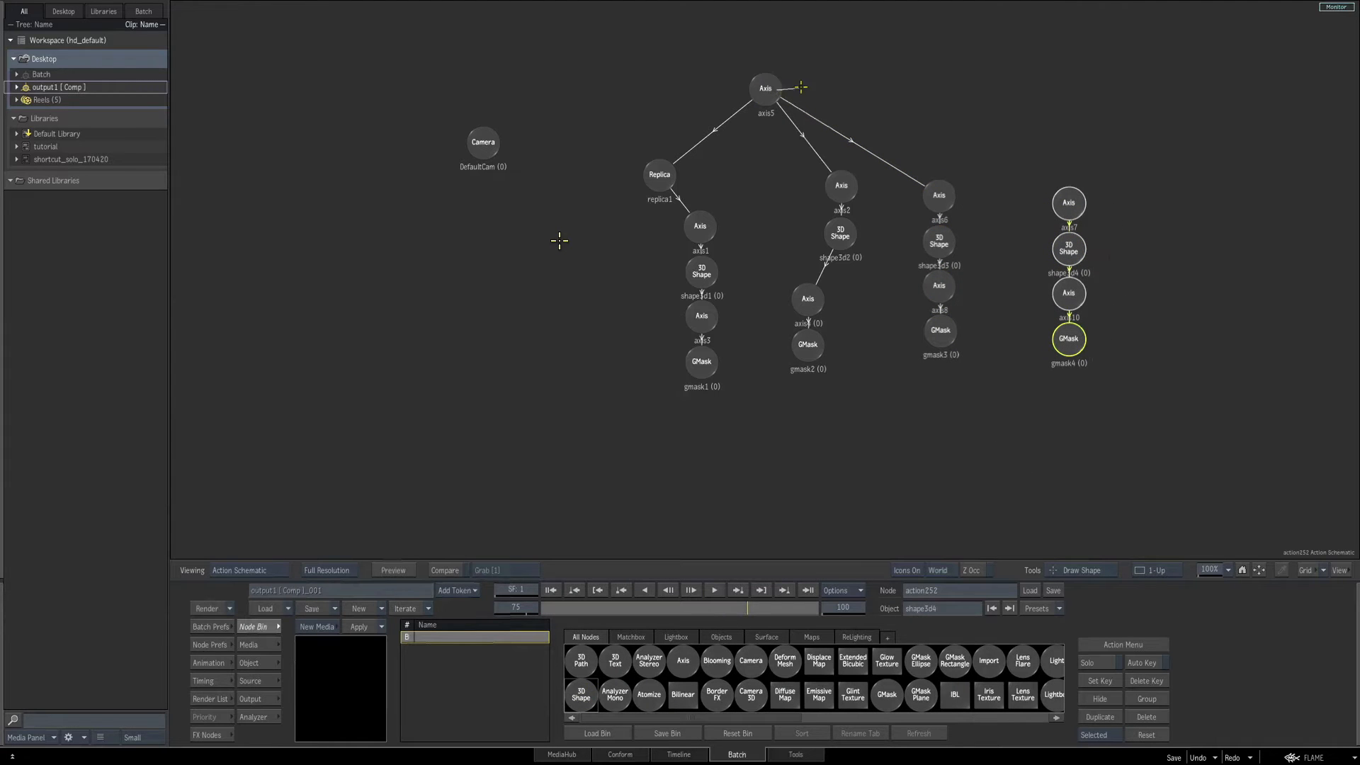
left_click_drag(801, 87, 1070, 341)
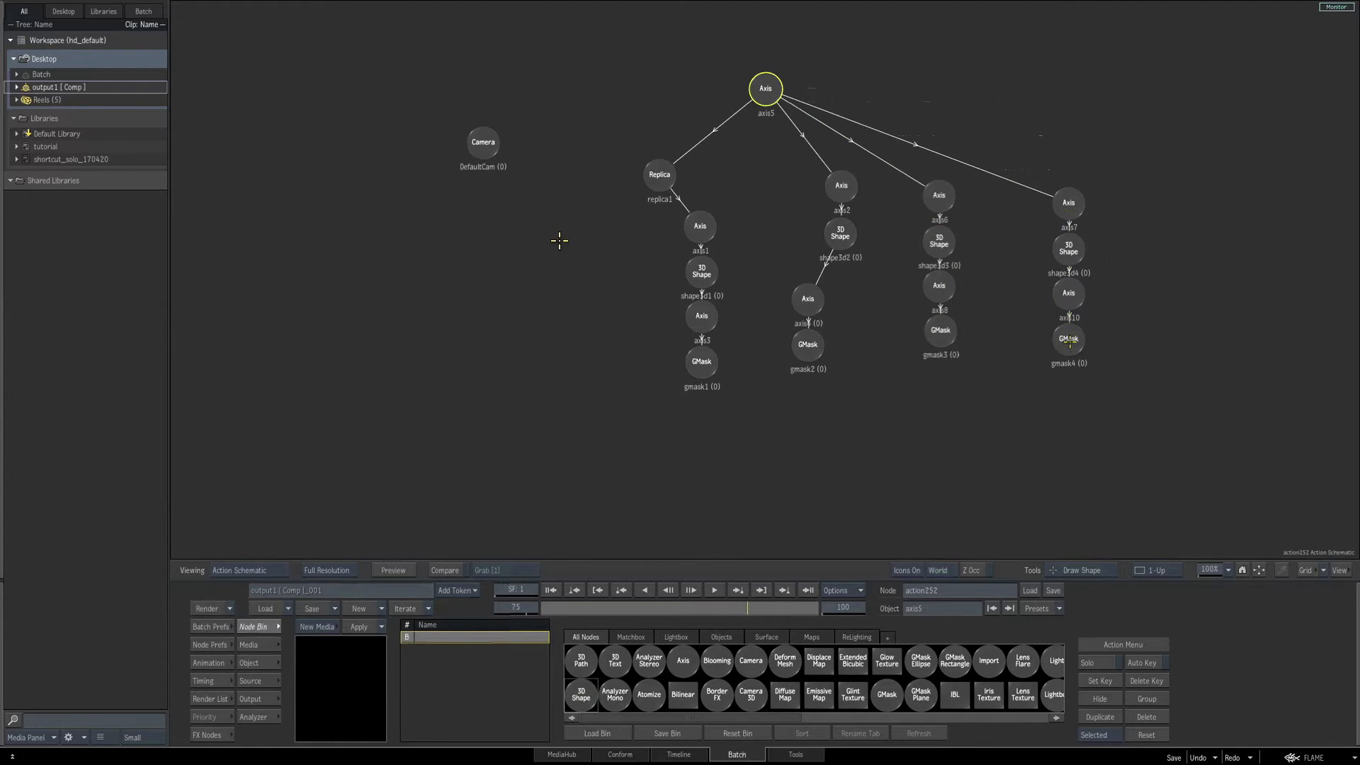
Delete the default GMask and its axis from under the fourth 3D Shape.
left_click(1069, 340)
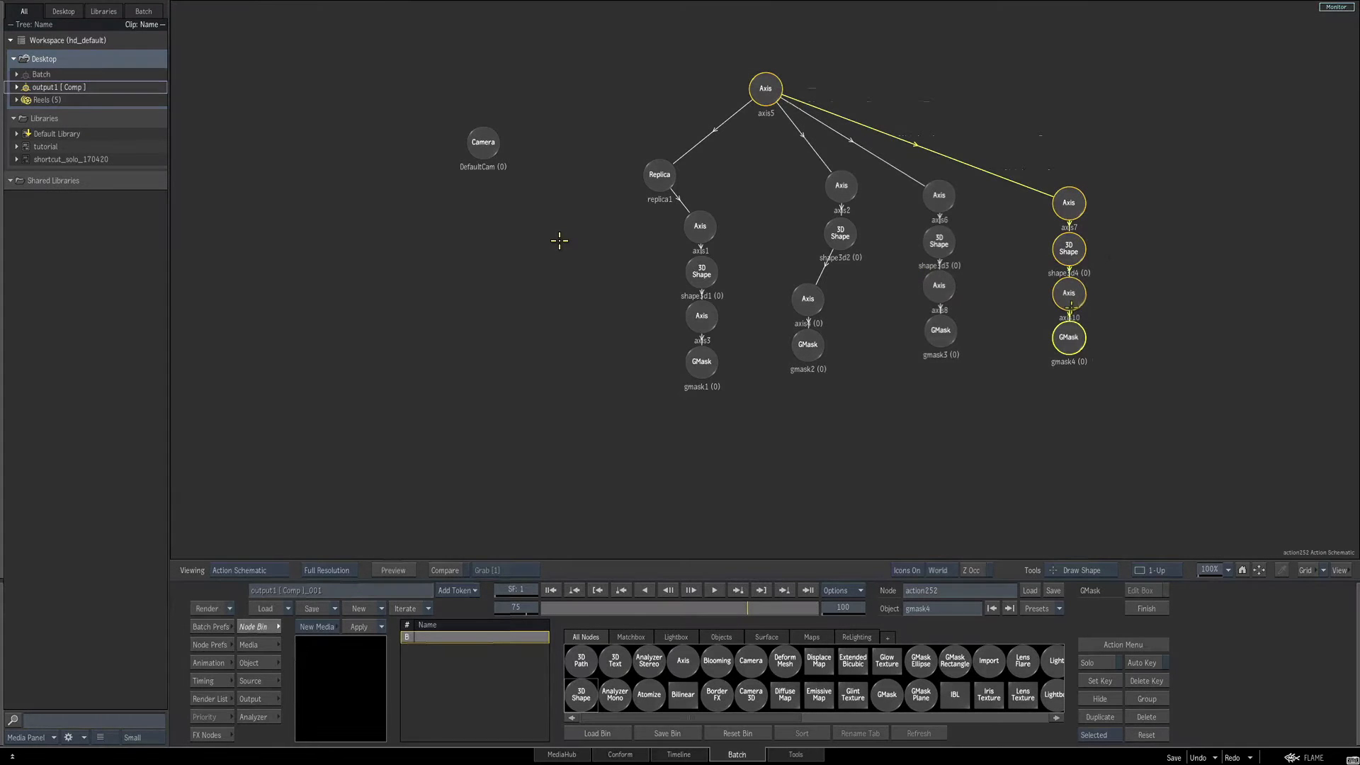
left_click_drag(1074, 300, 1049, 304)
key("d")
left_click(1048, 305)
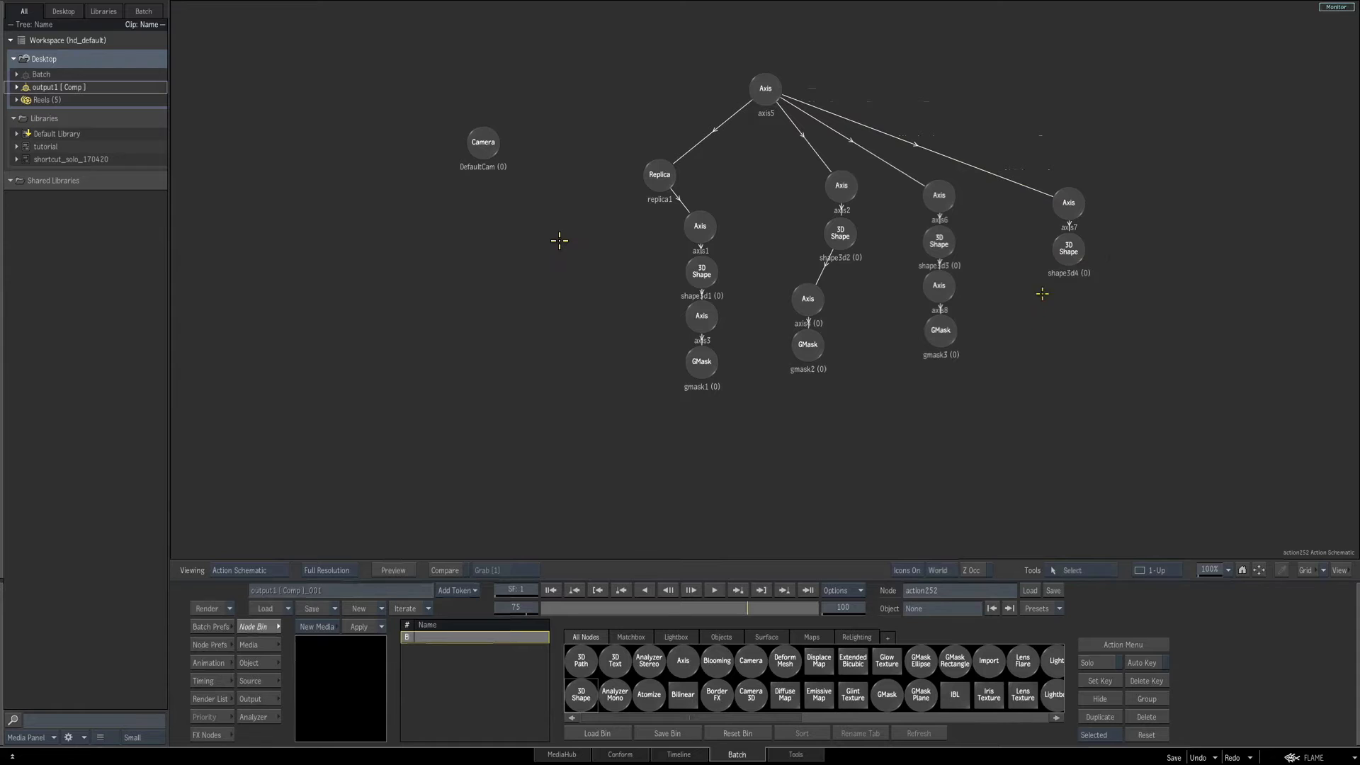
Attach a GMask Rectangle to the fourth 3D Shape and size it as a narrow upright bar centred on the hub.
left_click(1070, 252)
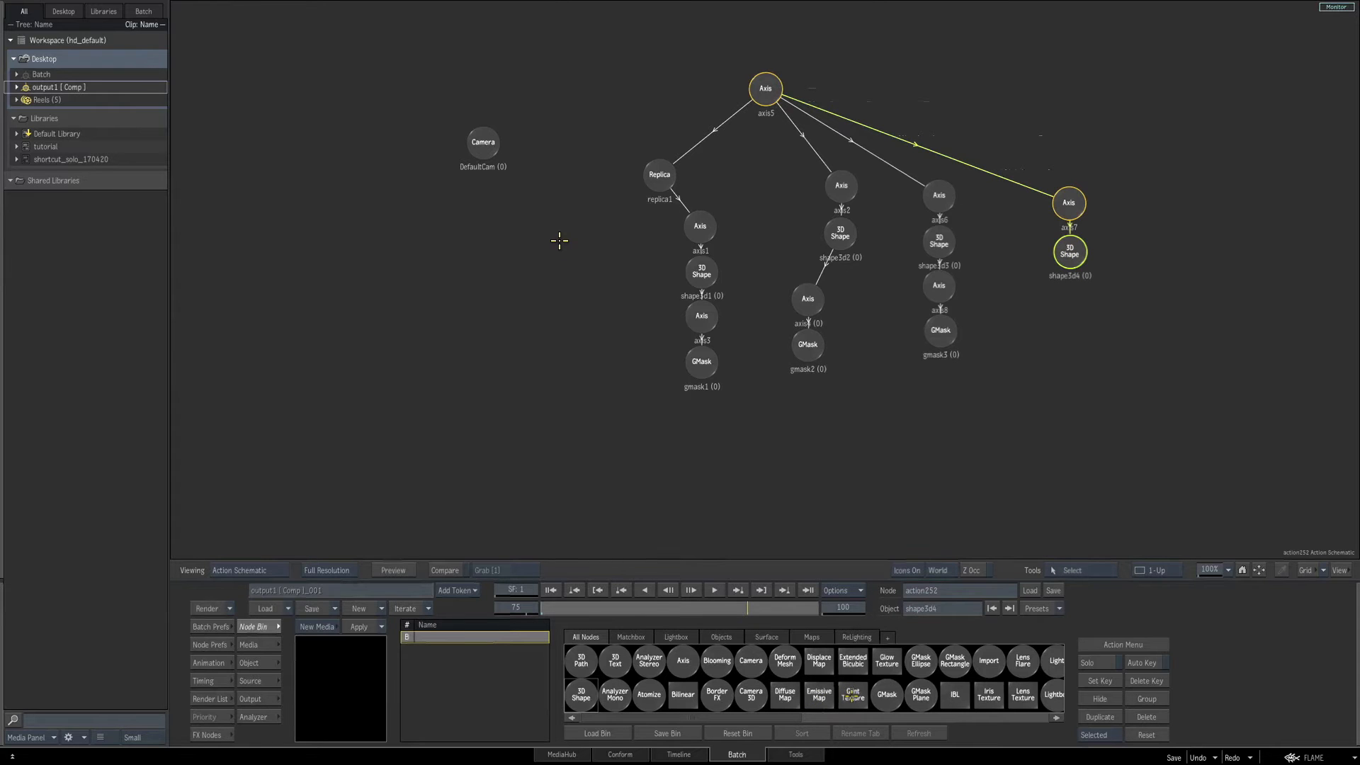
key("g")
left_click_drag(921, 669, 1008, 296)
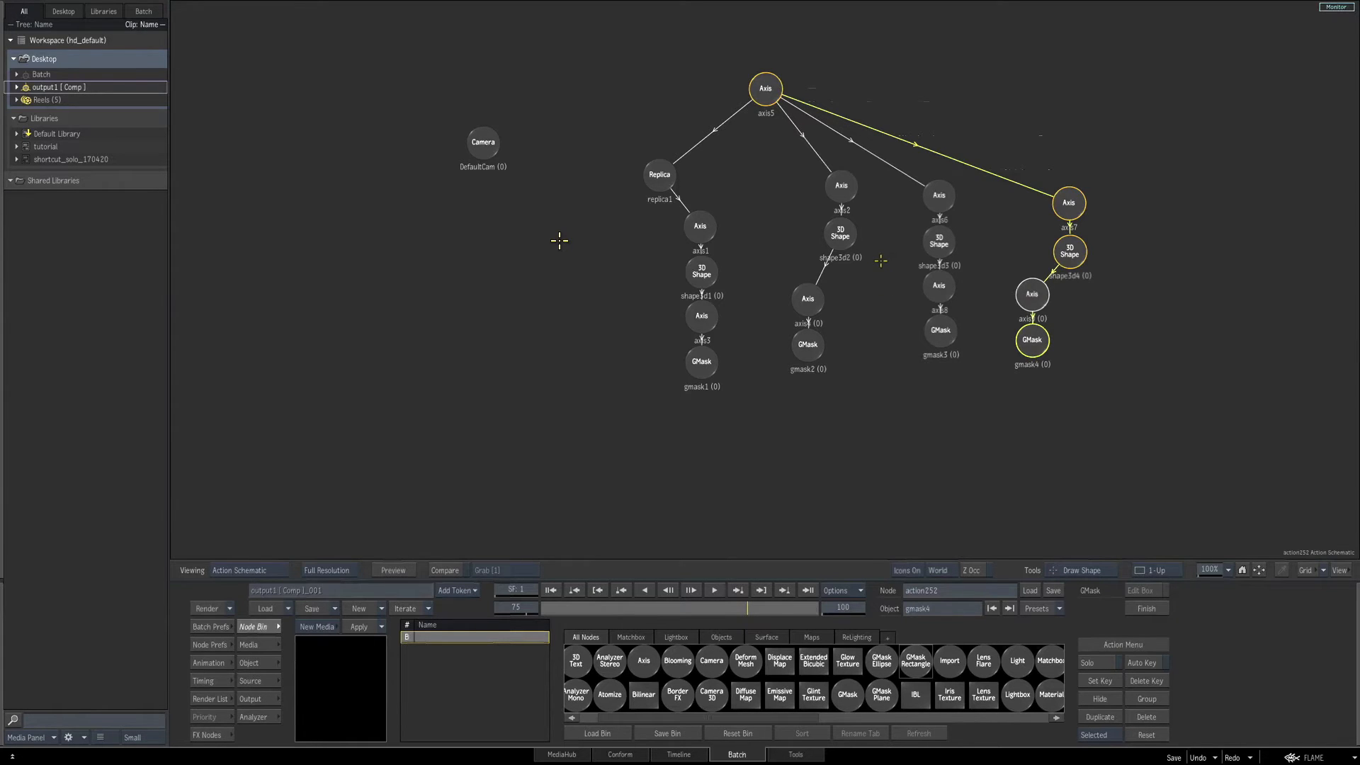
key("F4")
left_click_drag(772, 168, 776, 160)
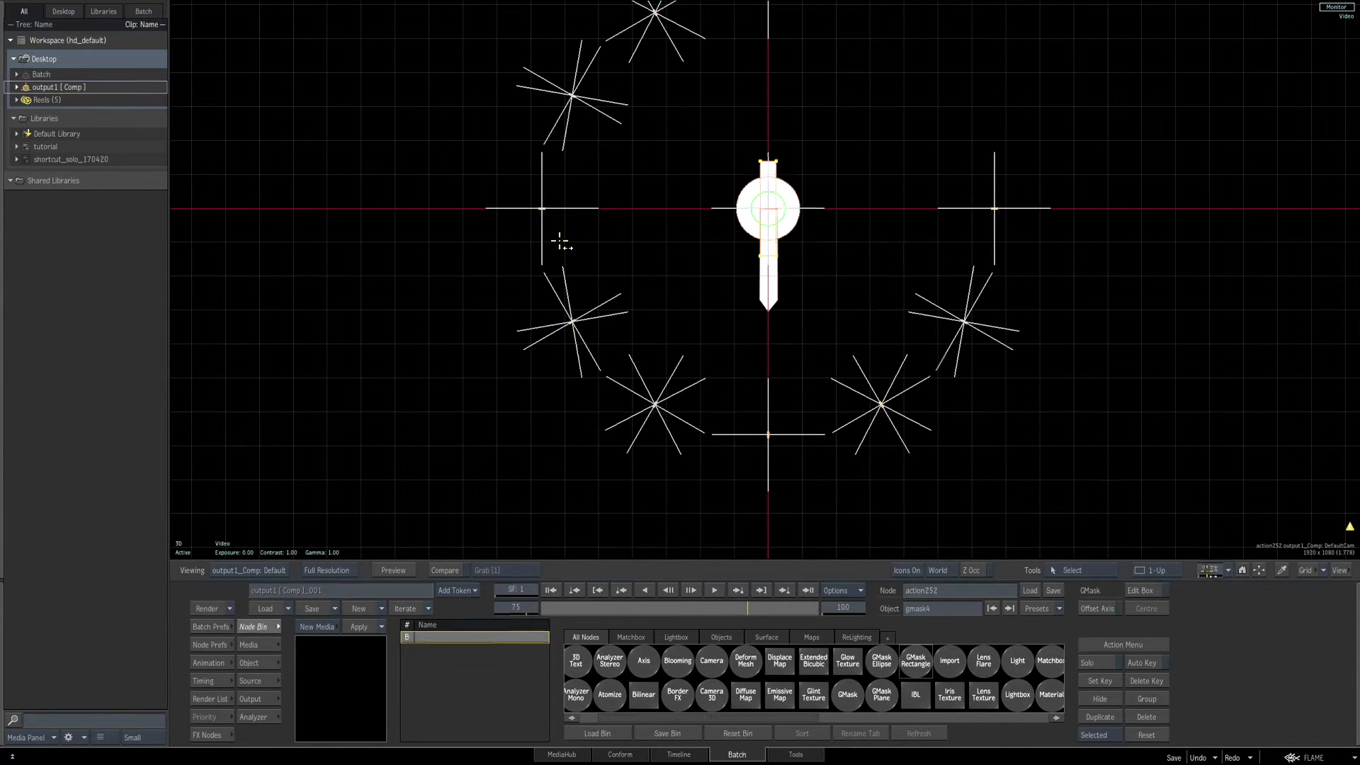
Raise the rectangle mask's two upper vertices slightly and translate its two lower vertices 42.00 in Y to the hub's centre.
scroll(560, 242, "up", 6)
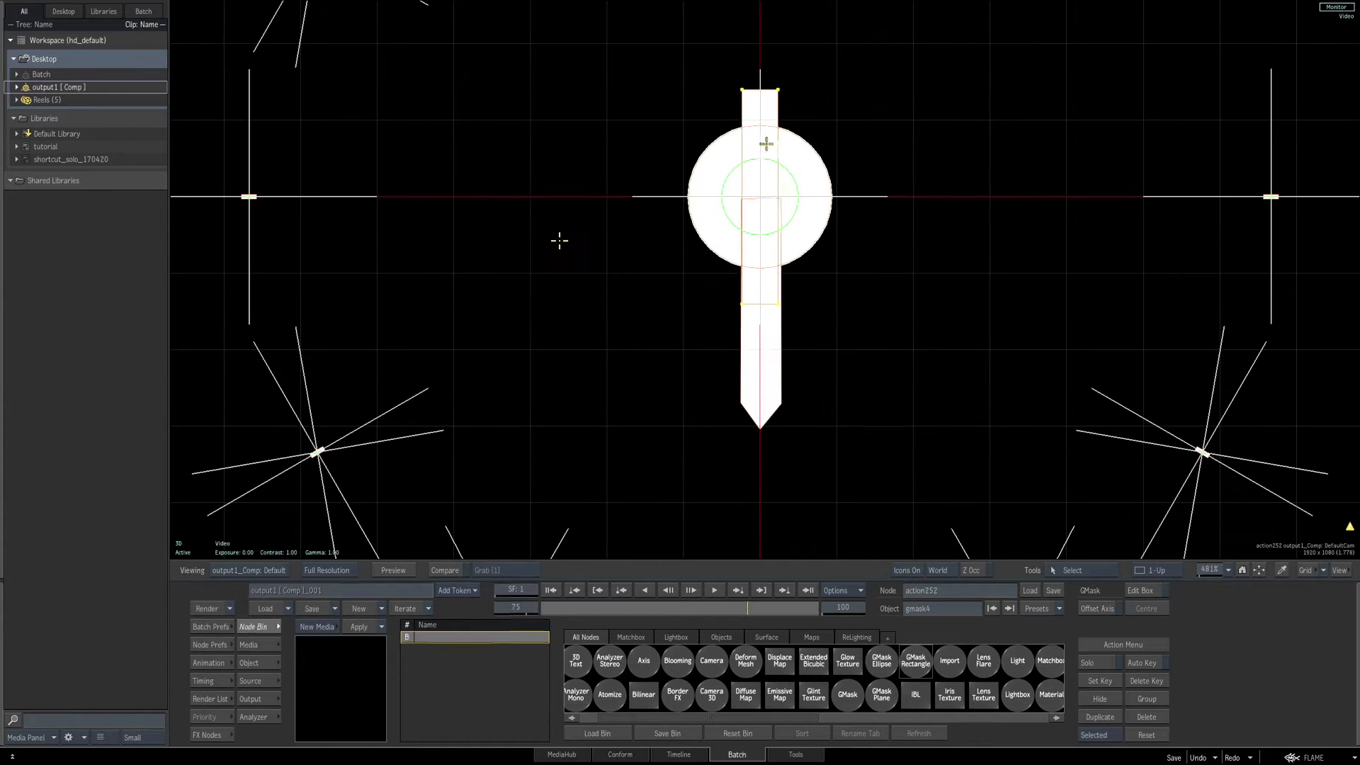
left_click_drag(814, 52, 737, 98)
left_click(249, 663)
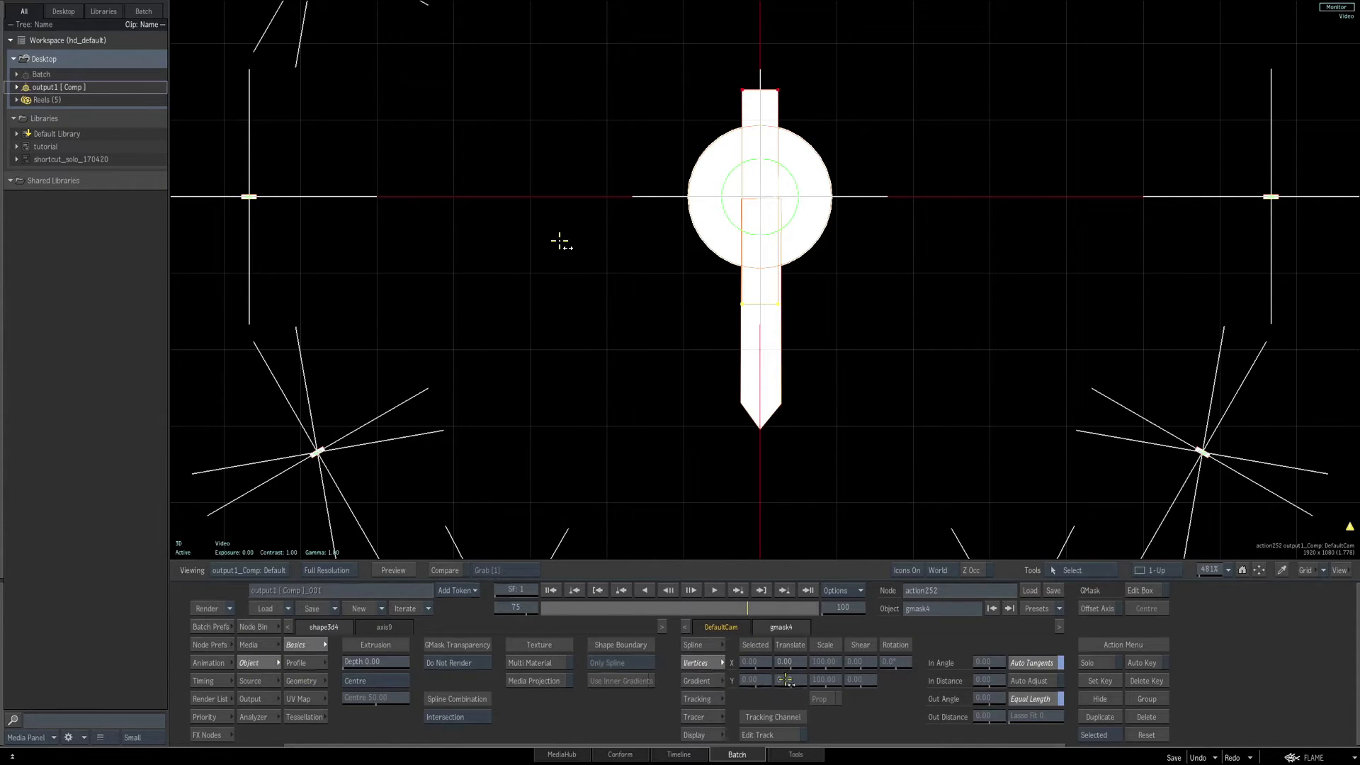
left_click_drag(788, 681, 793, 678)
left_click_drag(814, 278, 673, 362)
left_click_drag(791, 680, 787, 641)
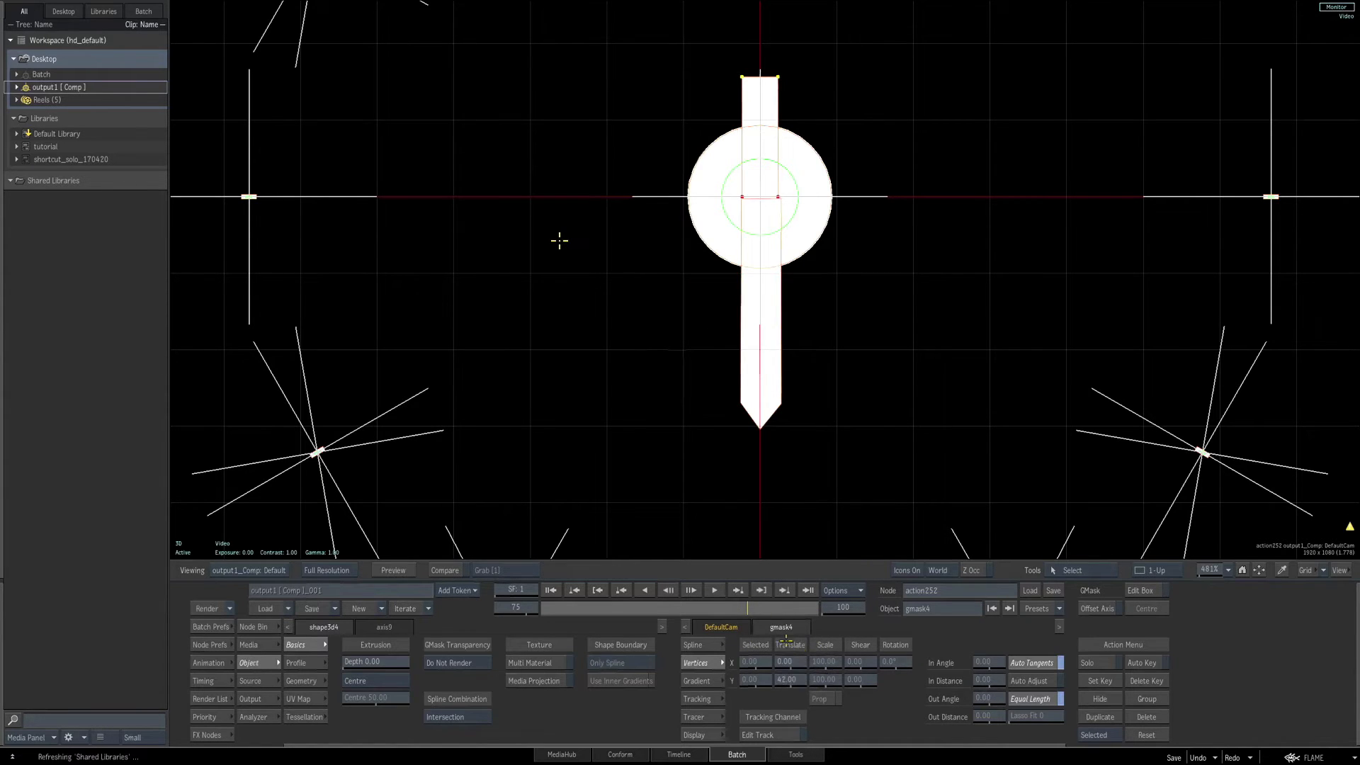
Shift the pointed hand mask's two right-hand vertices by -1.00 in X to match the rectangle's width.
left_click(783, 215)
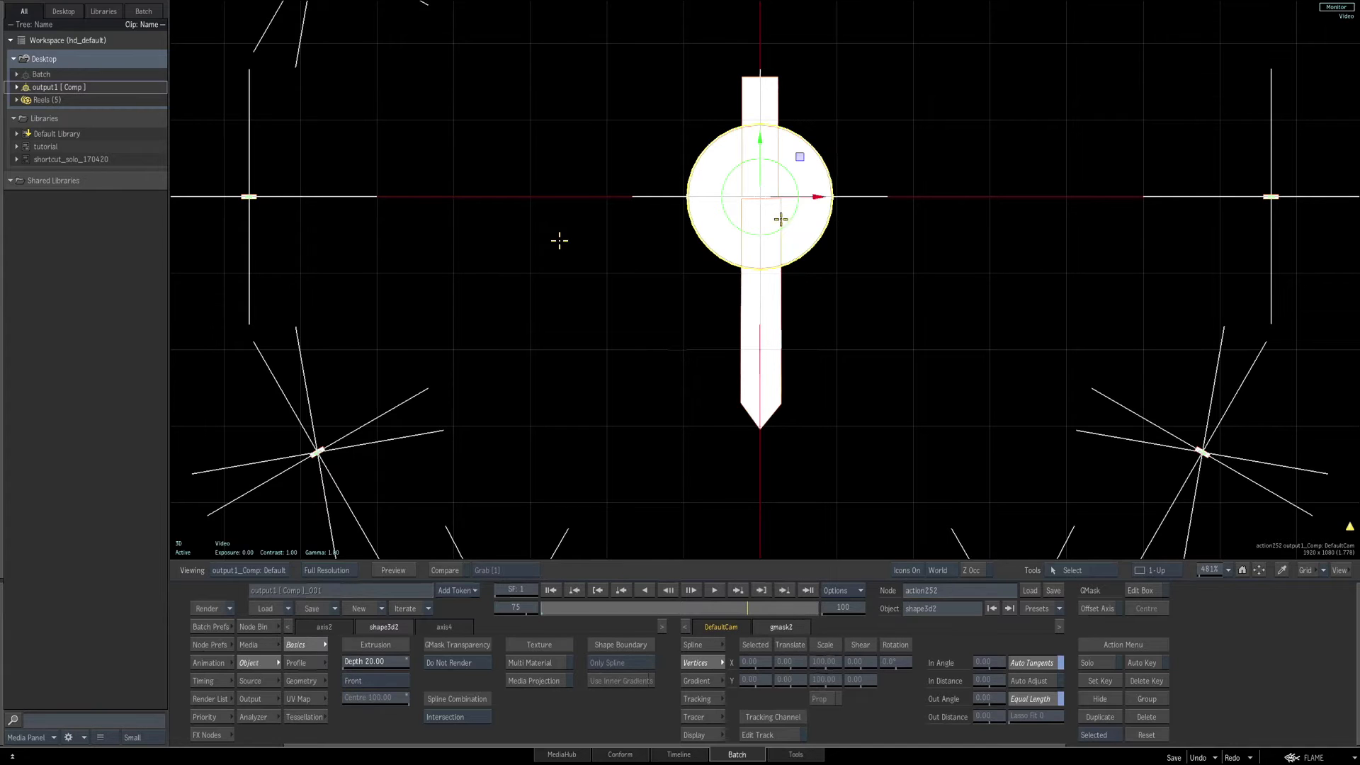
key("Escape")
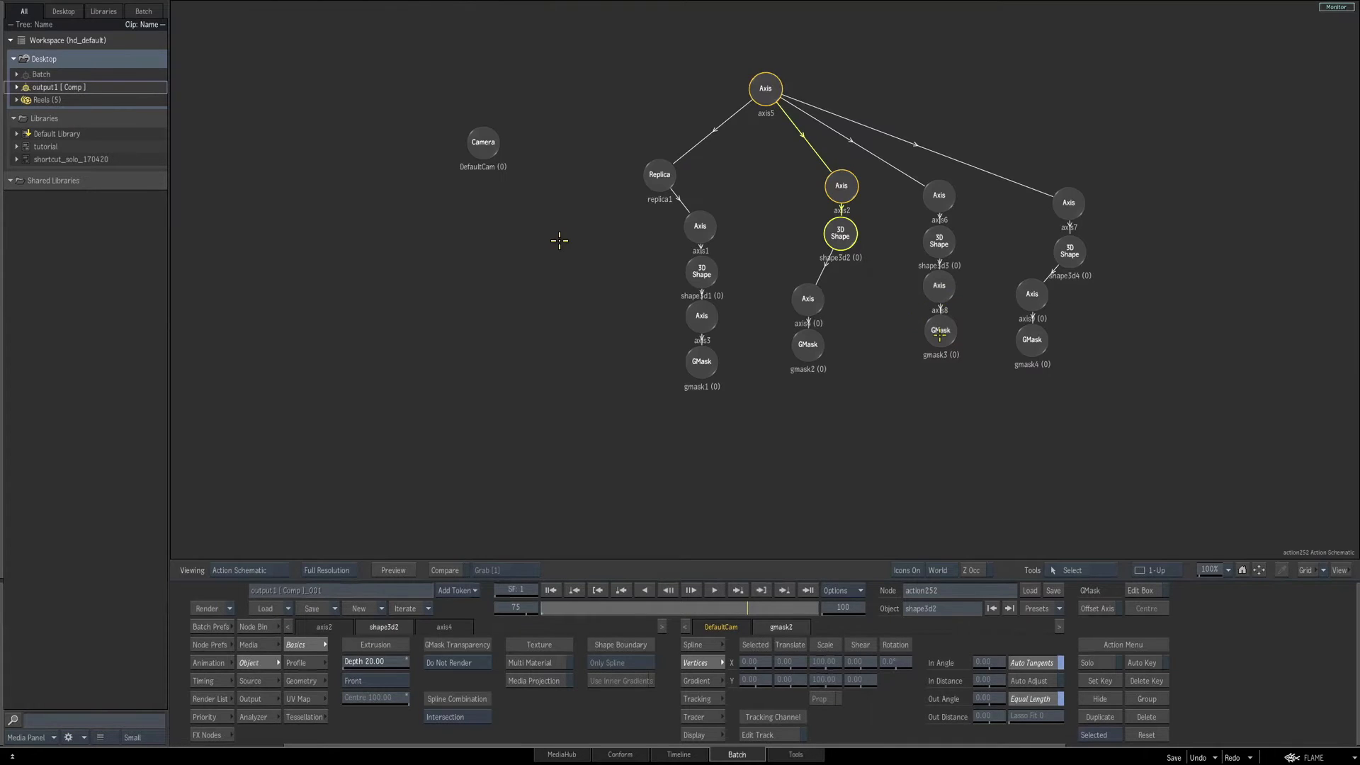
left_click(940, 333)
key("Escape")
left_click_drag(808, 178, 770, 456)
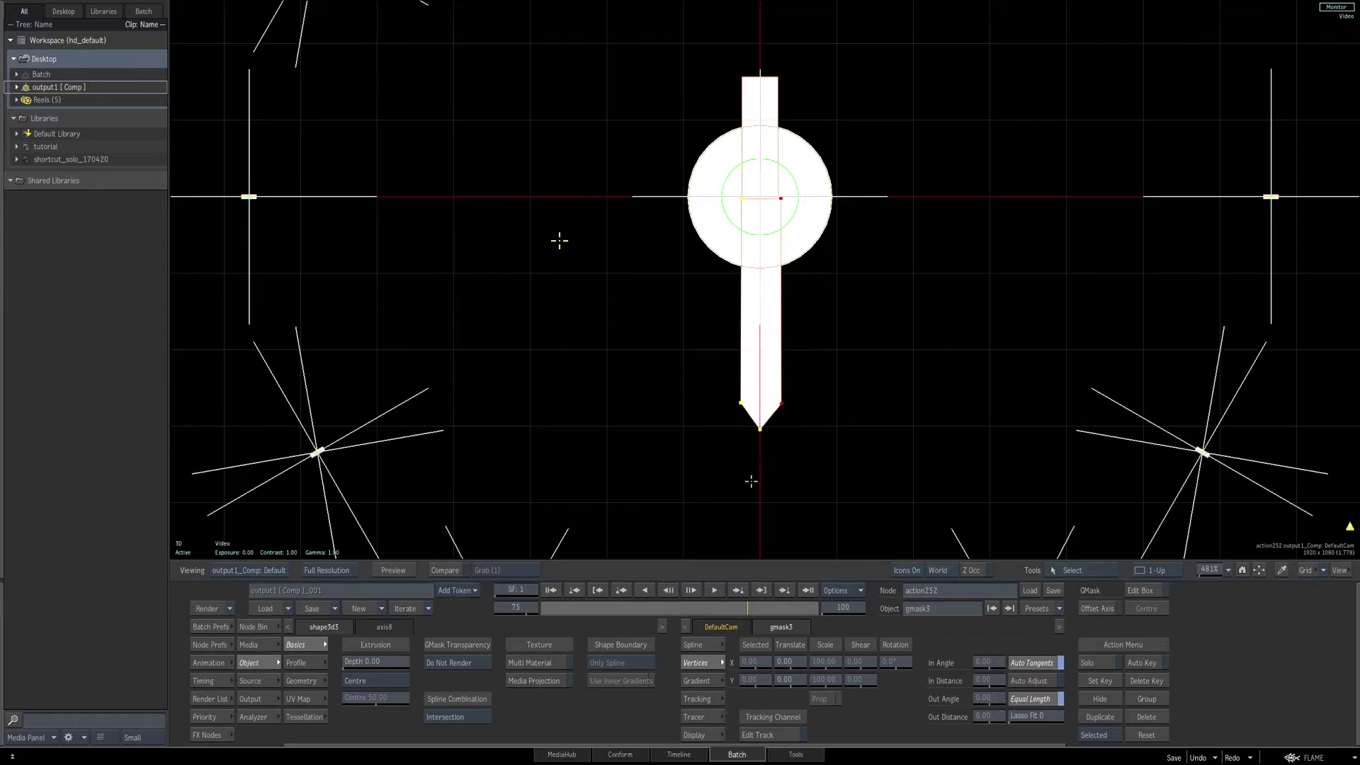
left_click_drag(790, 663, 782, 664)
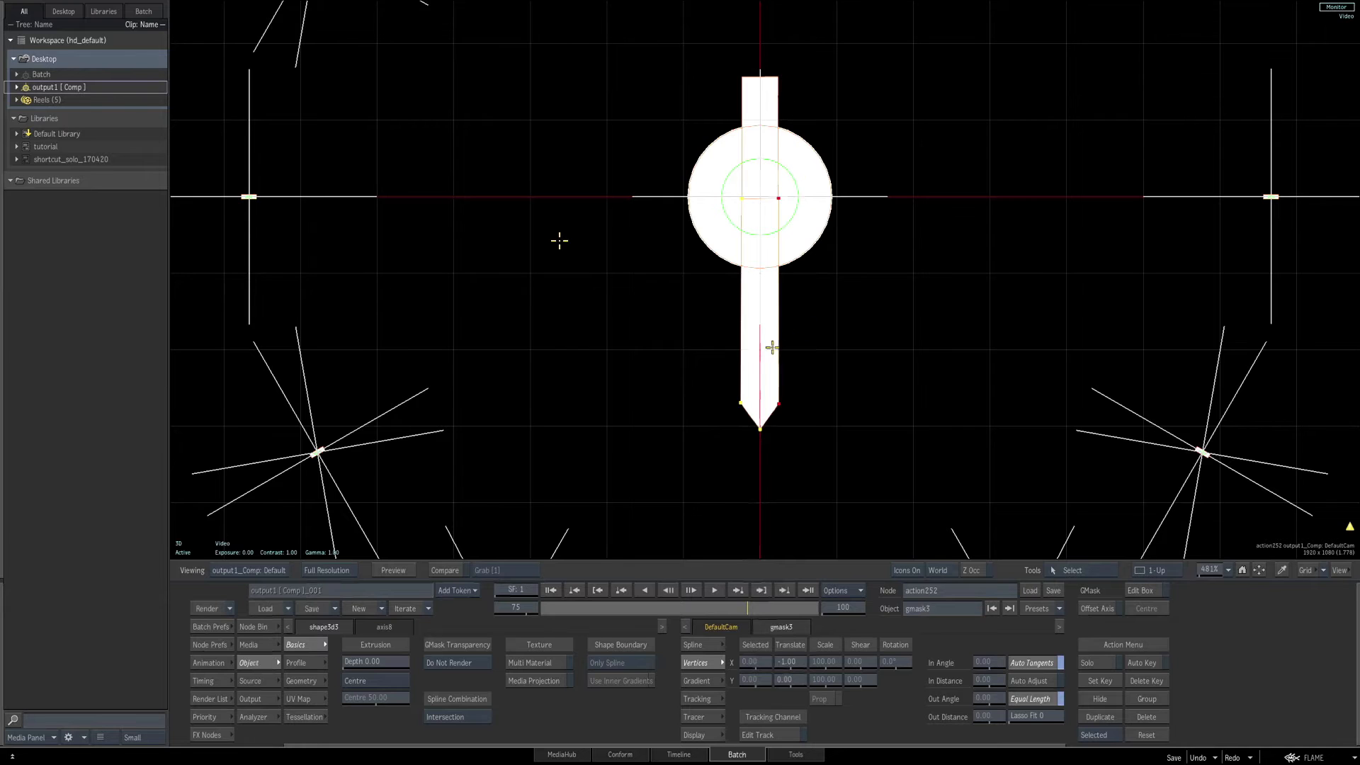
Rotate the common parent axis to -43° in X and 50° in Z.
key("grave")
left_click(766, 89)
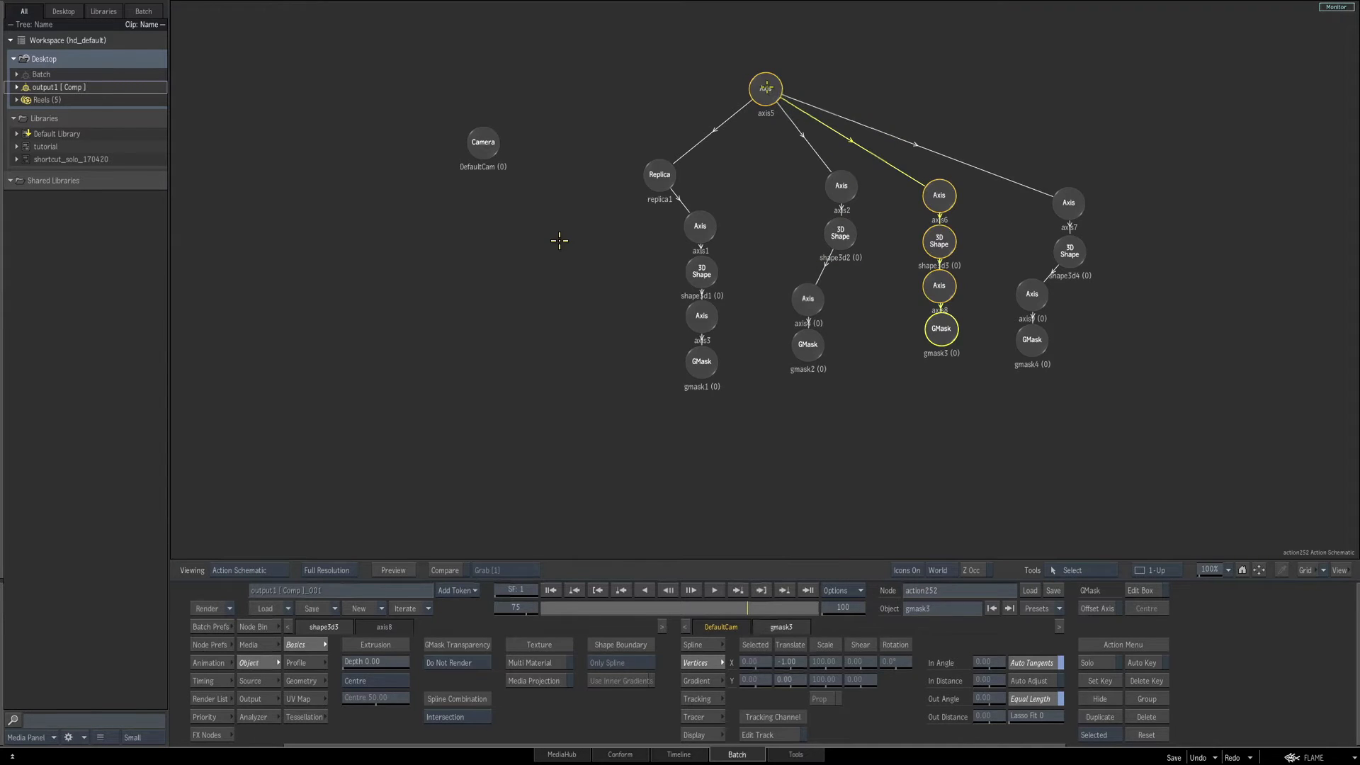
key("grave")
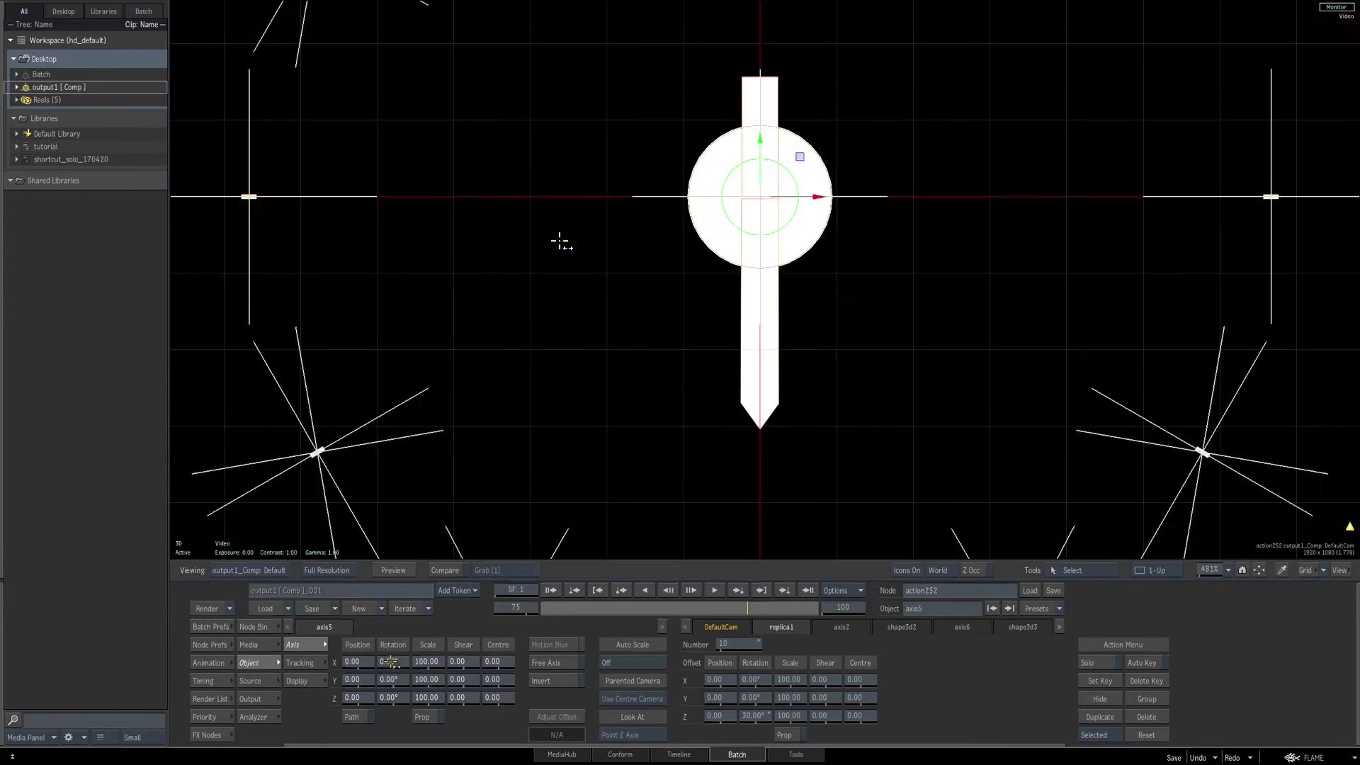
left_click_drag(387, 663, 410, 696)
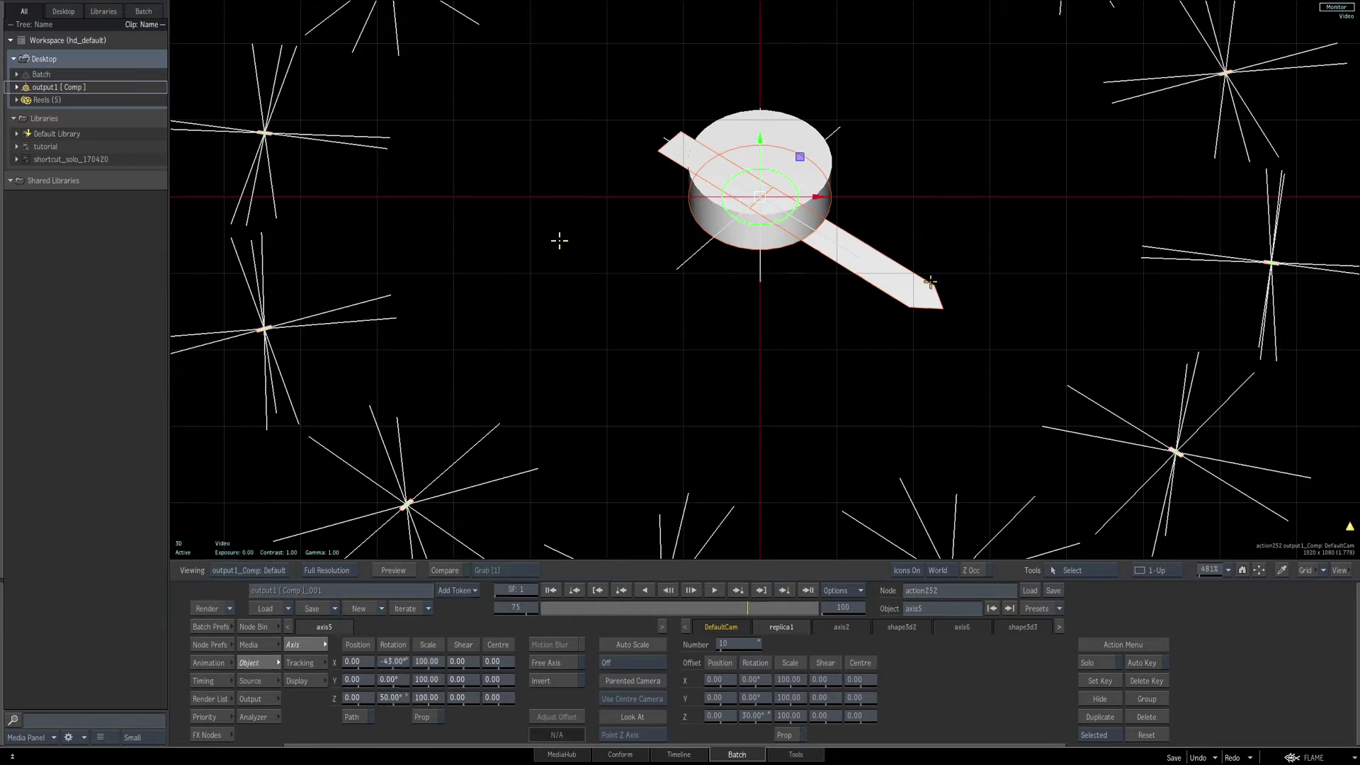
Extrude the pointed hand shape to a depth of 7.00, with the extrusion origin set to Front.
left_click(878, 297)
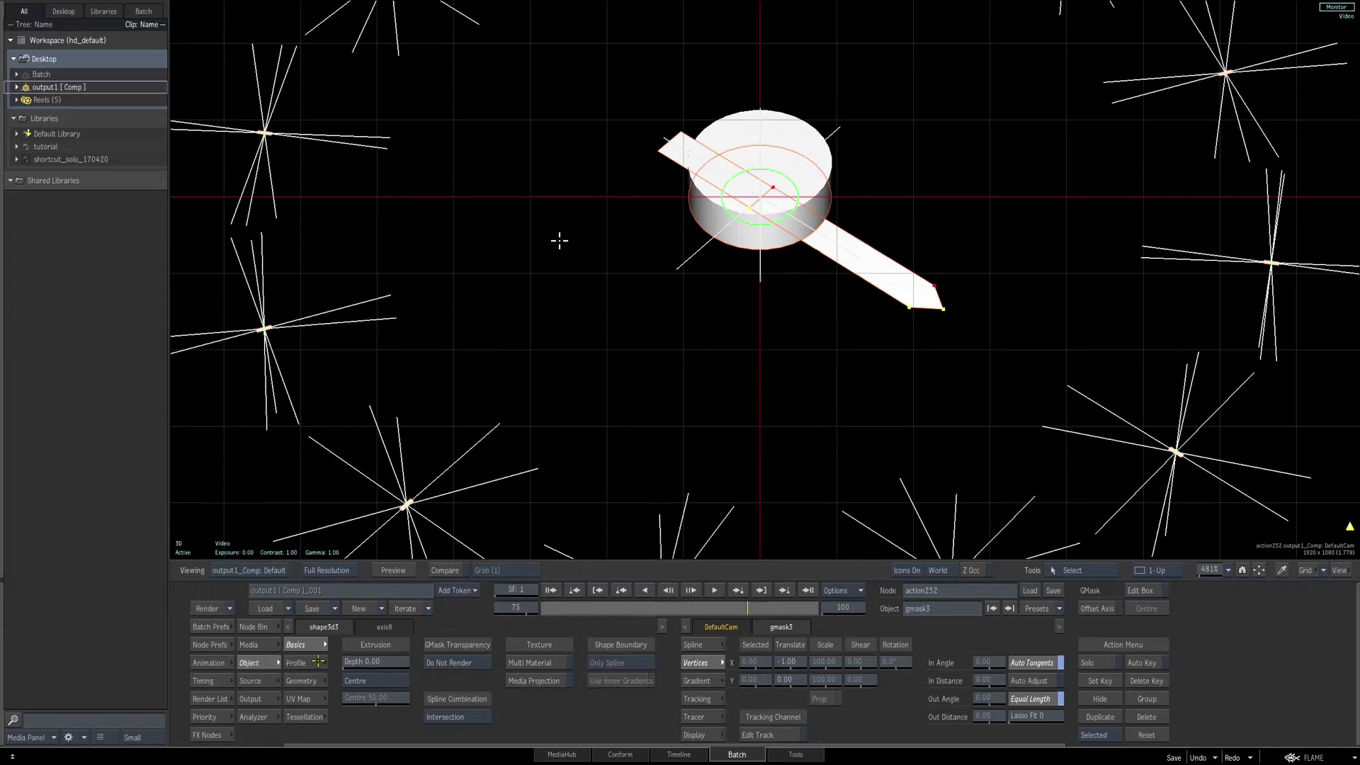
left_click(383, 661)
key("Return")
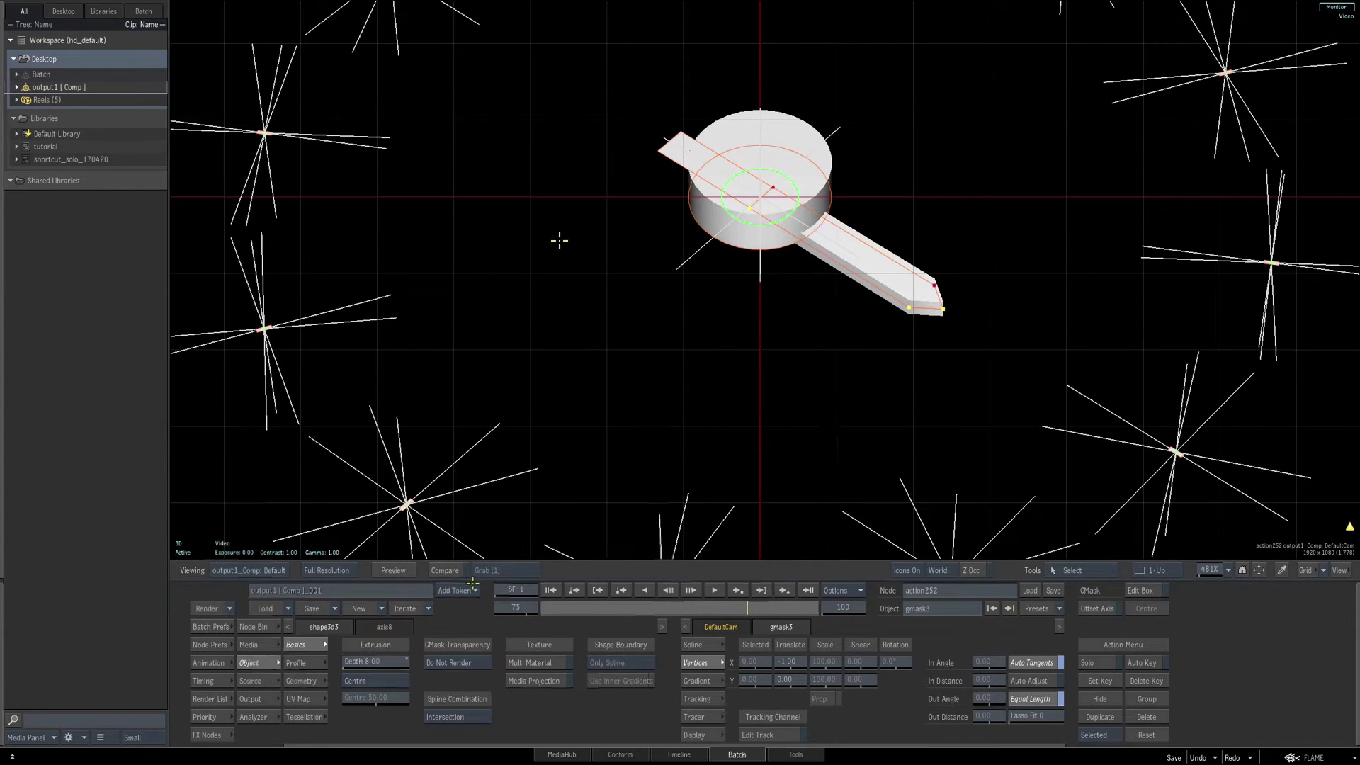
left_click(387, 661)
type("7")
key("Return")
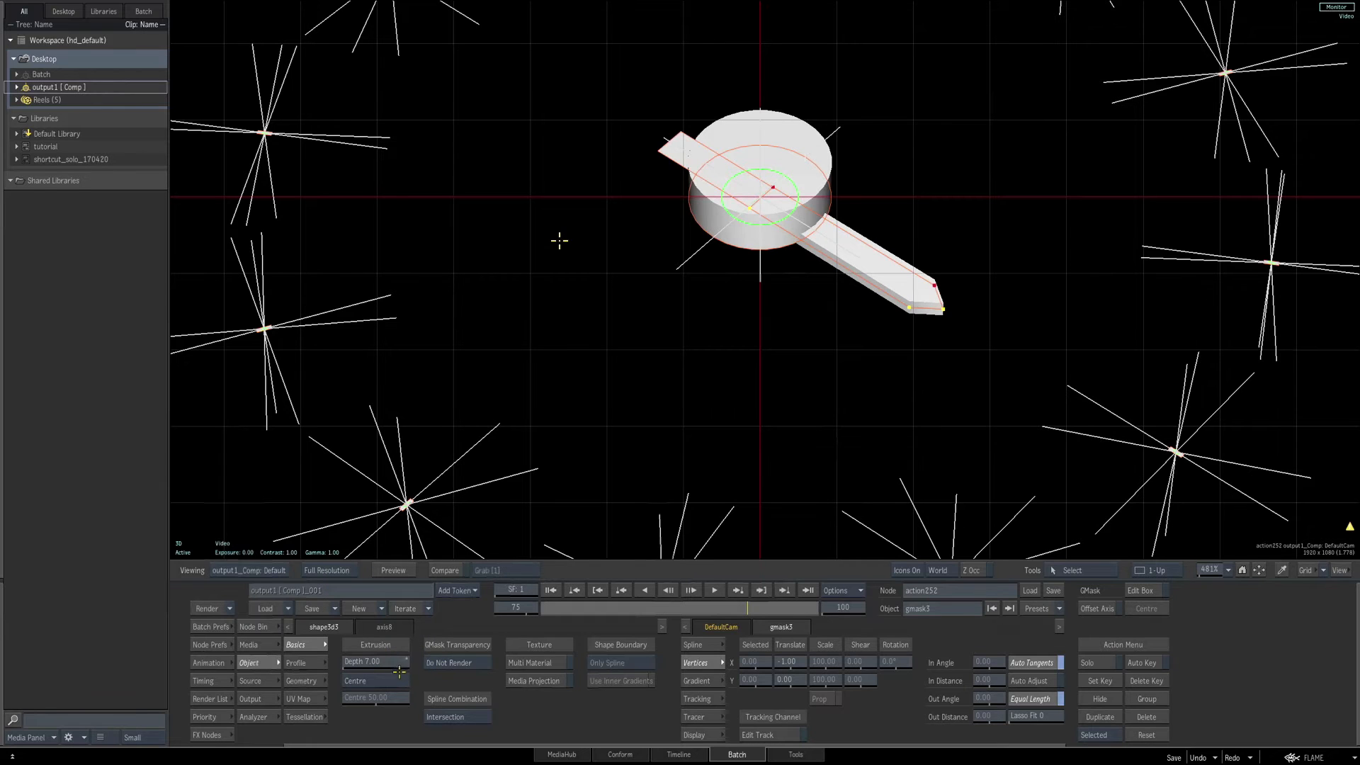
left_click(397, 680)
left_click(383, 664)
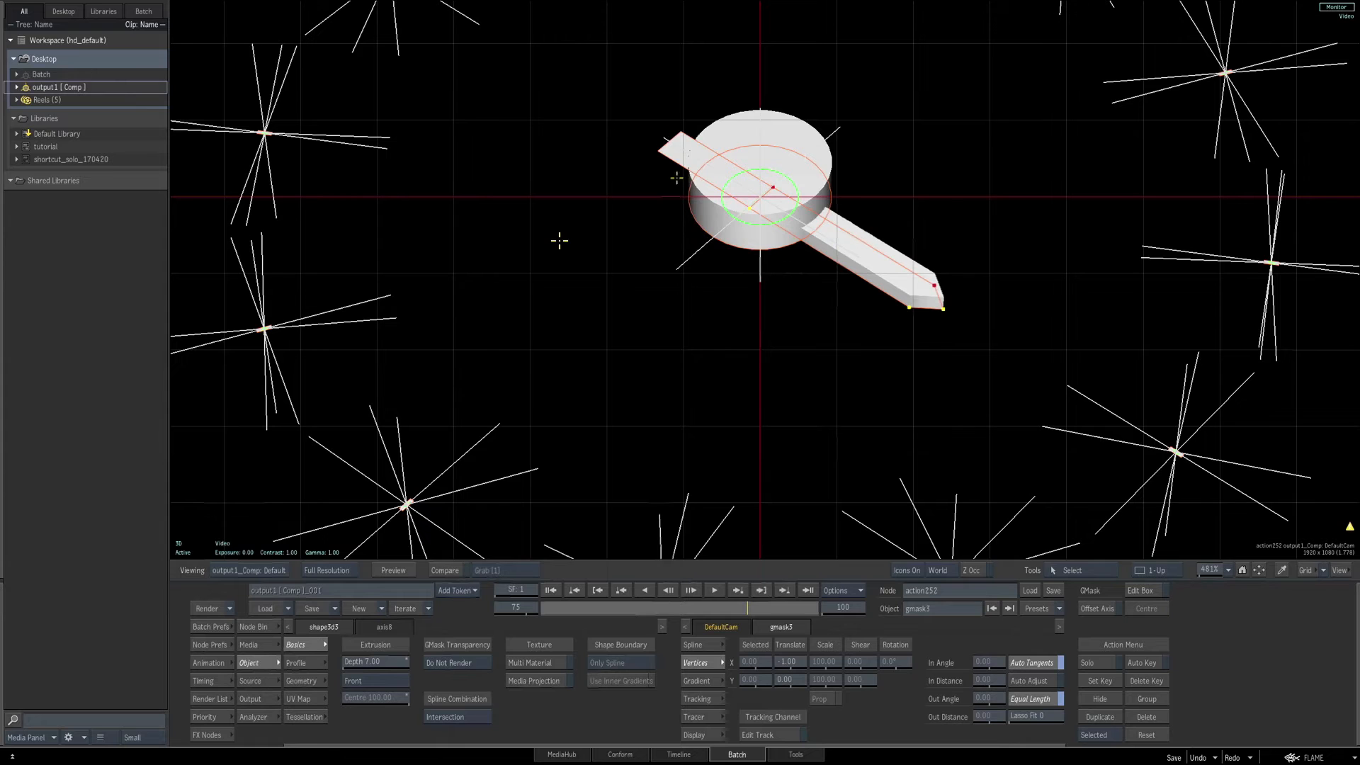
Extrude the rectangular tail shape to a depth of 7.00 as well, using the Front extrusion option.
left_click(663, 154)
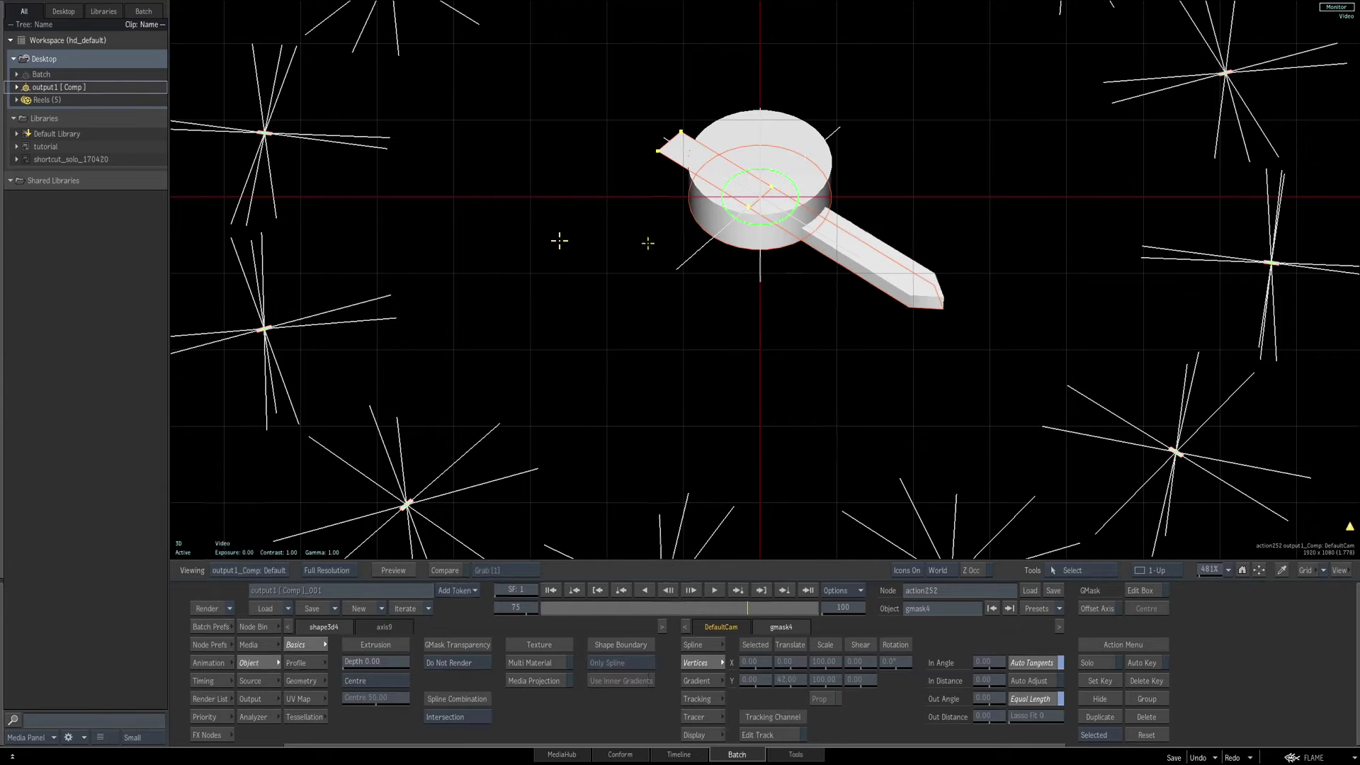
left_click(386, 666)
key("Return")
left_click(407, 681)
left_click(376, 665)
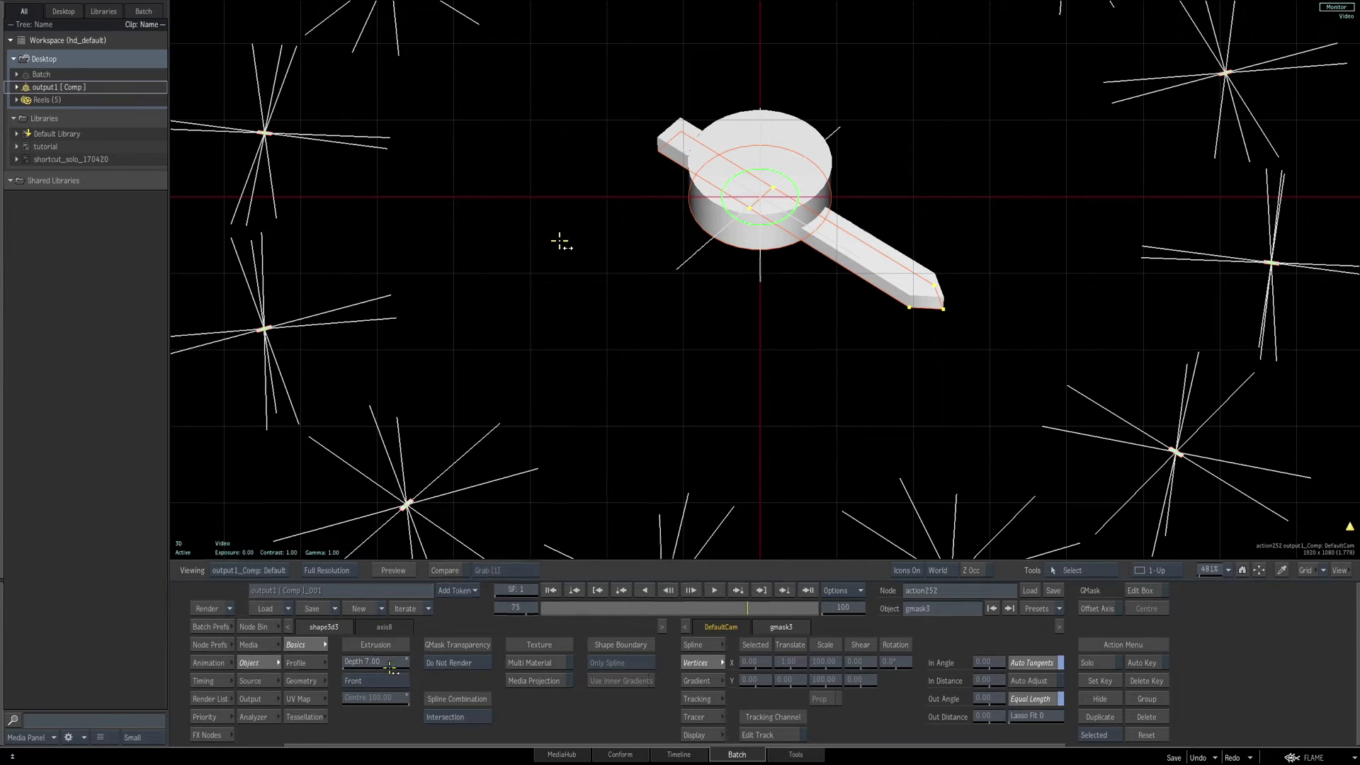
left_click(677, 162)
left_click(376, 659)
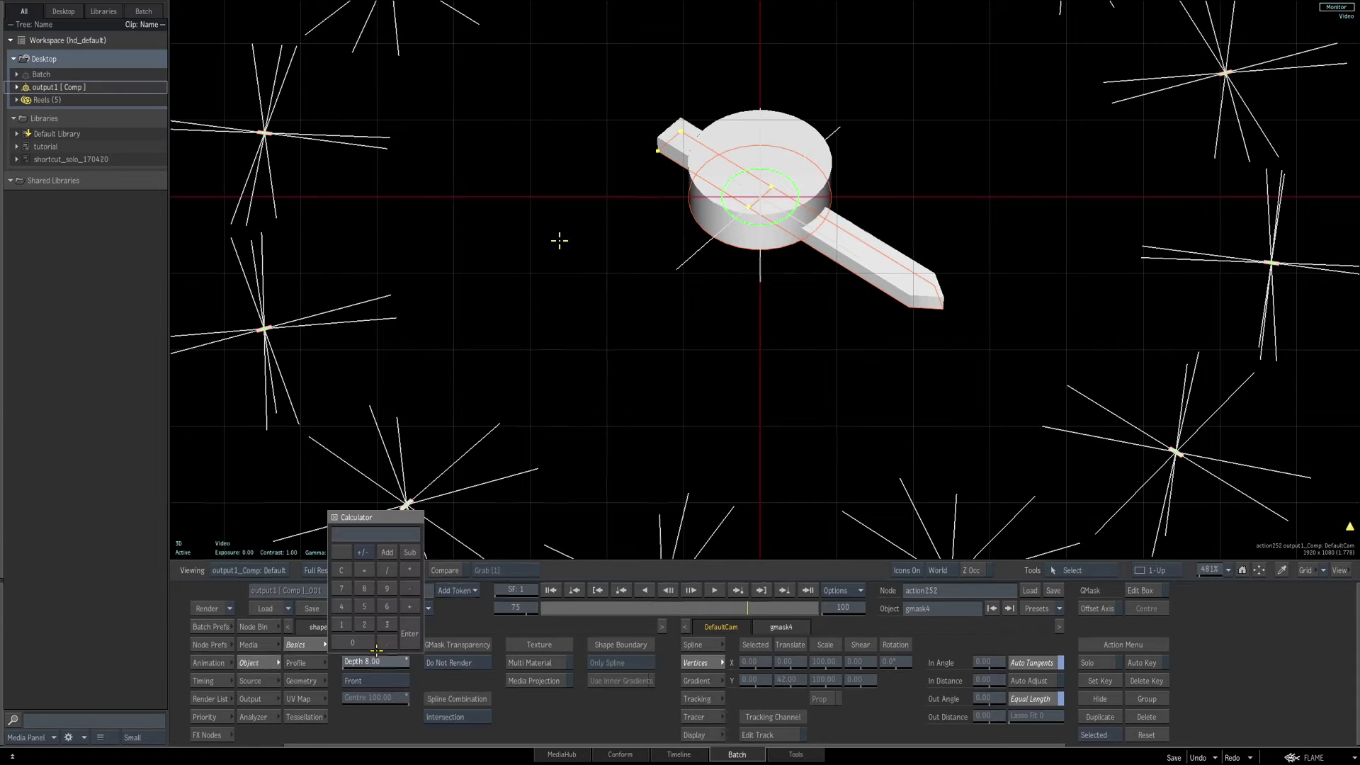
key("Return")
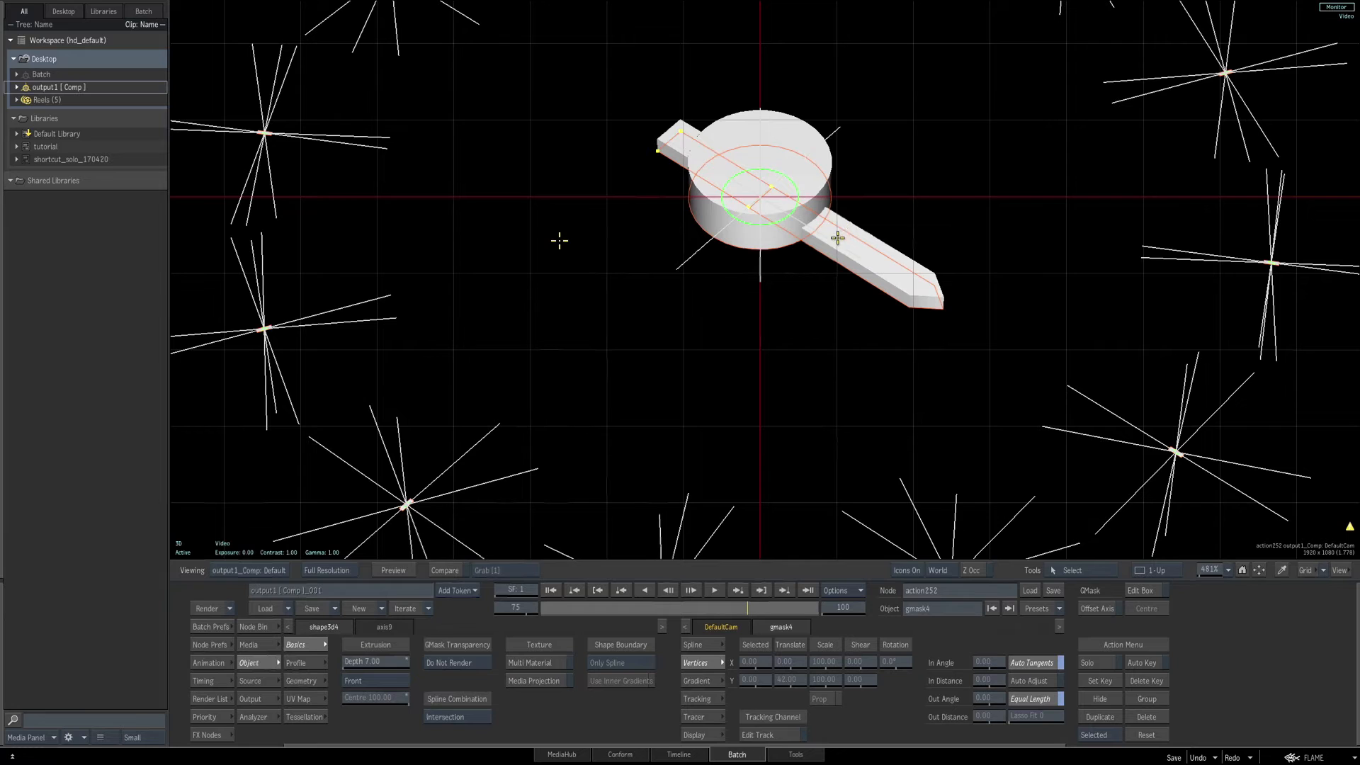
Show icons for selected objects only and set both the centre guide and the row/column grid to None.
key("shift+i")
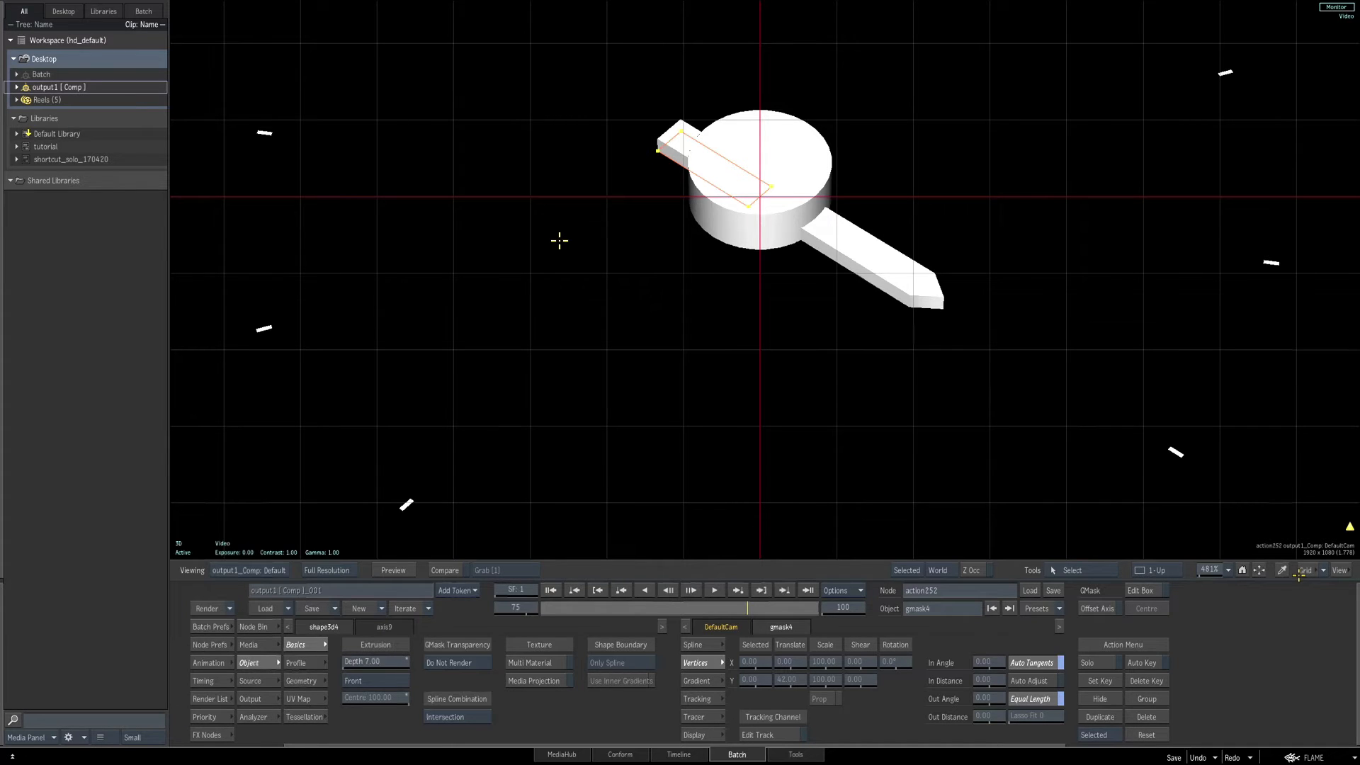
left_click(1306, 571)
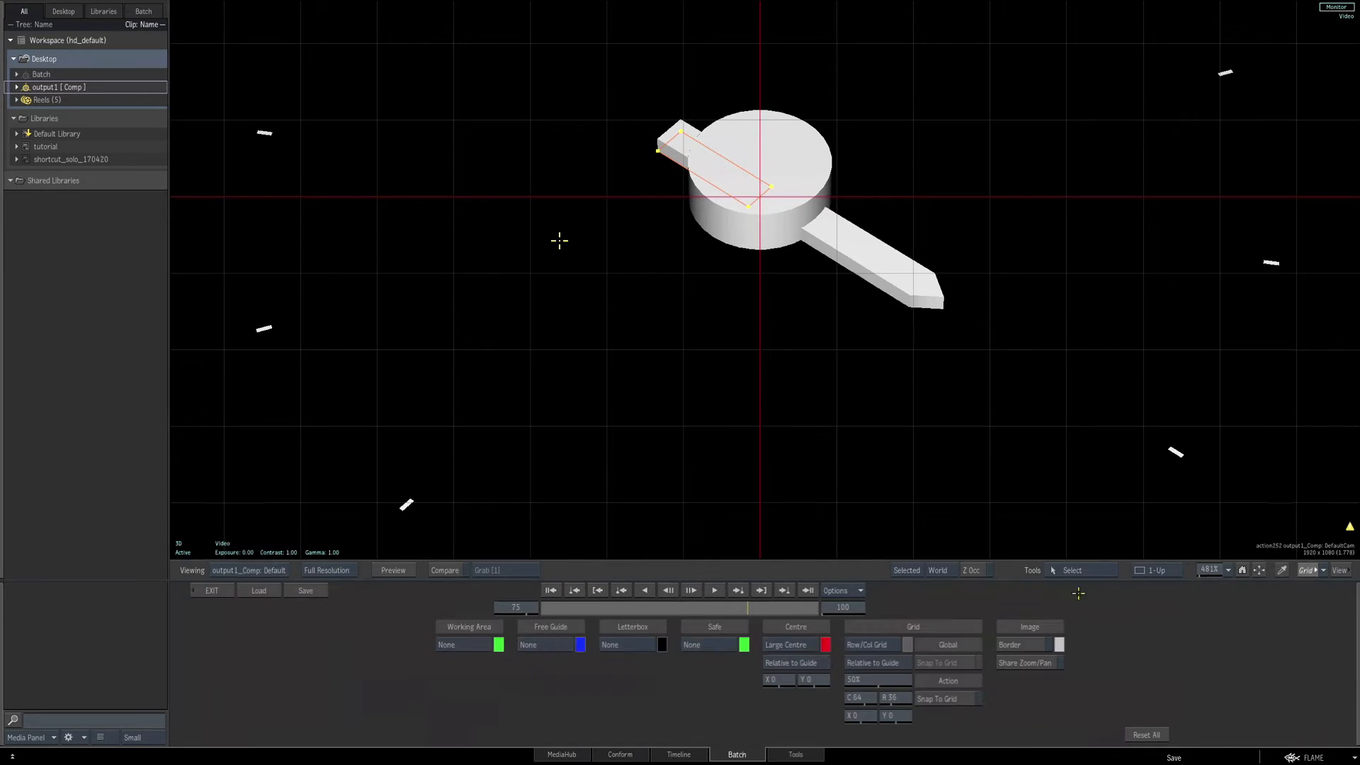
left_click(797, 645)
left_click(786, 695)
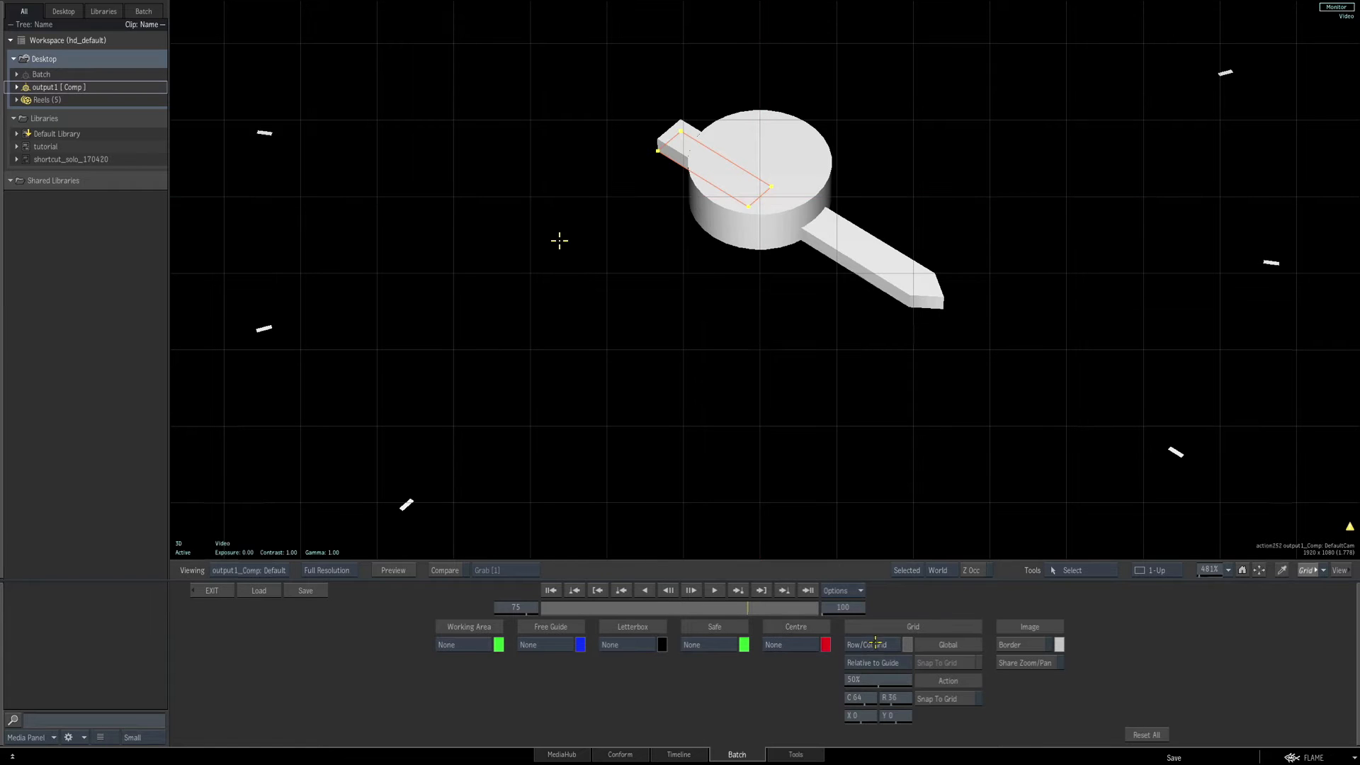
left_click(875, 645)
left_click(892, 679)
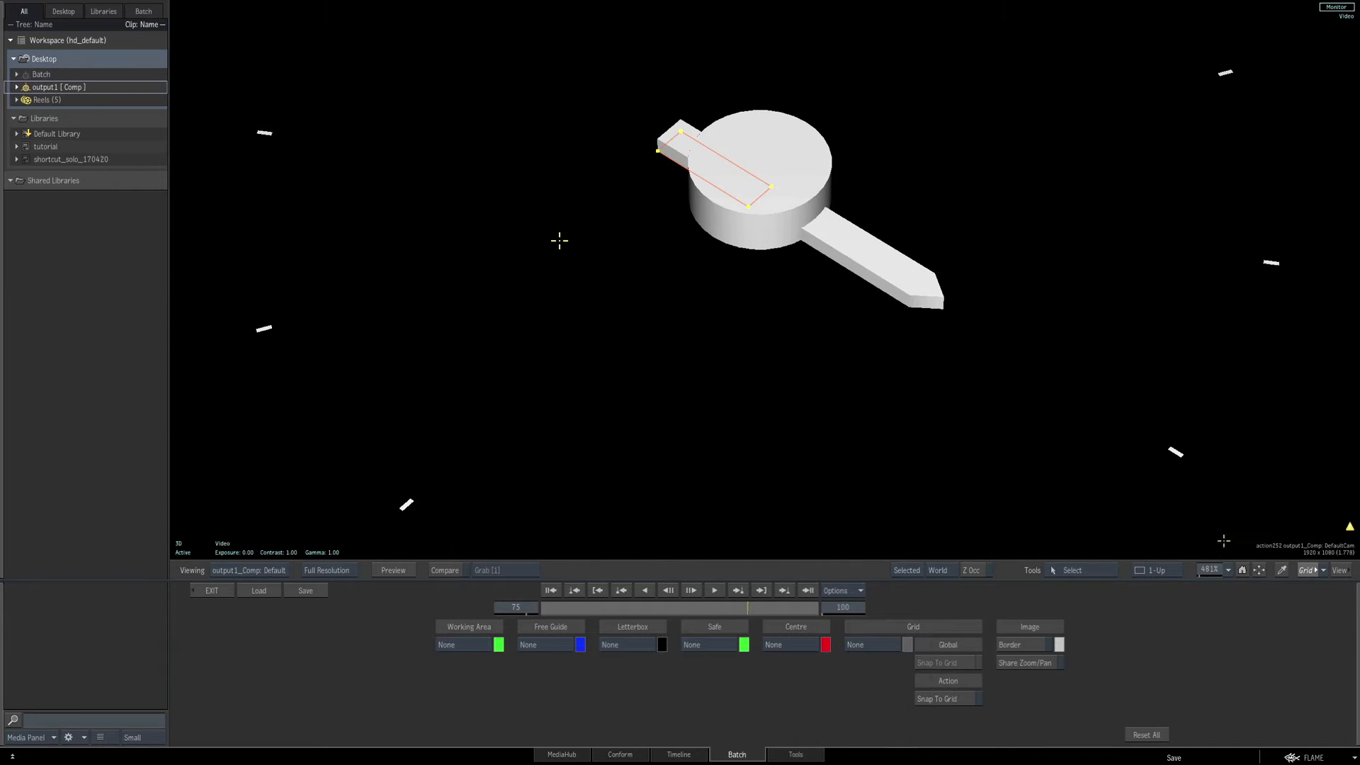
Rotate the common parent axis to -46° in X.
left_click_drag(1216, 570, 1098, 563)
key("Escape")
left_click(766, 91)
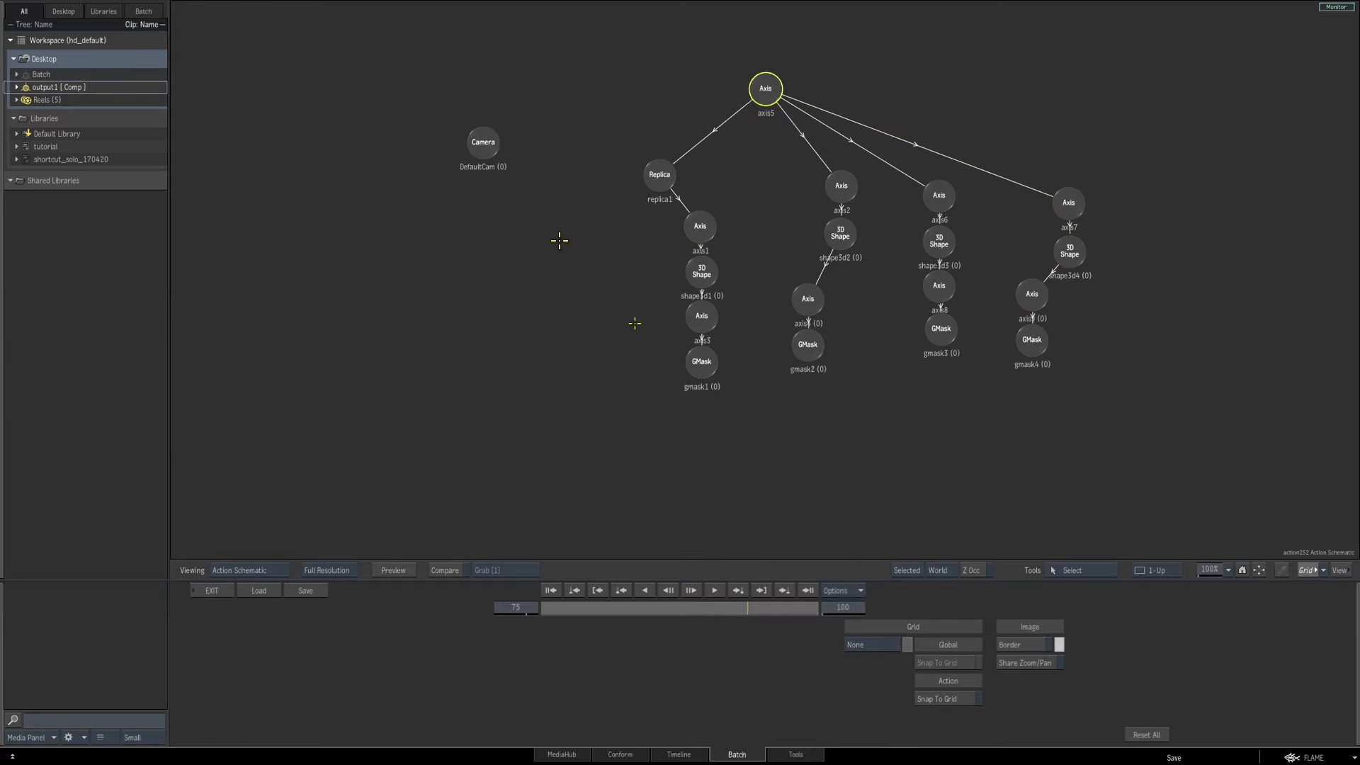
left_click(1306, 570)
key("F4")
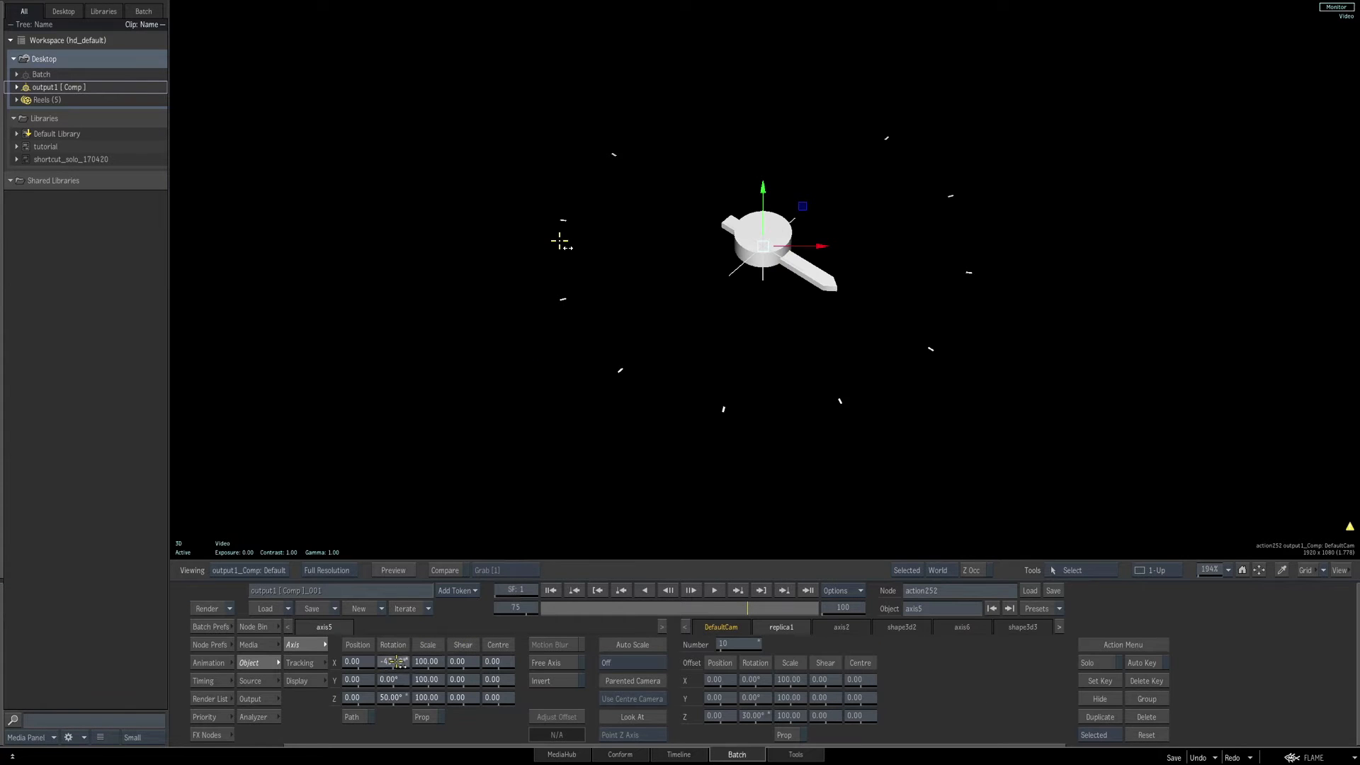
left_click_drag(392, 661, 395, 664)
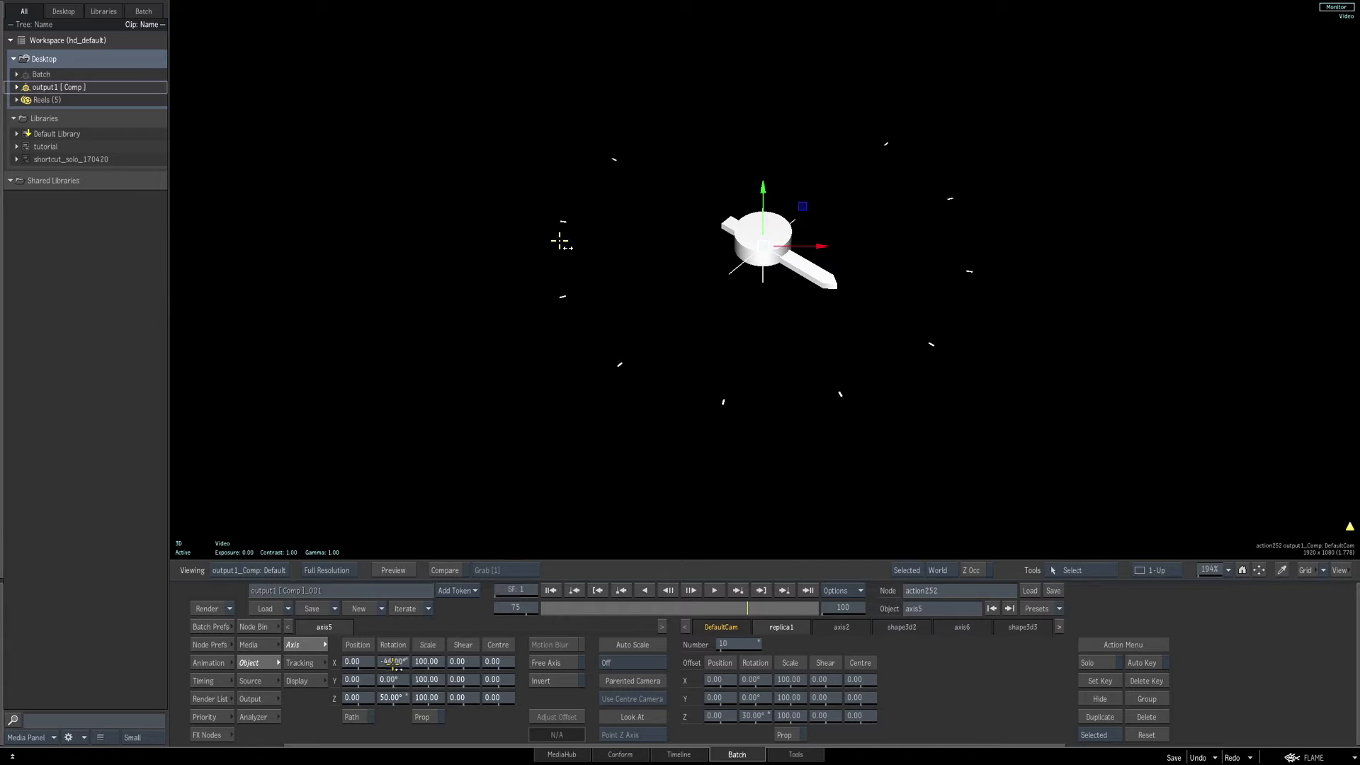
left_click_drag(395, 666, 394, 666)
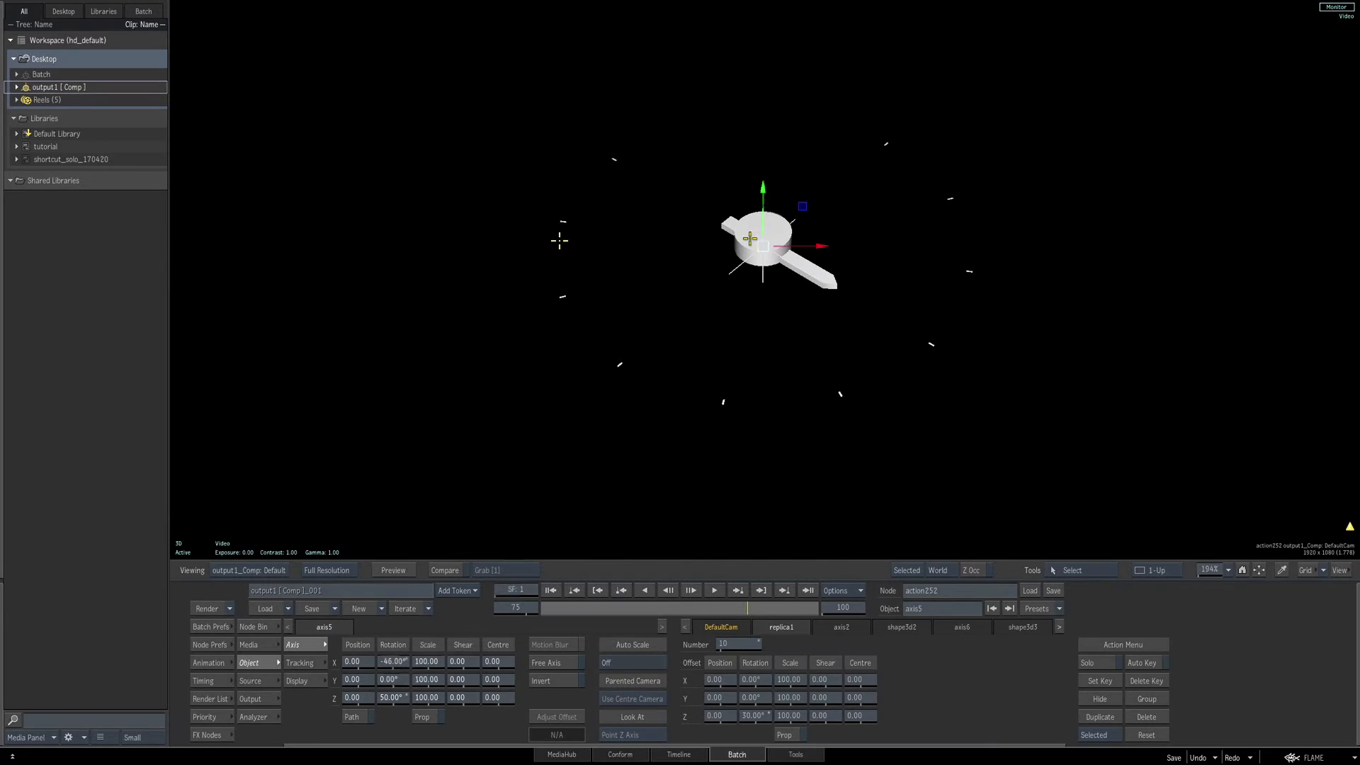
left_click_drag(1210, 570, 1213, 570)
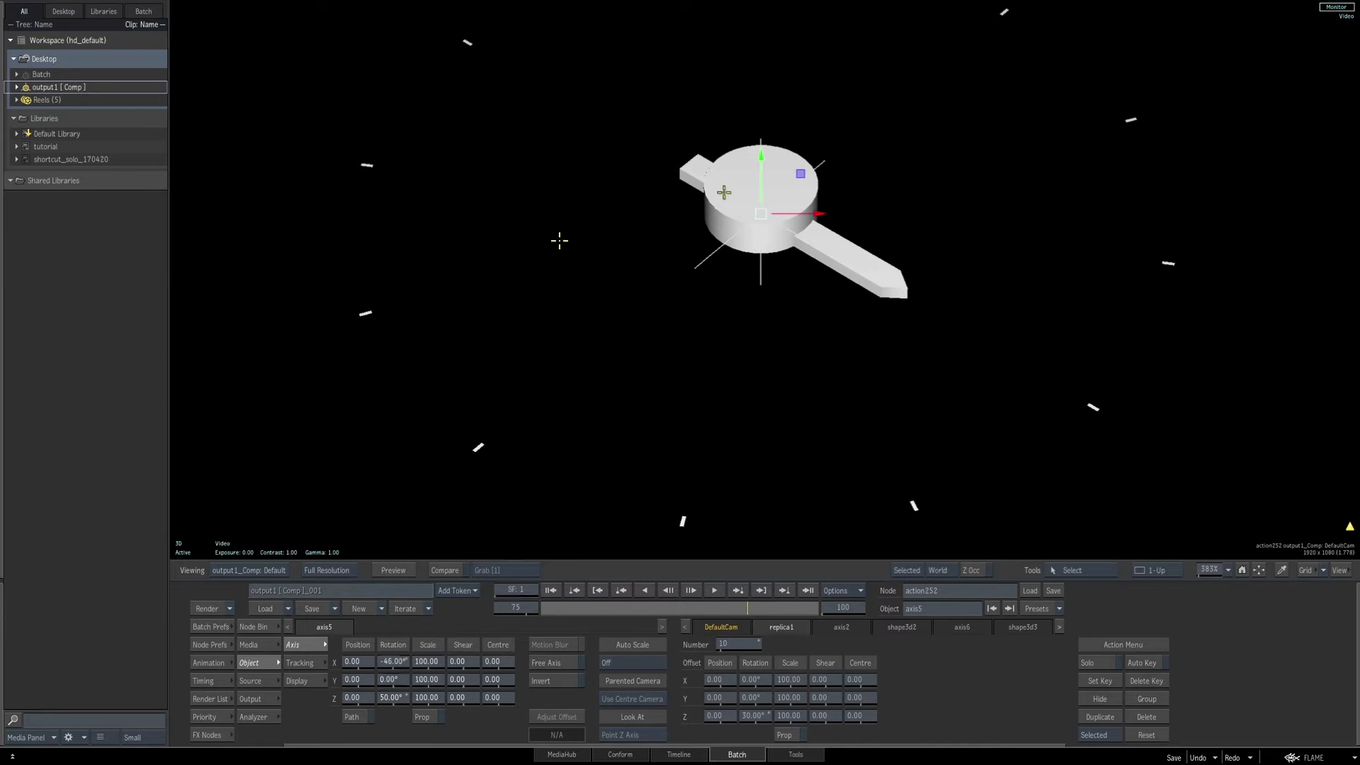
Bevel the round hub's 3D Shape profile with a curvature of 1.00 and an angle of 17.00.
key("F4")
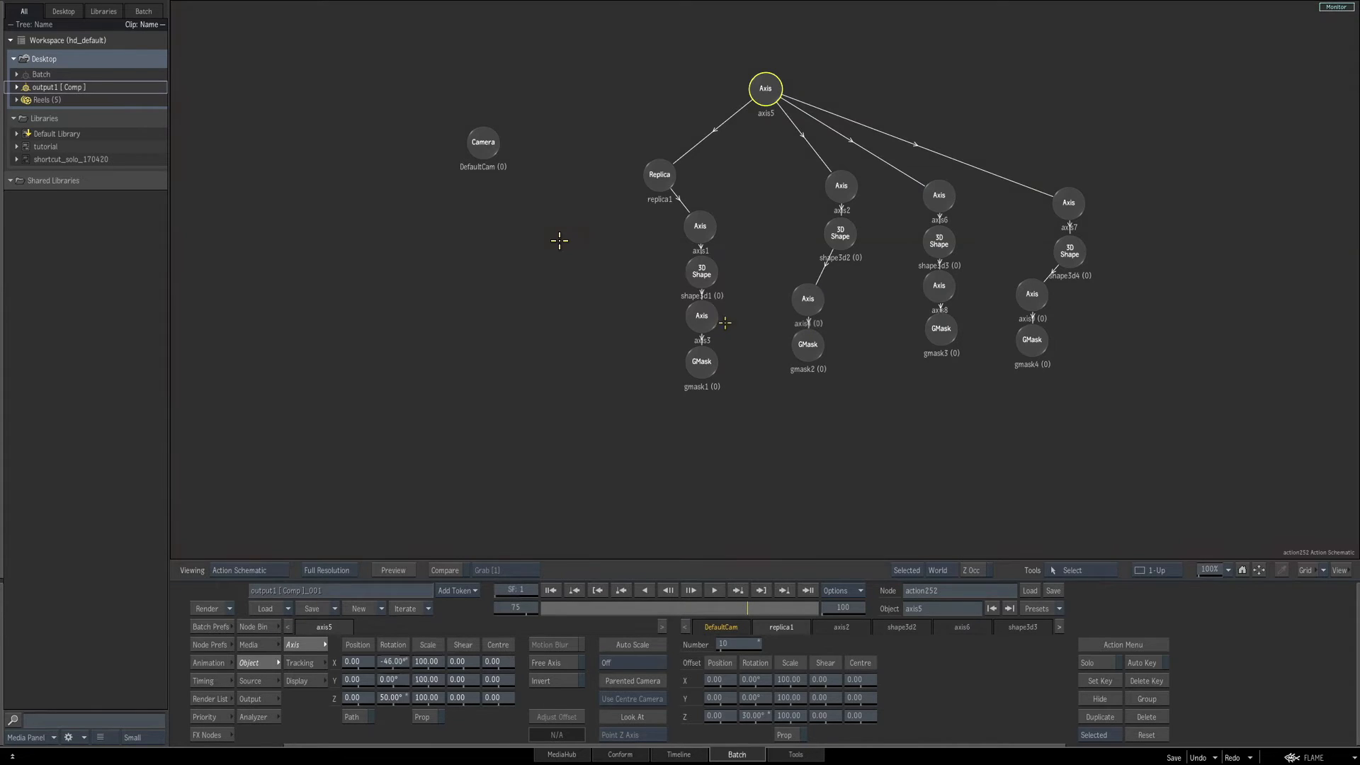
key("F1")
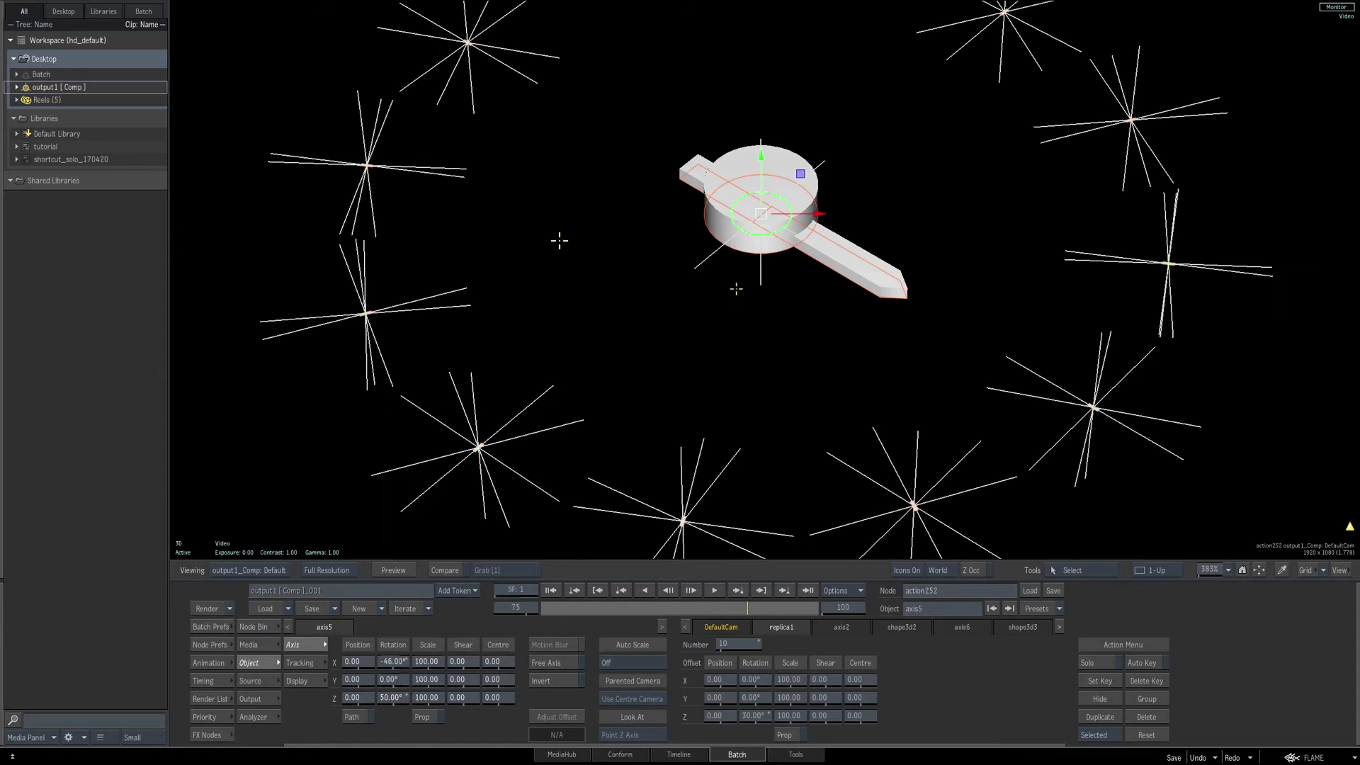
left_click(704, 216)
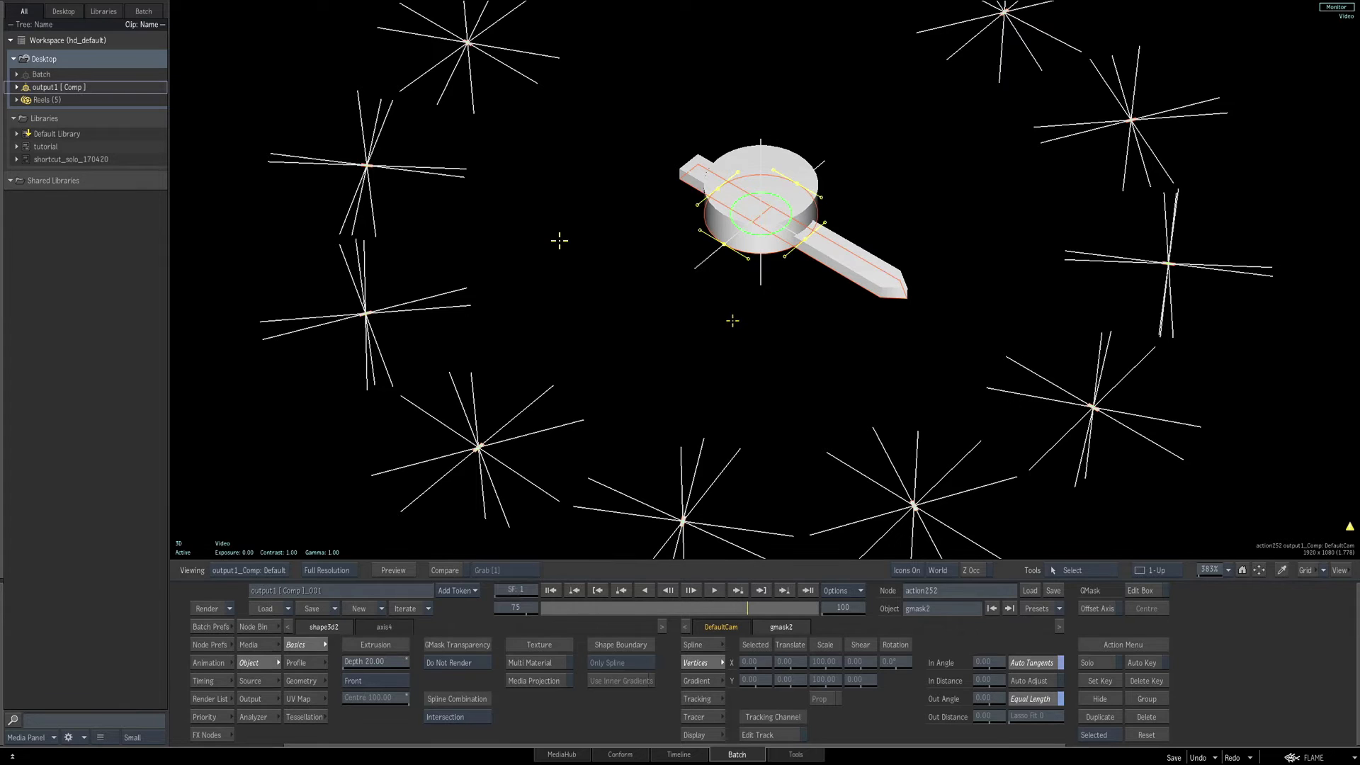
key("F4")
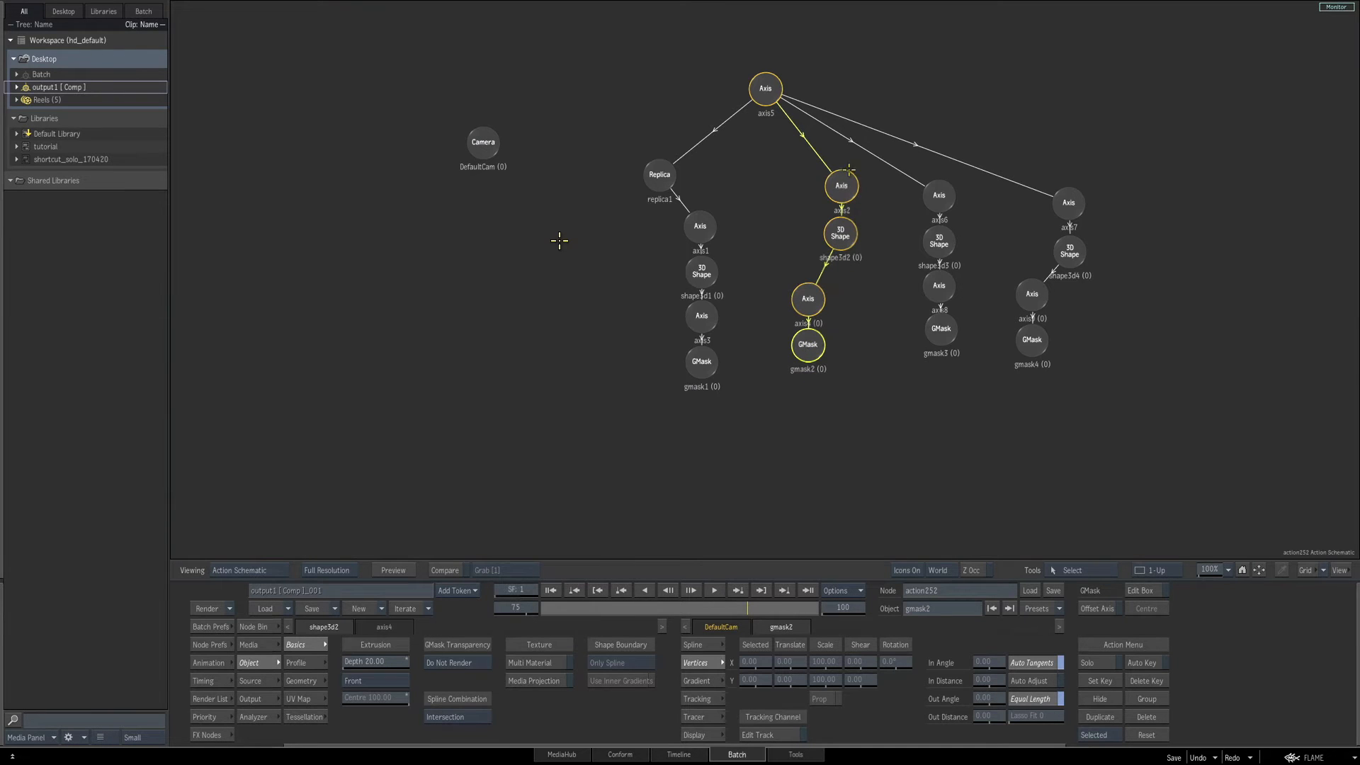
left_click(845, 244)
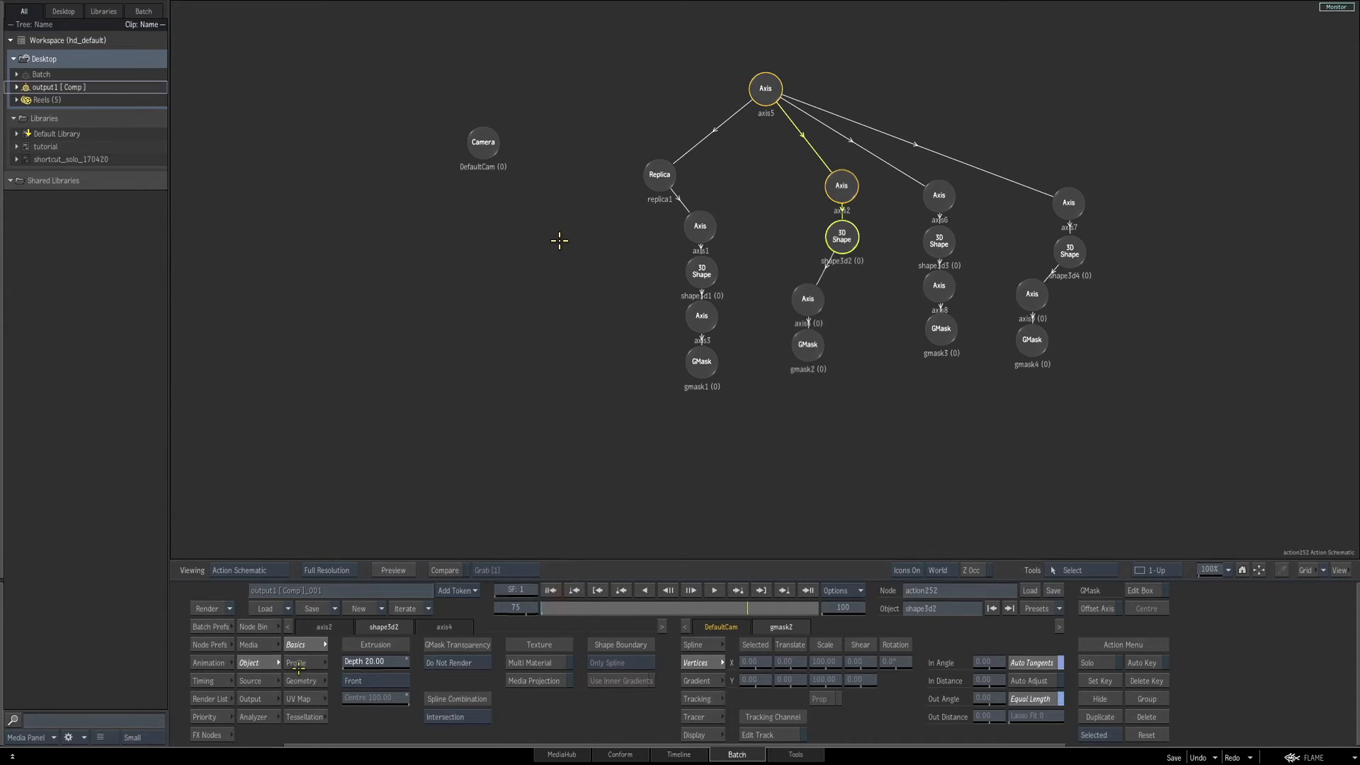
left_click(298, 663)
key("F4")
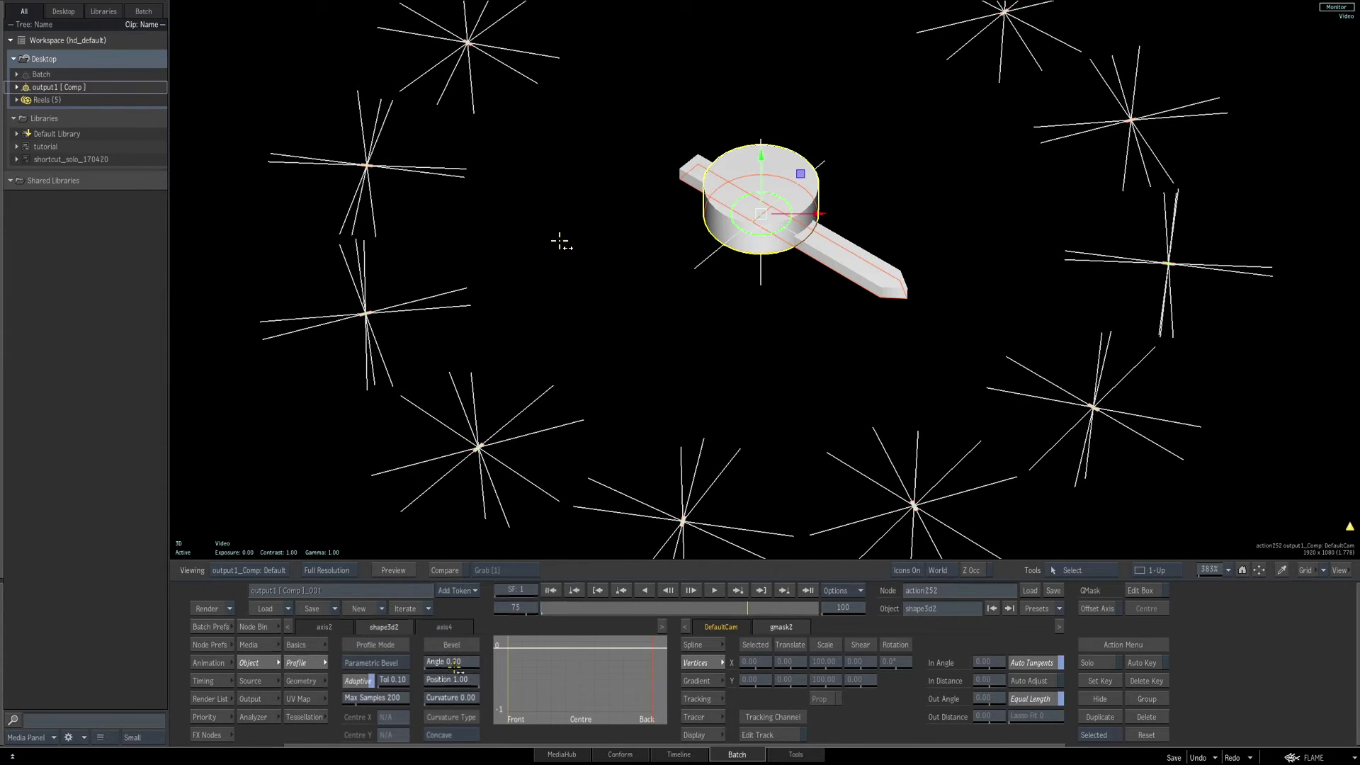
key("alt+i")
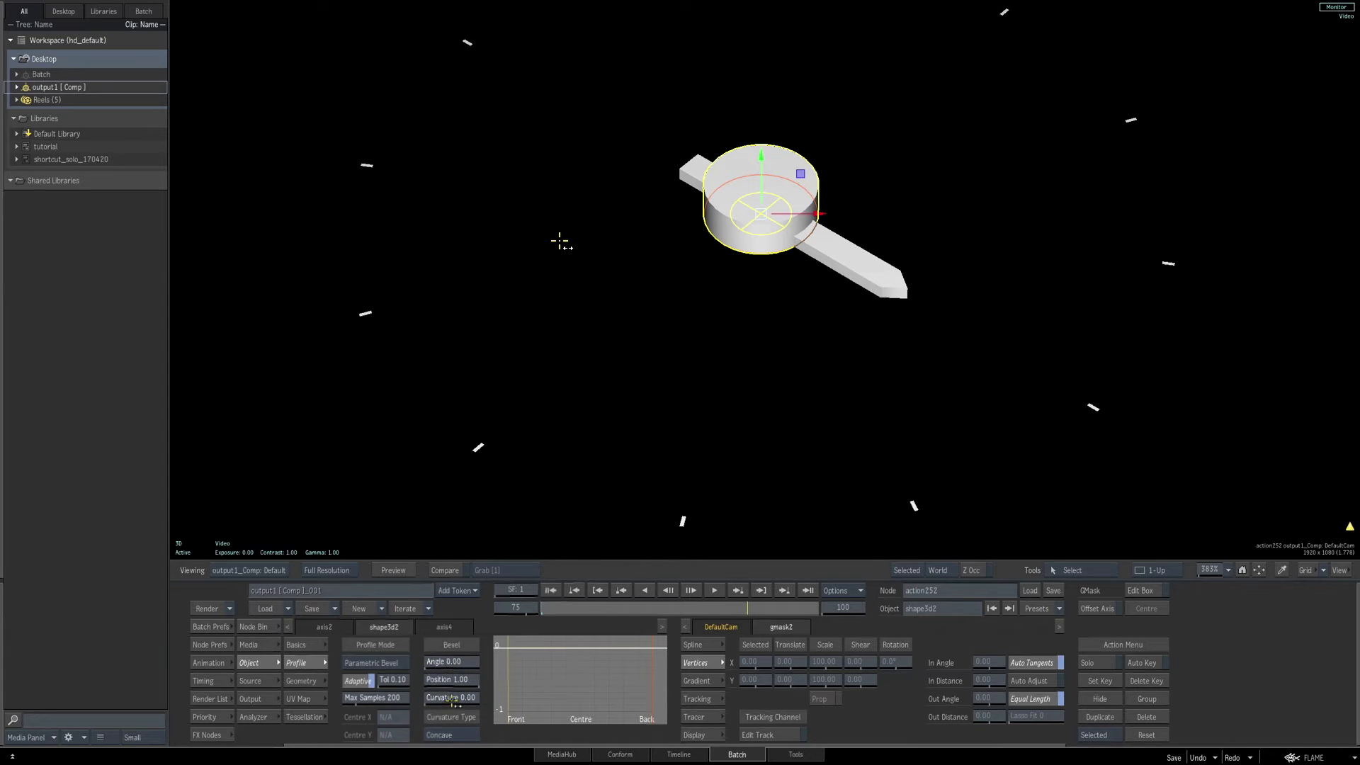
left_click_drag(452, 700, 458, 660)
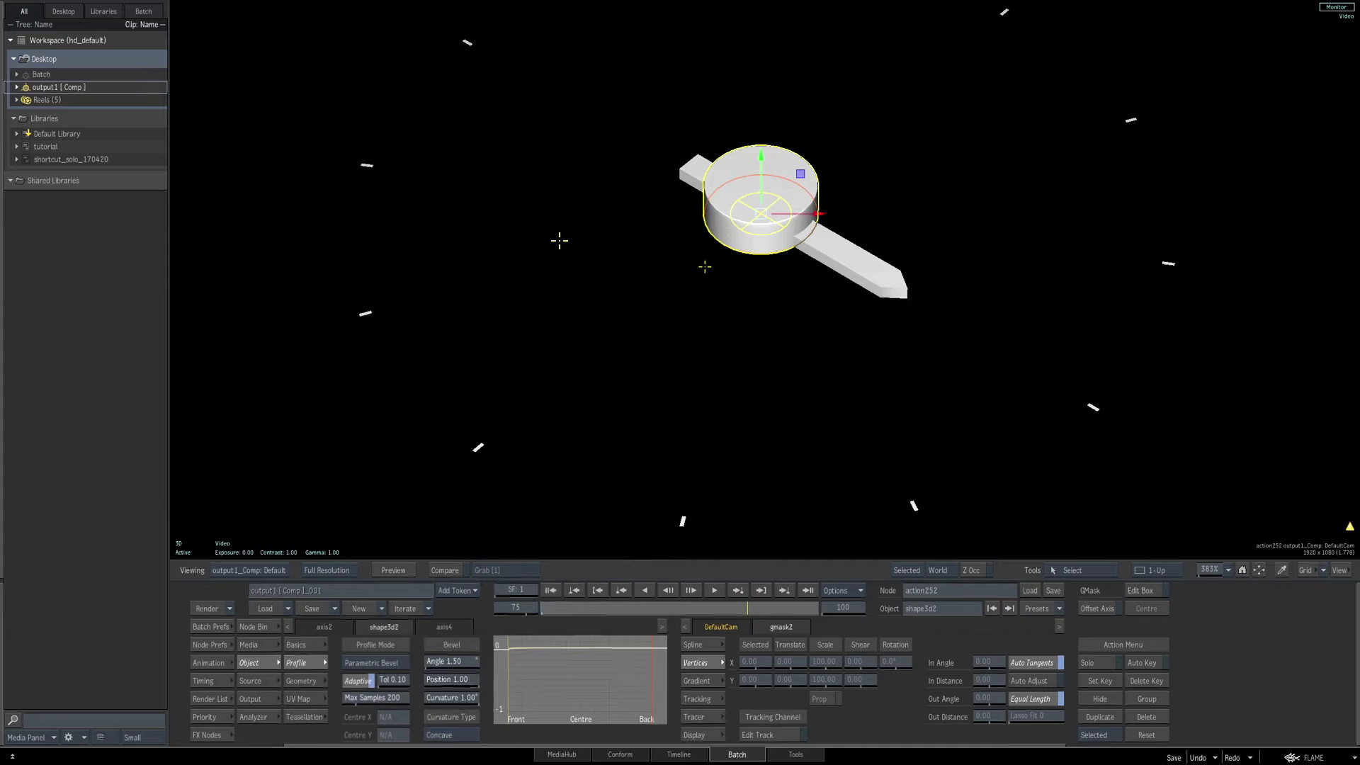
left_click_drag(459, 666, 503, 648)
left_click(461, 663)
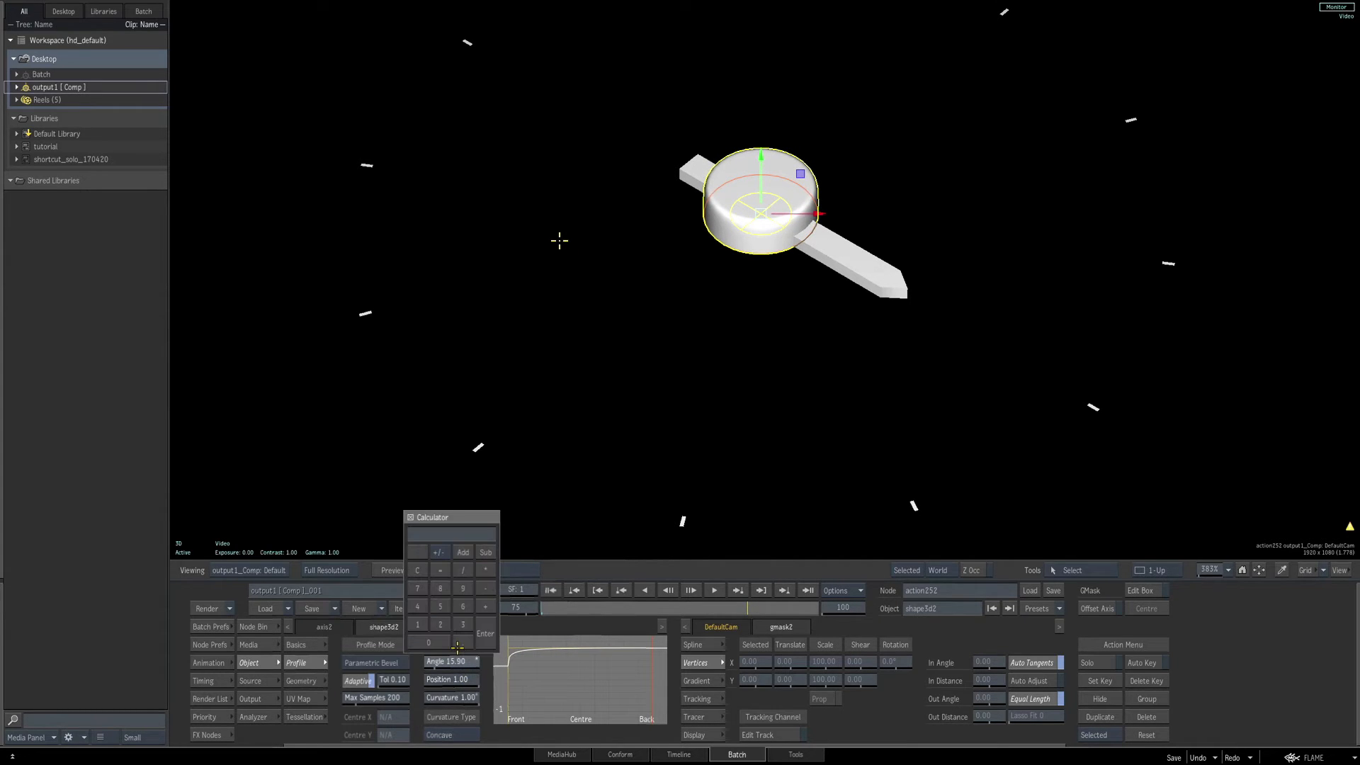
type("17")
key("Return")
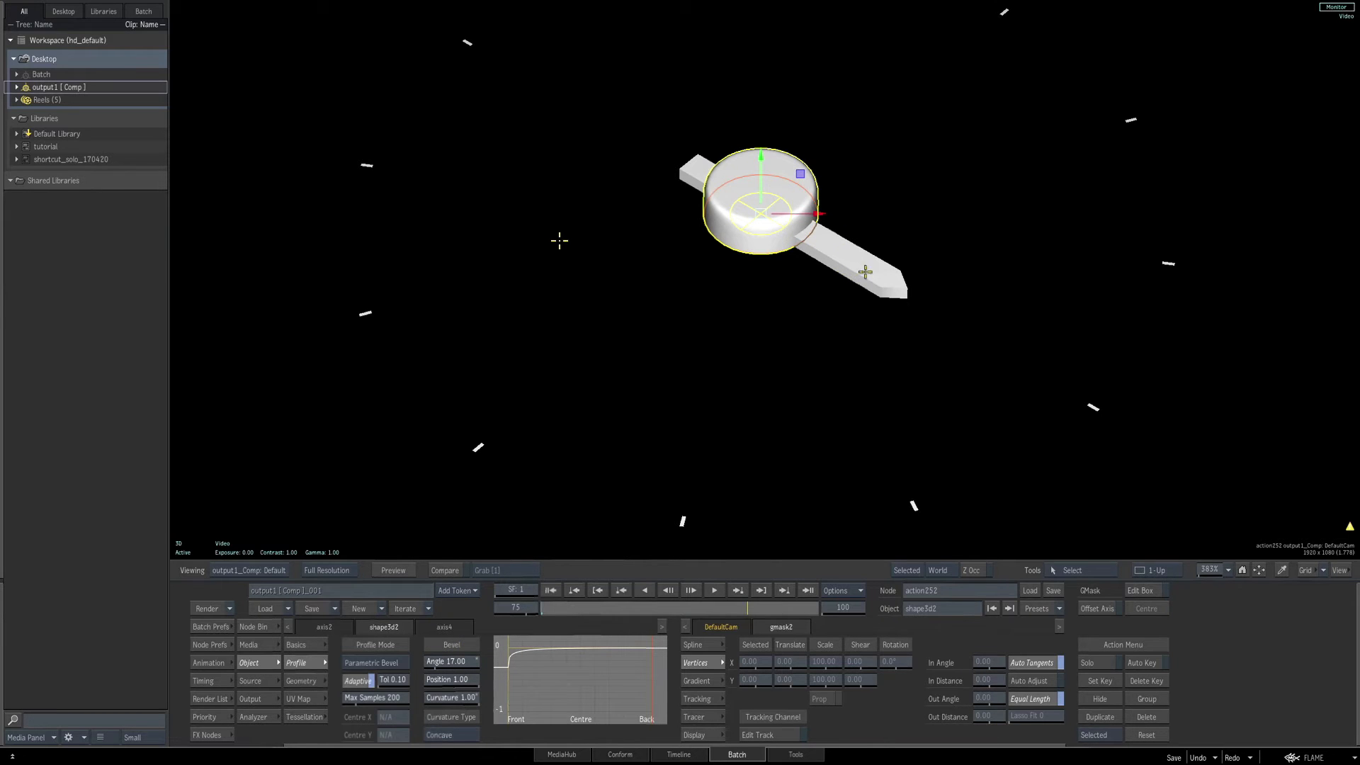
Bevel the pointed hand's profile with a curvature of 1.00 and an angle of 18.00.
key("ctrl+i")
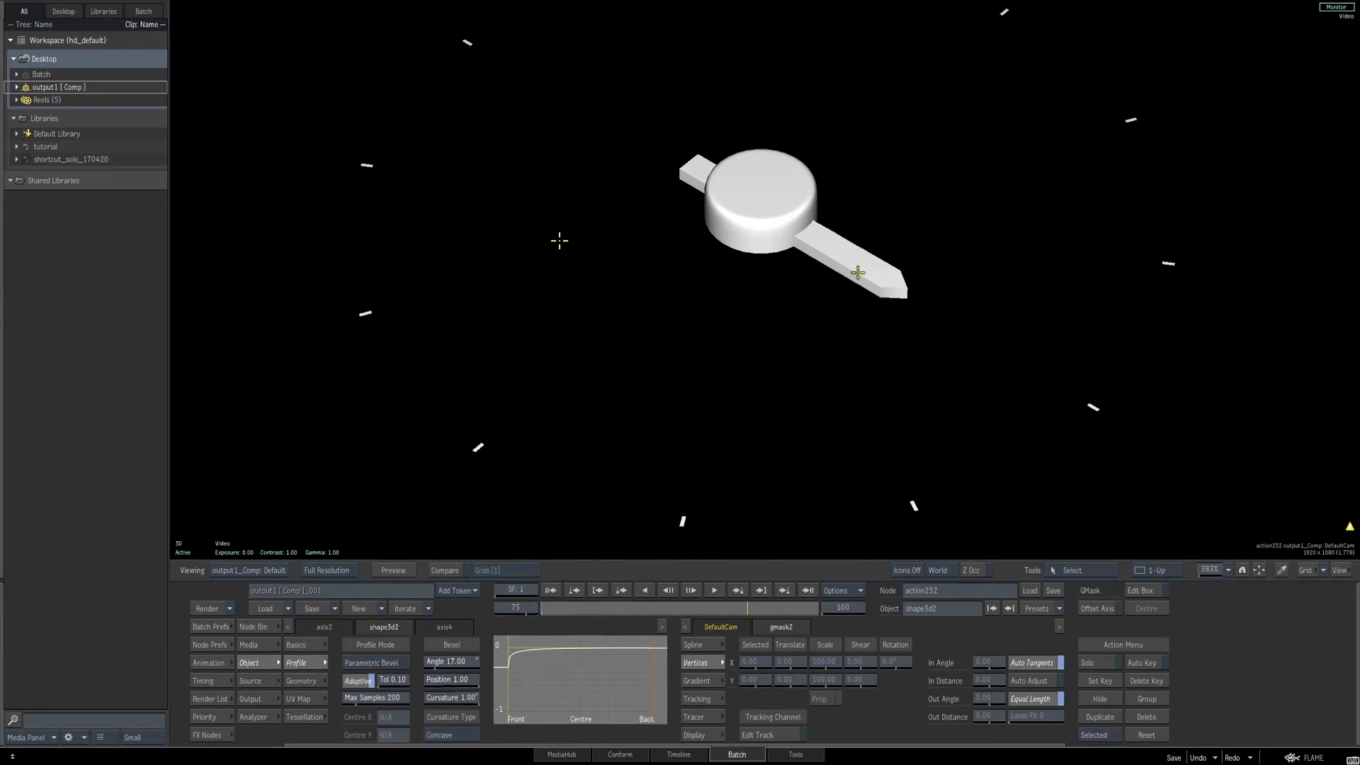
key("ctrl+i")
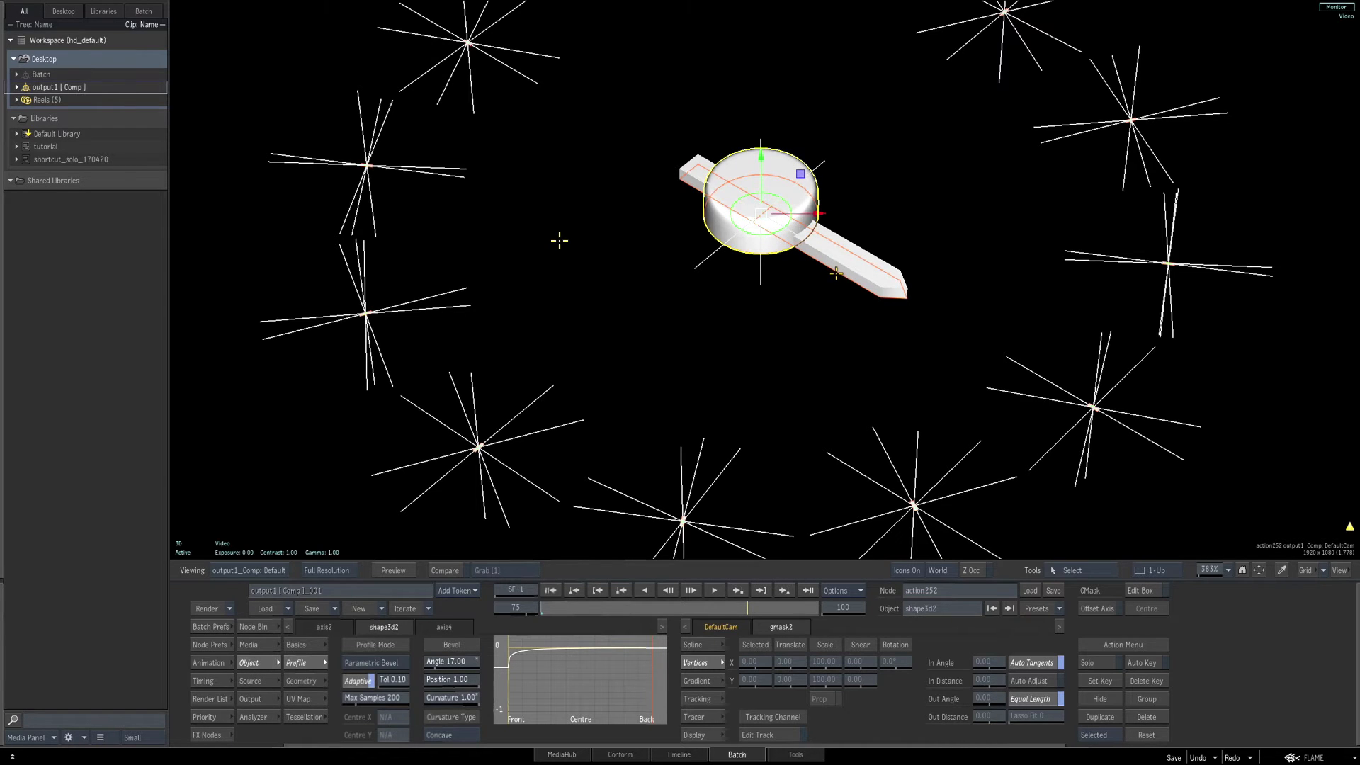
left_click(836, 273)
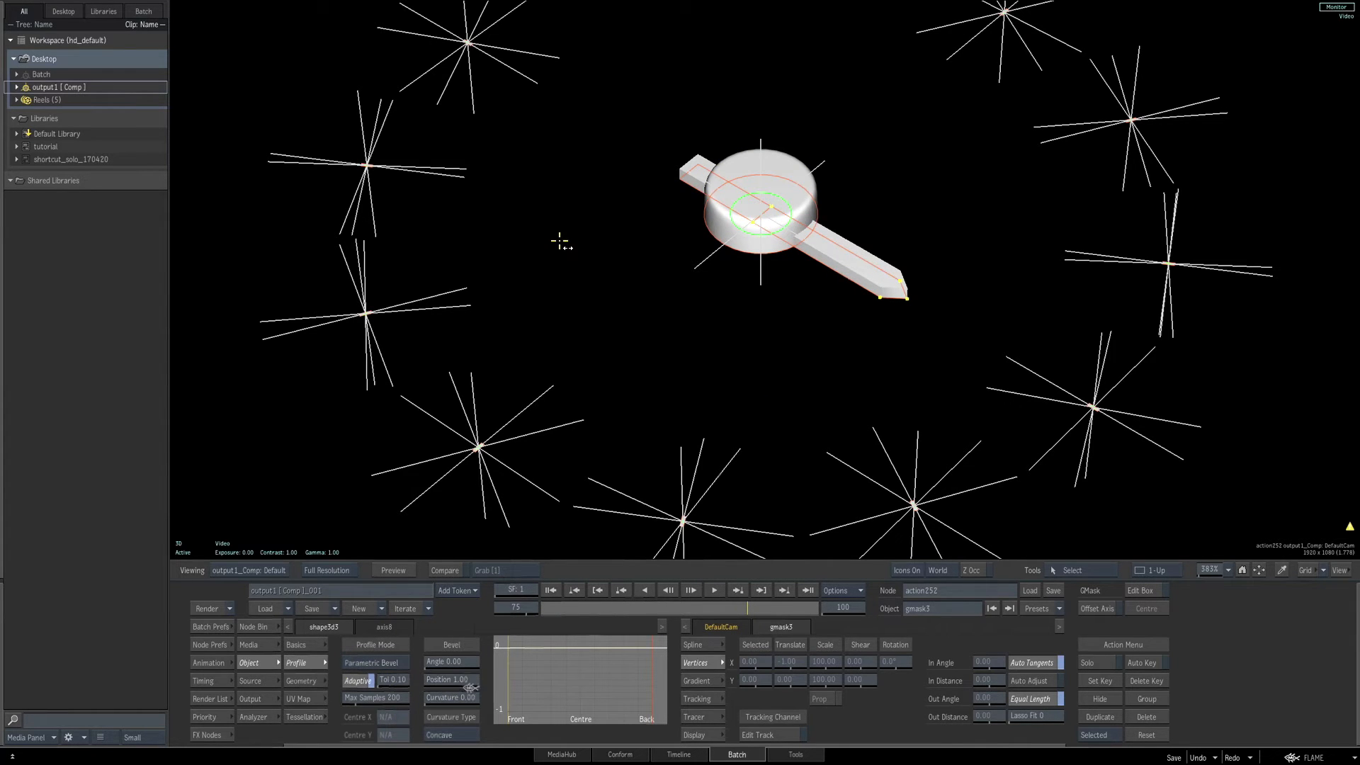
left_click_drag(444, 699, 506, 662)
left_click(451, 660)
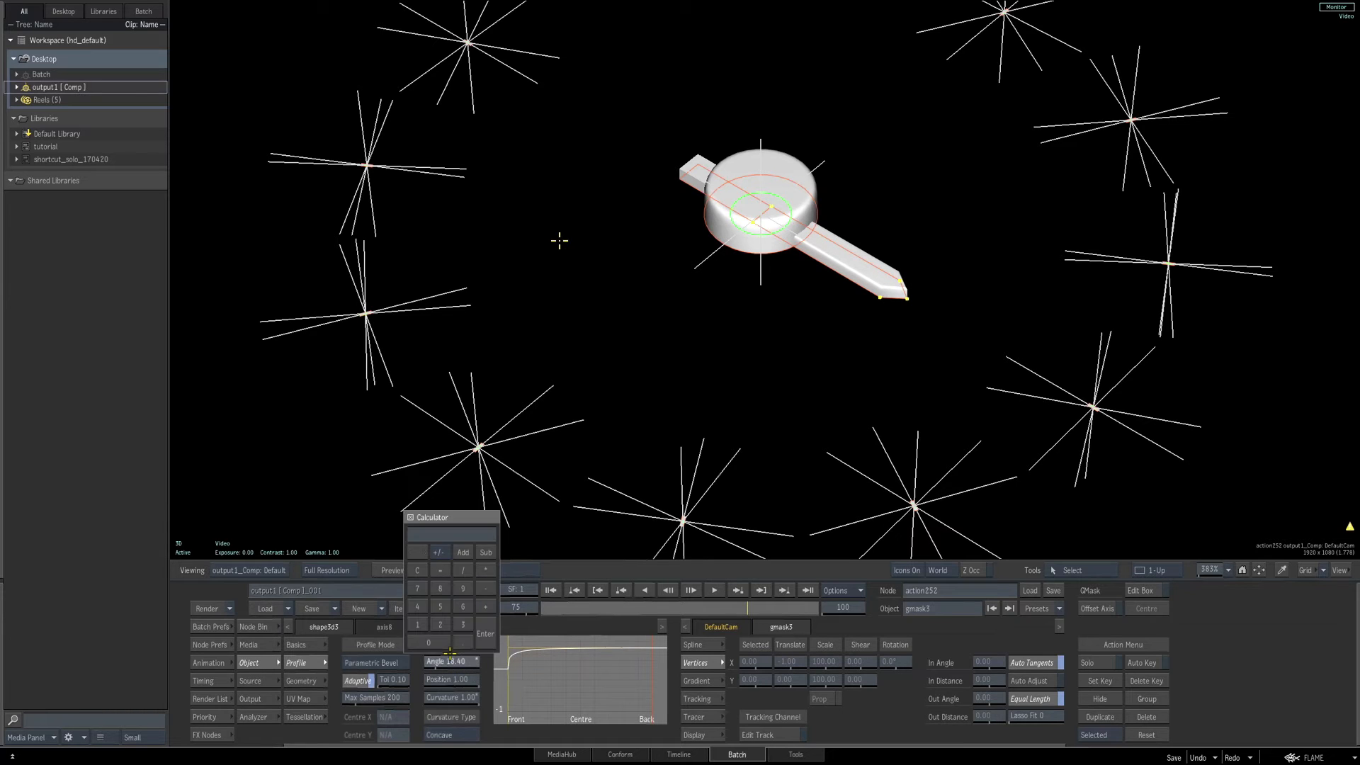
type("18")
key("Return")
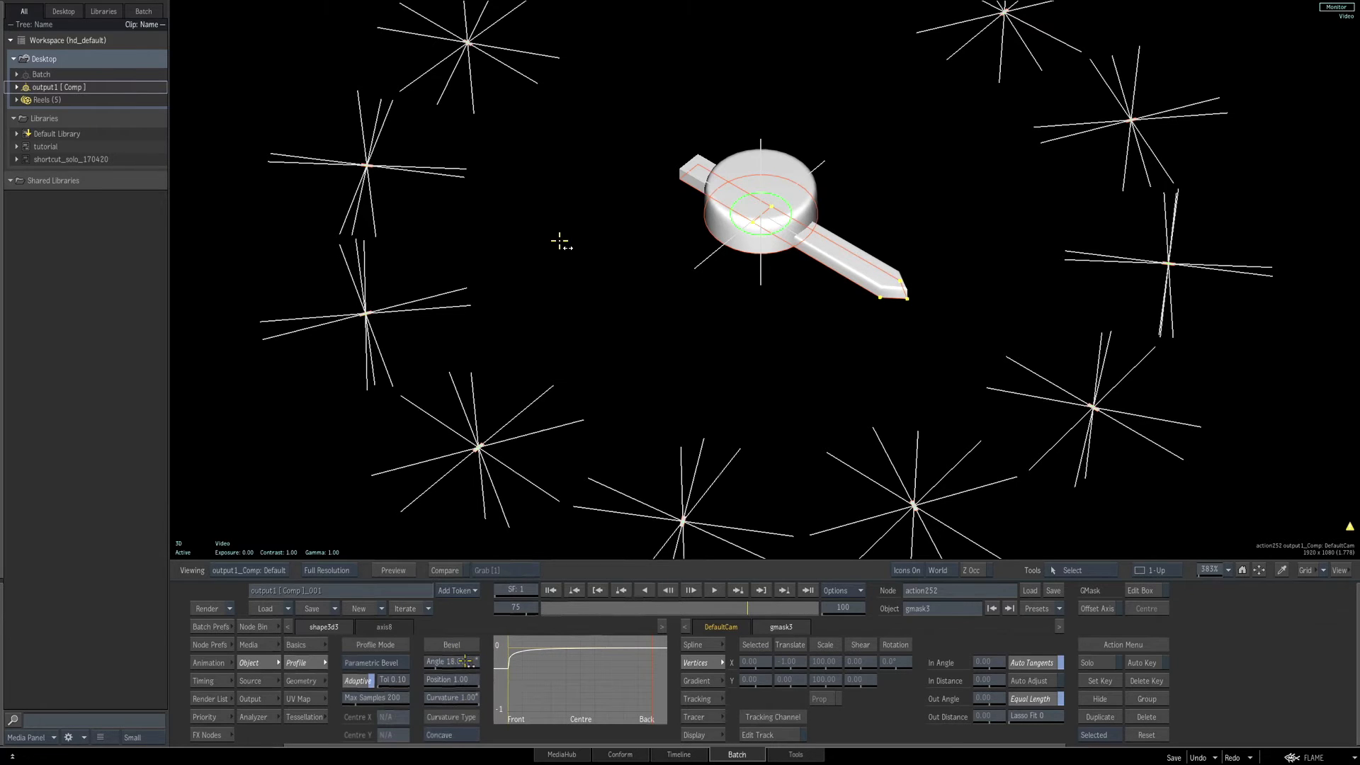
Give the rectangular tail's bevel a curvature of 1.00 and an angle of 18.00, and hide the viewport icons.
left_click(703, 168)
left_click_drag(471, 701, 608, 637)
left_click(452, 661)
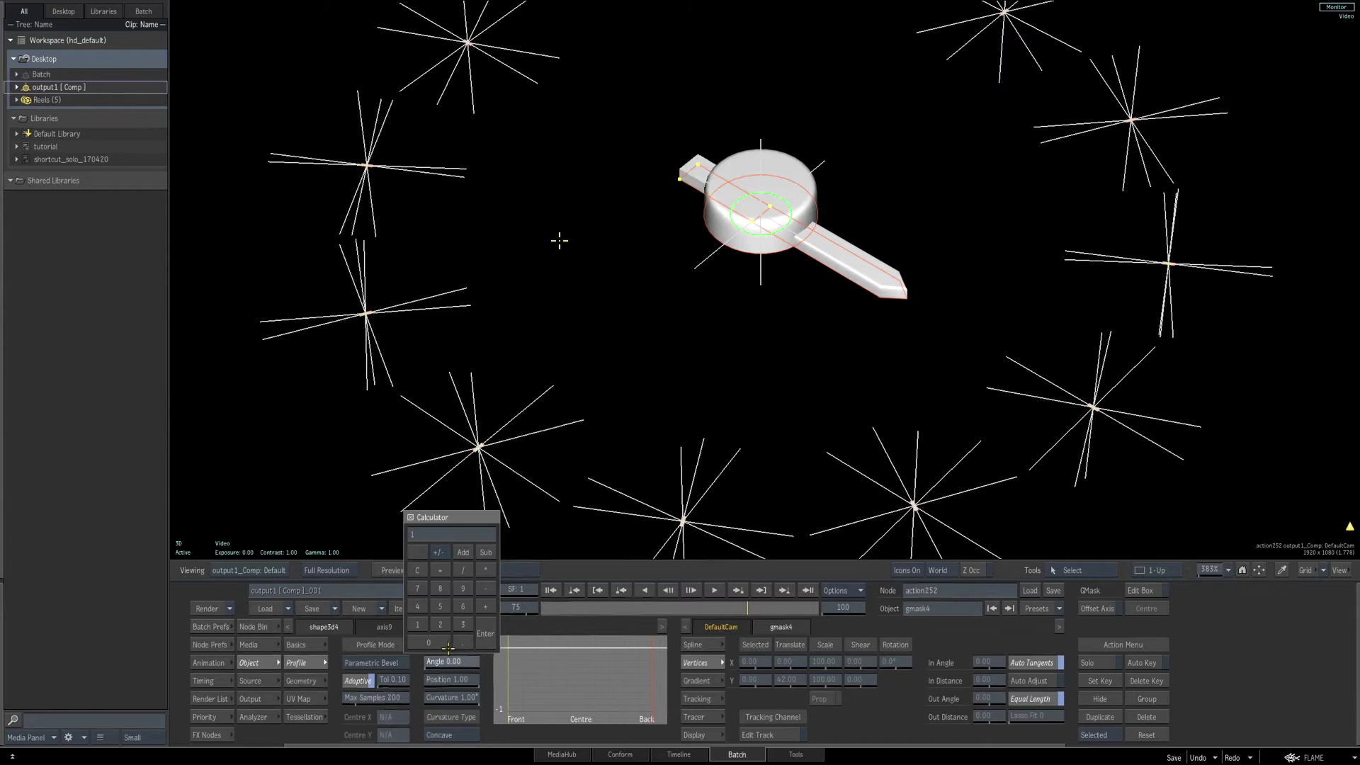
key("Return")
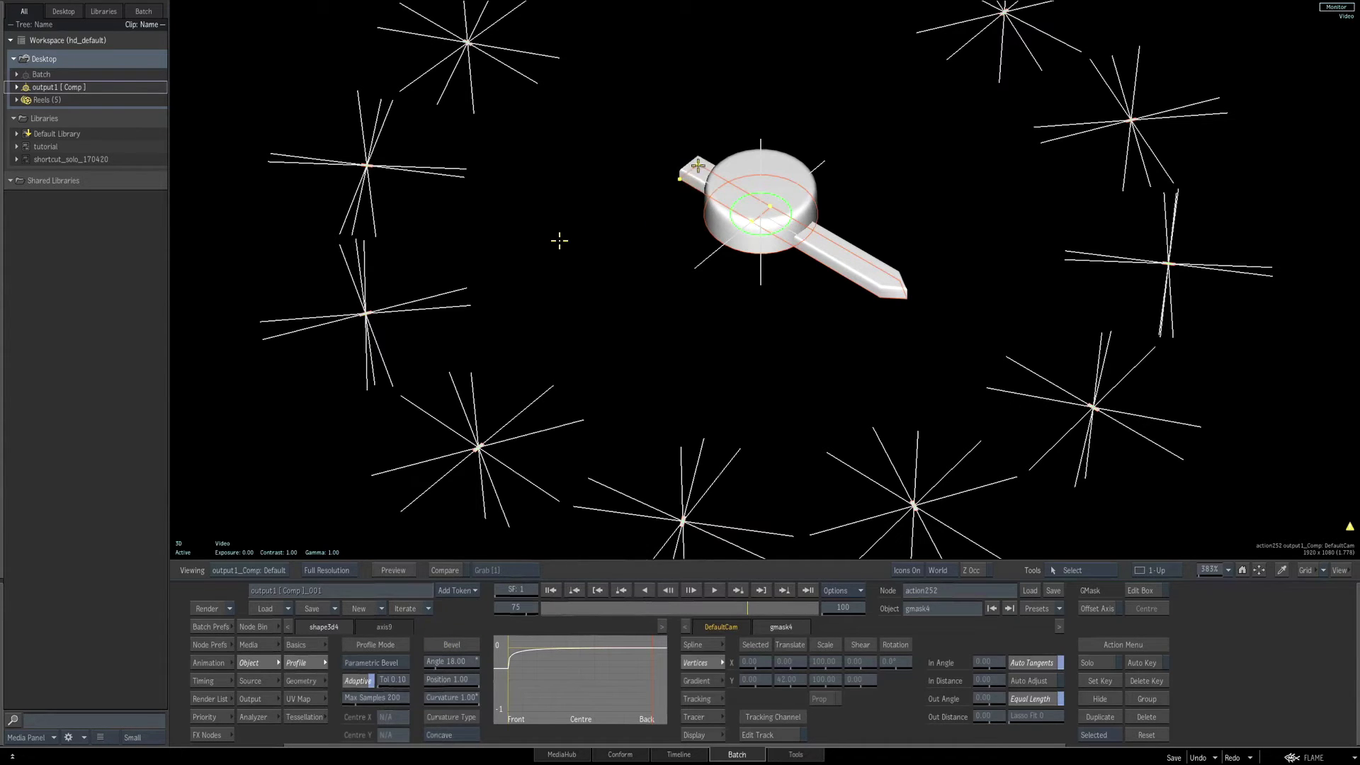
key("alt+i")
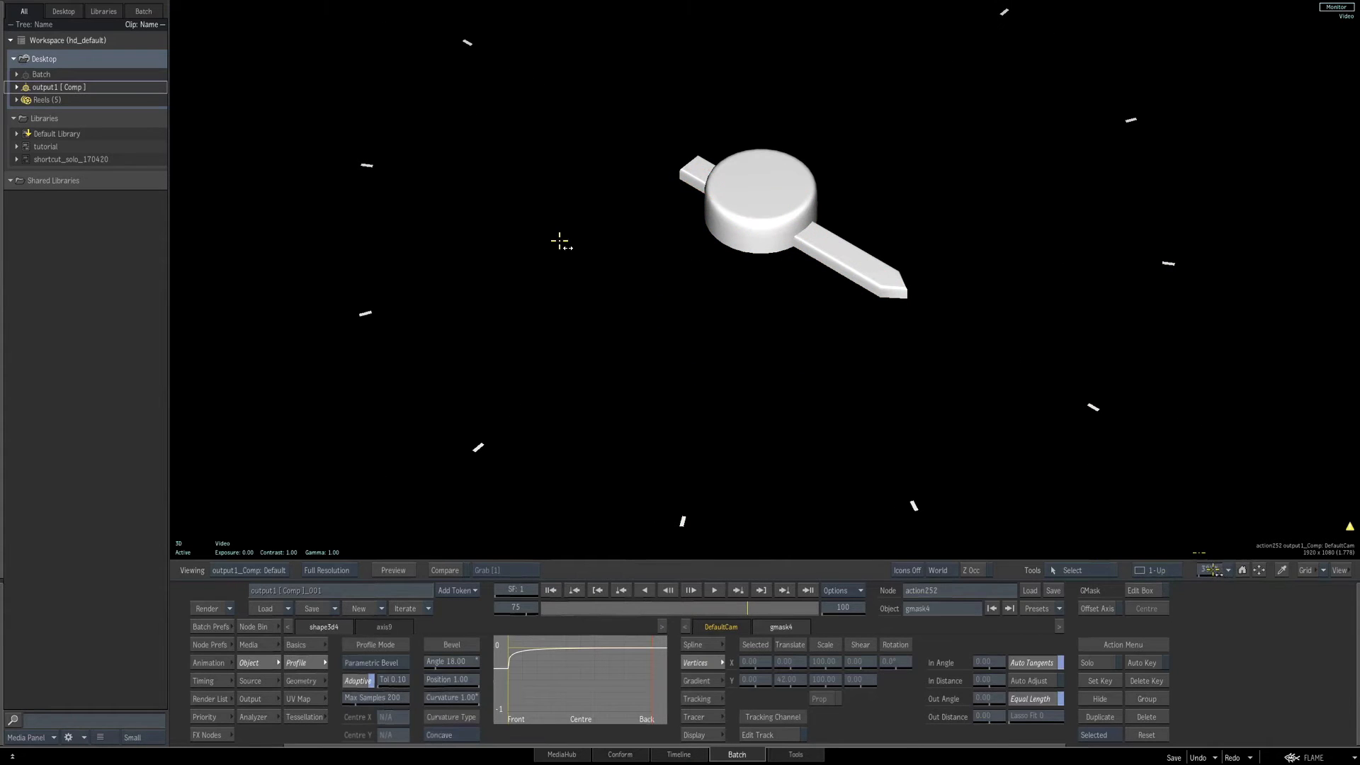
Copy the dial hierarchy under its parent axis and paste it into the schematic of the action209 node.
left_click_drag(1210, 570, 1109, 547)
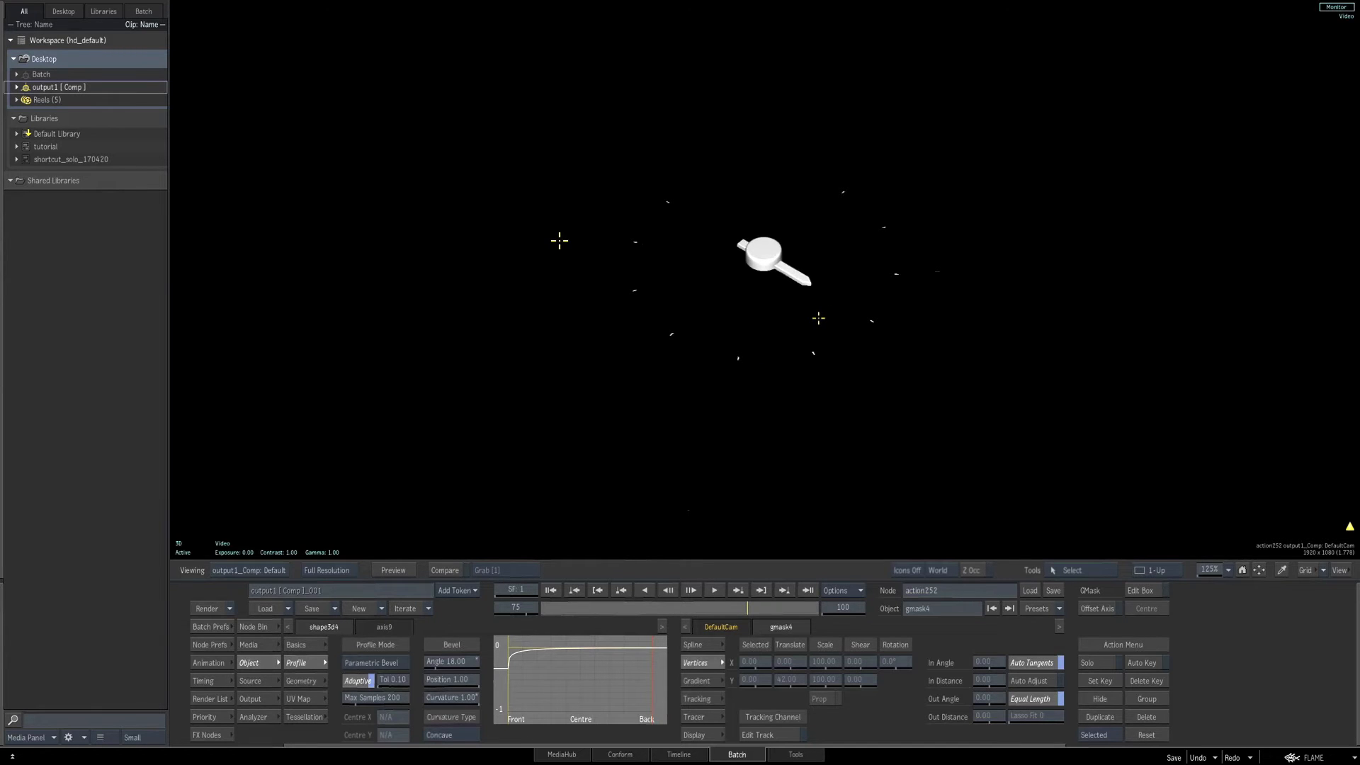
key("F8")
left_click_drag(761, 86, 801, 95)
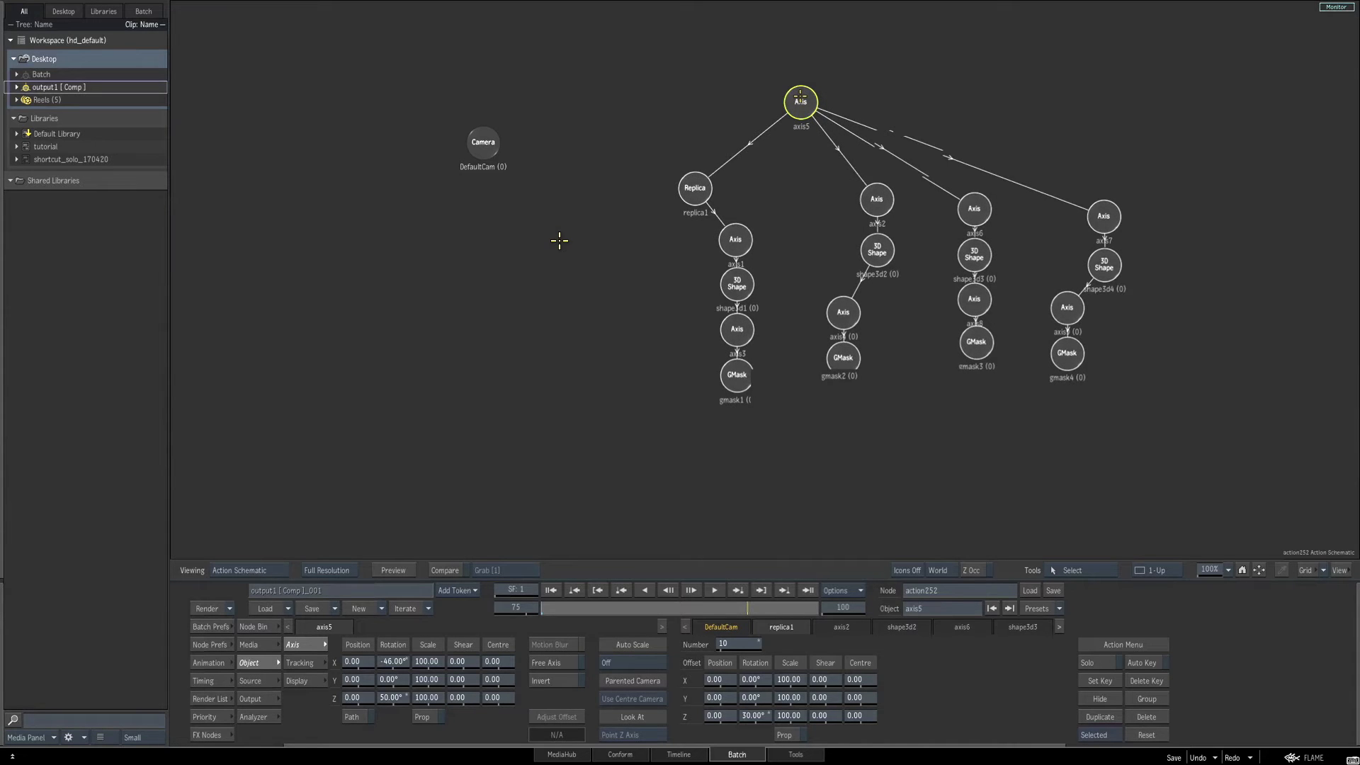
mouse_move(801, 95)
left_mouse_down()
mouse_move(792, 110)
mouse_move(798, 78)
left_mouse_up()
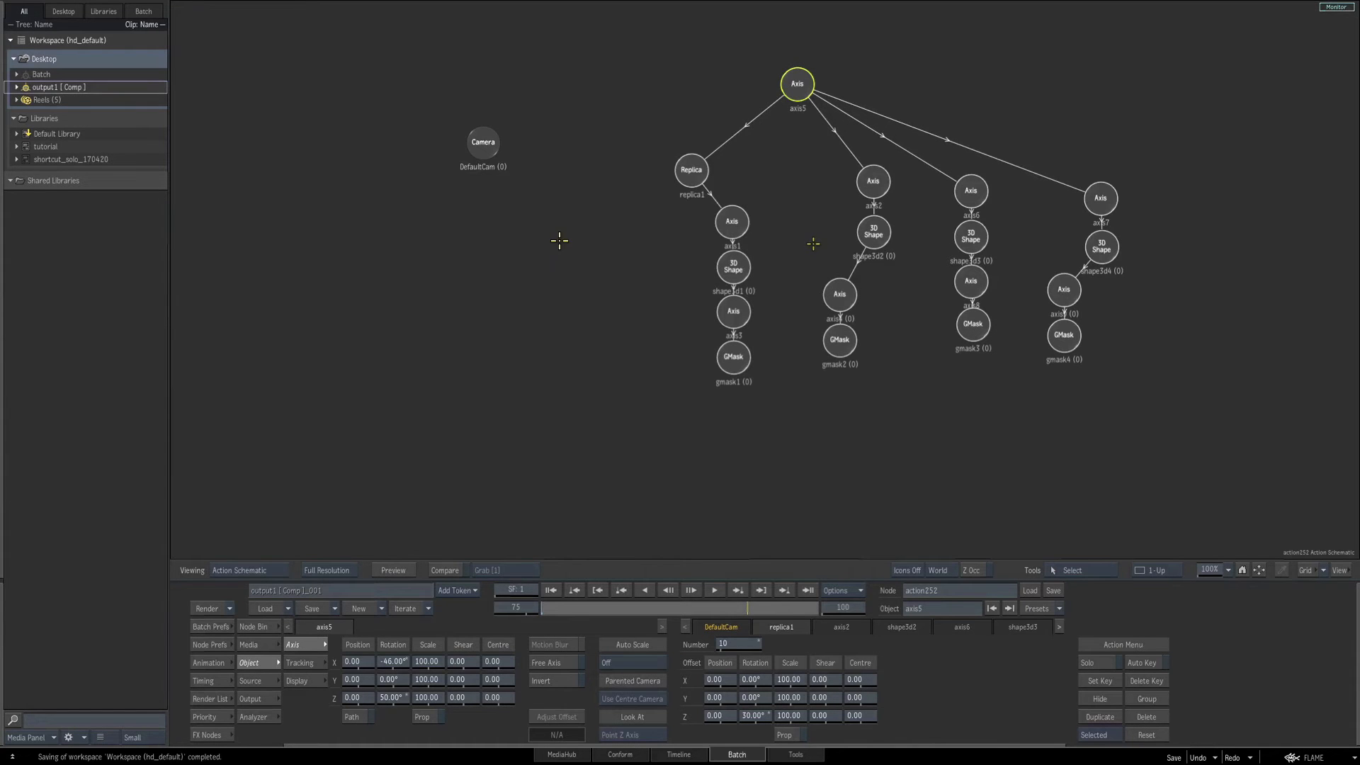
key("Escape")
left_click(795, 302)
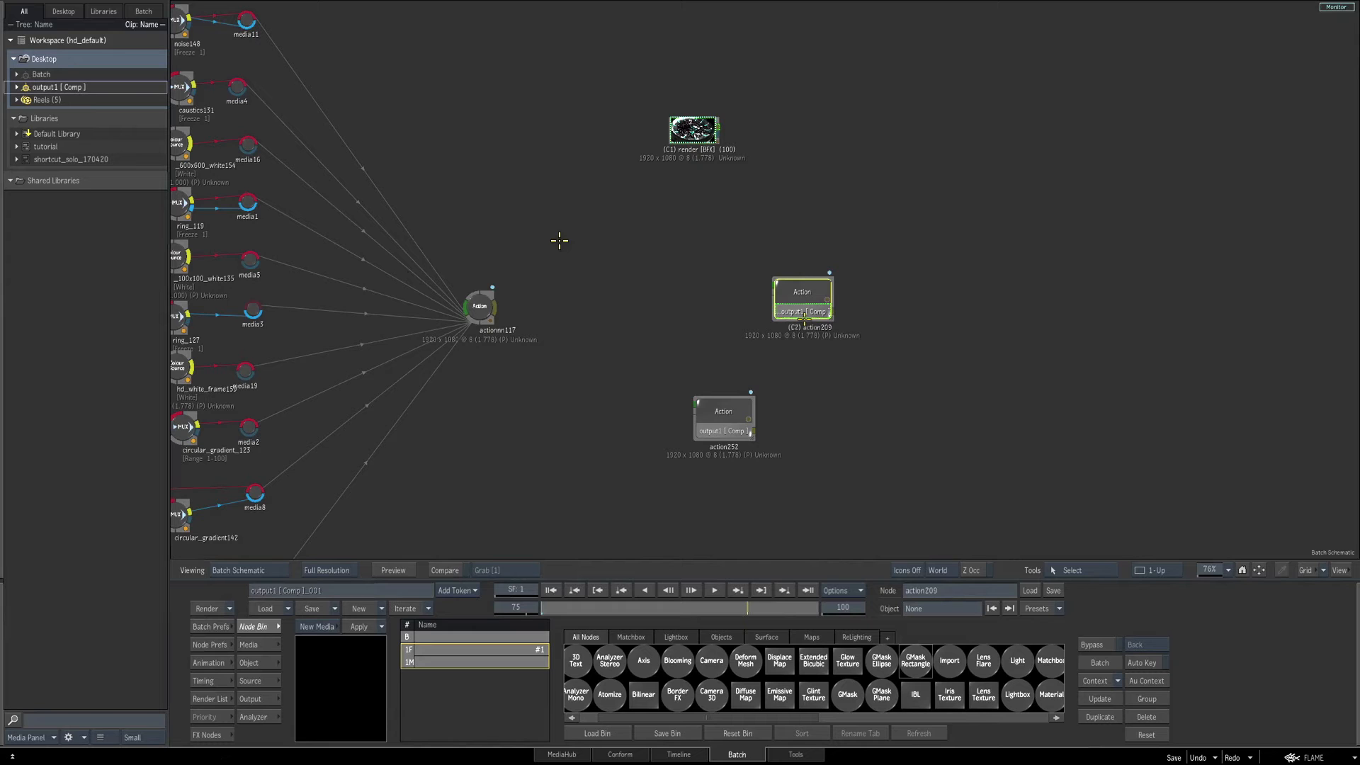
double_click(803, 316)
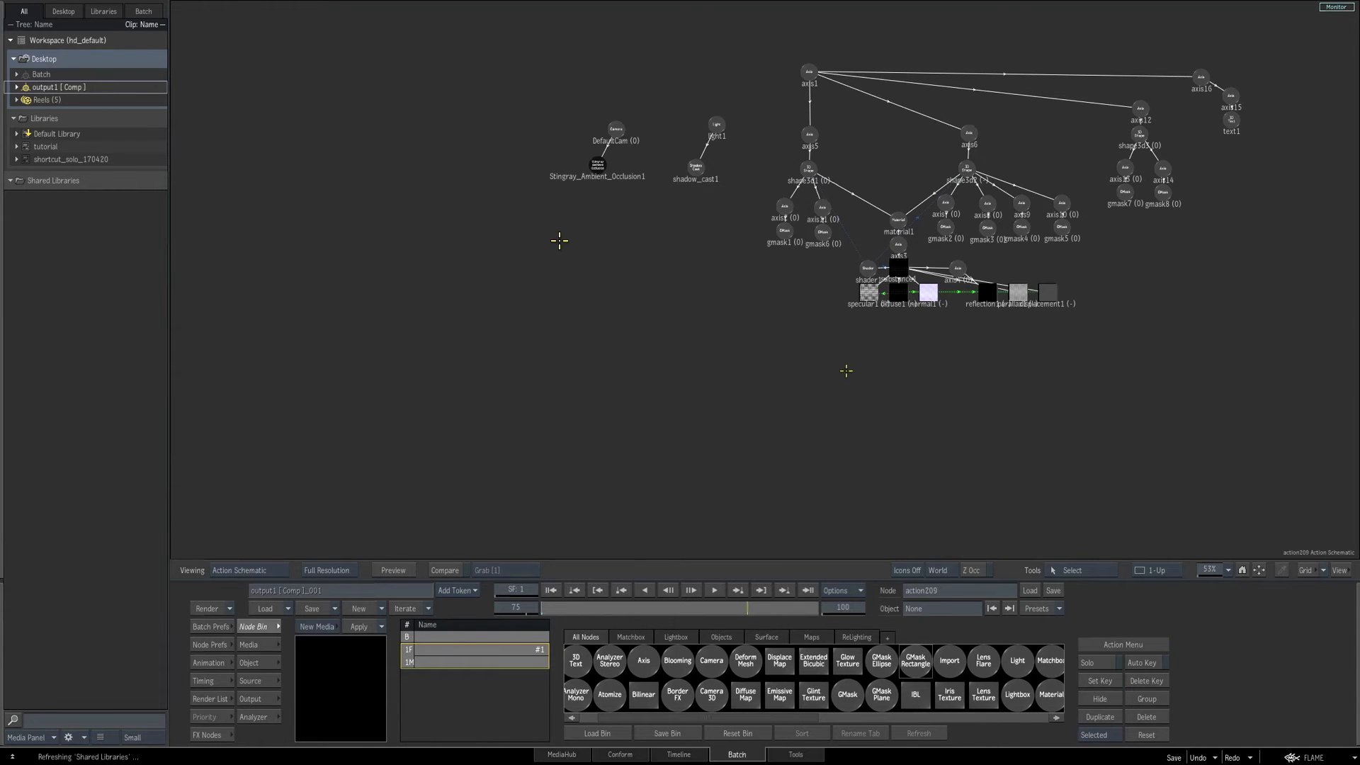
key("ctrl+v")
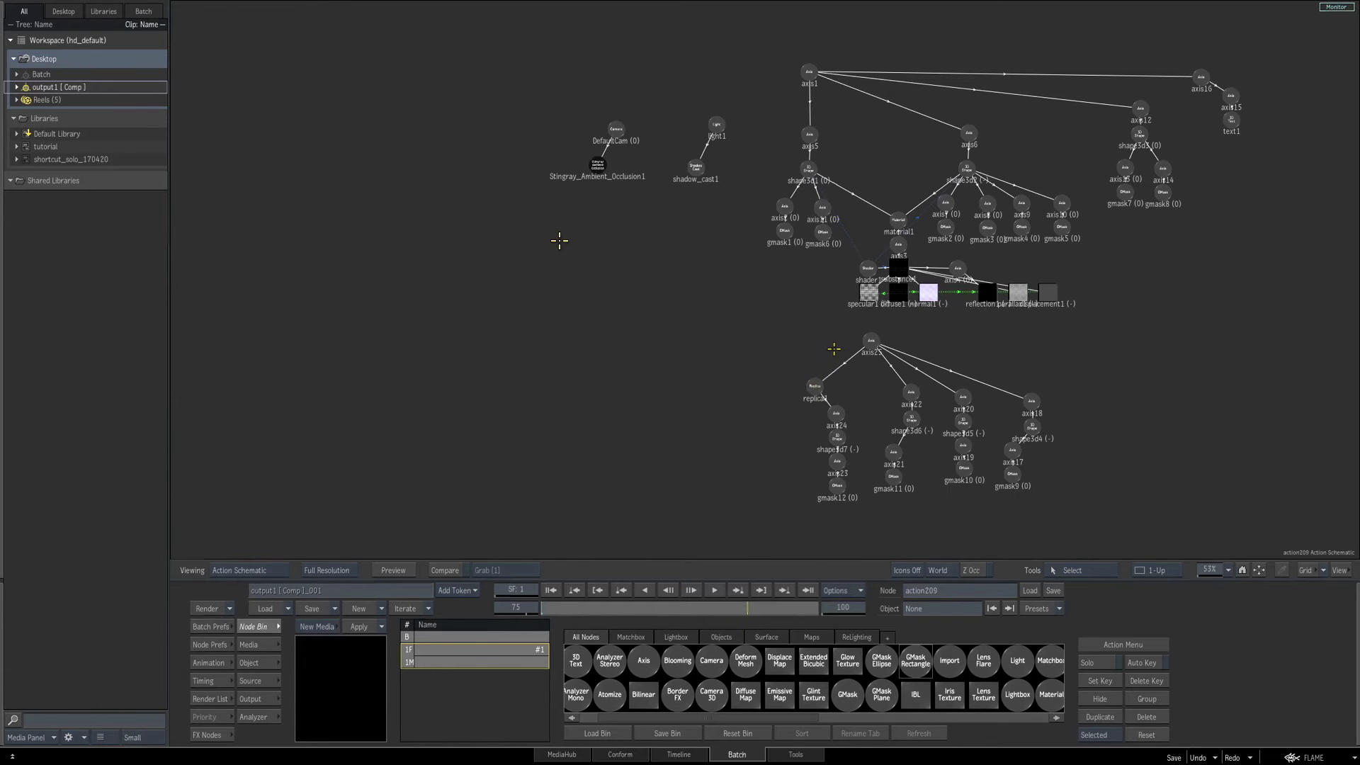
Move the pasted dial hierarchy clear of the existing watch-face nodes and check it in the camera view.
left_click_drag(977, 354, 765, 367)
left_click_drag(658, 351, 1125, 154)
left_click_drag(1117, 105, 946, 159)
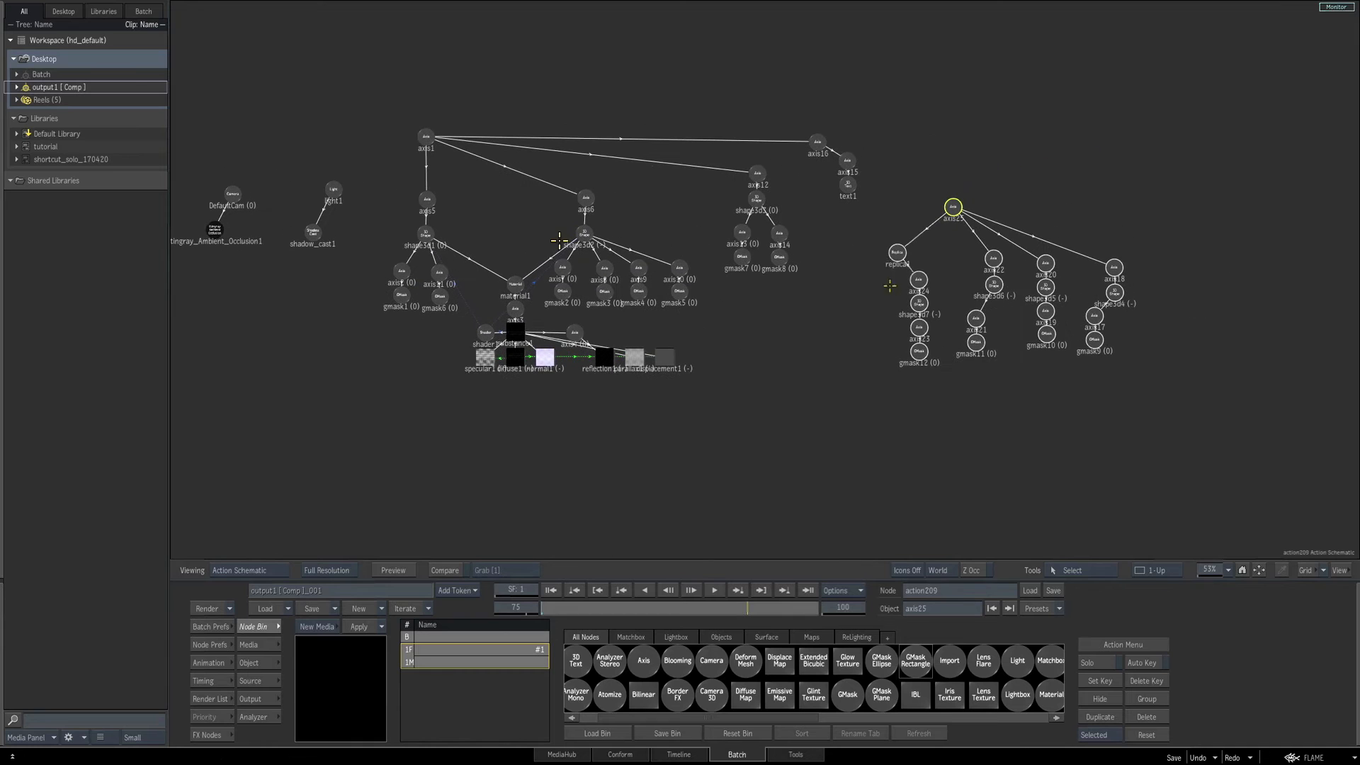
key("F4")
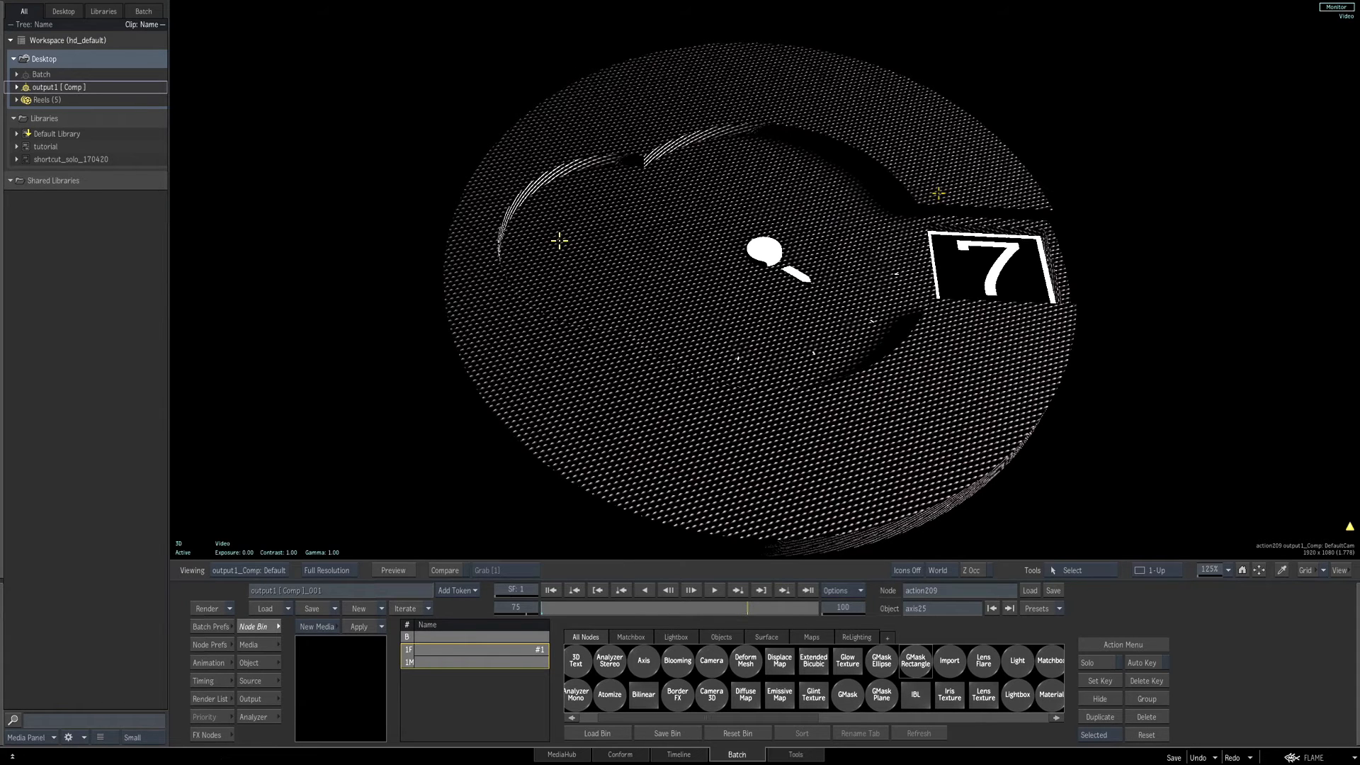
key("F4")
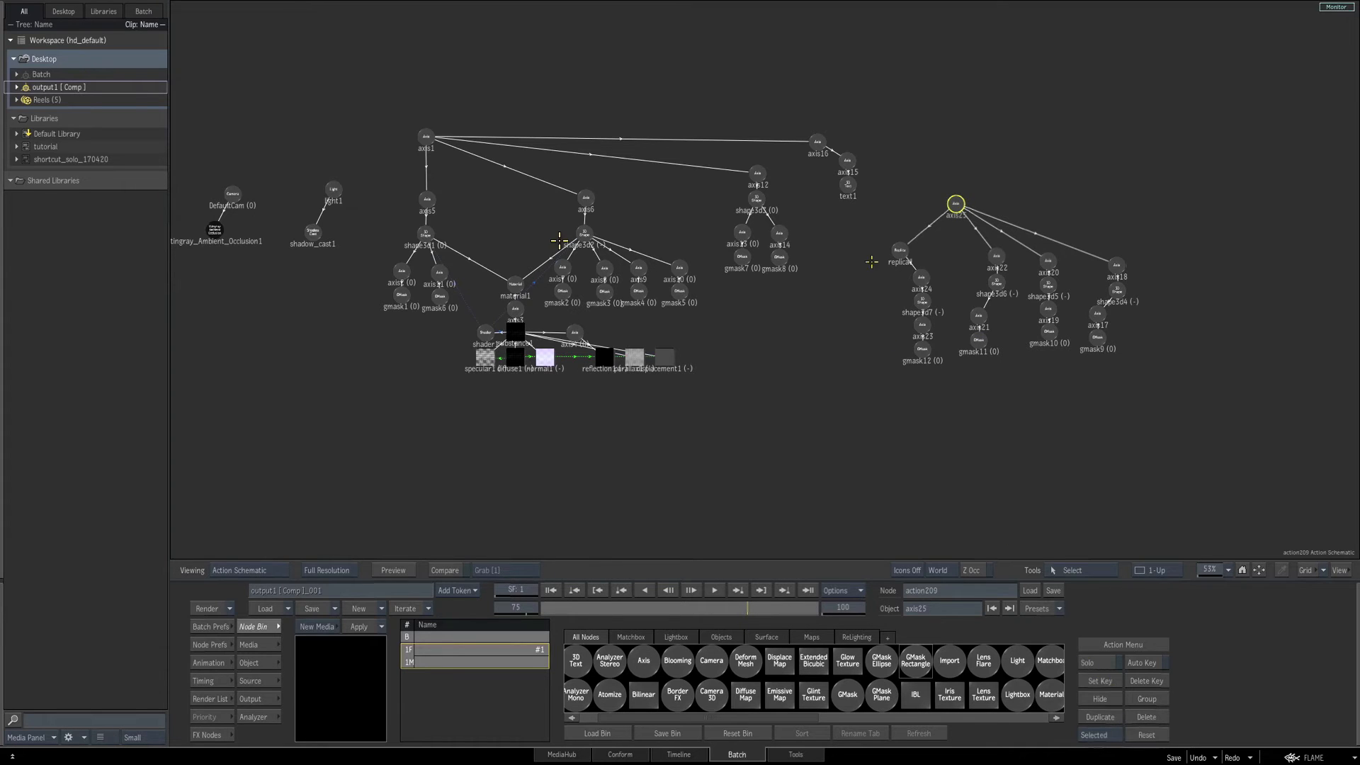
Parent the pasted dial's axis25 to axis1 and place axis1 above all of its branches.
left_click_drag(443, 125, 964, 200)
left_click_drag(831, 47, 832, 49)
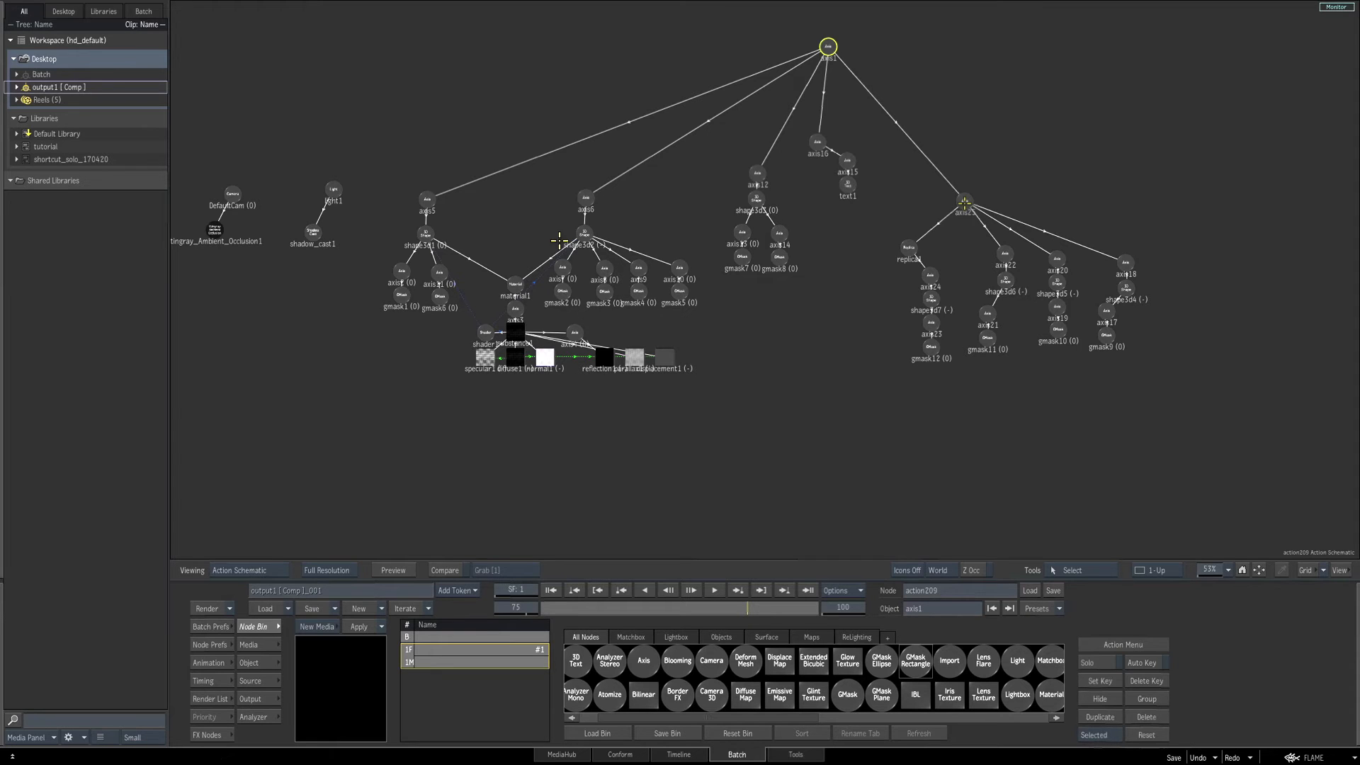
left_click(964, 204)
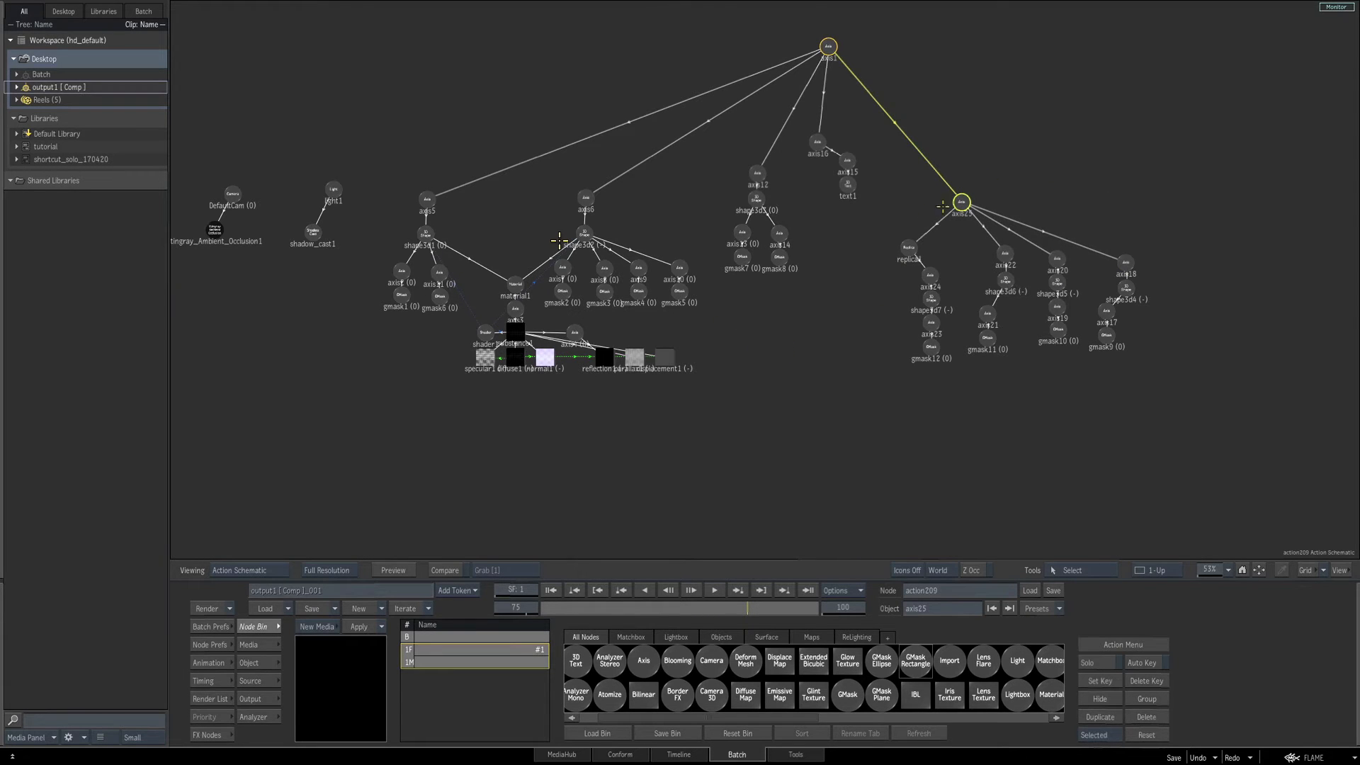
Move axis25 to -227 in X, raise it slightly in Z above the watch face, and scale it proportionally to 73.
key("F4")
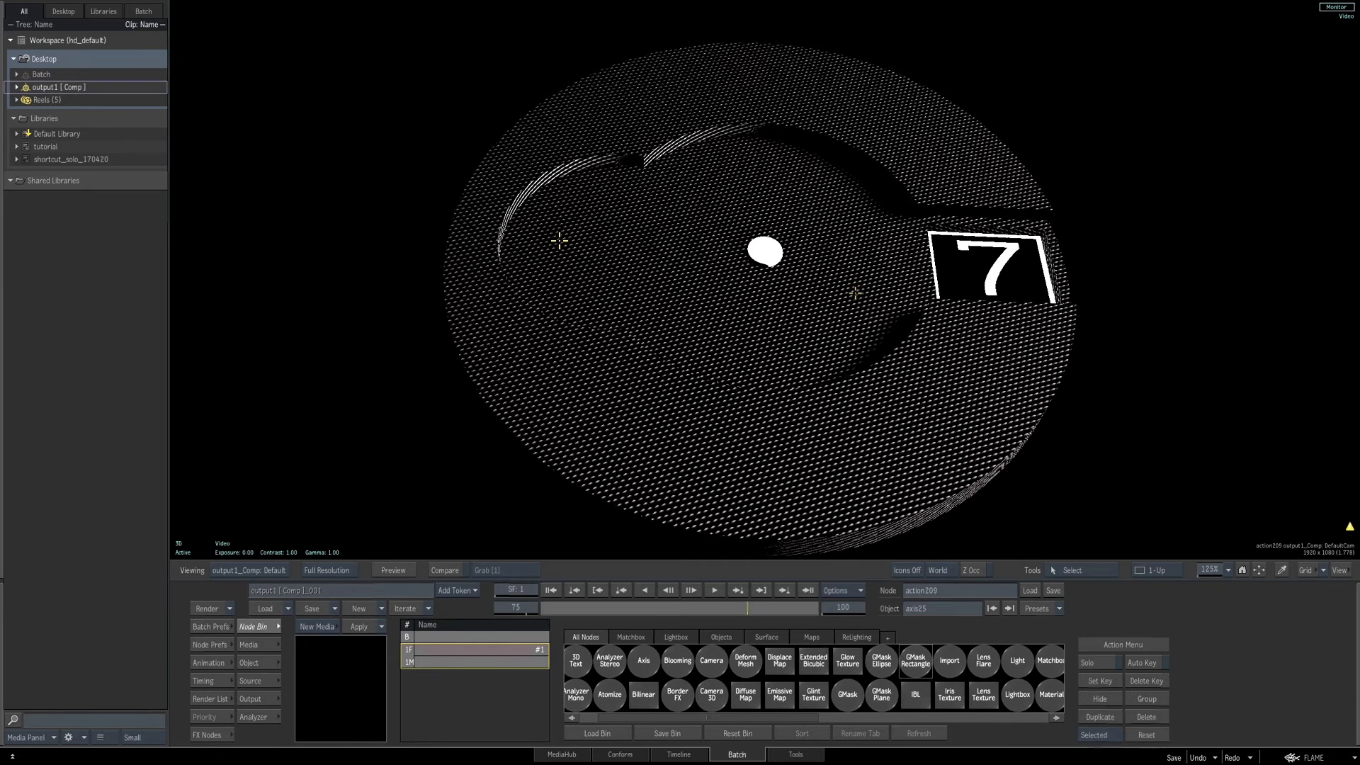
left_click(250, 663)
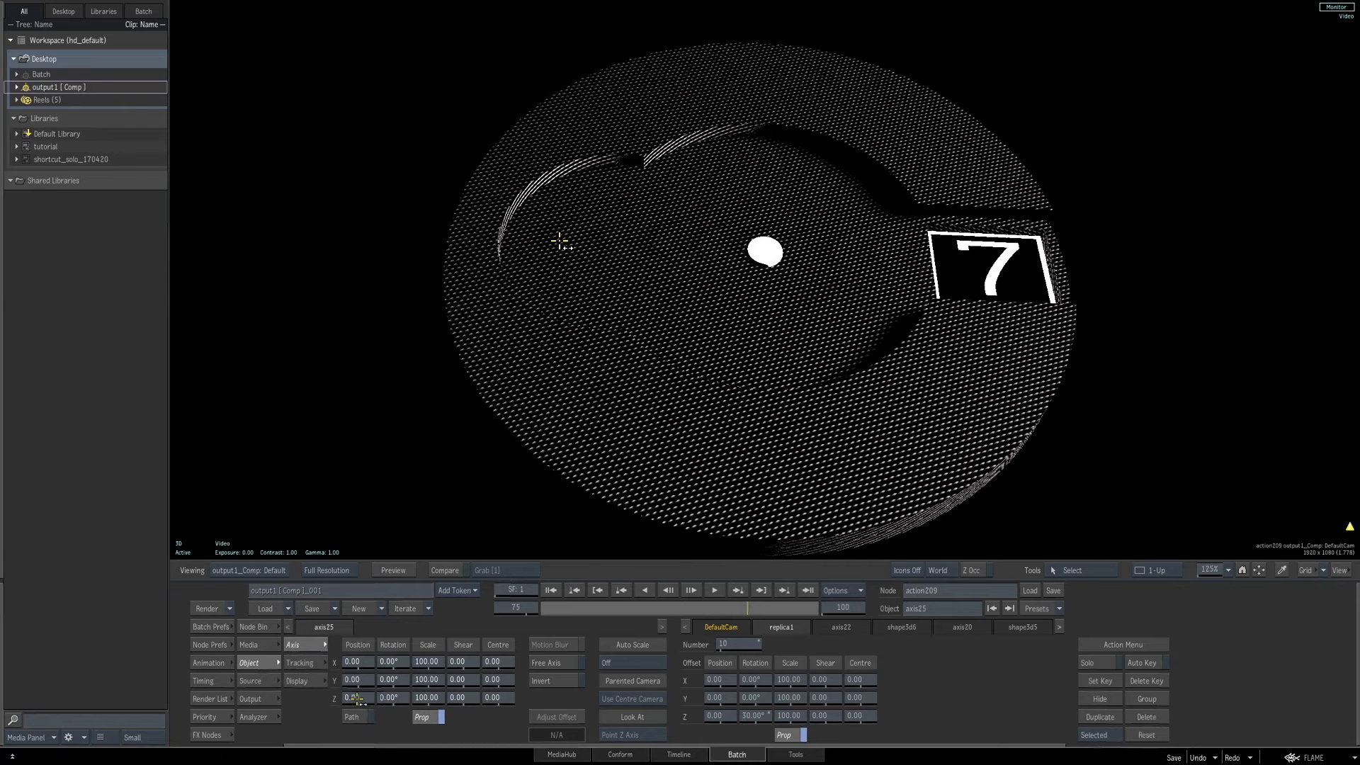
left_click_drag(361, 697, 363, 705)
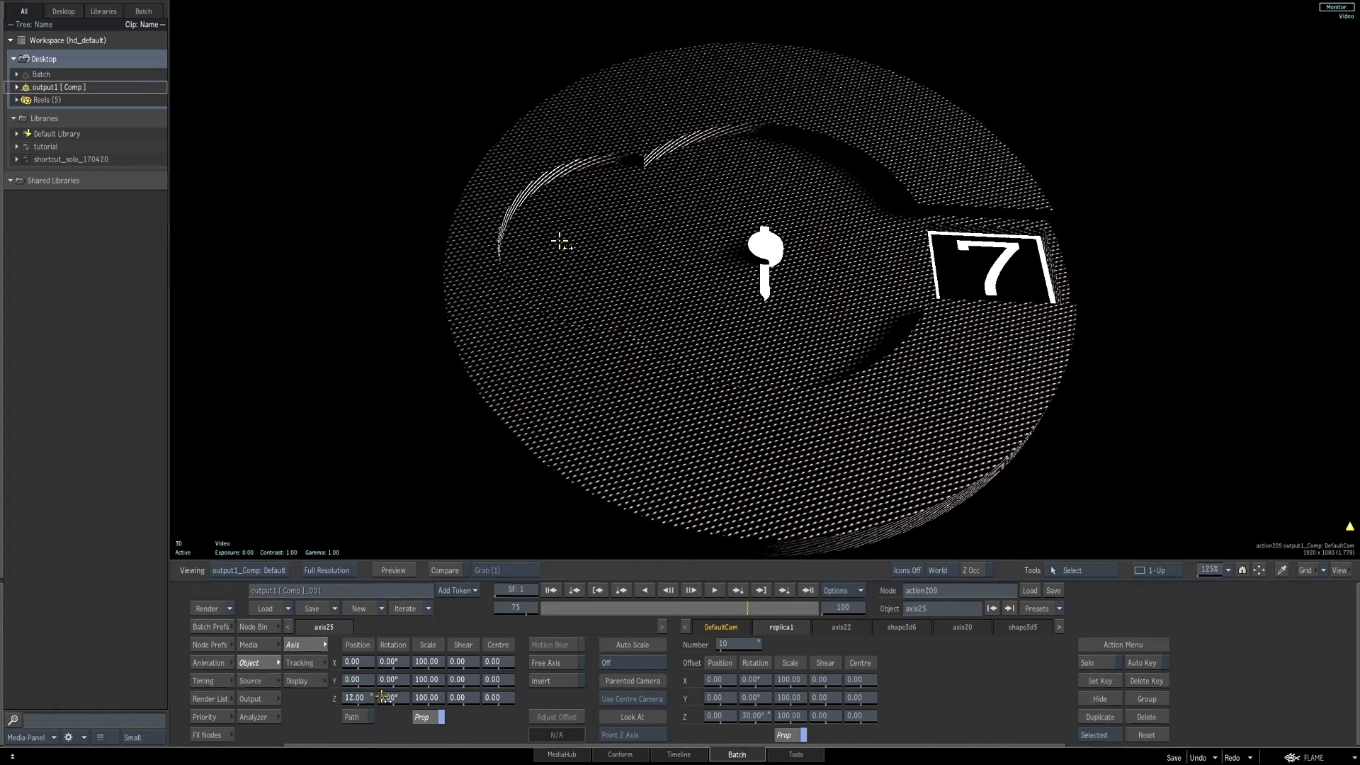
left_click_drag(426, 661, 371, 670)
left_click_drag(363, 698, 265, 671)
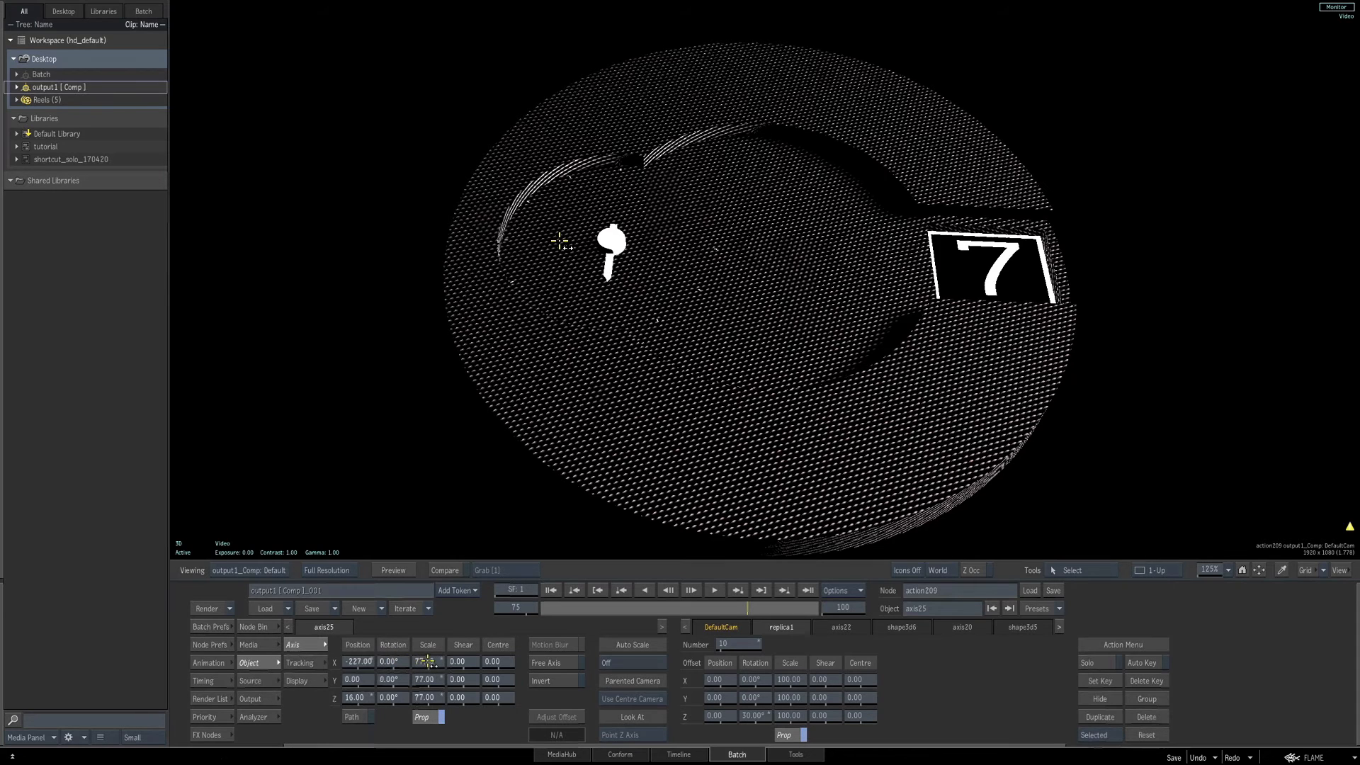
left_click_drag(430, 663, 411, 661)
Insert a new Axis node between axis25 and the hub, hand and tail axes, leaving the replica branch directly under axis25.
key("F4")
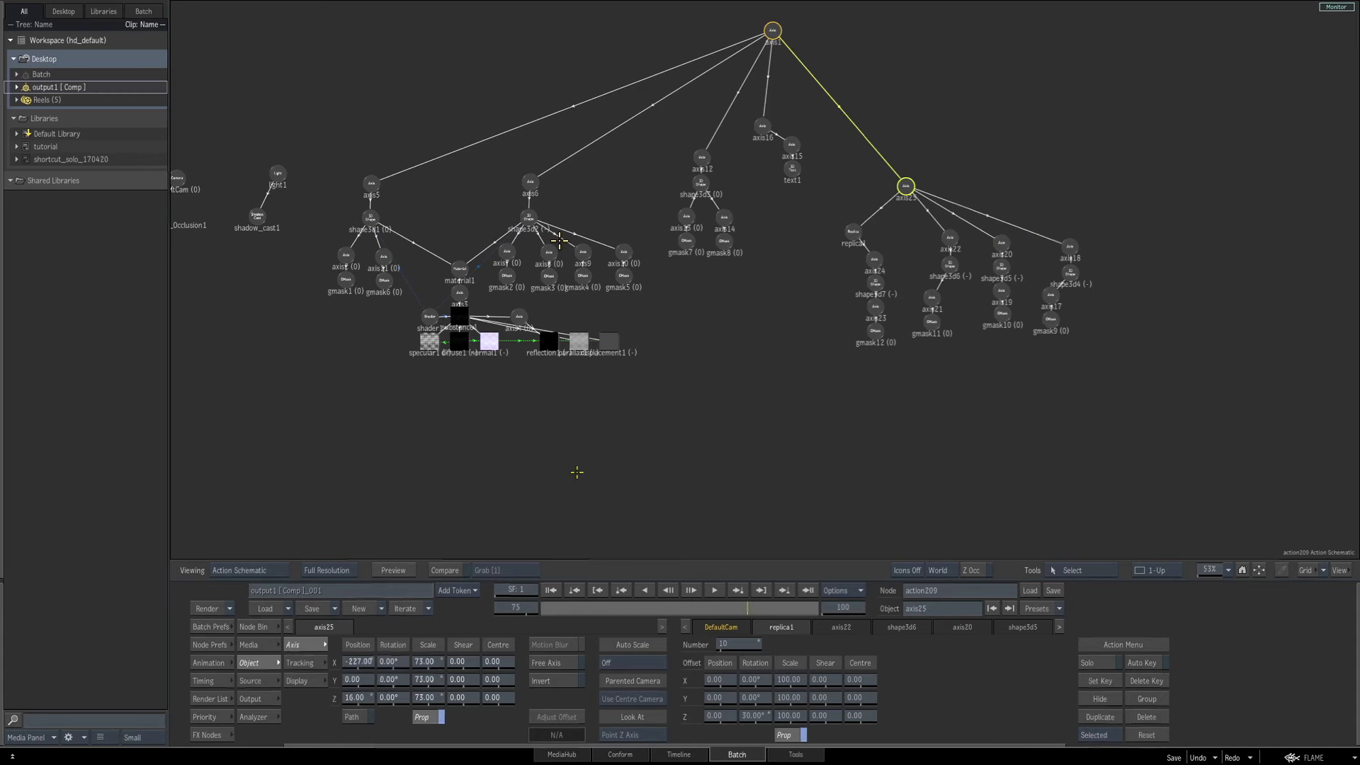
left_click(252, 627)
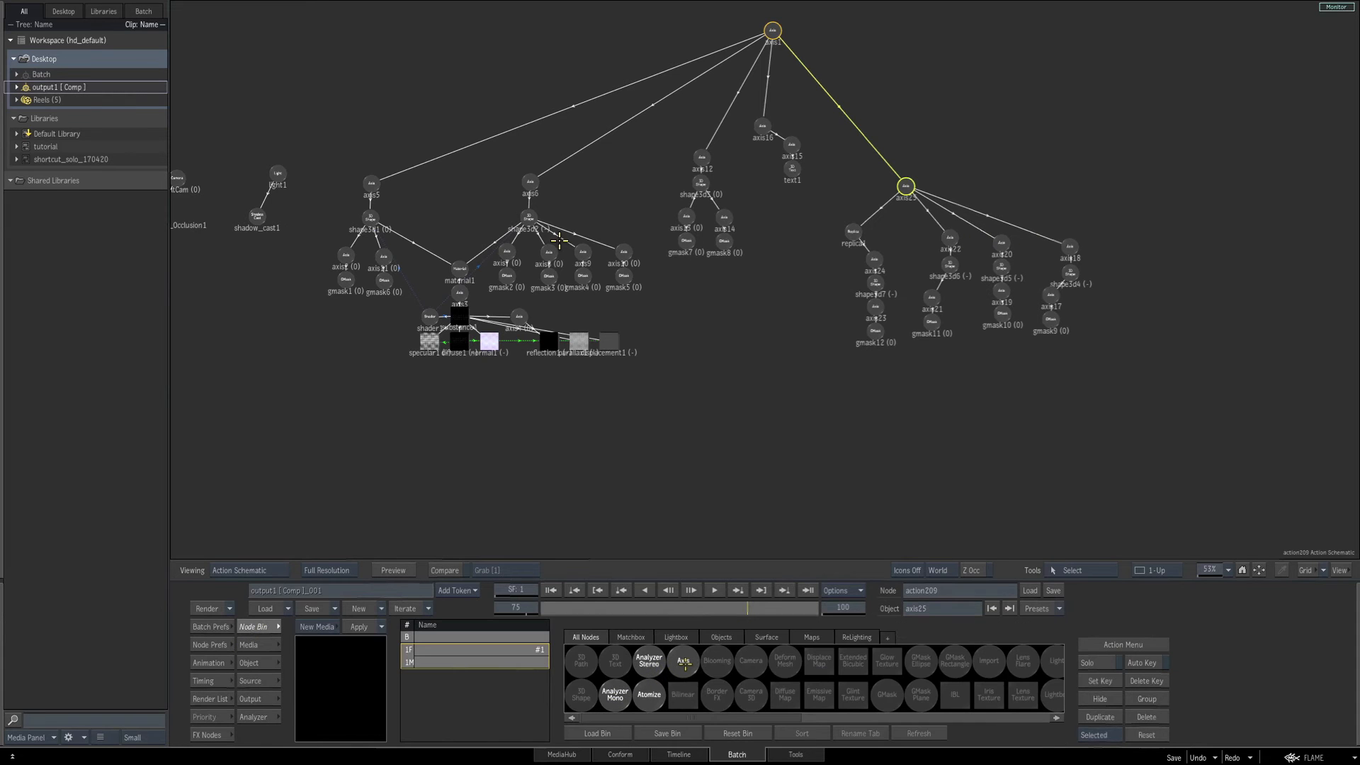
left_click_drag(685, 662, 1020, 186)
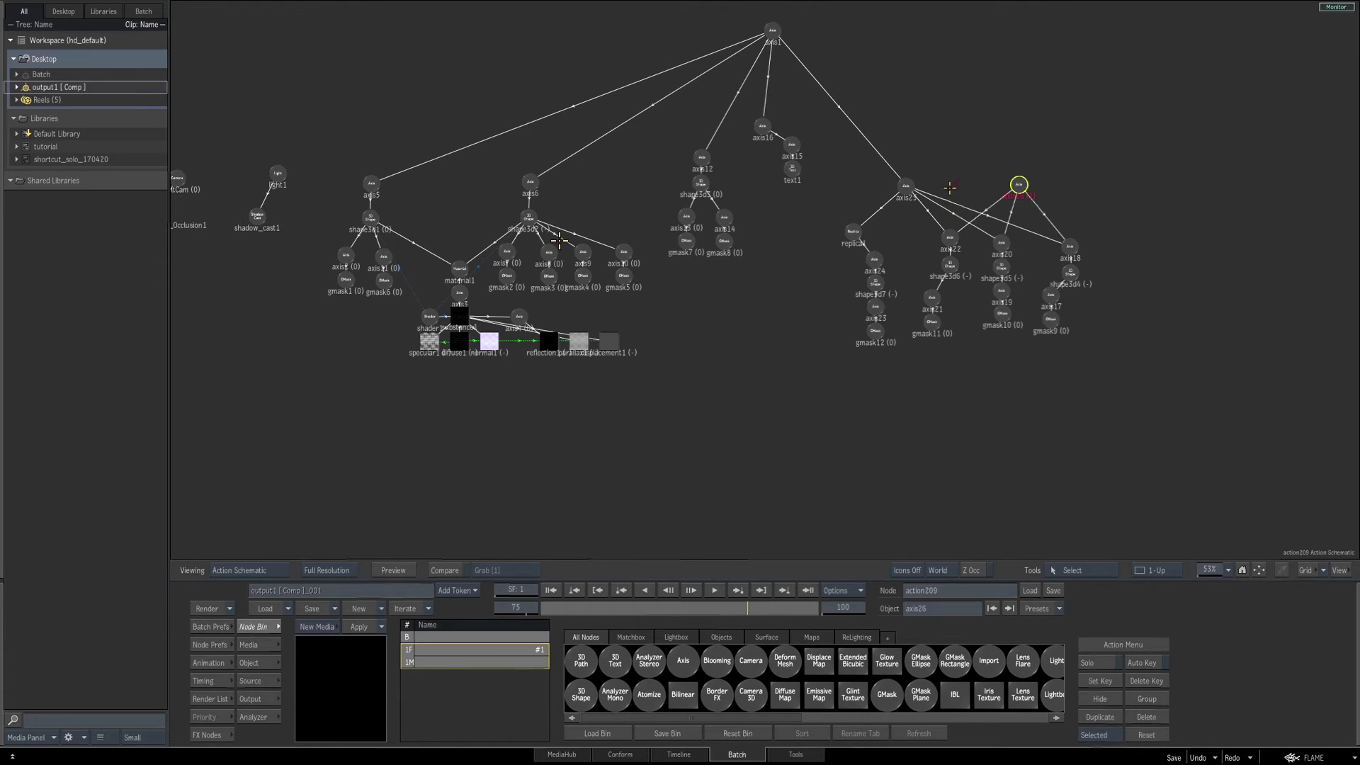
left_click_drag(949, 187, 917, 240)
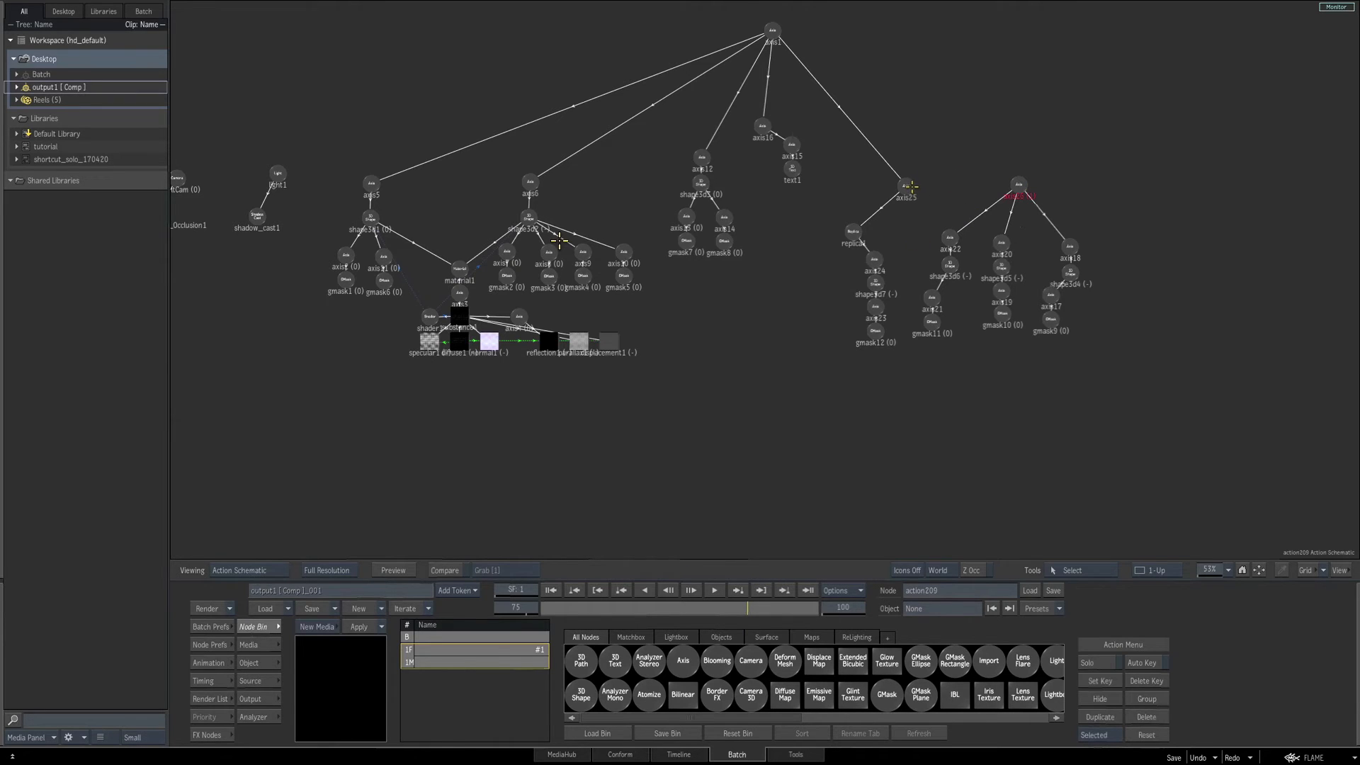
left_click(912, 178)
left_click_drag(916, 176, 1025, 201)
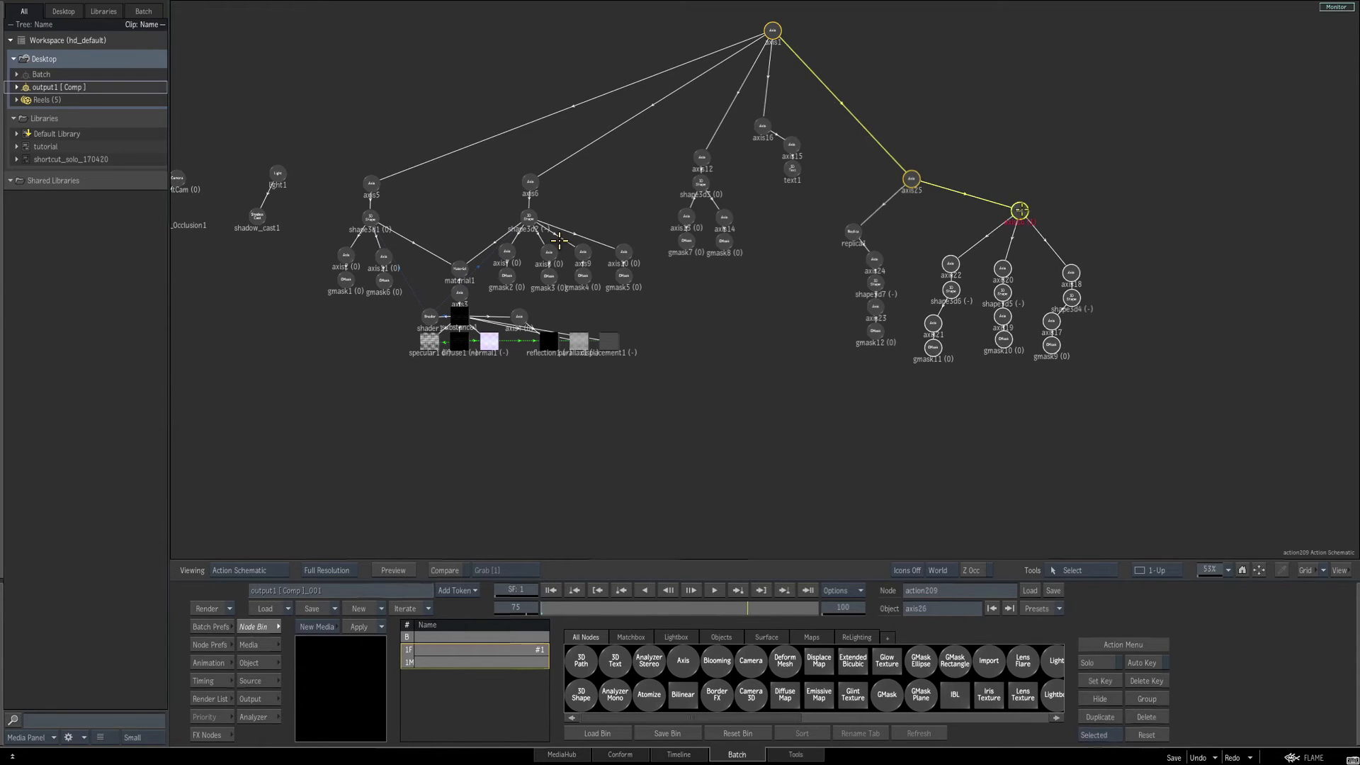
left_click_drag(1025, 206, 1008, 218)
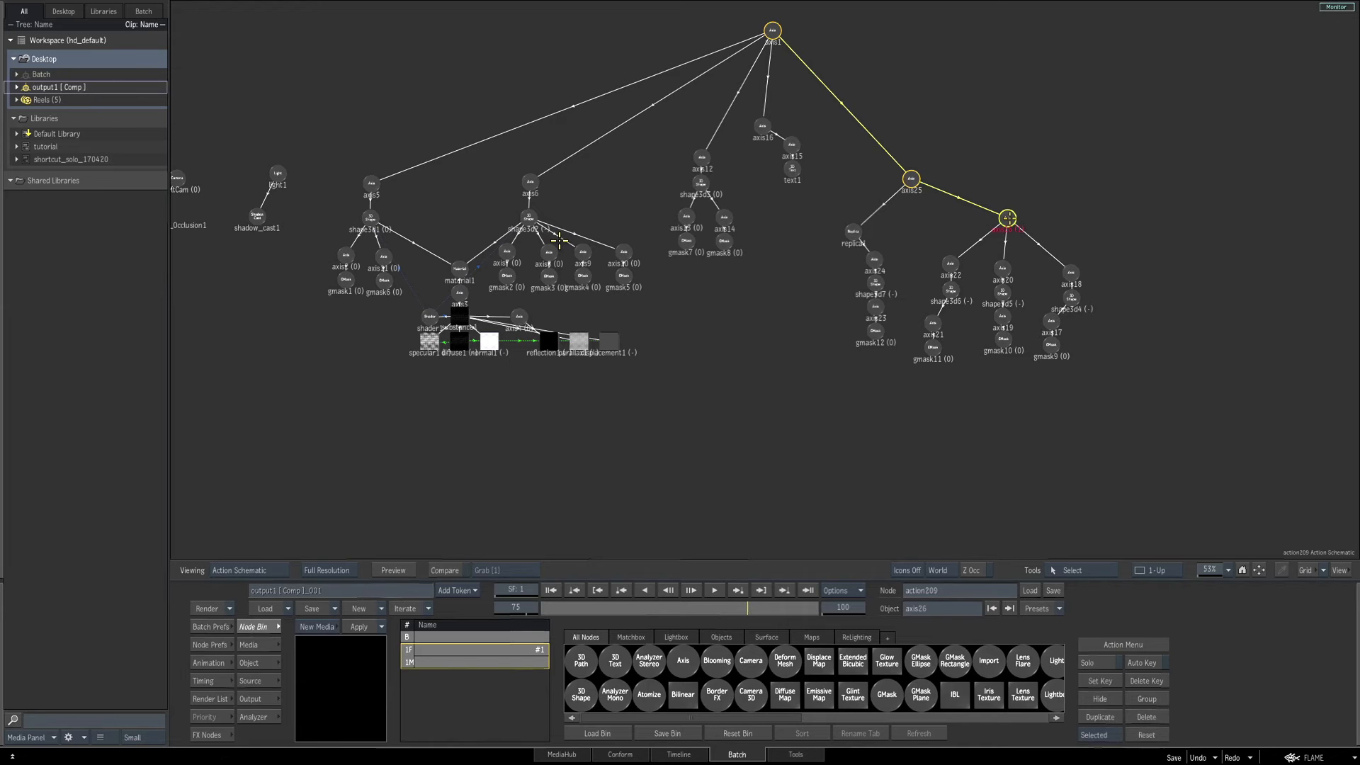
Rotate the new hub-and-hand axis to -12° in Z.
key("F4")
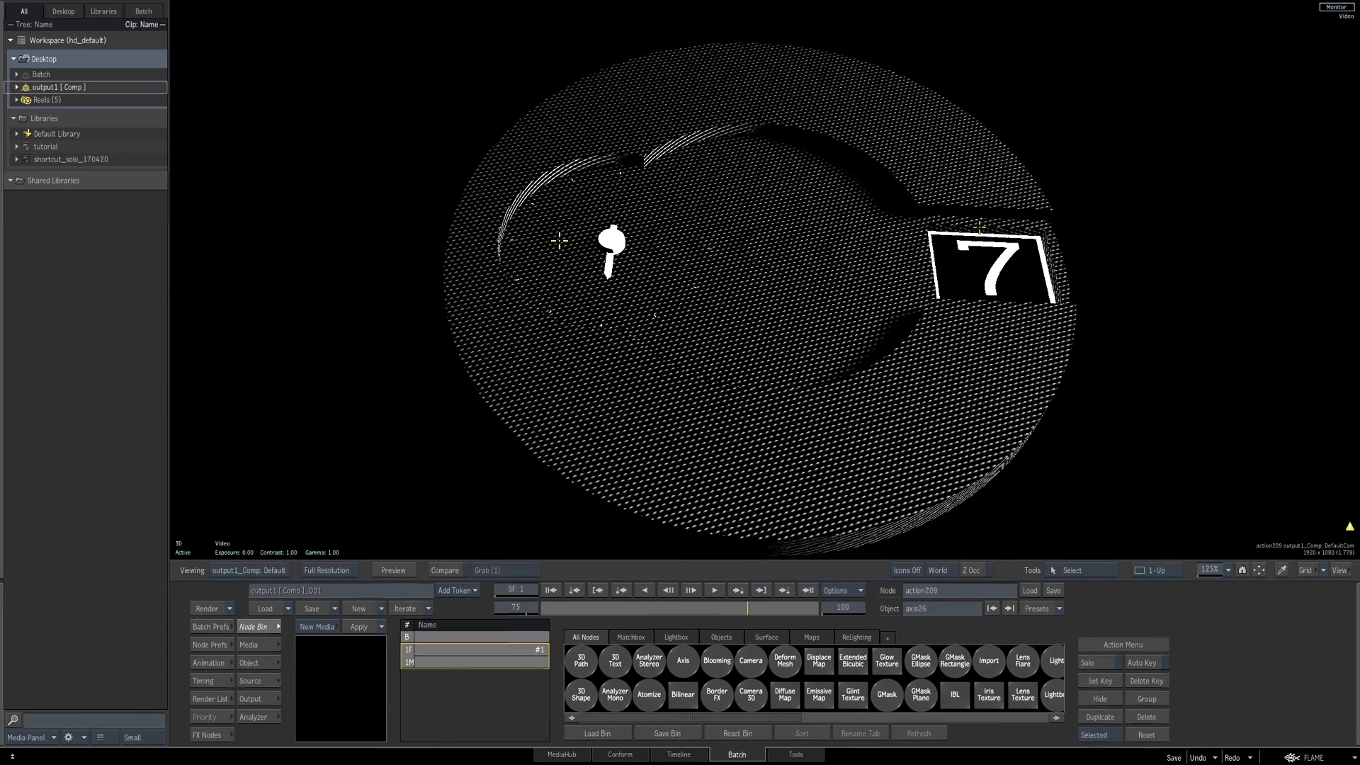
left_click(249, 663)
mouse_move(388, 697)
left_mouse_down()
mouse_move(406, 688)
mouse_move(363, 692)
mouse_move(410, 680)
mouse_move(397, 689)
left_mouse_up()
left_click_drag(426, 536, 423, 533)
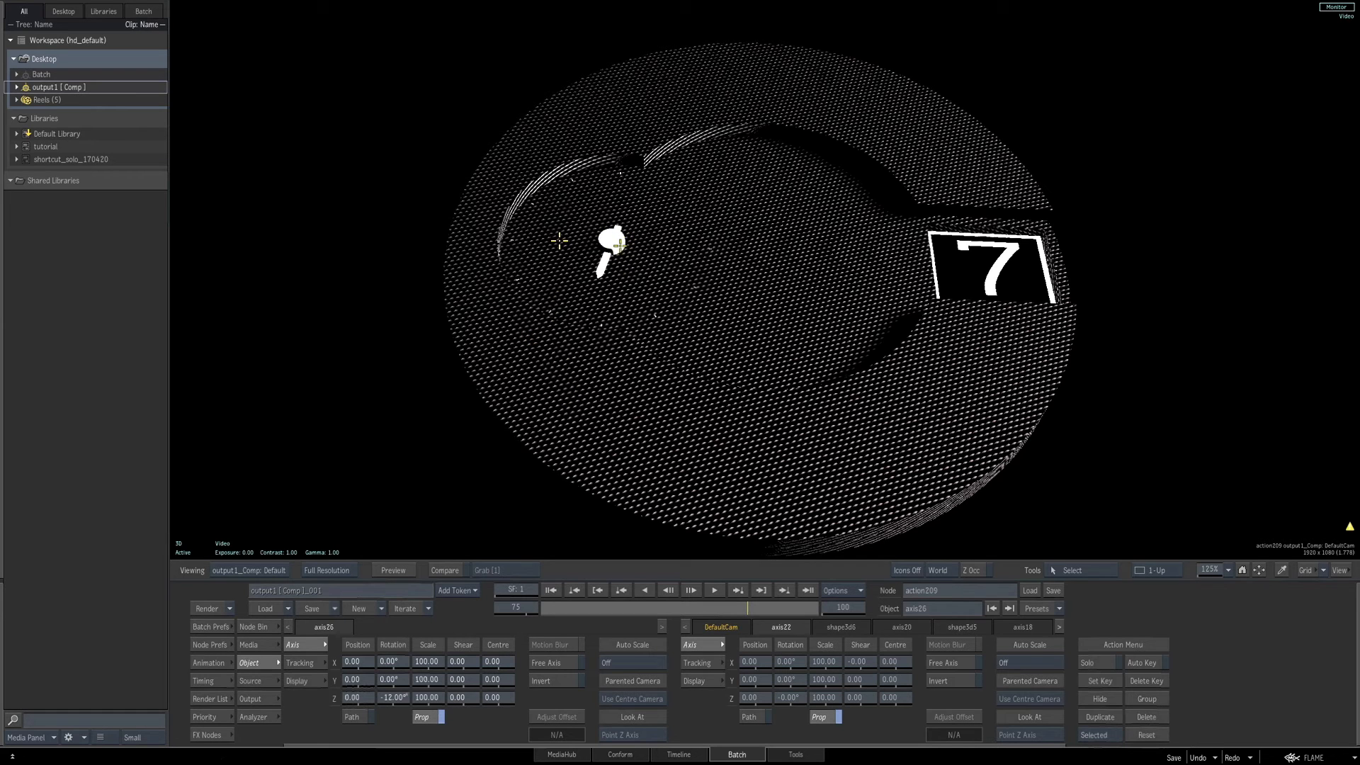
Add a Substance PBR material to the round hub's 3D Shape using the metal_steel preset from the Metal folder.
left_click(612, 258)
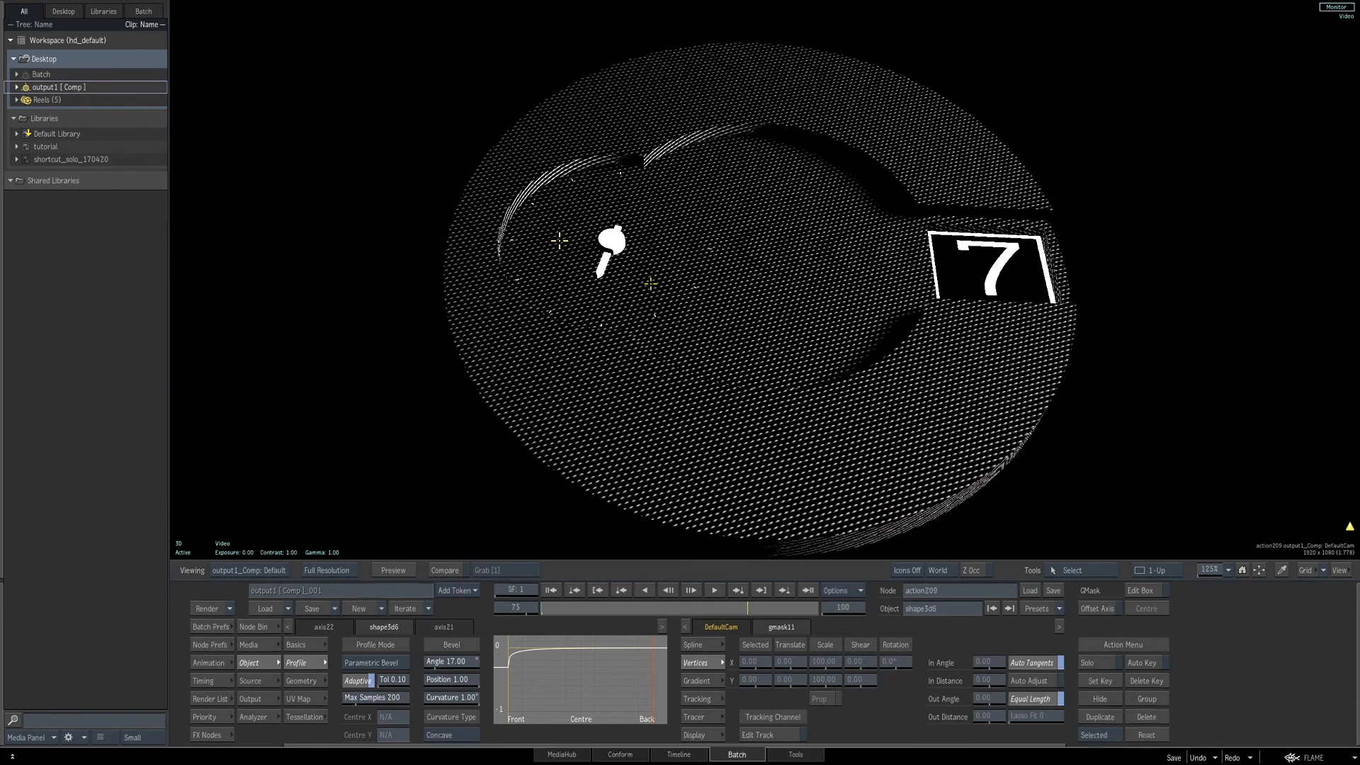
key("shift+i")
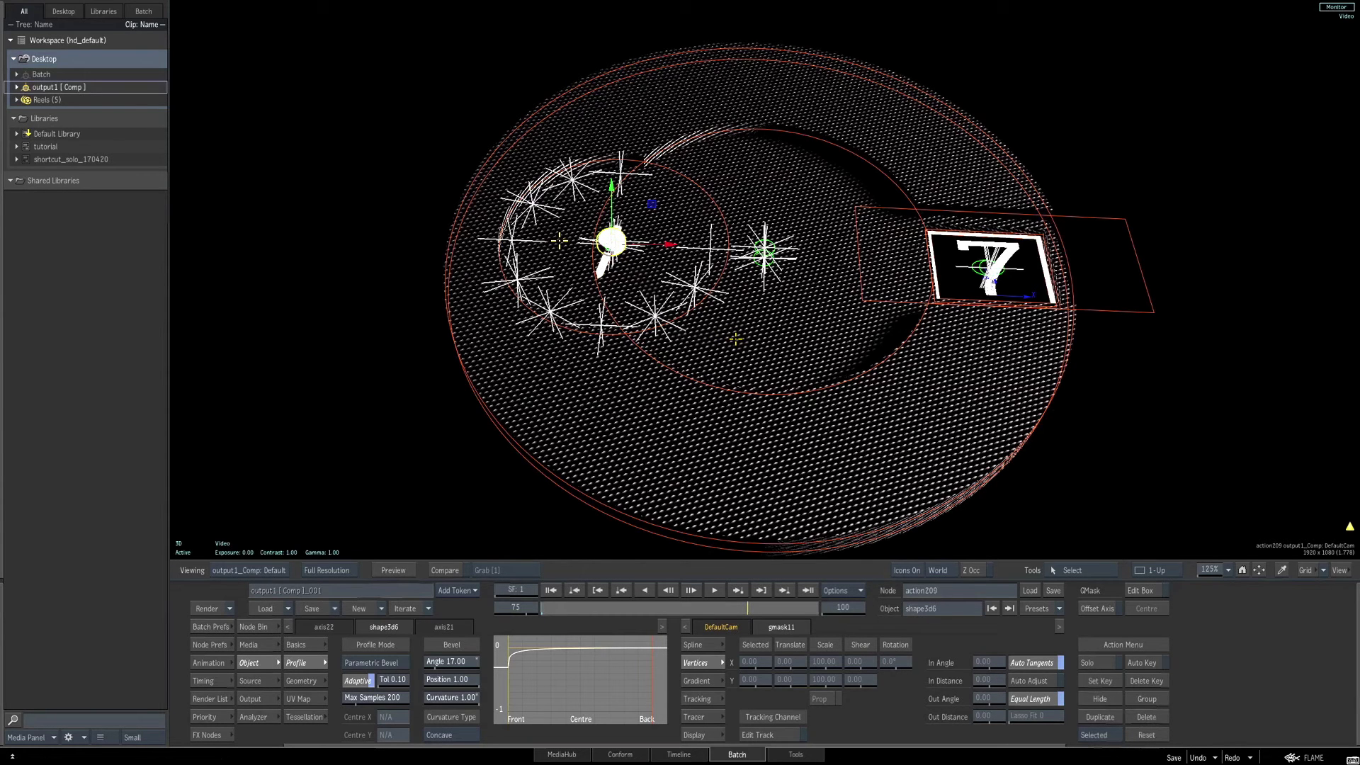
key("grave")
left_click_drag(918, 374, 806, 354)
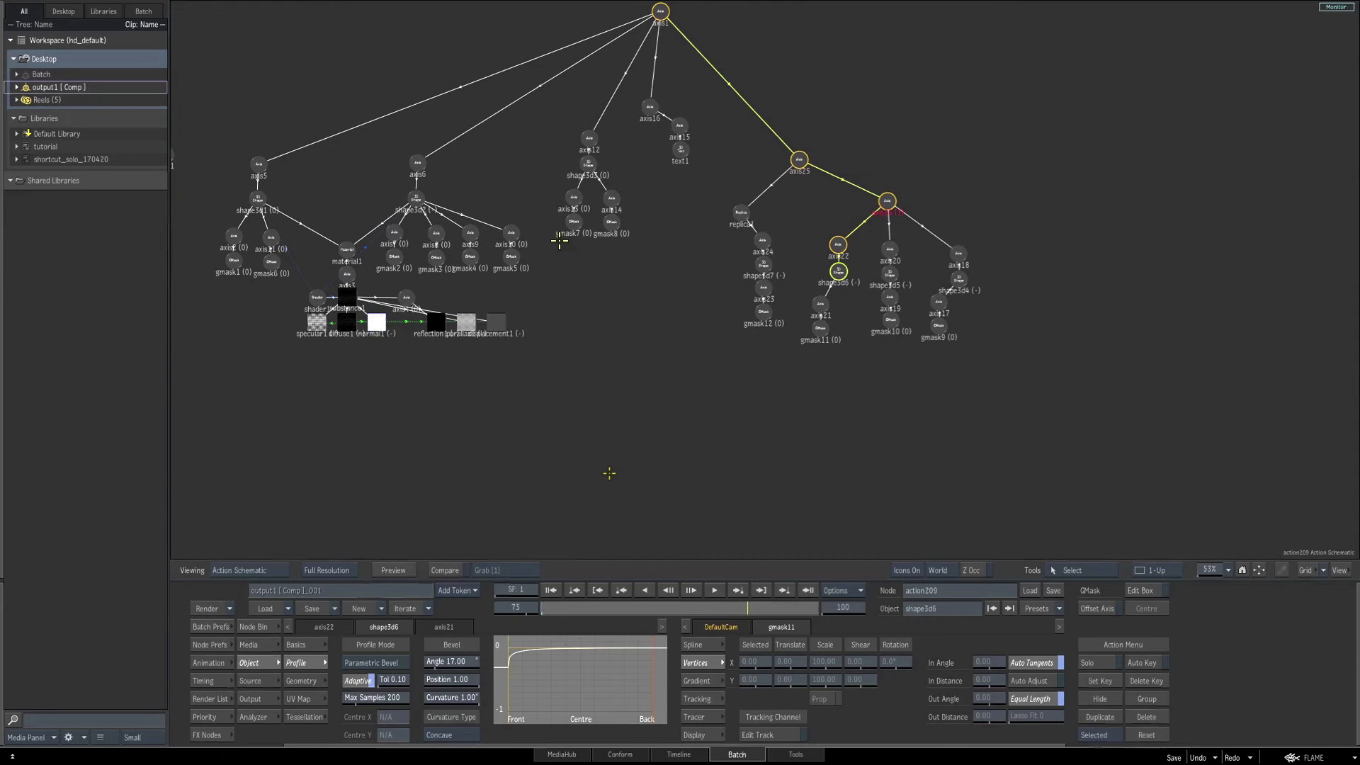
left_click(253, 627)
scroll(786, 680, "right", 5)
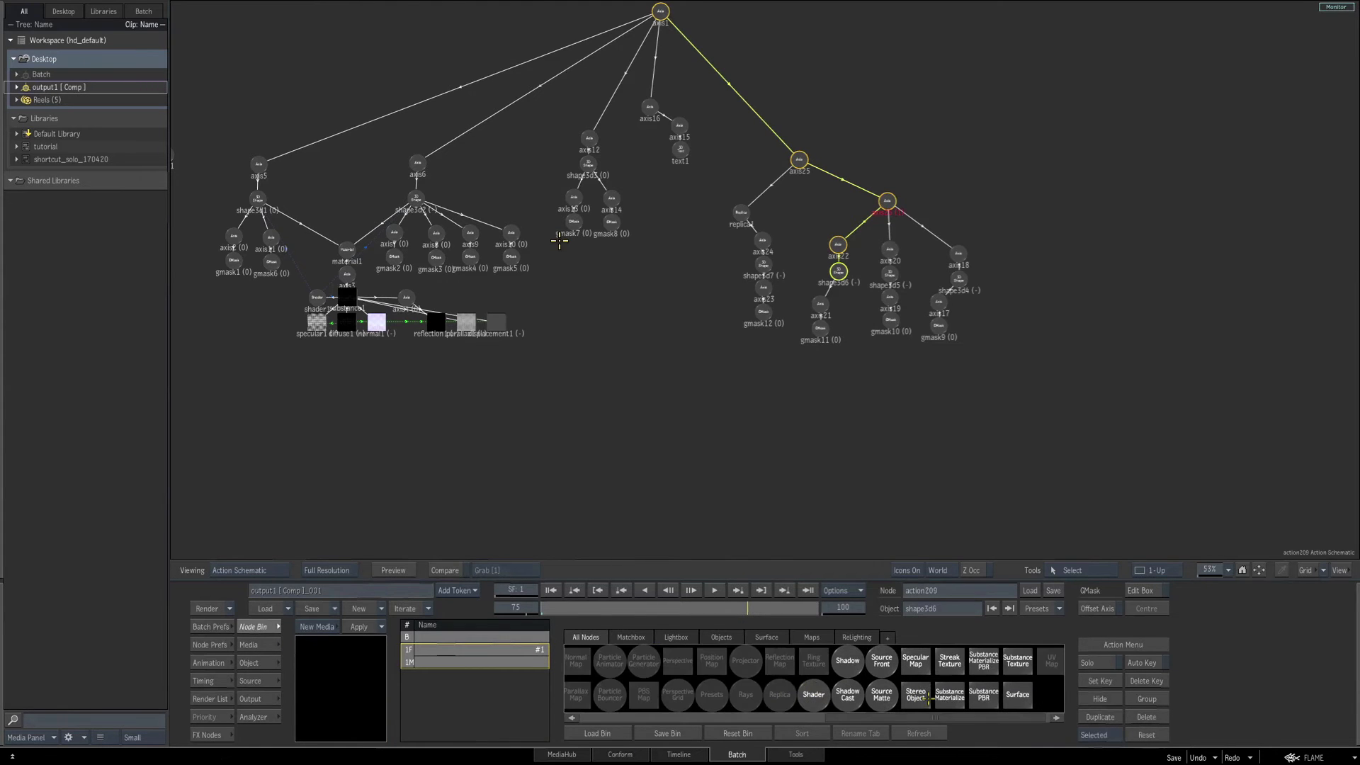
left_click_drag(986, 697, 855, 400)
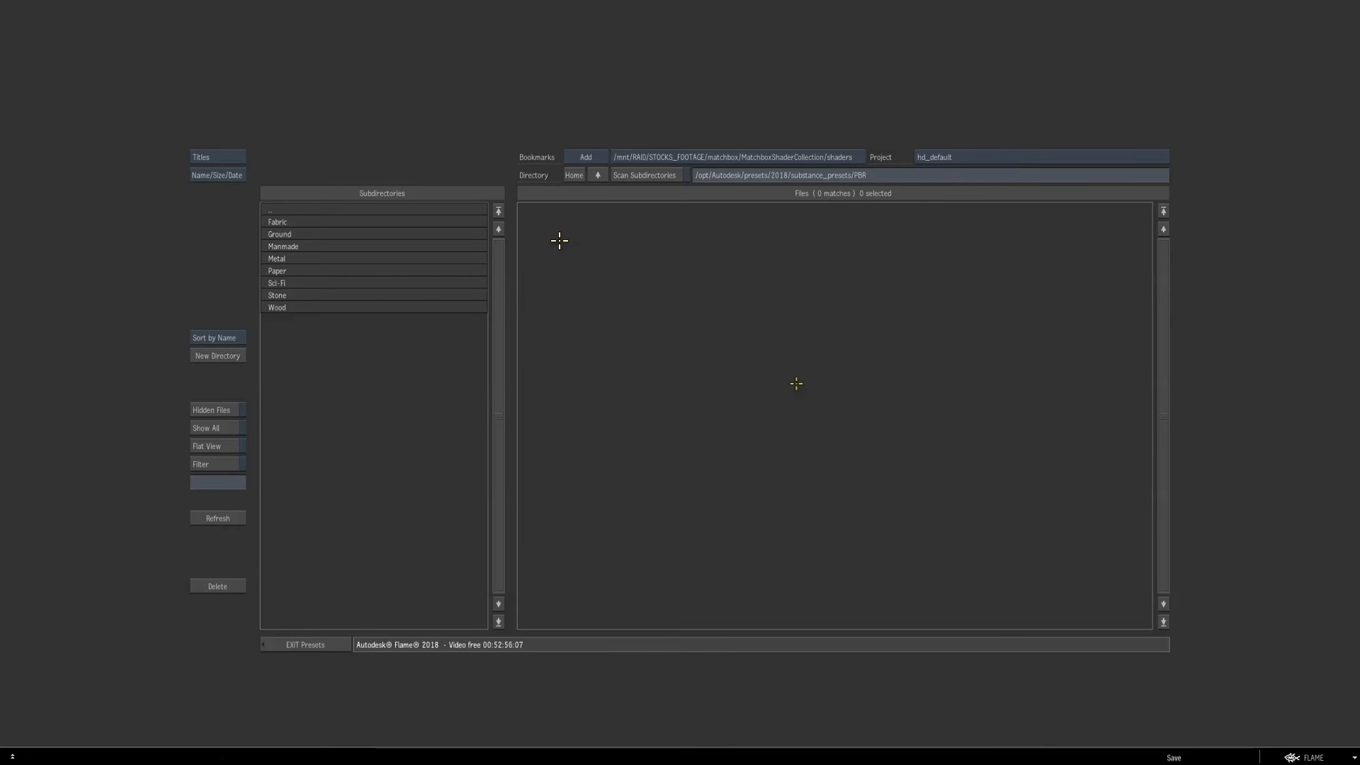
left_click(333, 258)
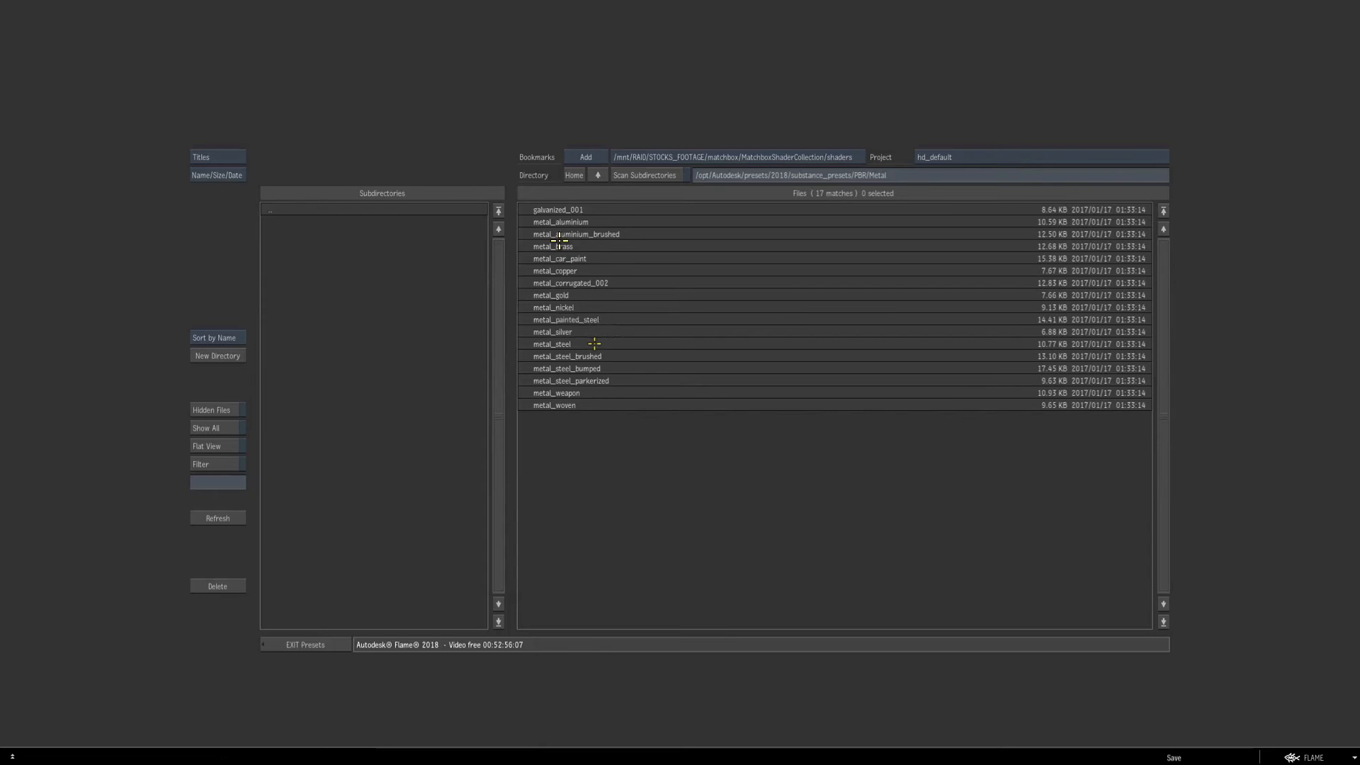
double_click(595, 344)
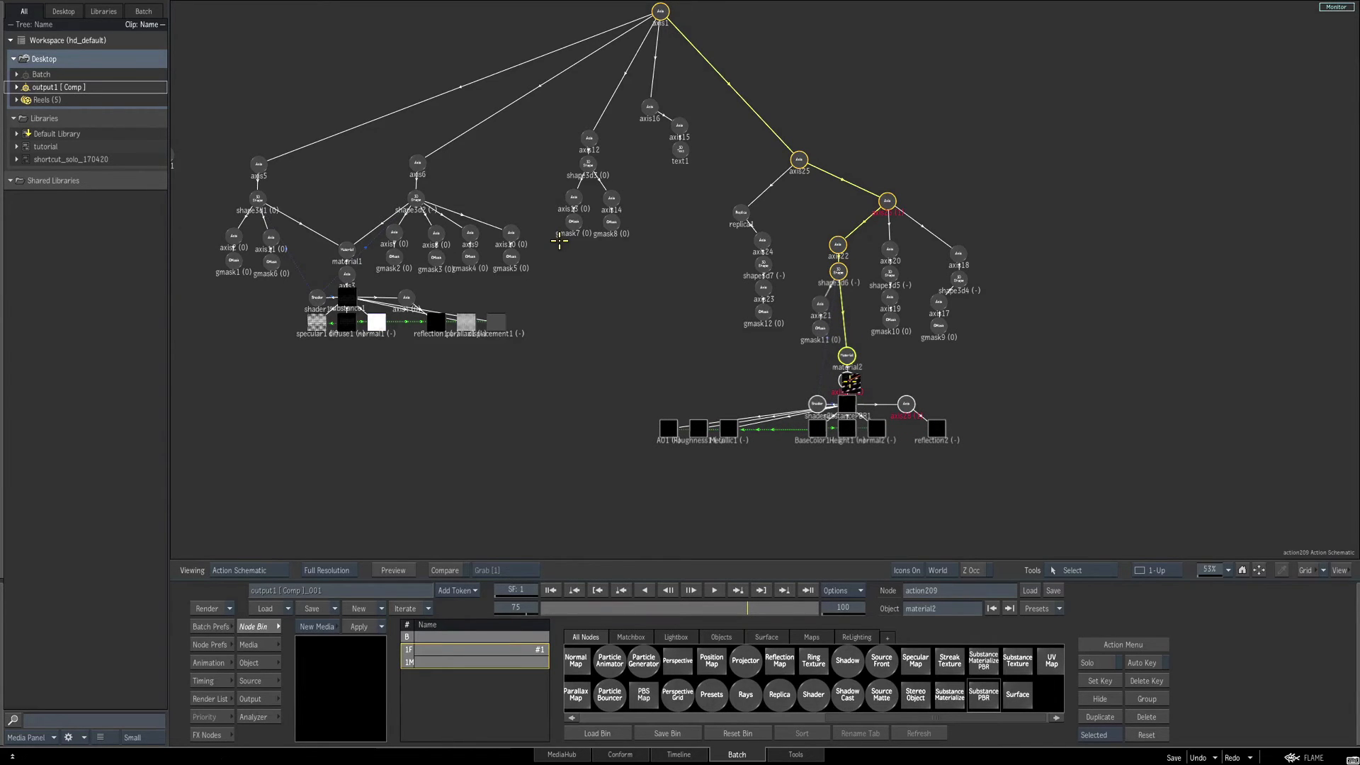
Hide the viewport icons and check the hub with its steel material in the camera view.
key("F4")
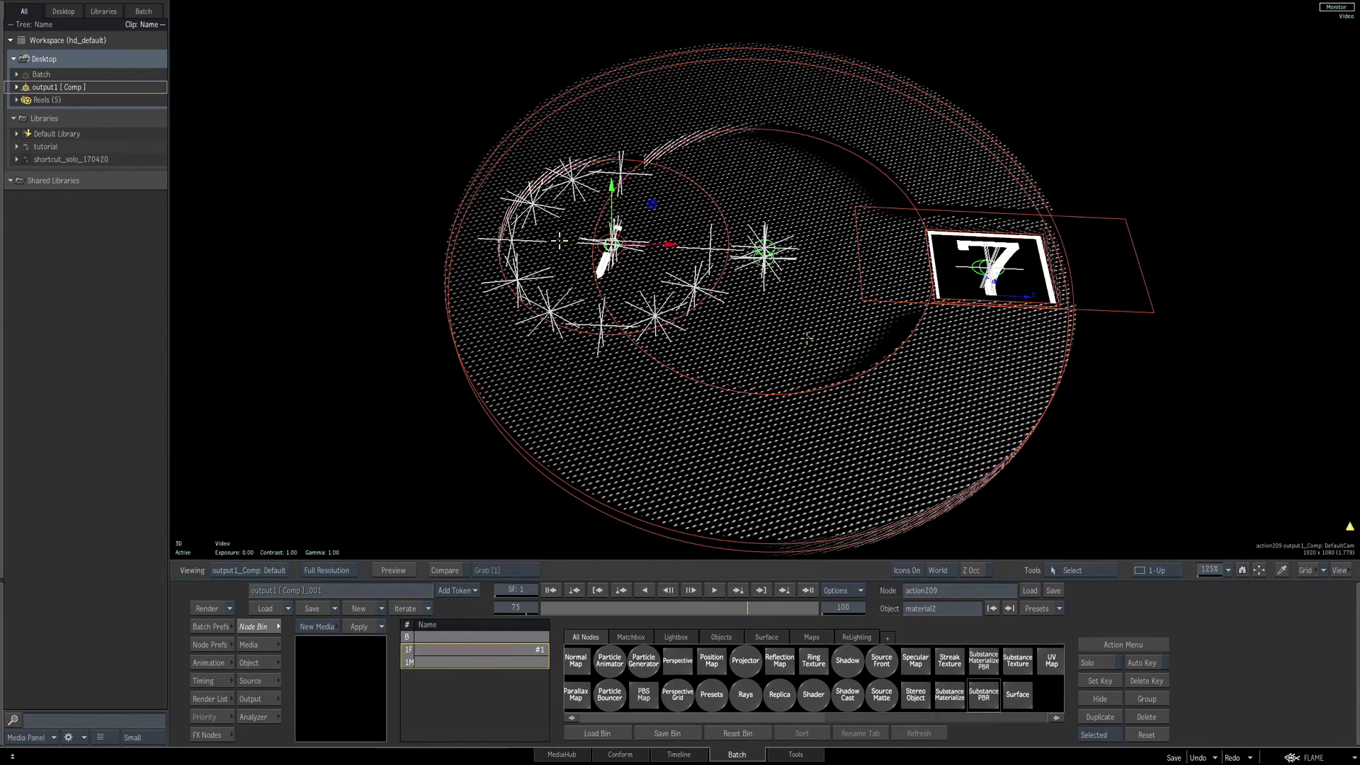
key("shift+i")
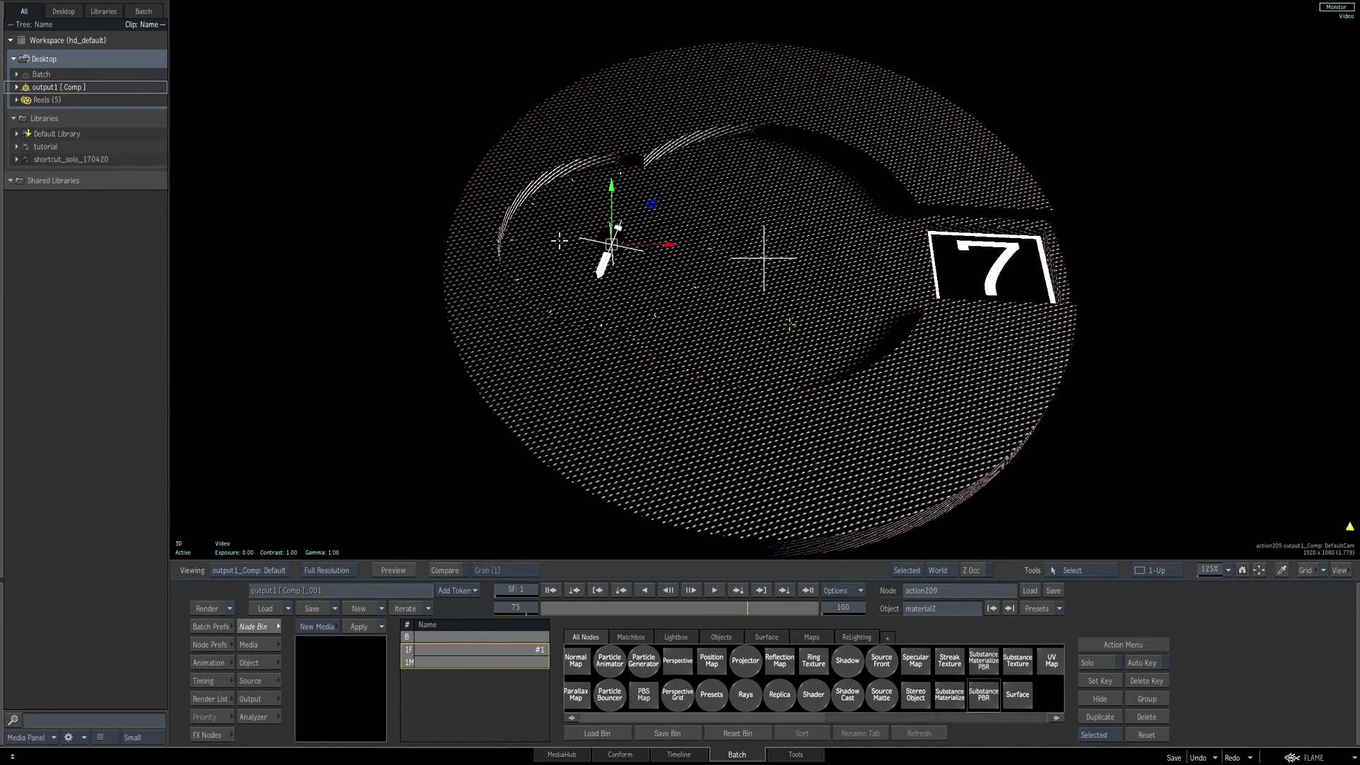
key("shift+i")
left_click_drag(764, 310, 850, 327)
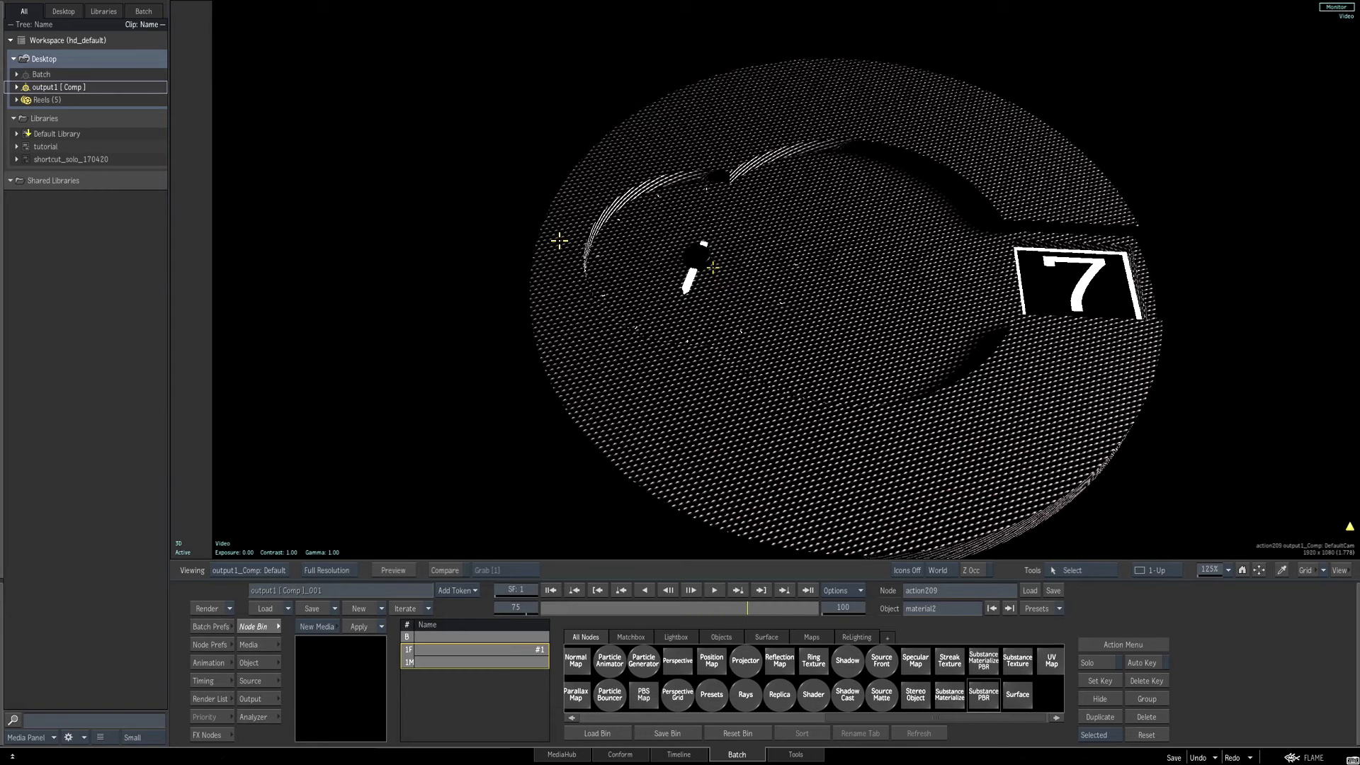
Add an IBL node under DefaultCam in the Action schematic and check it in the camera view.
key("Escape")
left_click_drag(717, 316, 1077, 370)
left_click_drag(510, 291, 656, 274)
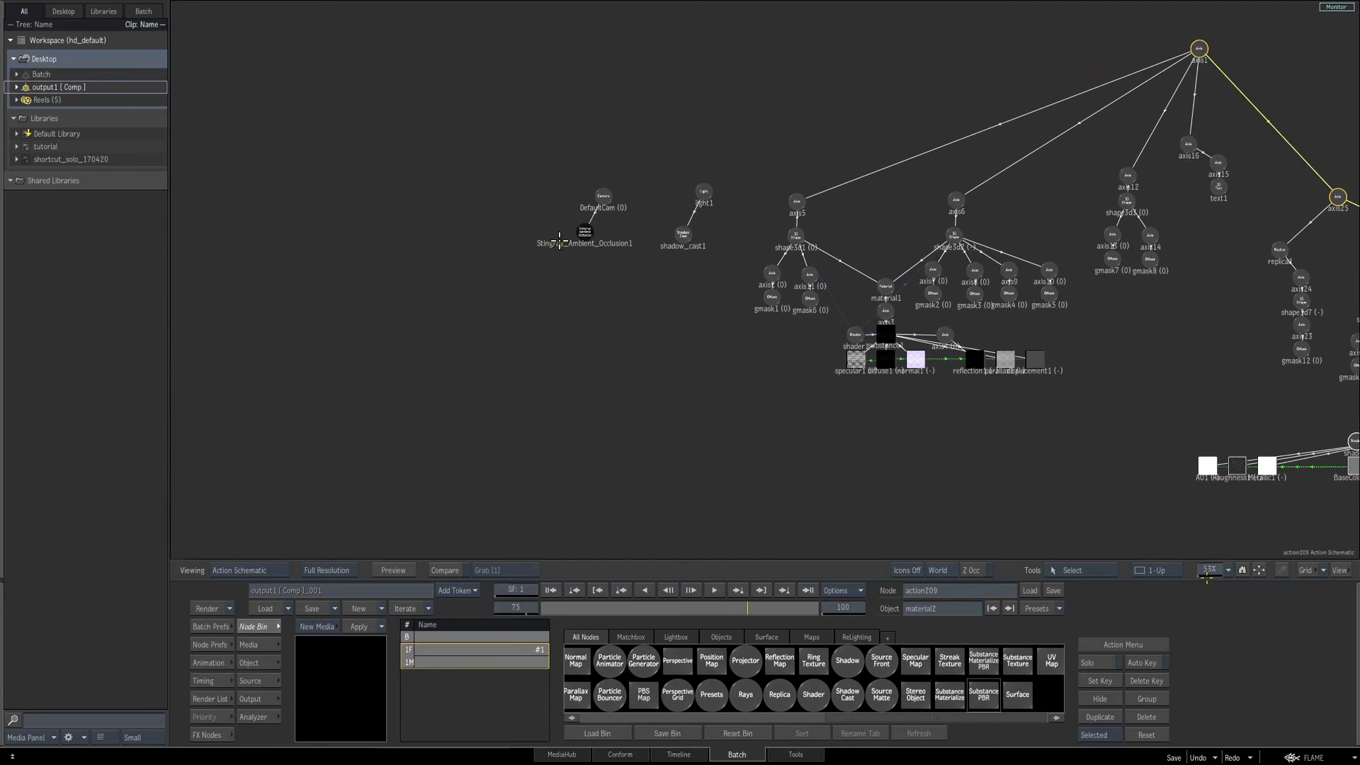
scroll(560, 242, "up", 6)
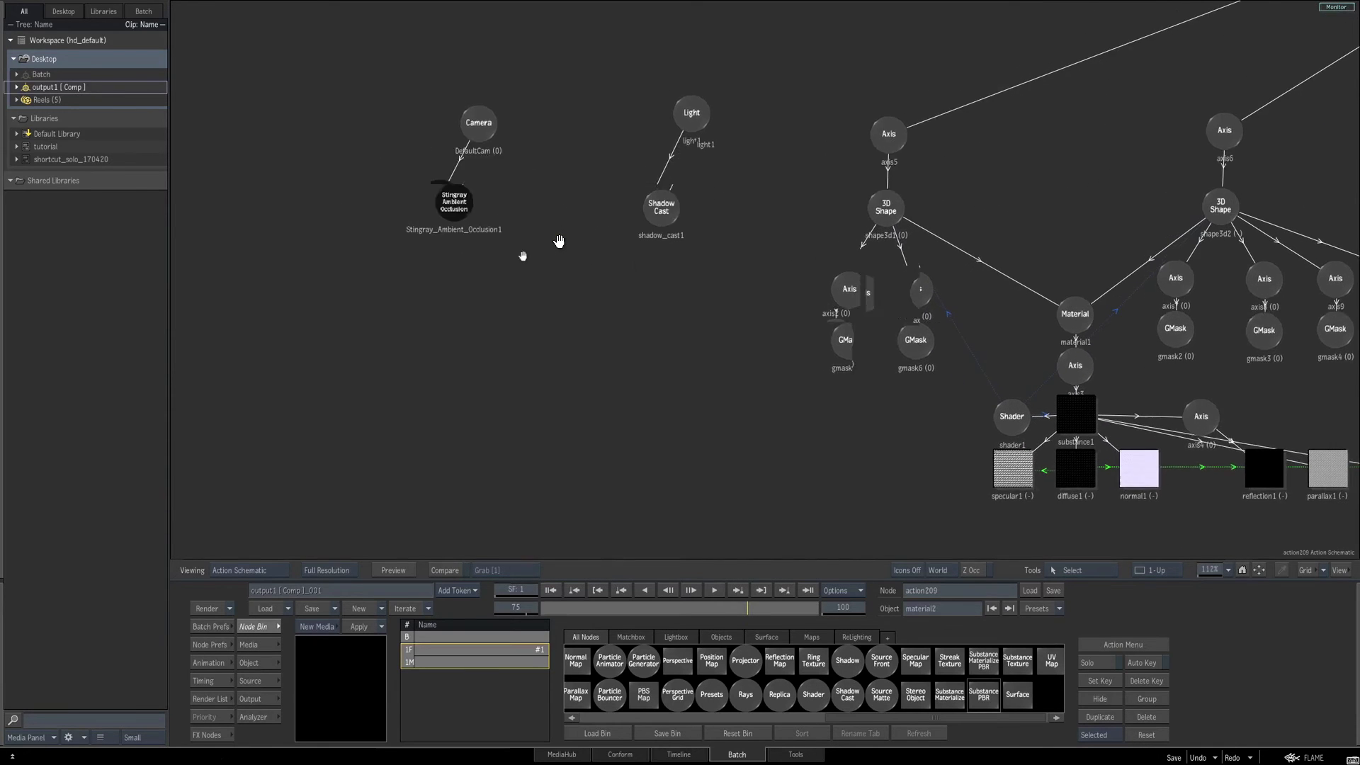
left_click(510, 145)
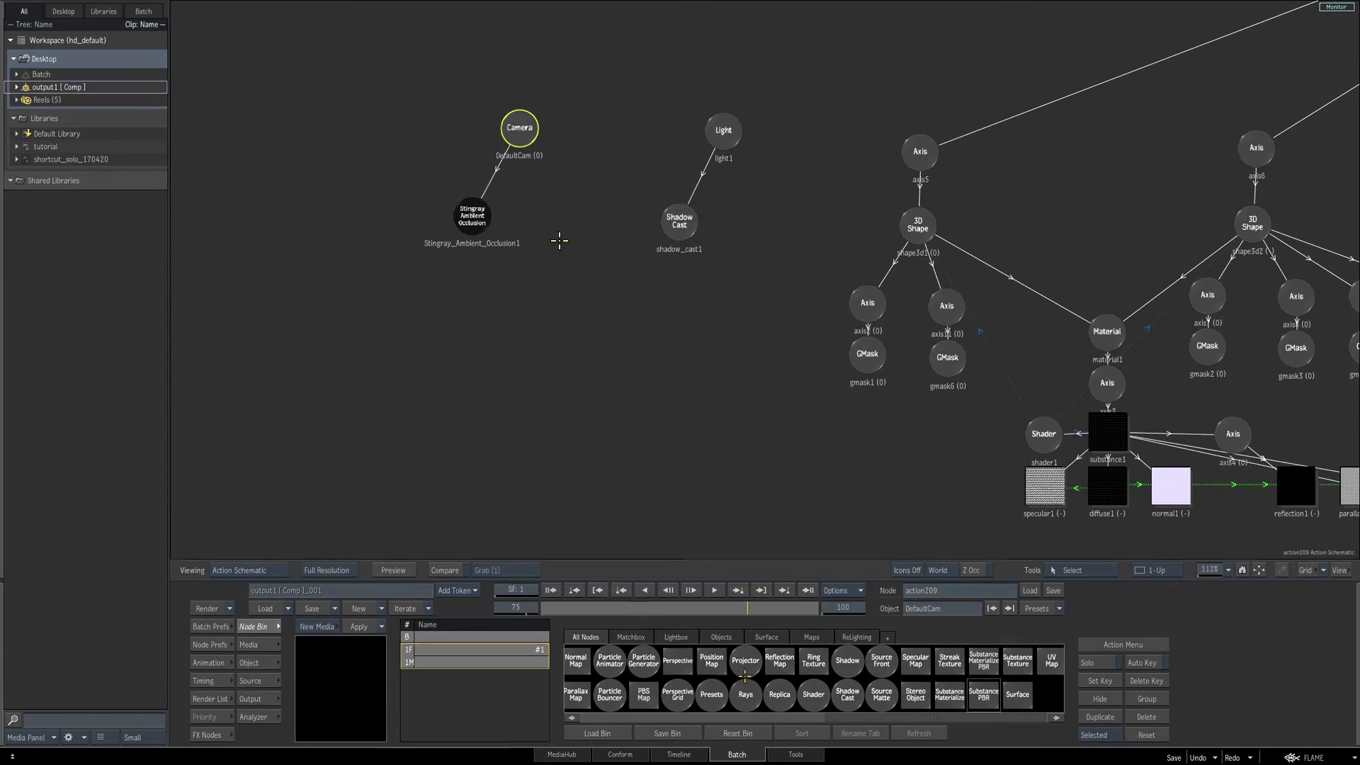
key("i")
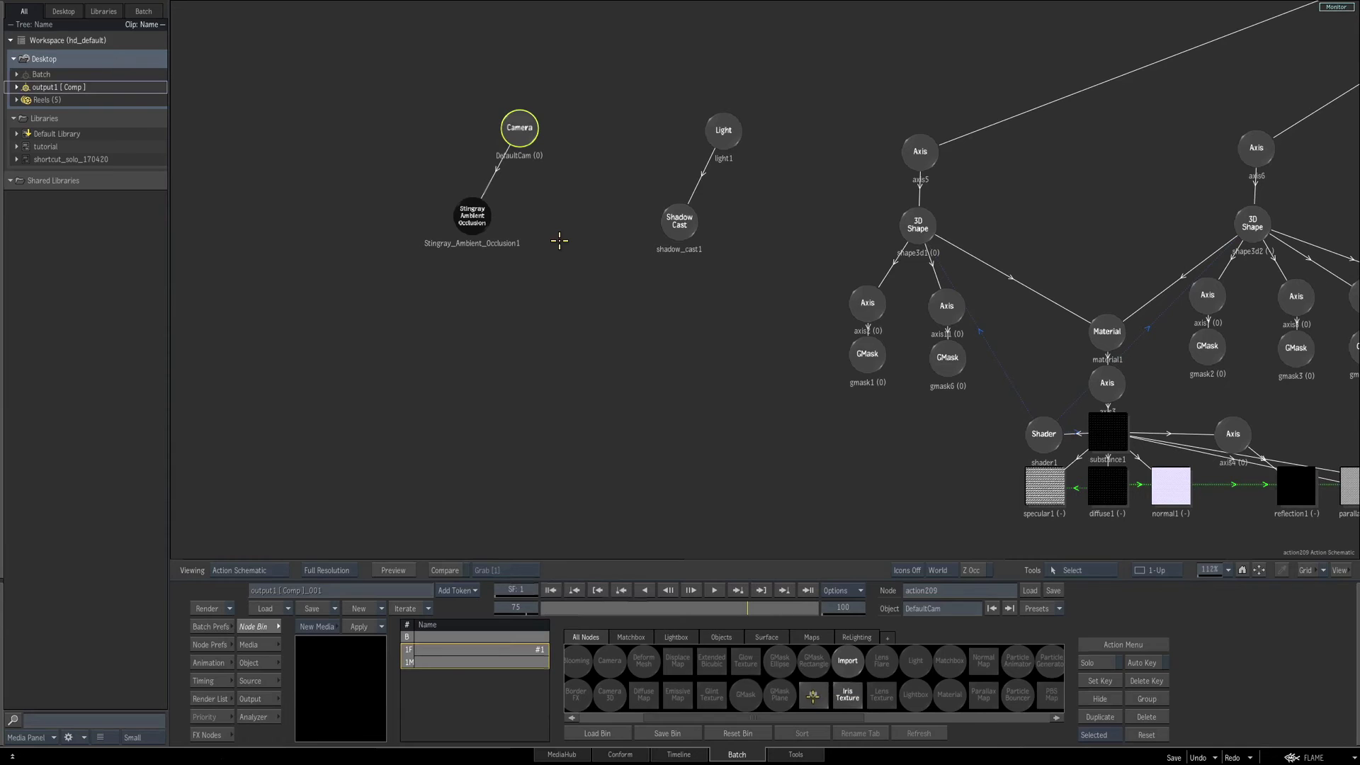
left_click_drag(813, 694, 531, 303)
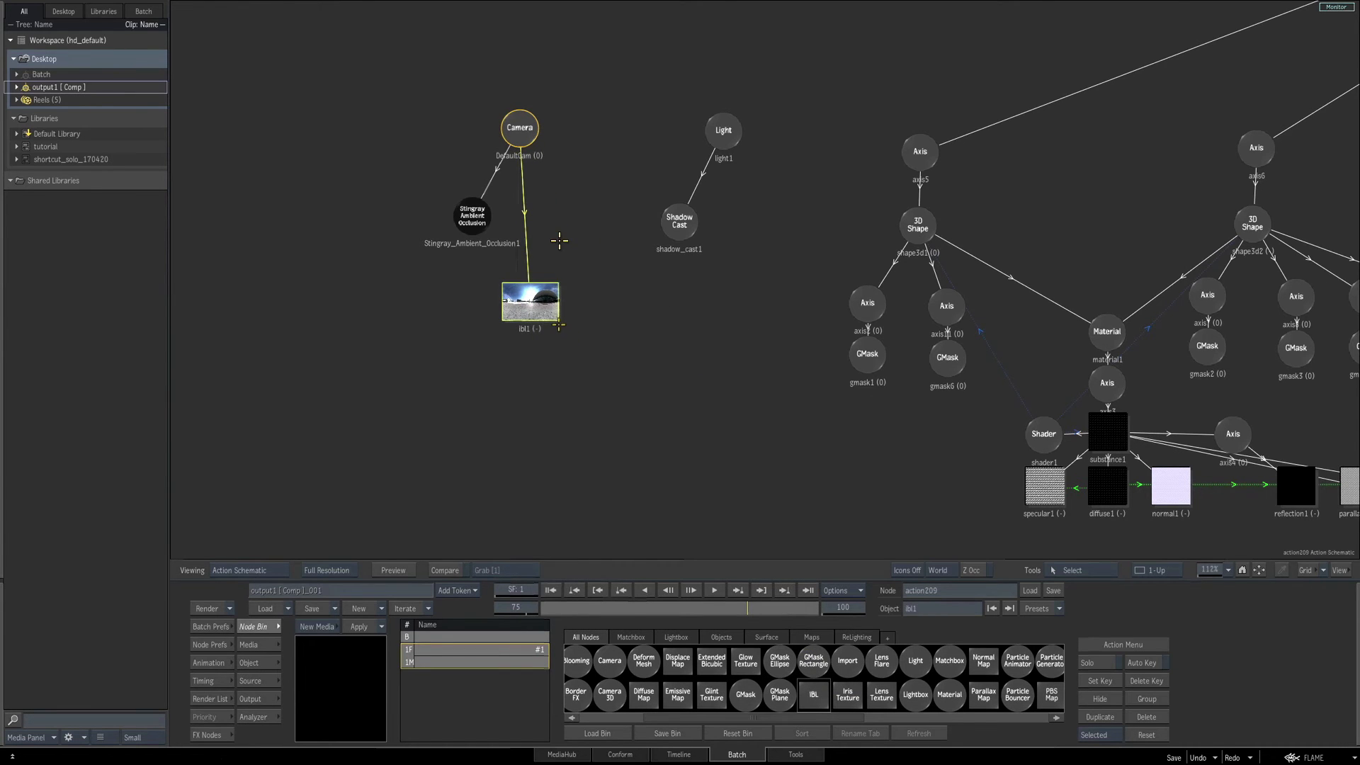
key("F4")
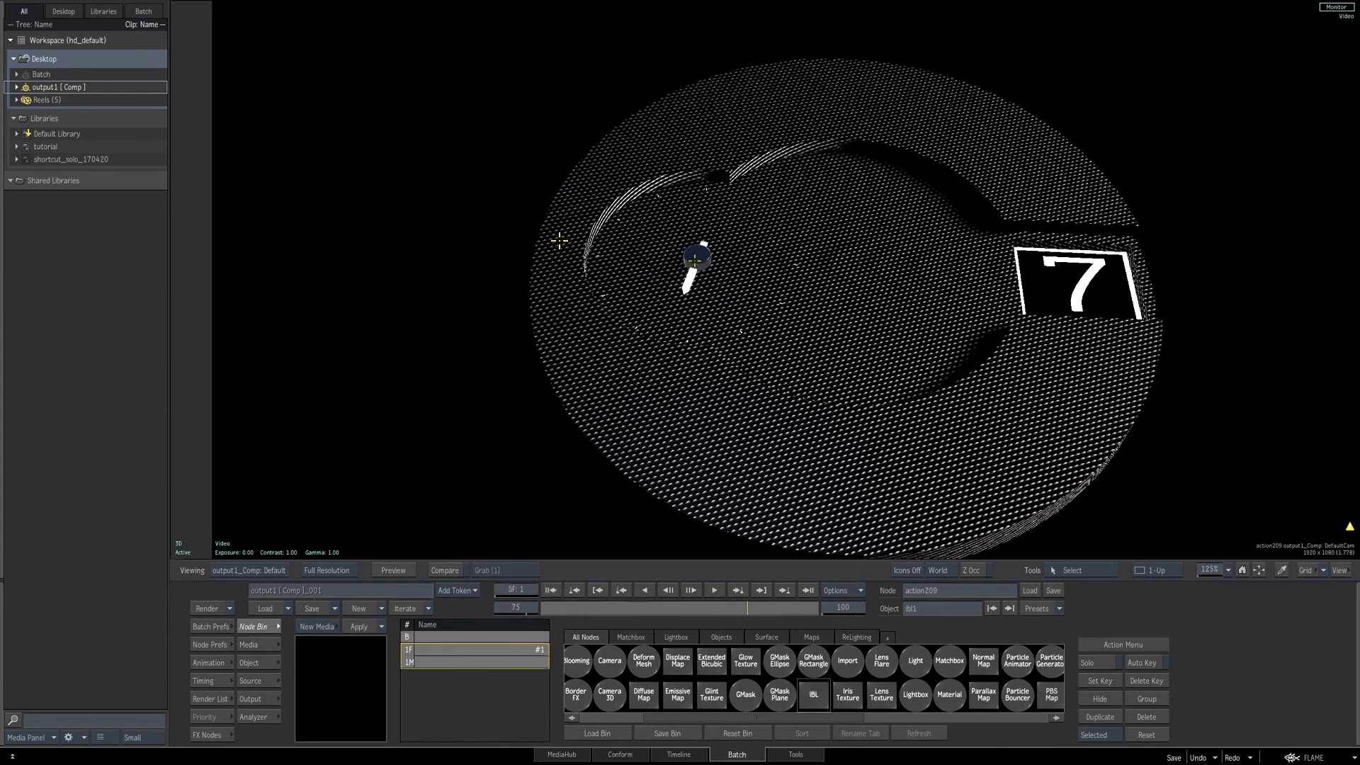
Replace the IBL texture with EmptyLab.exr and compare the hub with the finished watch in Context 1.
left_click(257, 664)
left_click(306, 683)
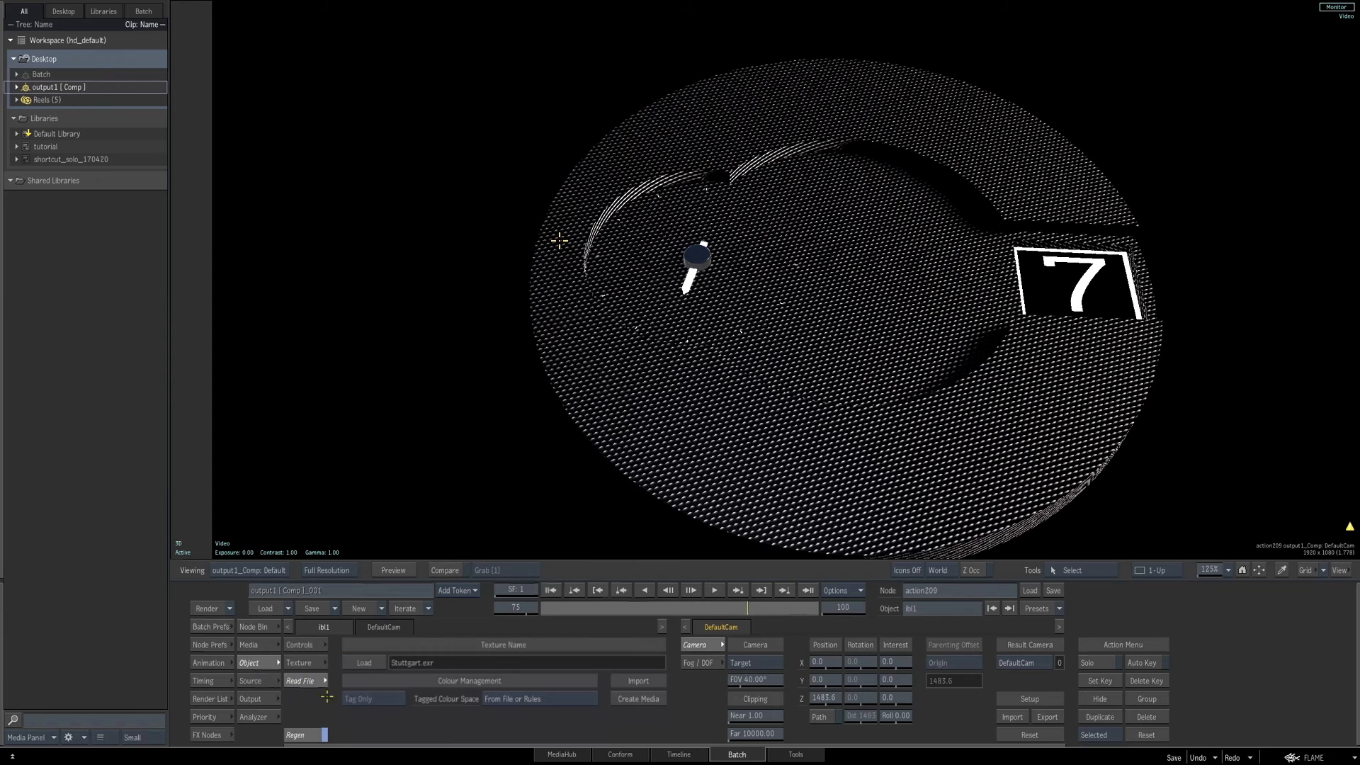
left_click(366, 663)
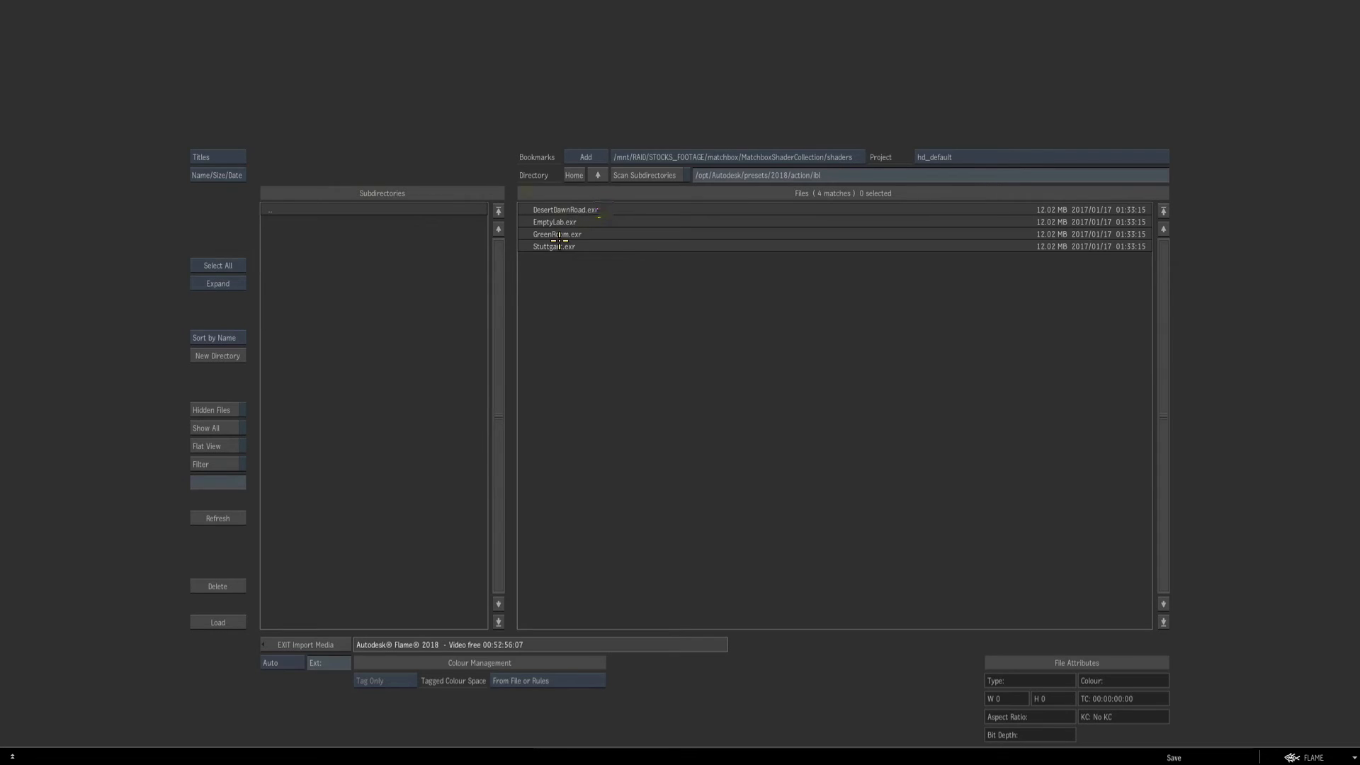
left_click(220, 157)
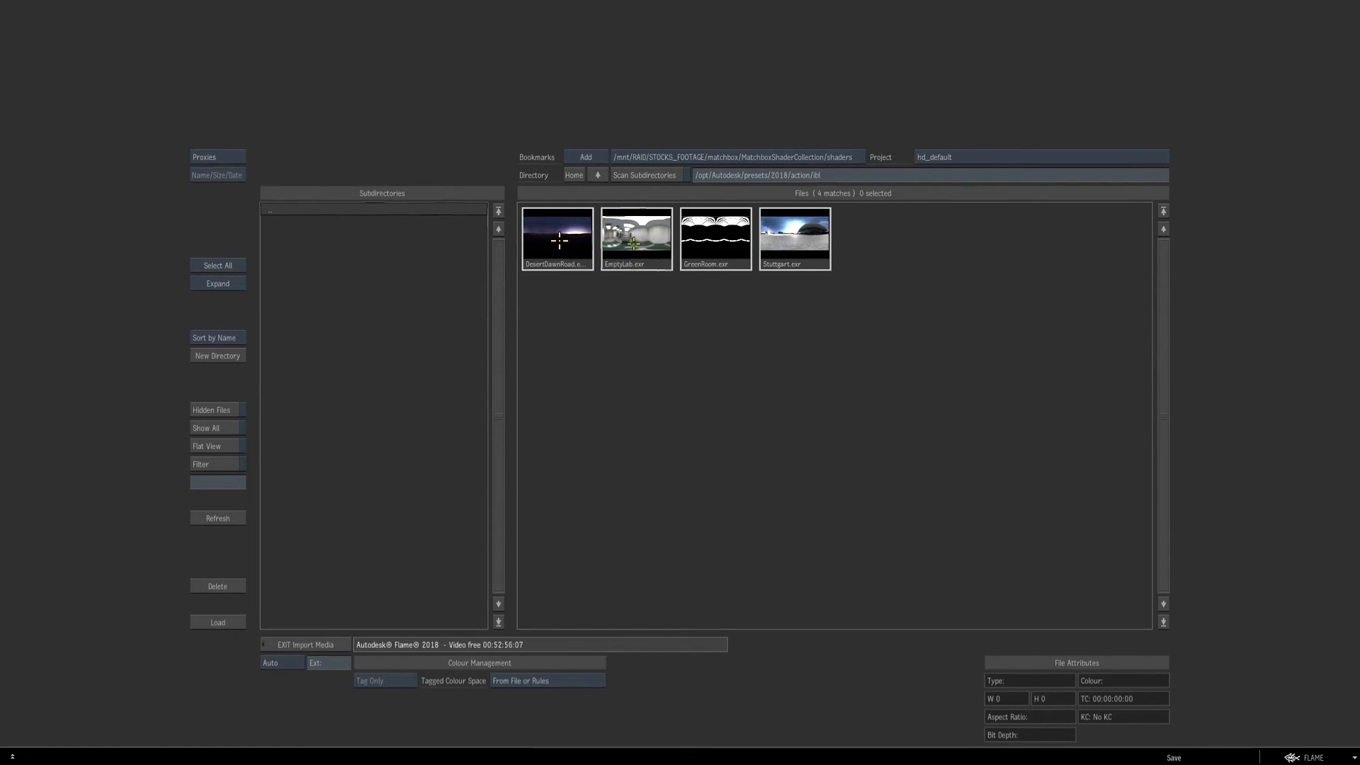
left_click(622, 248)
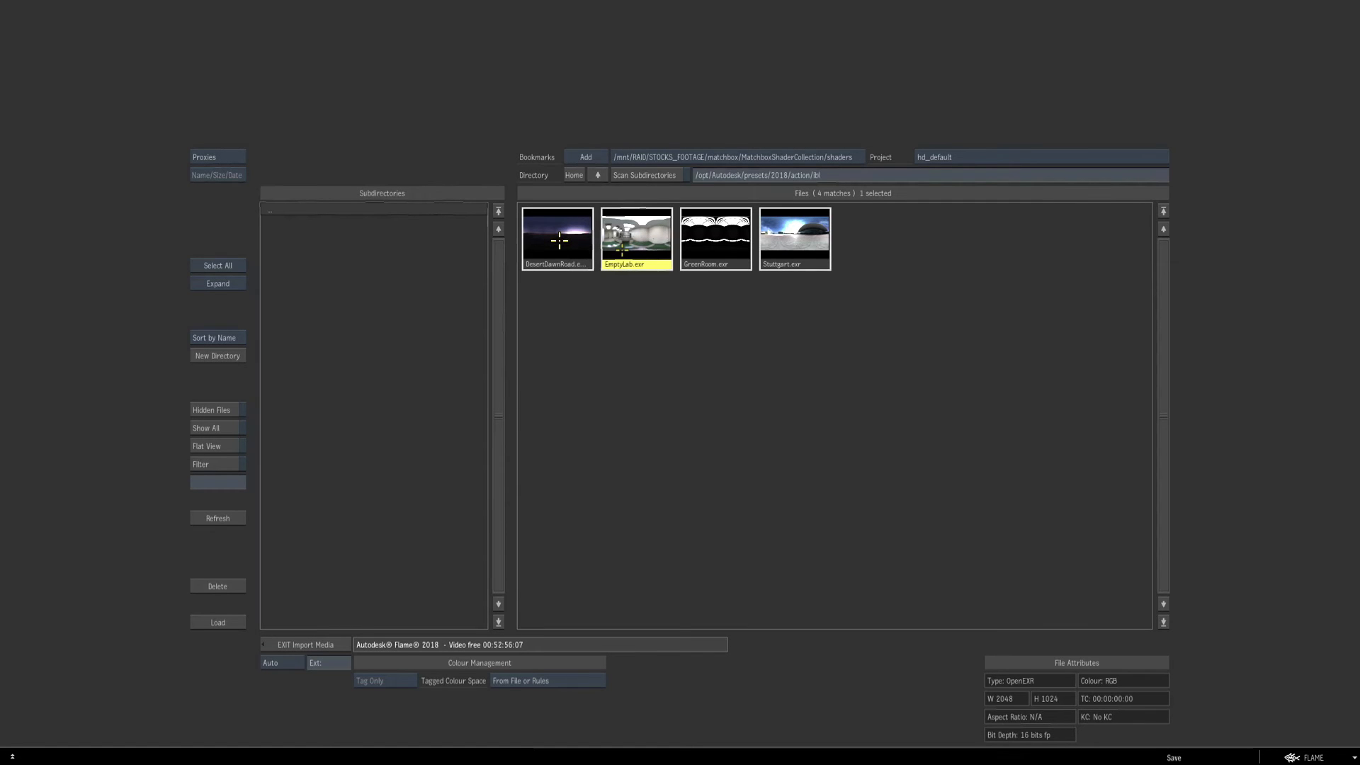
left_click(217, 620)
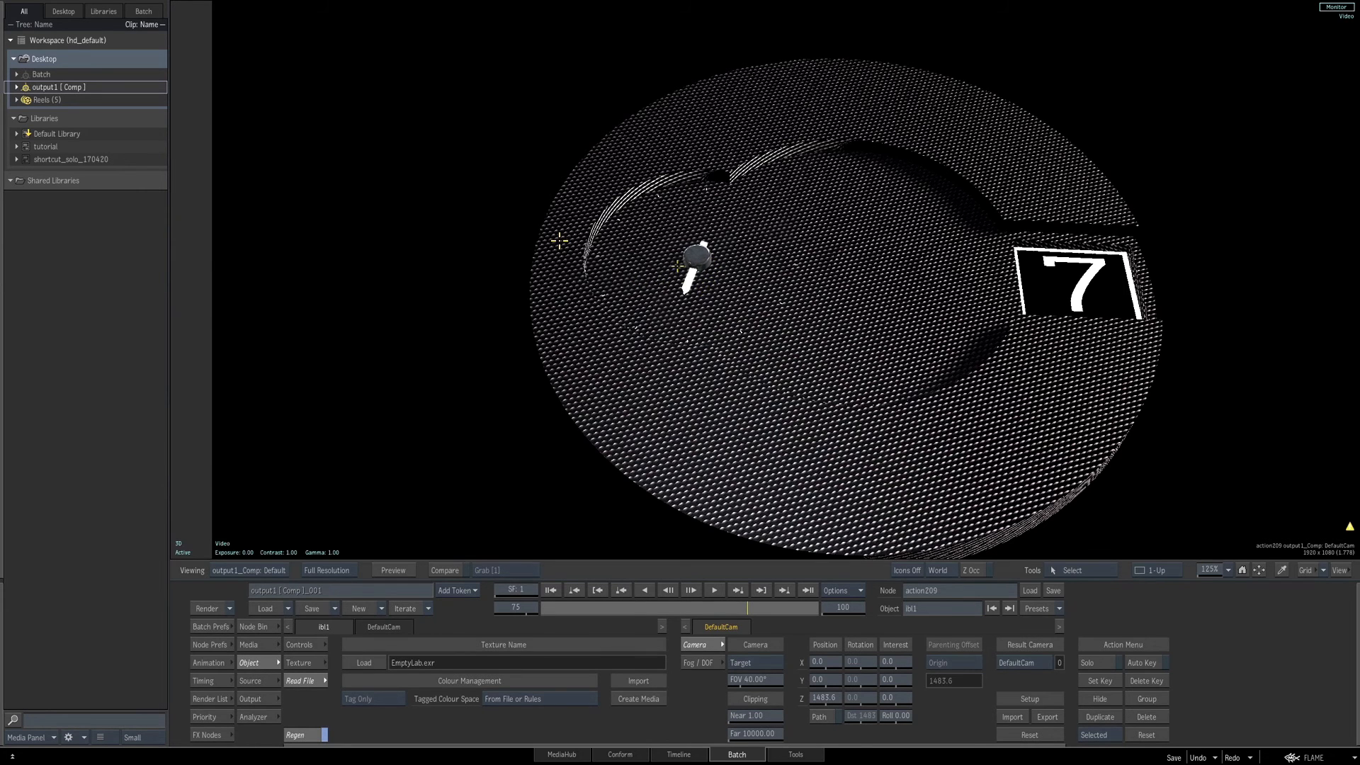
key("1")
left_click_drag(764, 184, 784, 193)
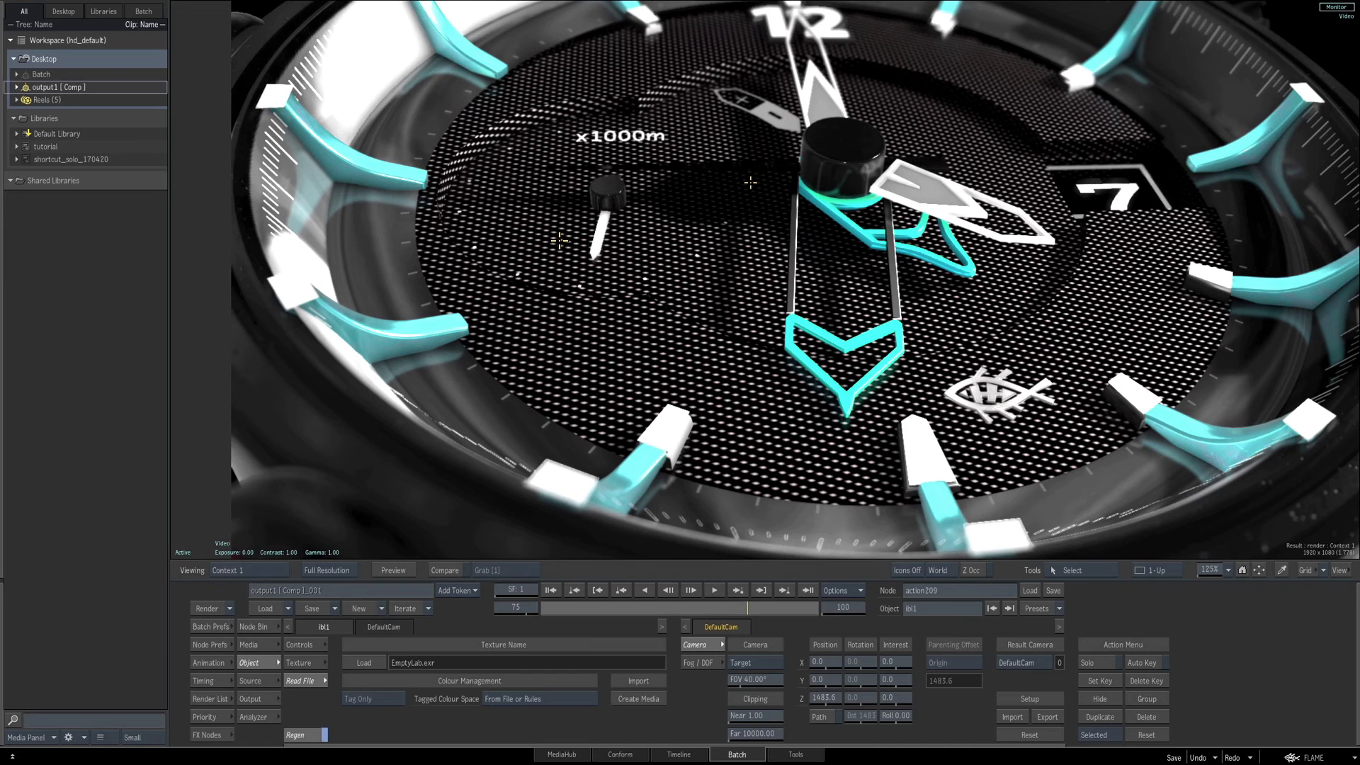
Set the position of light1 to Z 1200 and Y 0.
key("Escape")
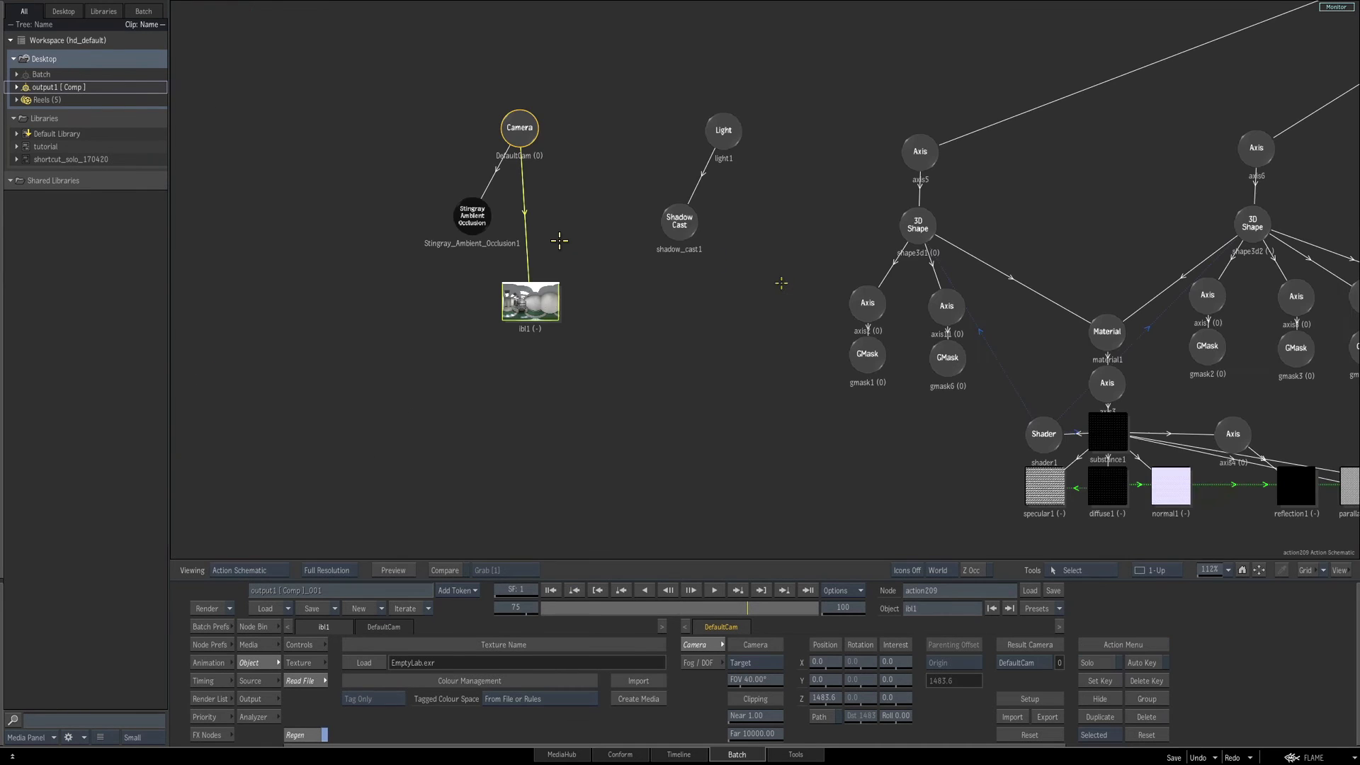
key("grave")
left_click_drag(663, 302, 811, 315)
left_click_drag(863, 146, 858, 152)
left_click_drag(1213, 570, 1172, 569)
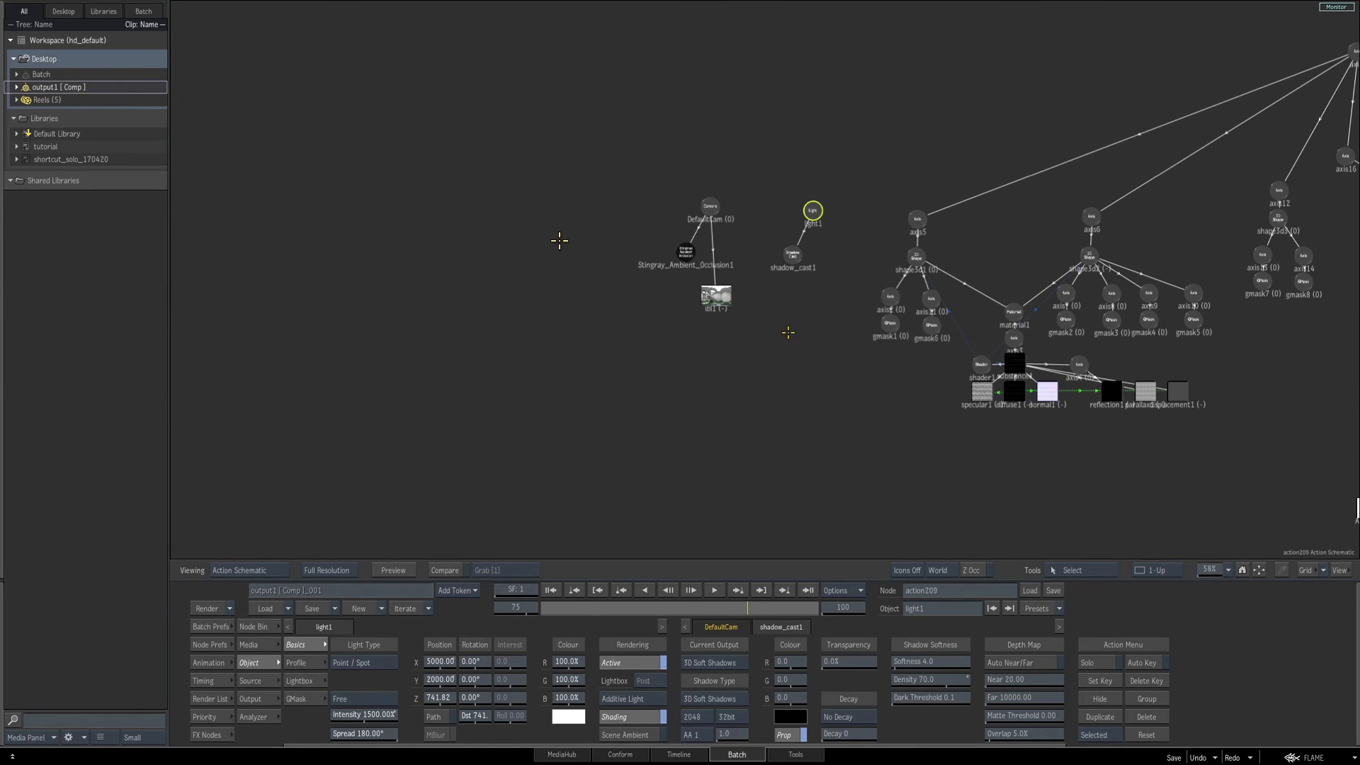
key("F4")
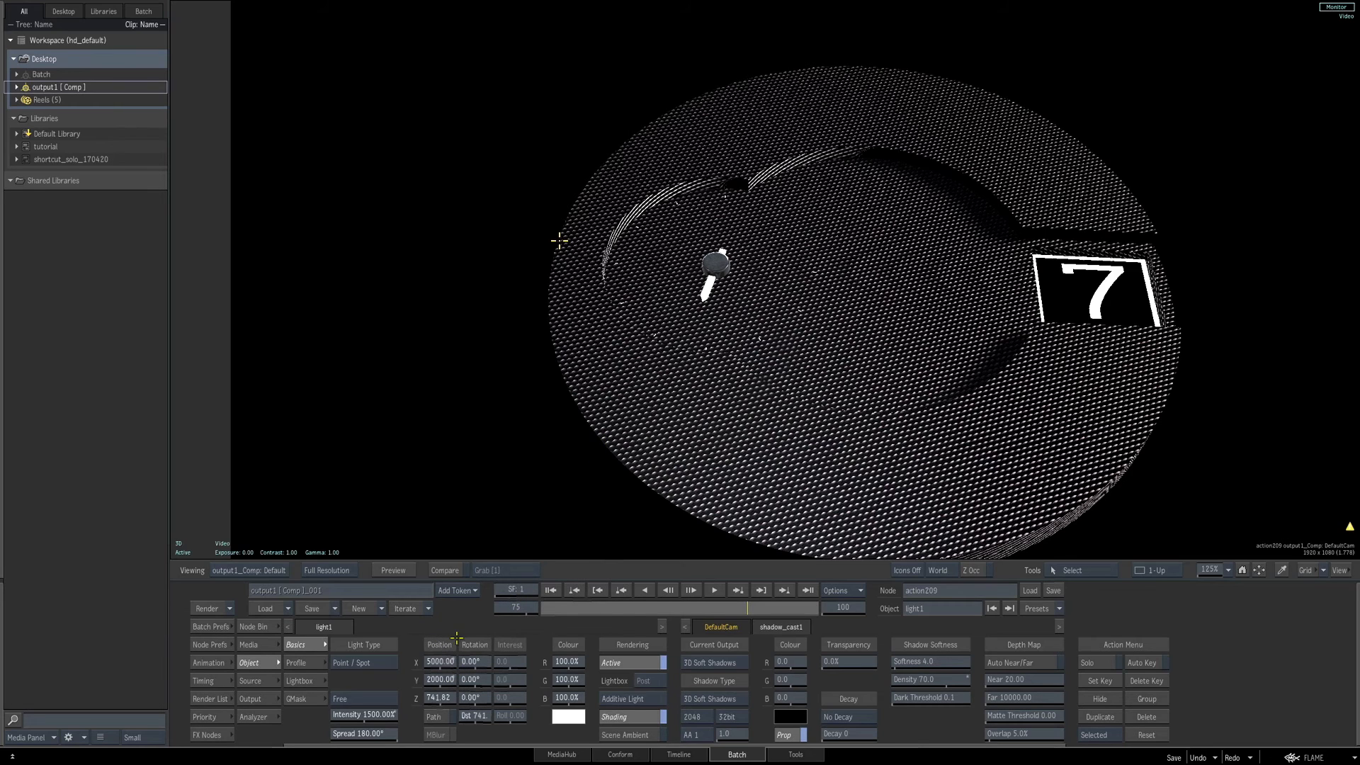
left_click(437, 700)
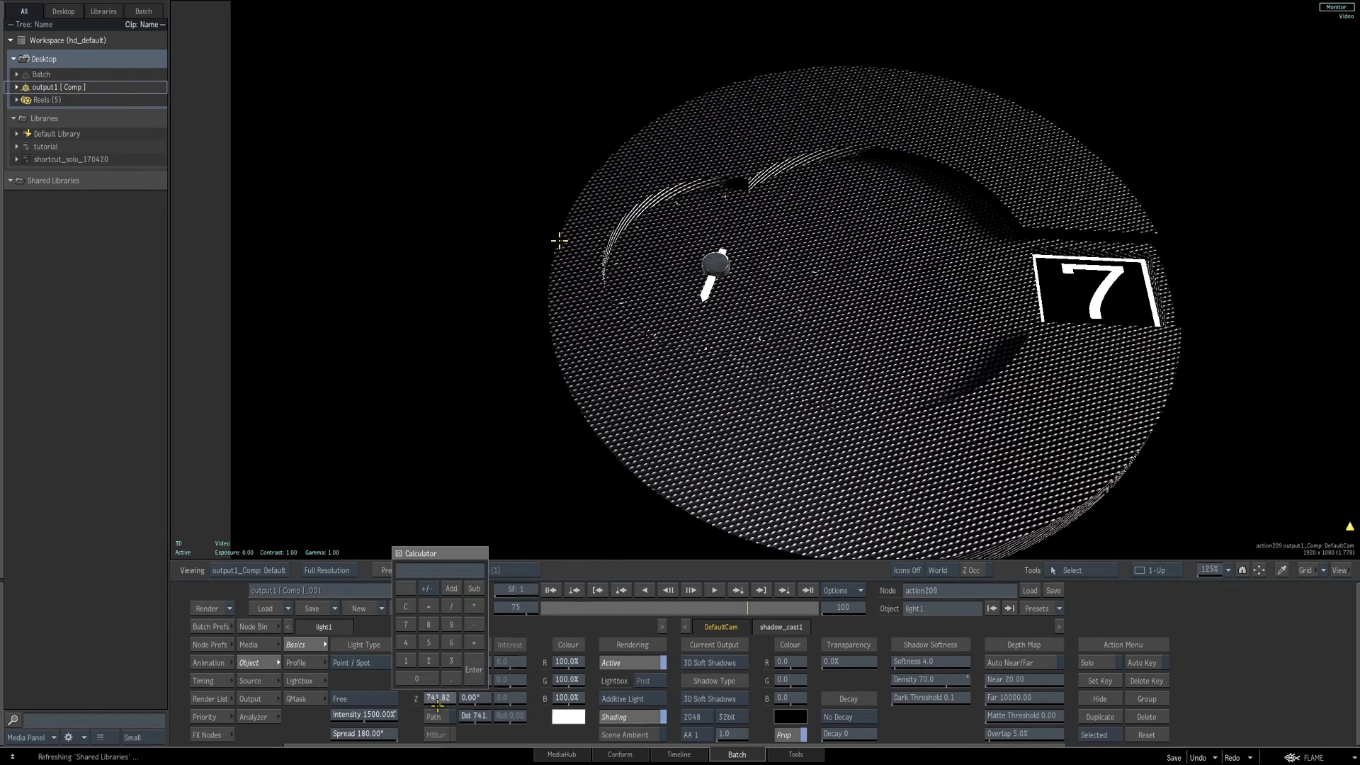
type("1200")
key("Return")
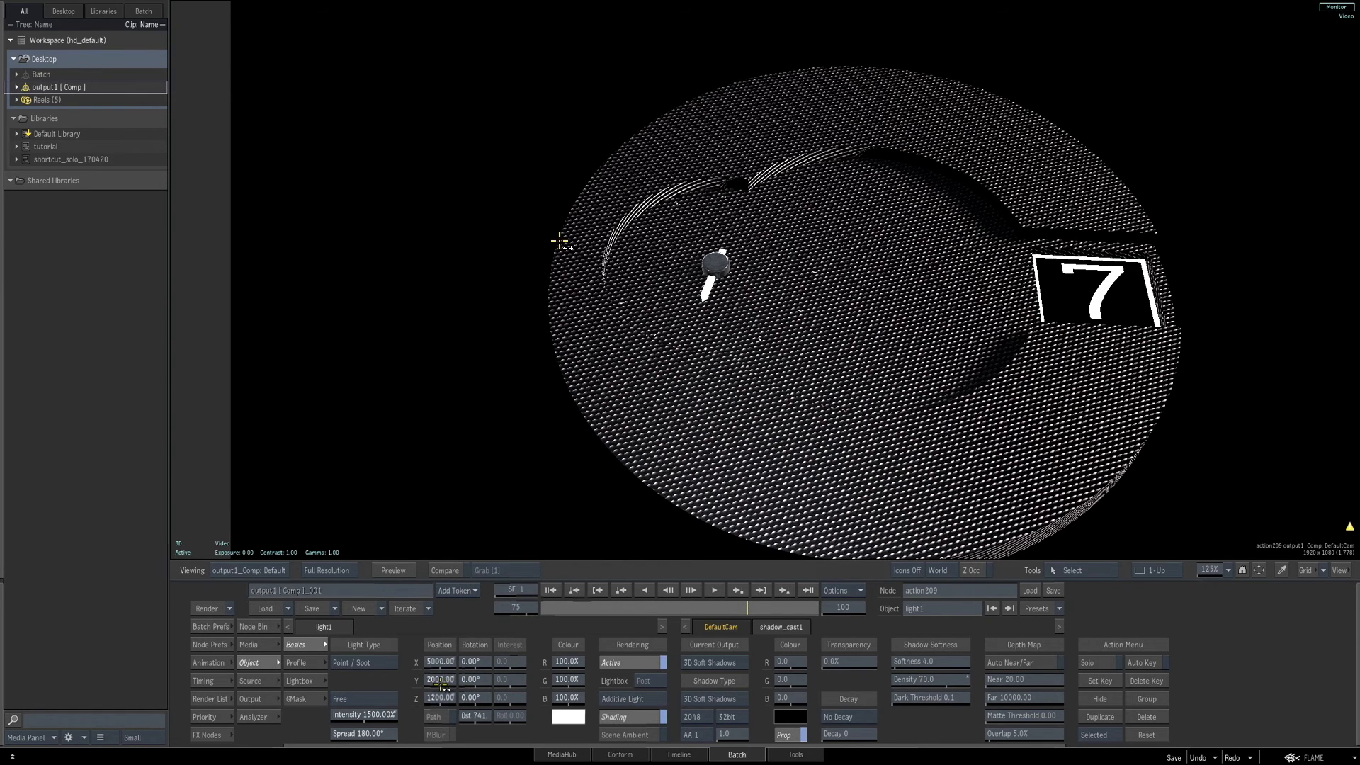
left_click(440, 680)
type("0")
key("Return")
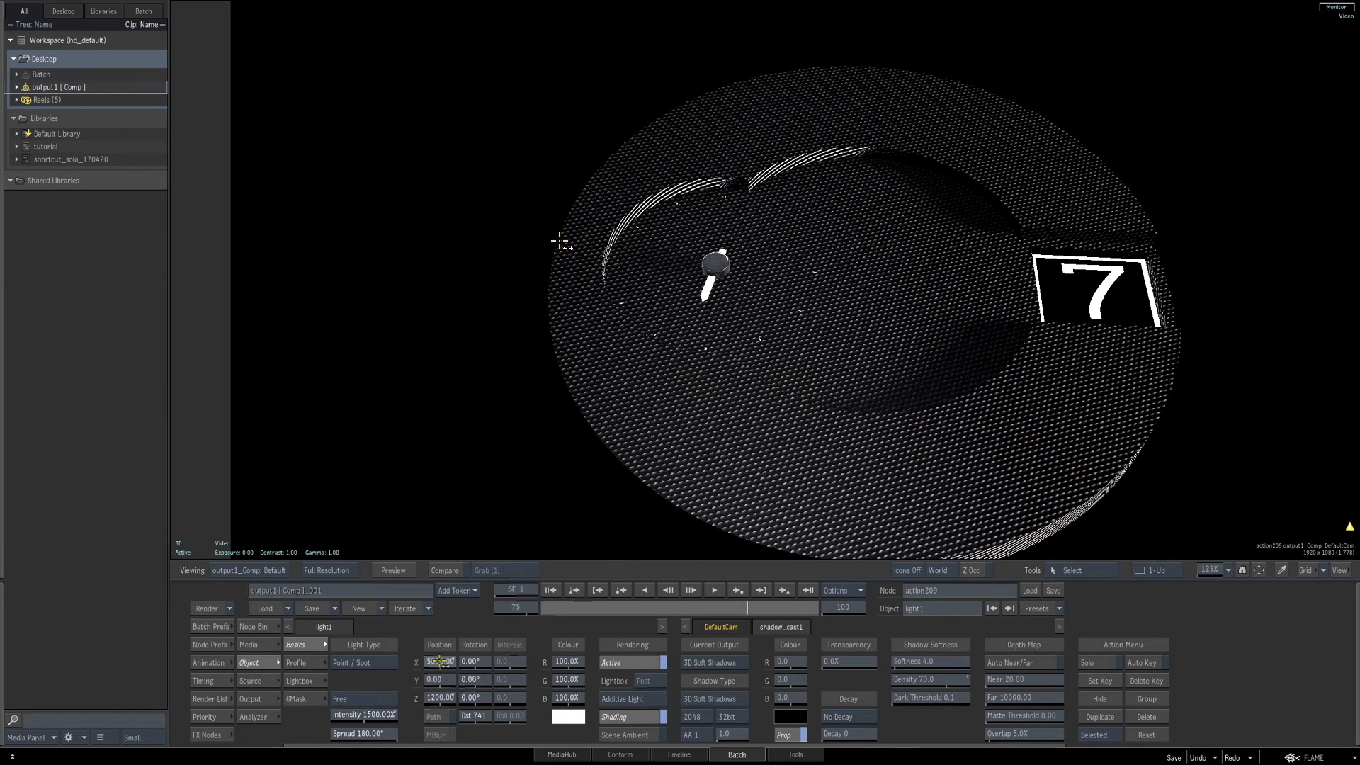
Try light1 at an X position of 300.
left_click(439, 662)
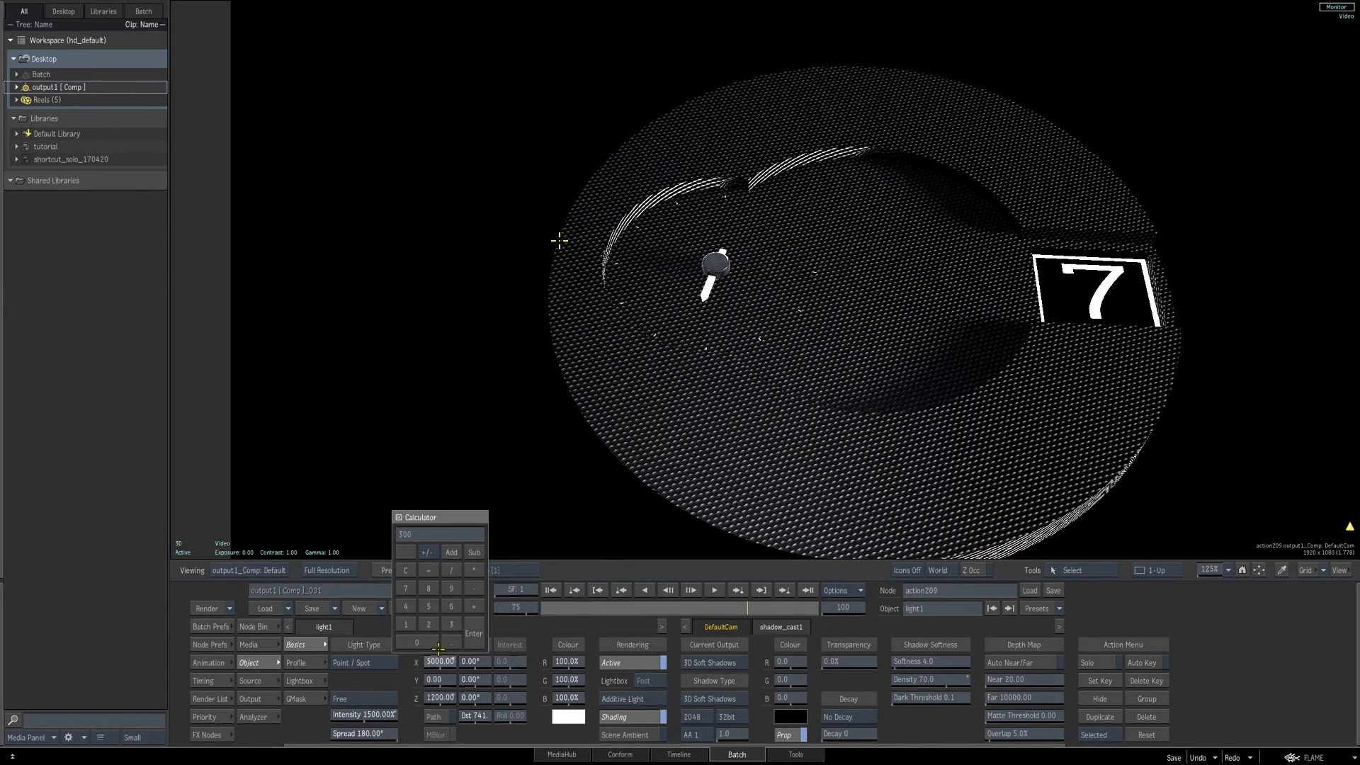
type("300")
key("Return")
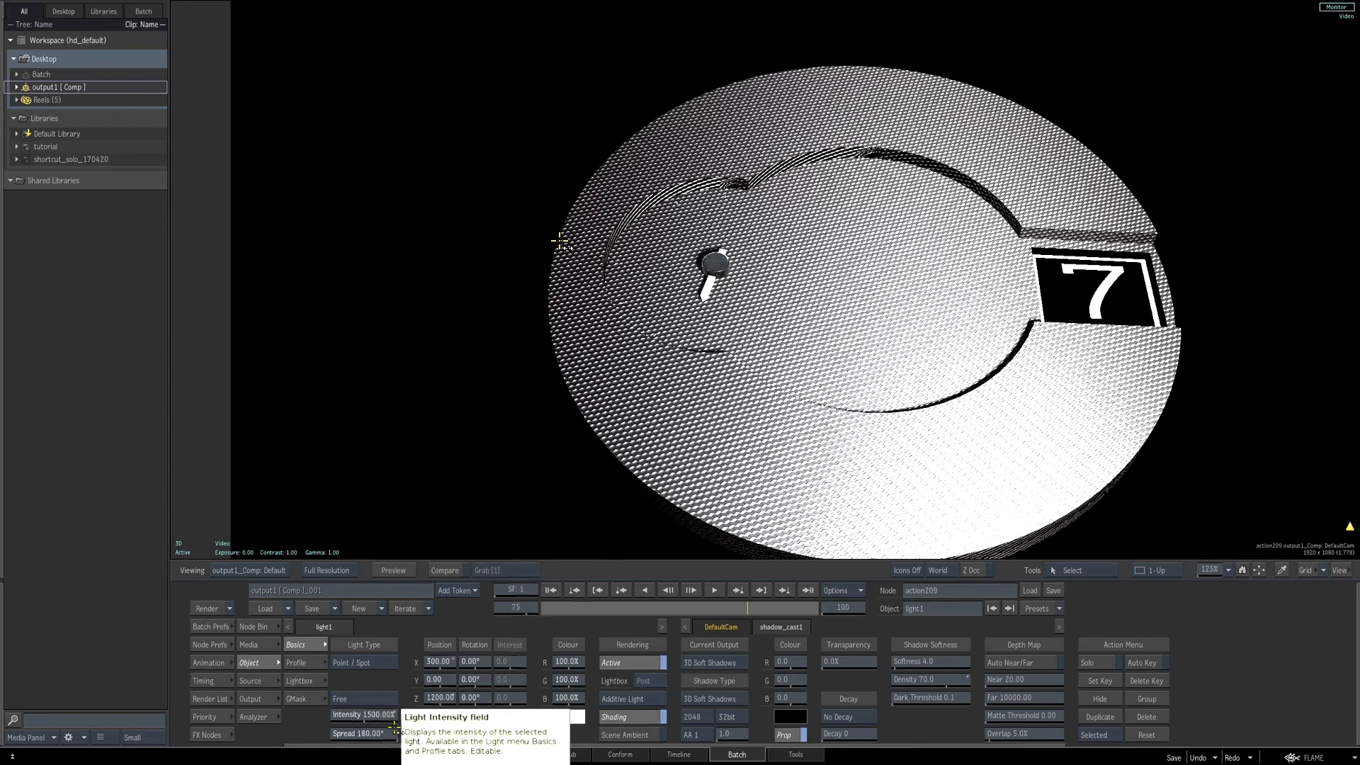
Set light1's X position to 3000 and its intensity to 1600.
left_click(442, 661)
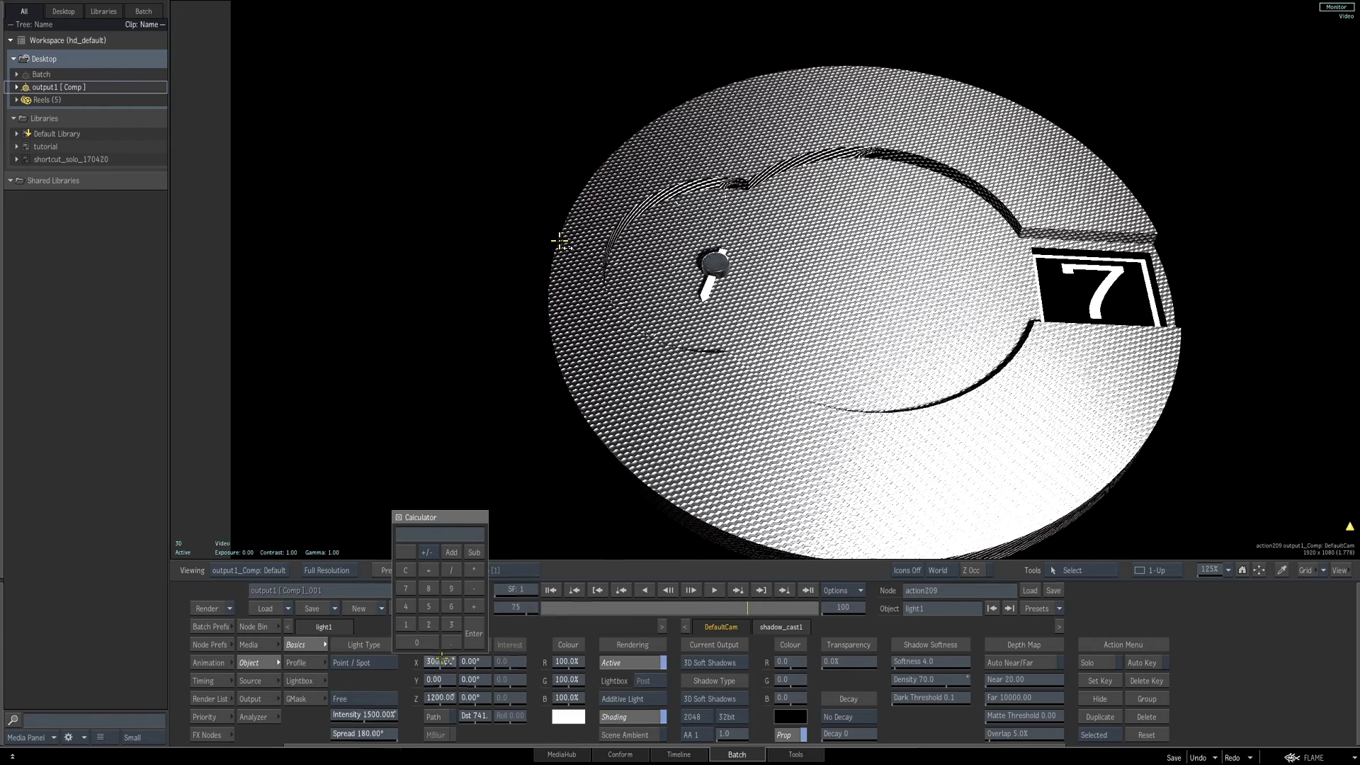
type("3000")
key("Return")
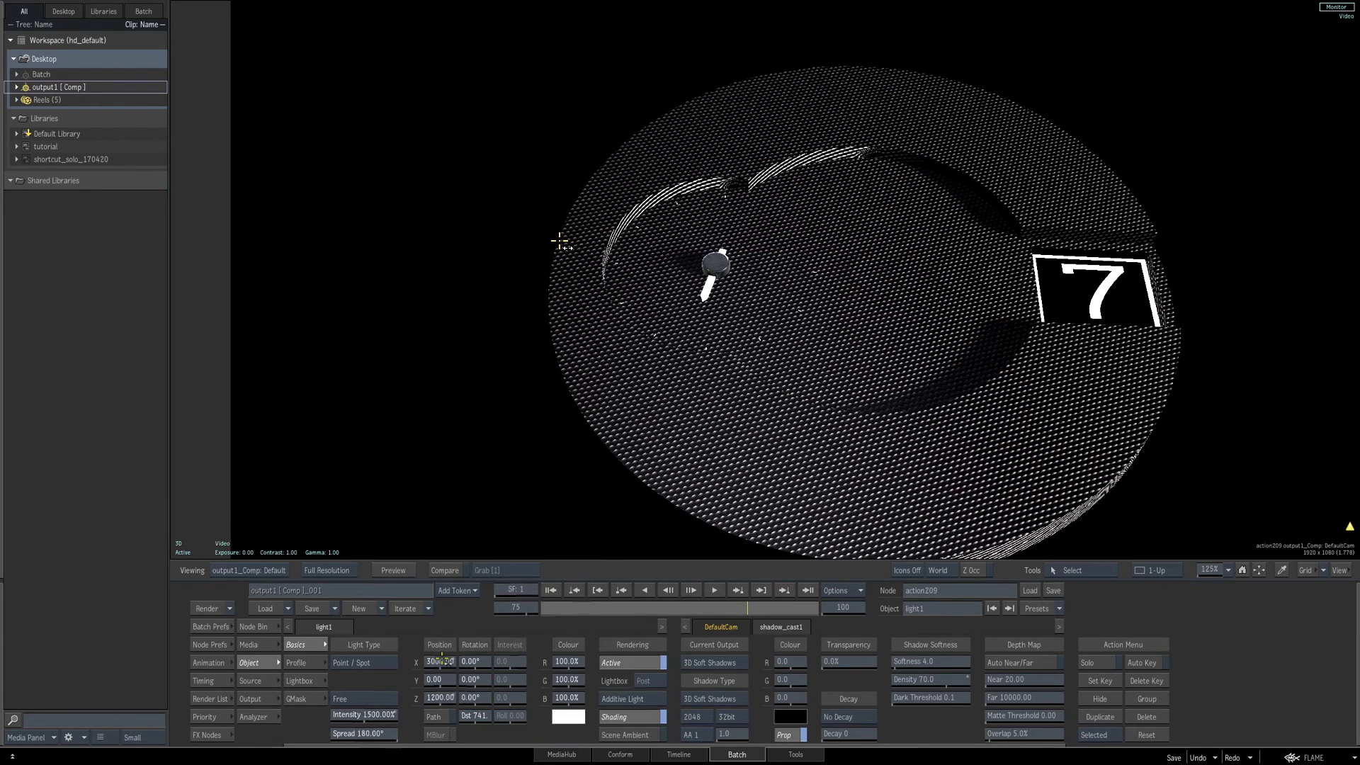
left_click(380, 708)
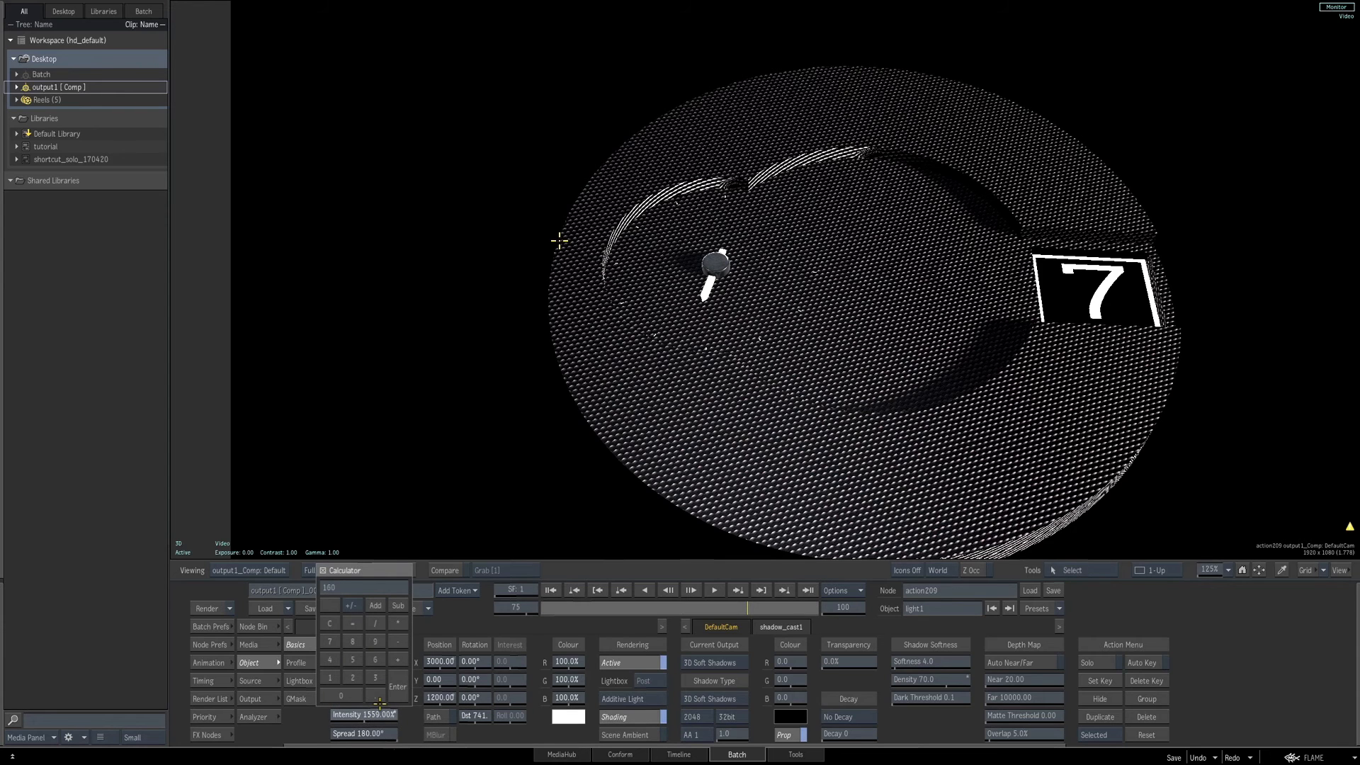
type("1600")
key("Return")
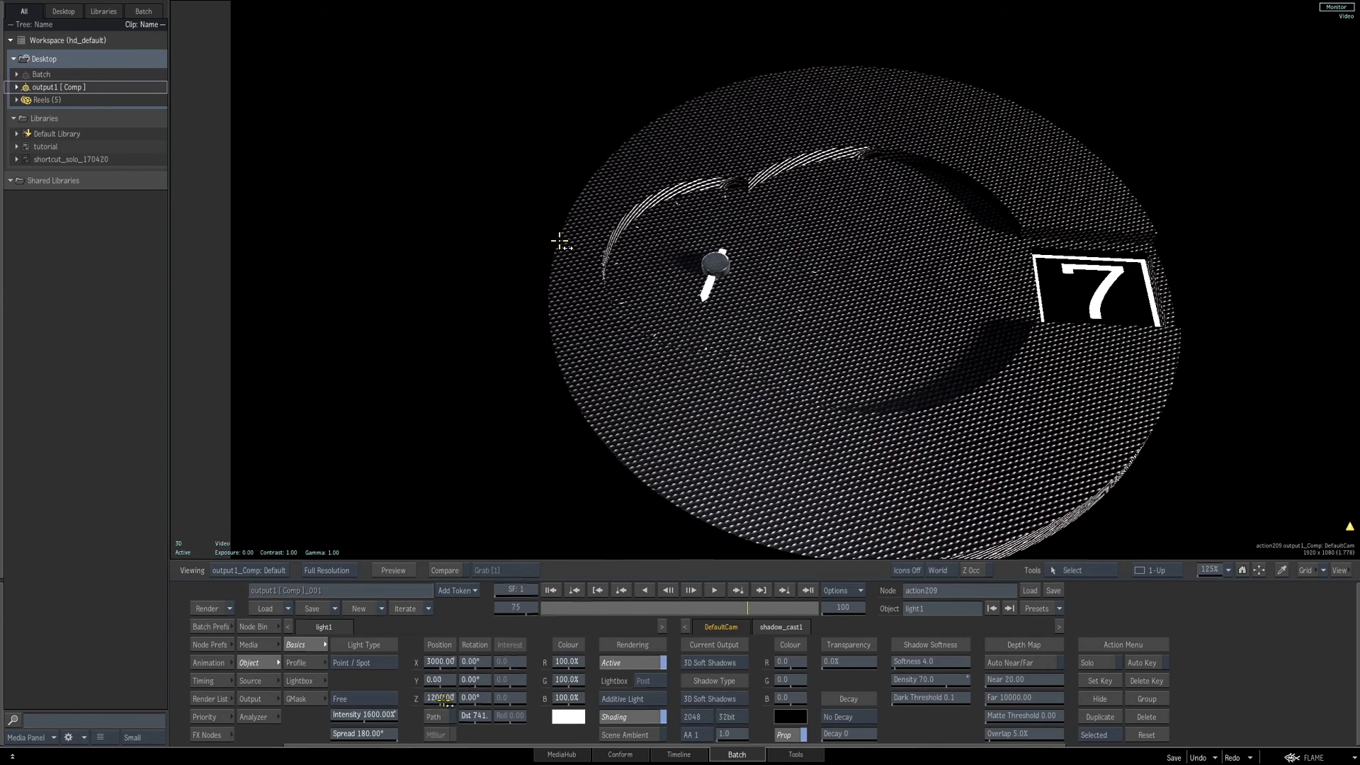
Adjust light1's Y position to -454 and raise its intensity to 2000 while watching the shadows on the dial.
left_click_drag(442, 680, 644, 584)
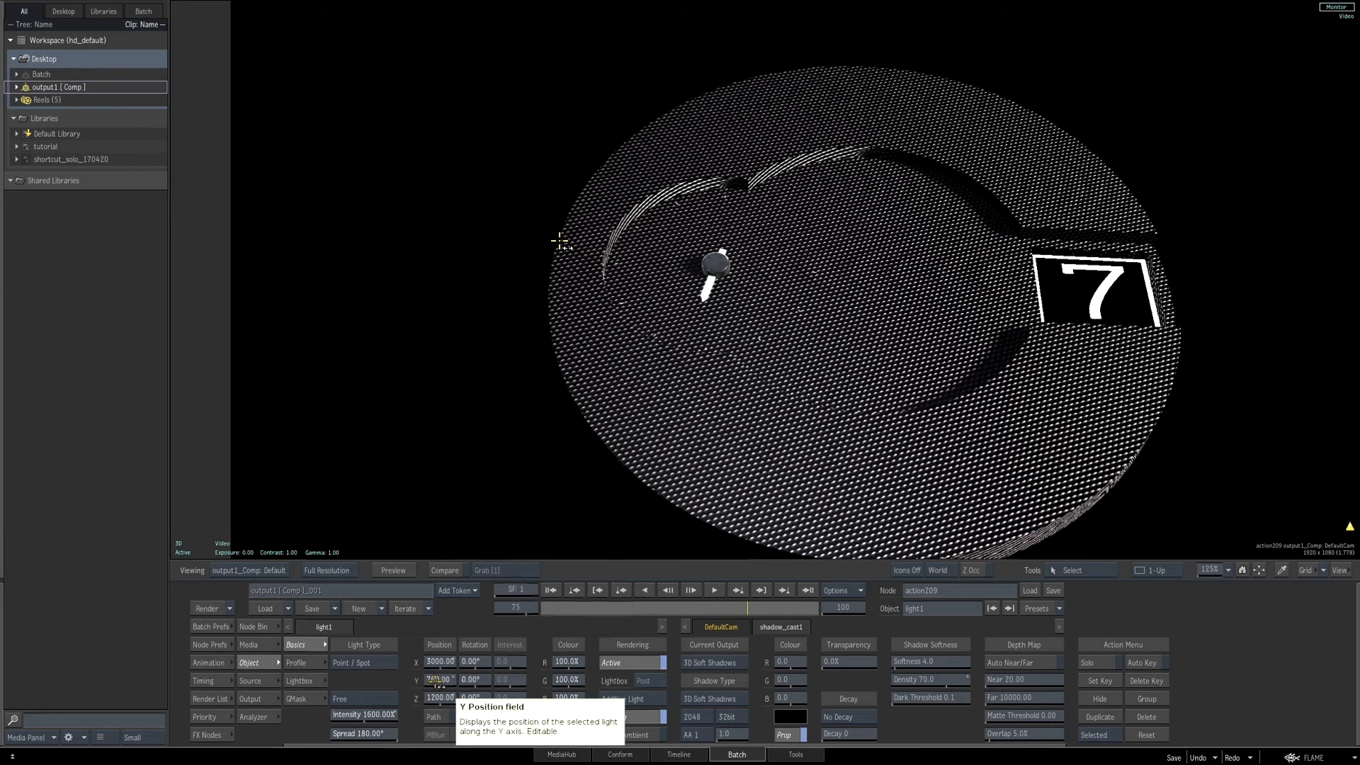
left_click_drag(434, 683, 433, 673)
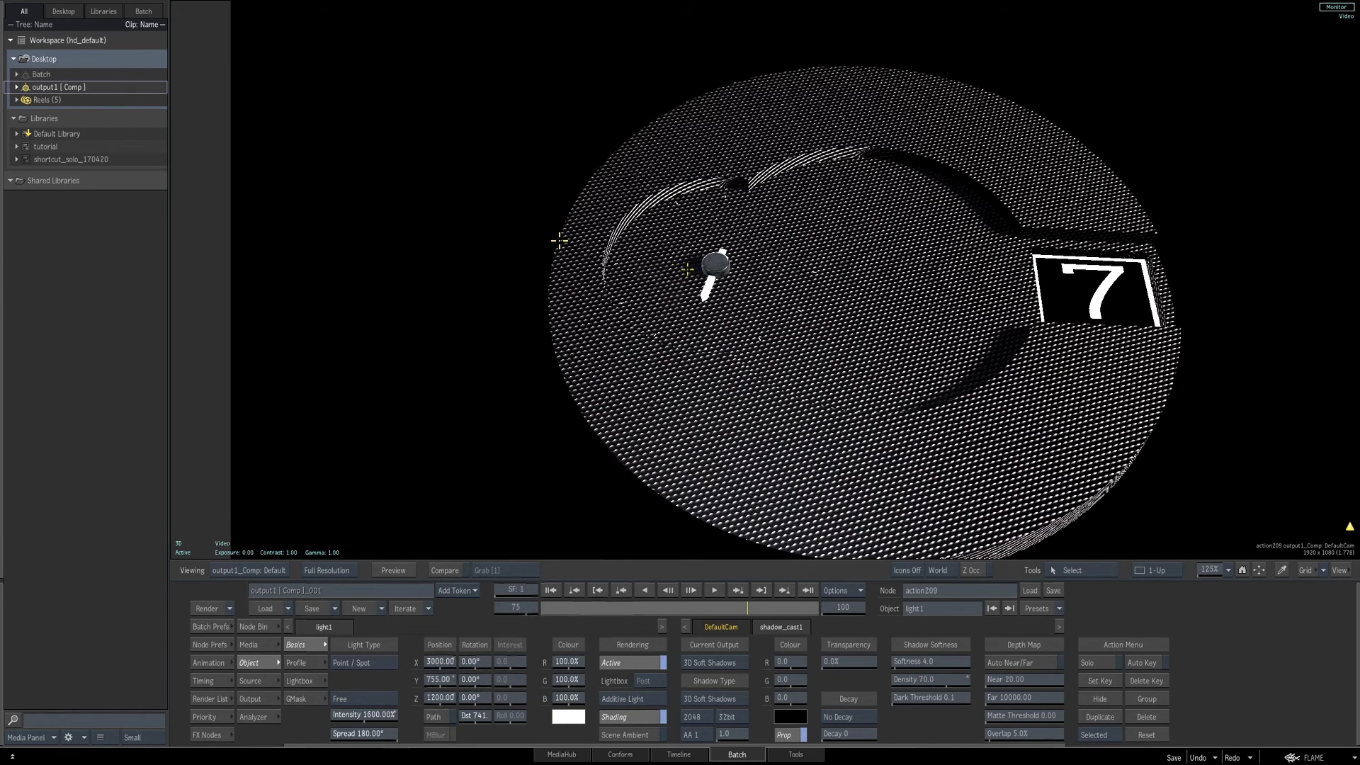
mouse_move(448, 679)
left_mouse_down()
mouse_move(298, 685)
mouse_move(425, 678)
mouse_move(366, 670)
mouse_move(454, 684)
mouse_move(415, 683)
mouse_move(386, 712)
mouse_move(636, 563)
left_mouse_up()
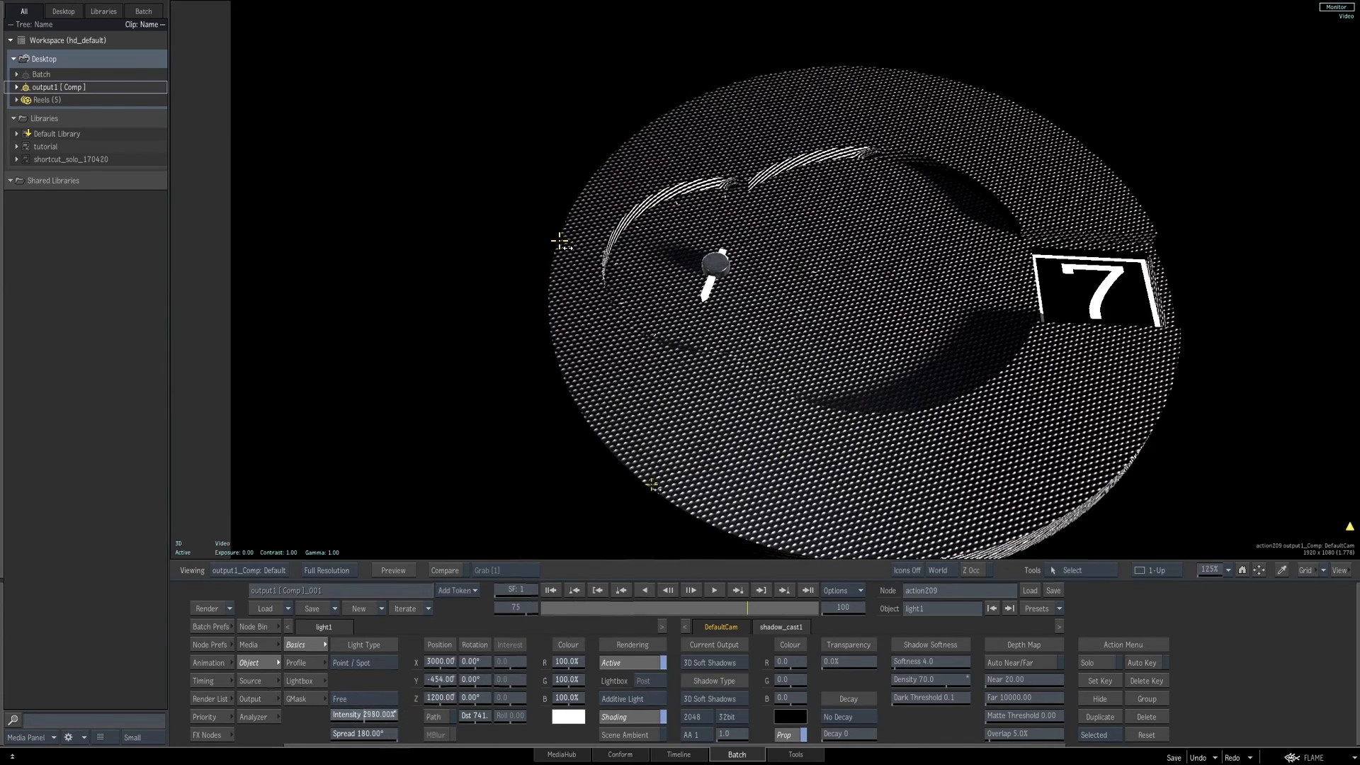
mouse_move(467, 549)
left_mouse_down()
mouse_move(446, 563)
mouse_move(469, 544)
left_mouse_up()
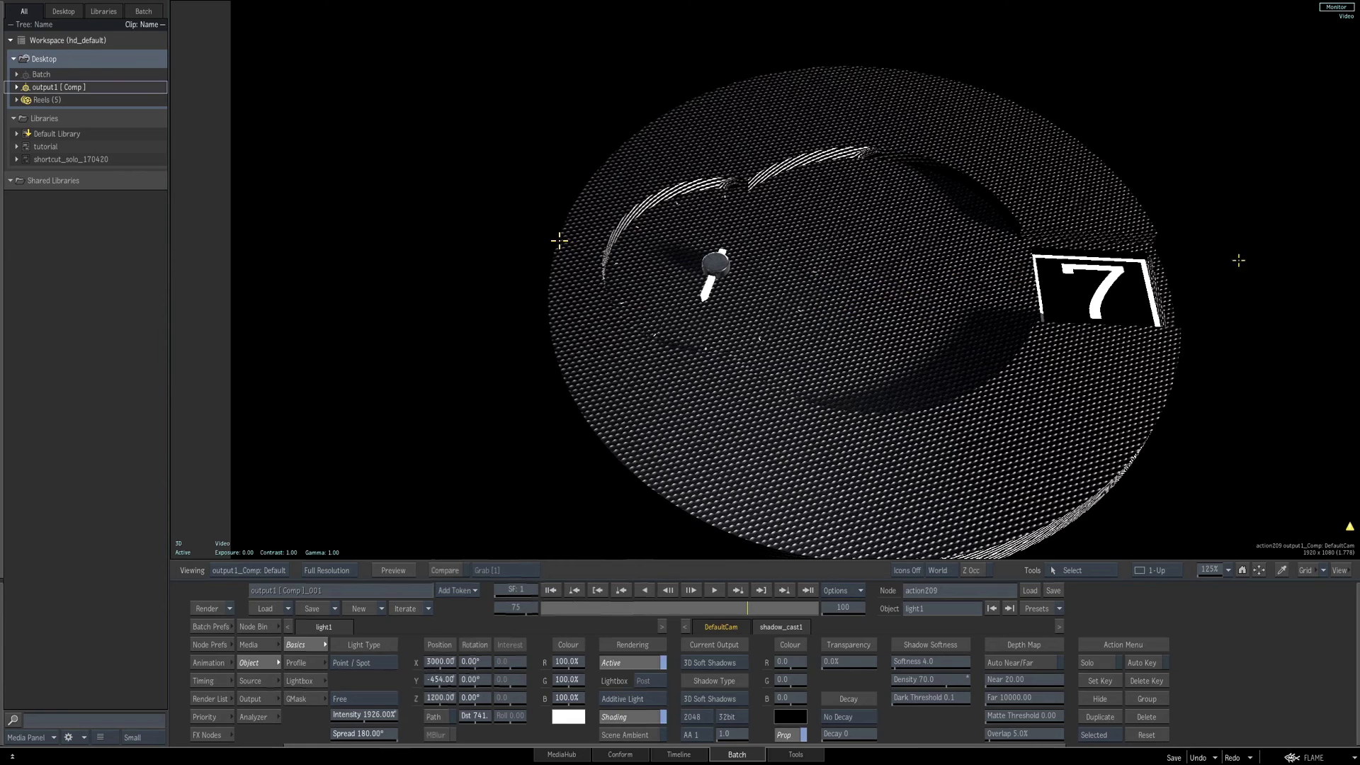
Rotate the top-level axis1 of the watch to -35° in X and 1° in Y.
key("grave")
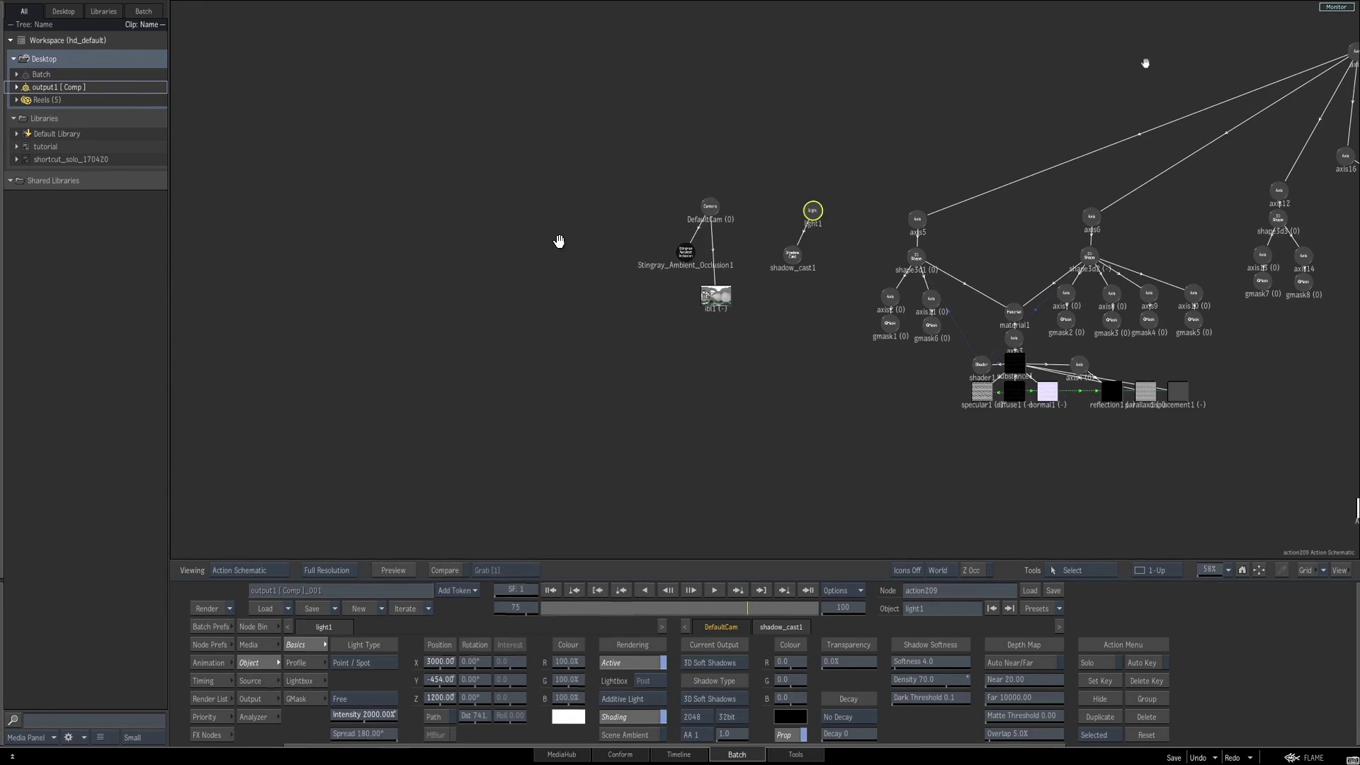
left_click_drag(1145, 63, 739, 91)
left_click(950, 79)
key("grave")
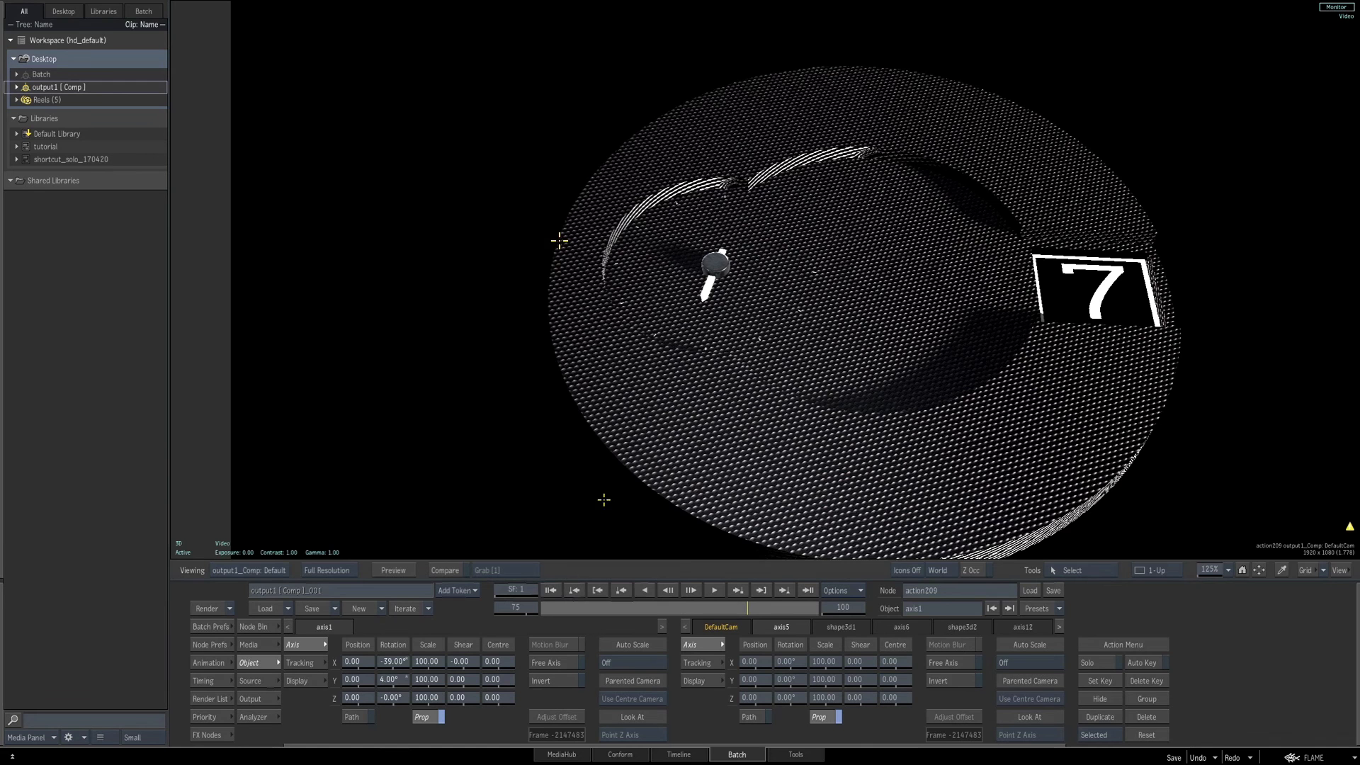
mouse_move(395, 664)
left_mouse_down()
mouse_move(393, 680)
mouse_move(400, 662)
left_mouse_up()
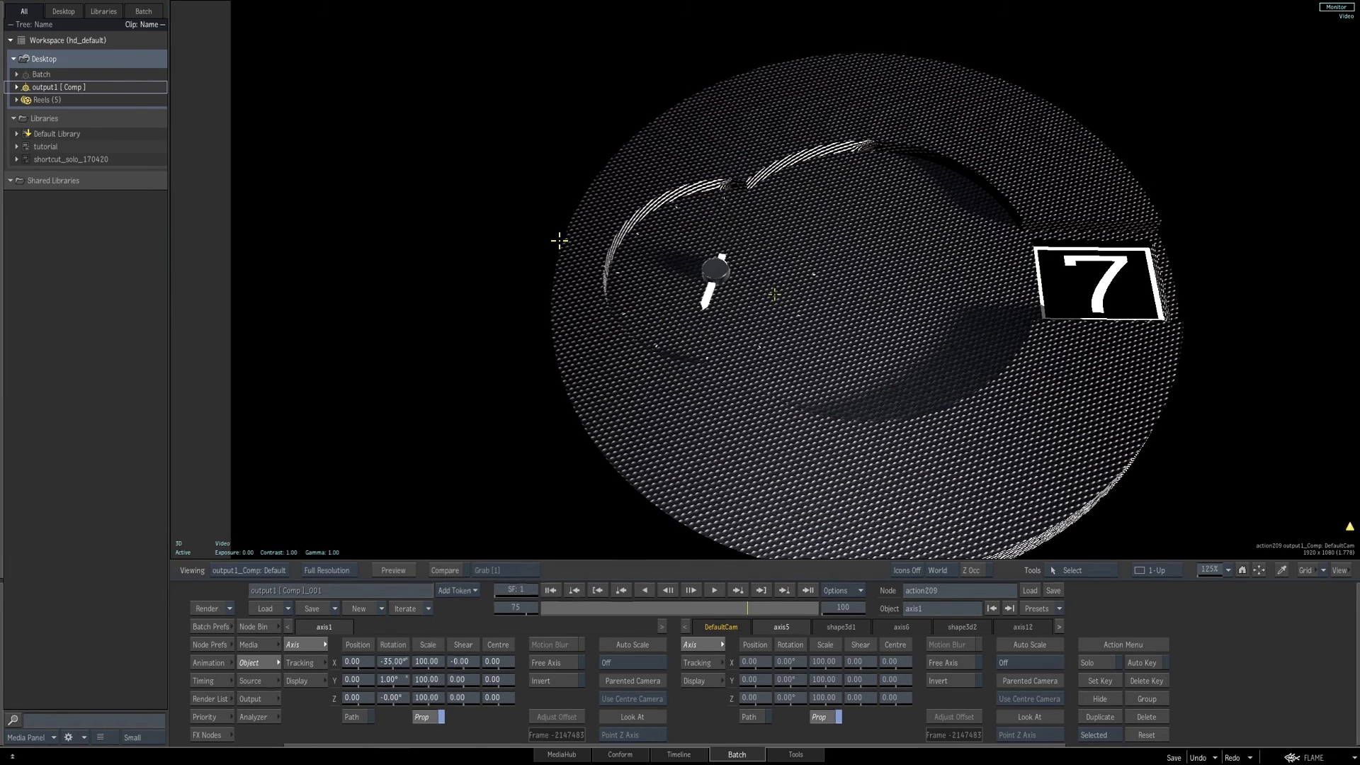
Add a 3D Text node with its own axis in an empty area of the schematic and open its settings.
key("Escape")
left_click_drag(971, 342, 729, 363)
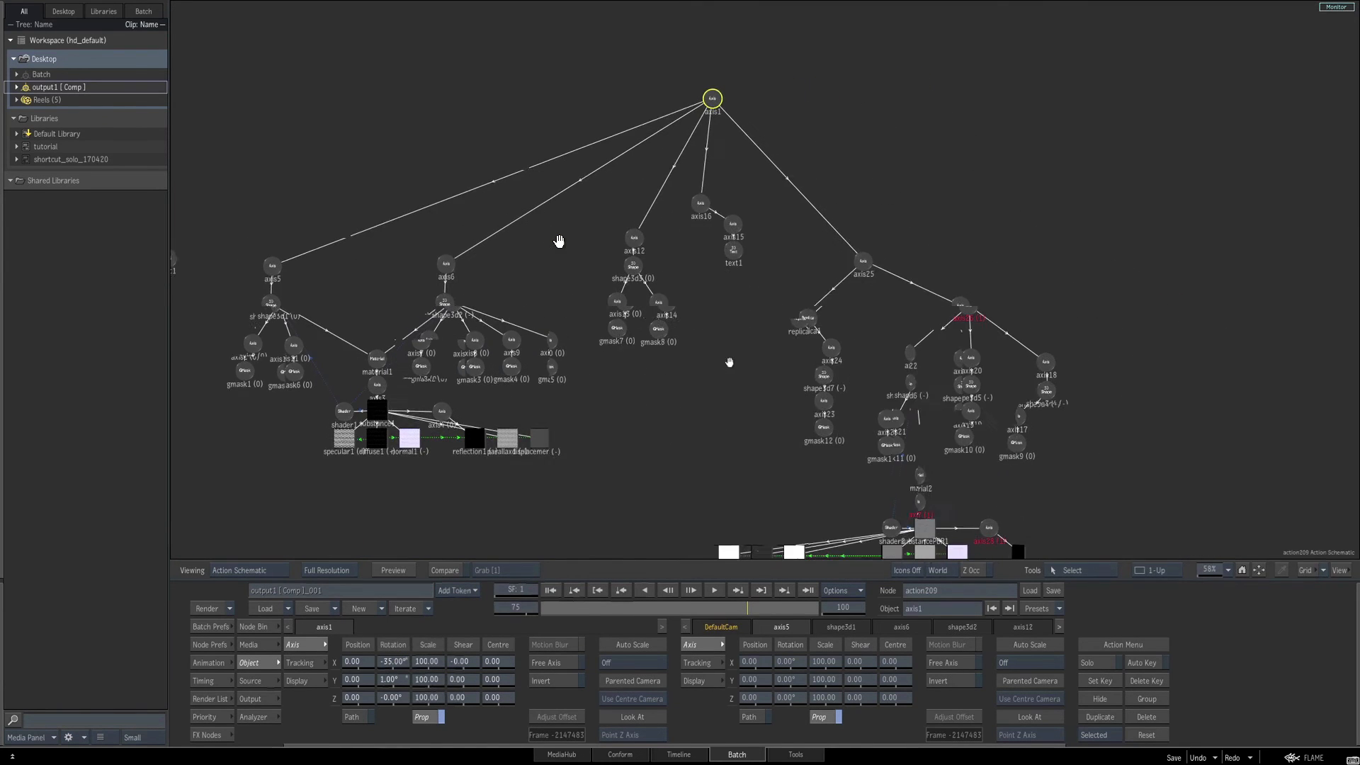
left_click_drag(560, 241, 561, 241)
left_click(263, 628)
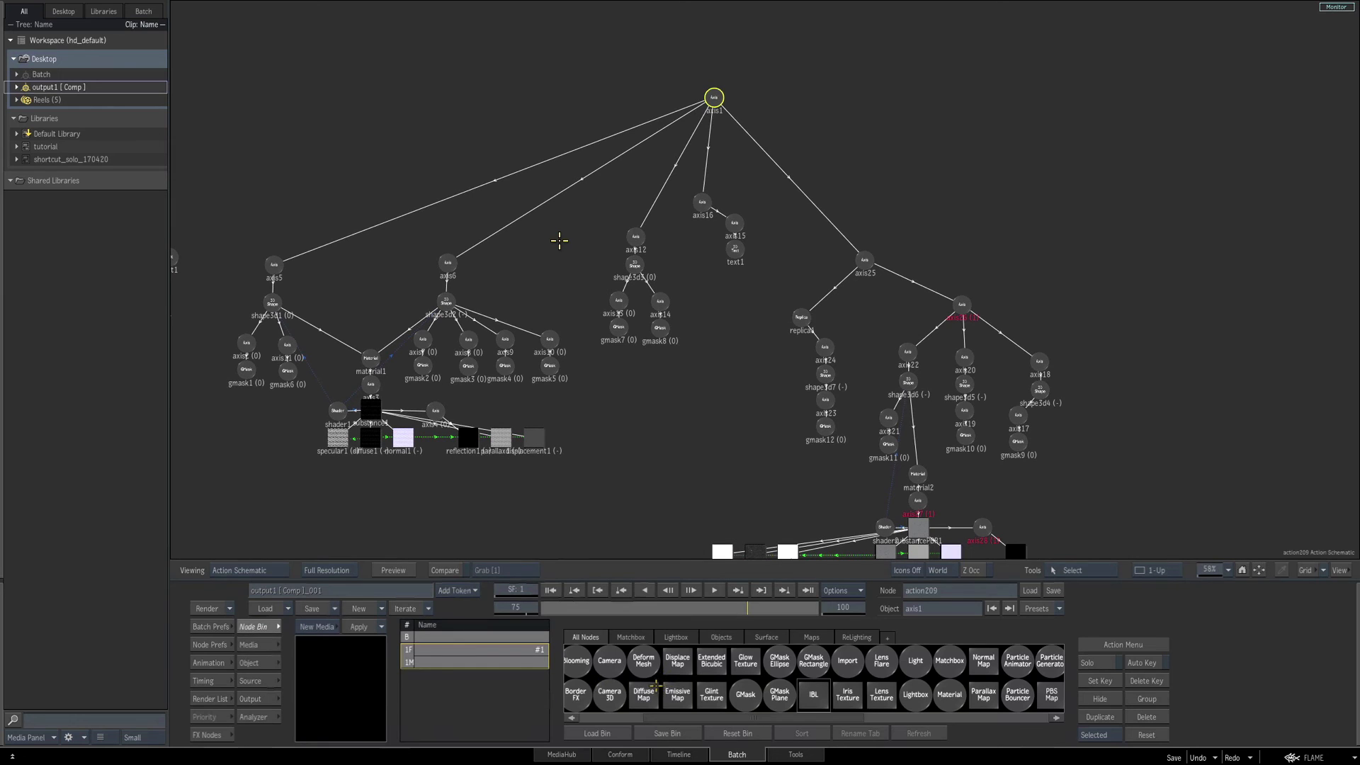
key("3")
left_click(617, 660)
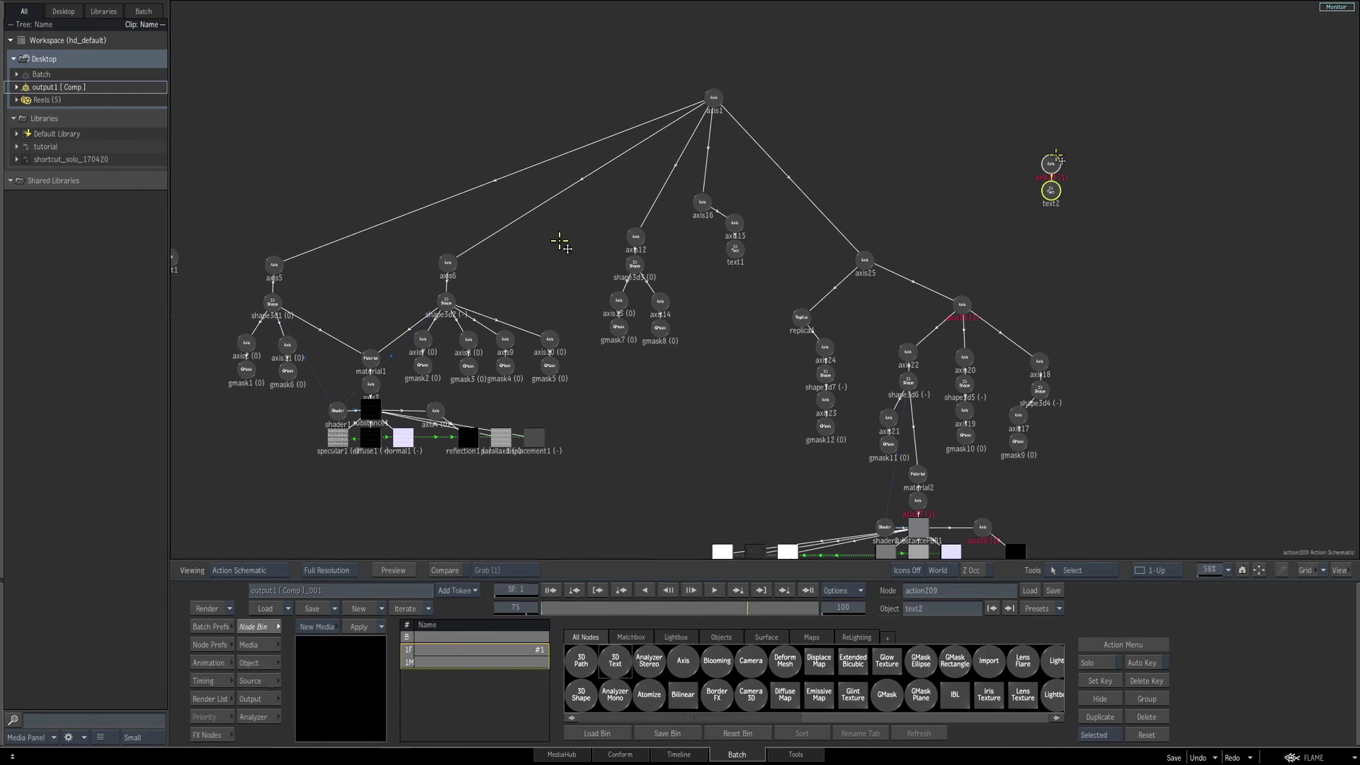
left_click(254, 663)
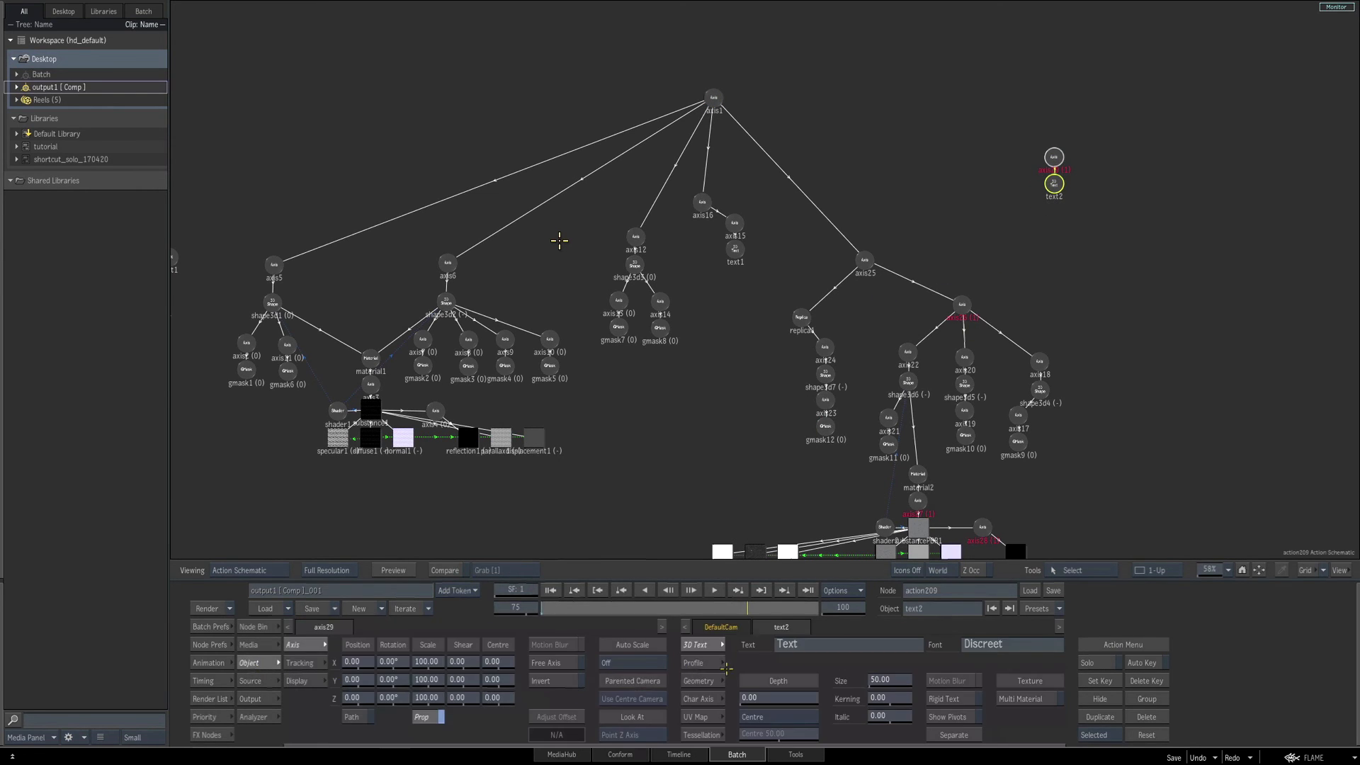
Set the content of the new text2 3D Text node to "x1000".
left_click(807, 651)
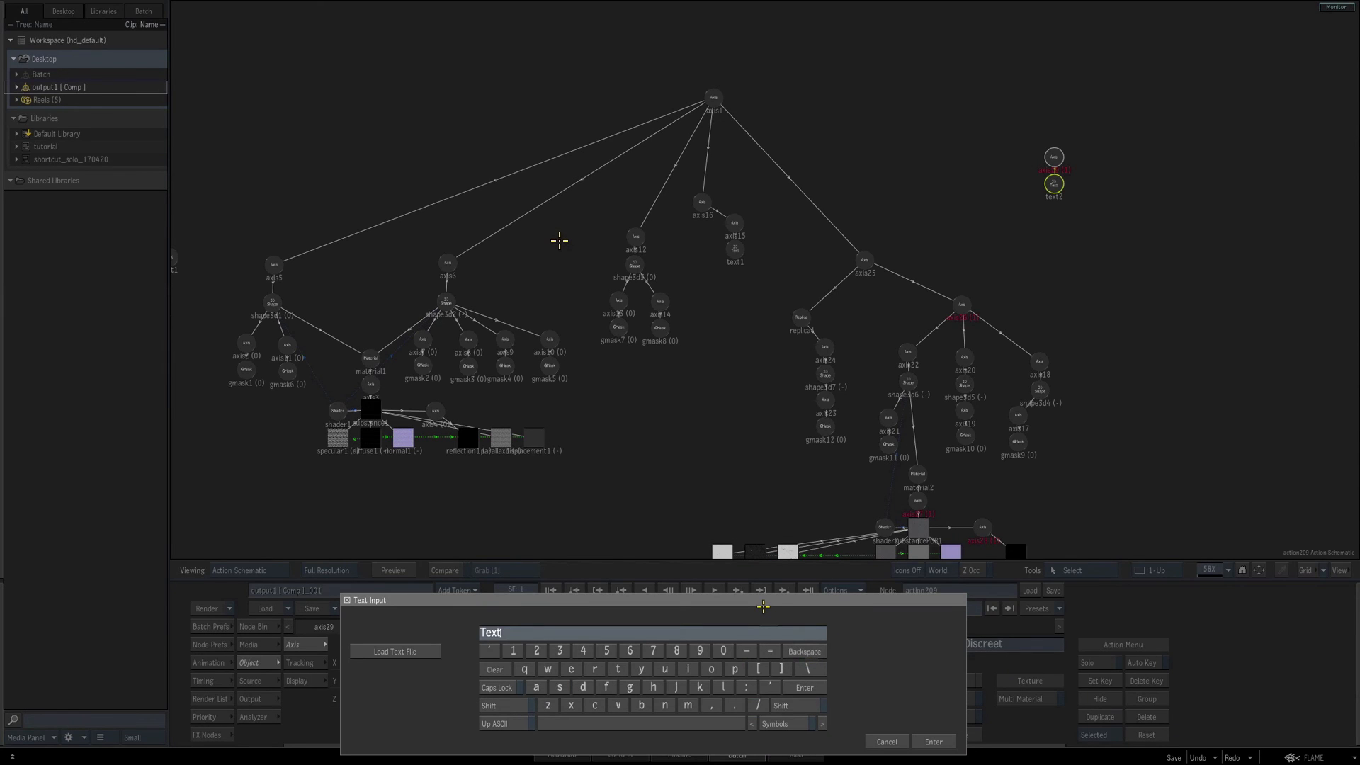
key("BackSpace")
key("BackSpace")
key("BackSpace")
key("BackSpace")
type("X")
type("000")
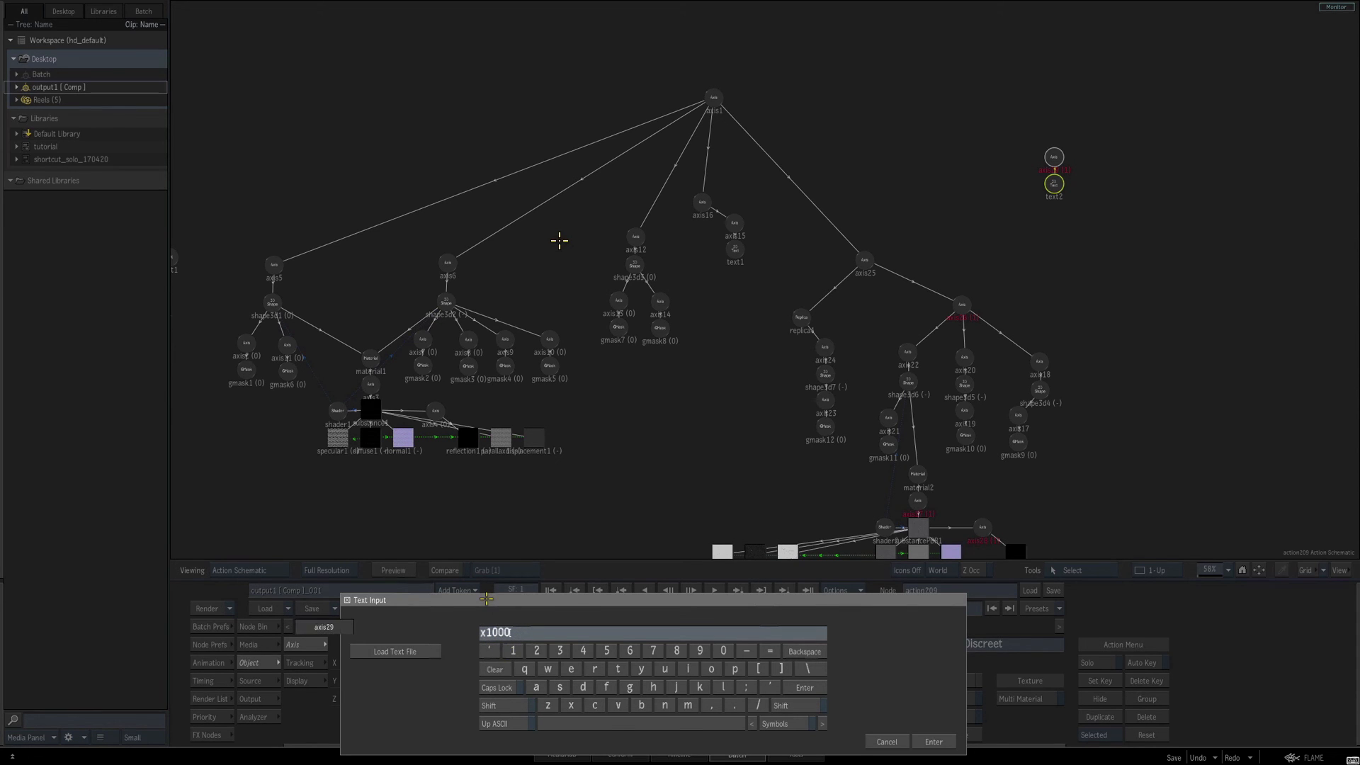
key("Return")
Parent the text2 node's axis29 to the watch's top-level axis1 and select axis29 for editing.
key("F4")
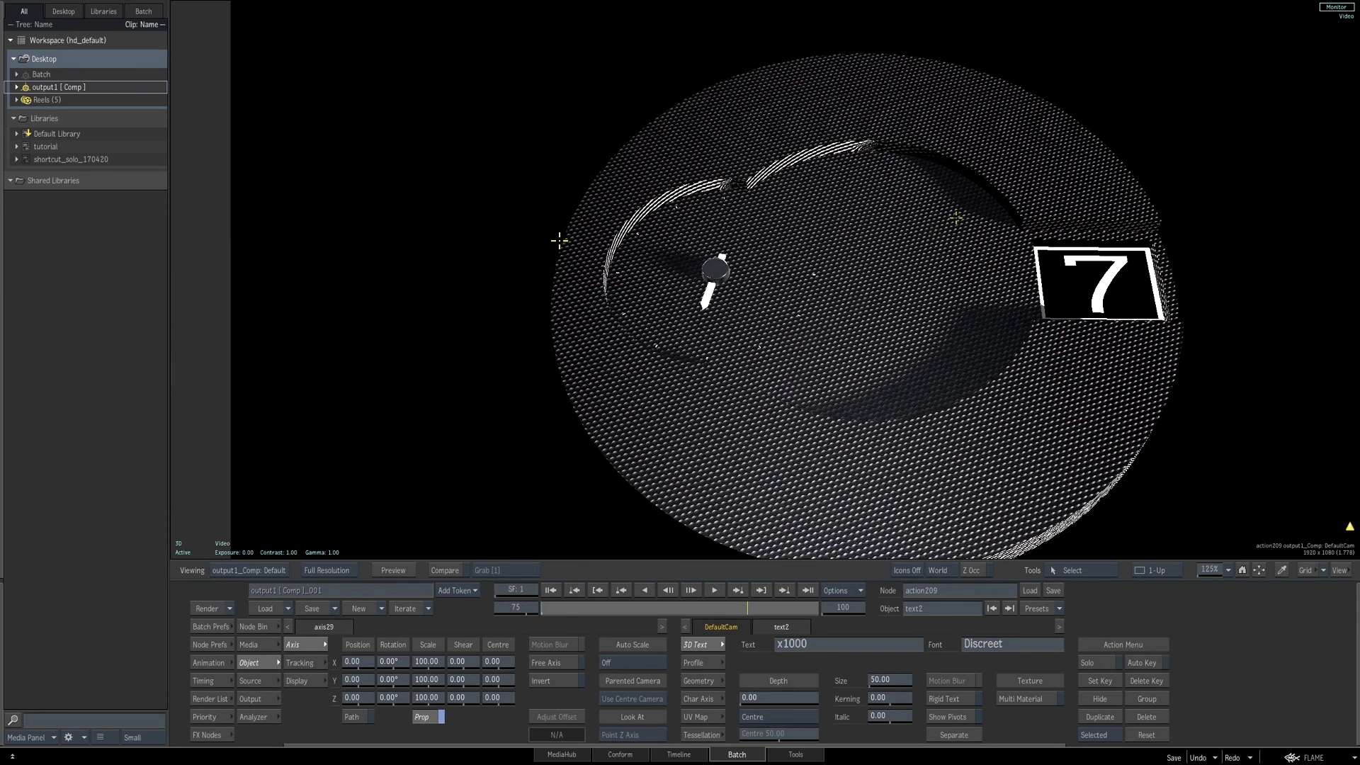
key("F8")
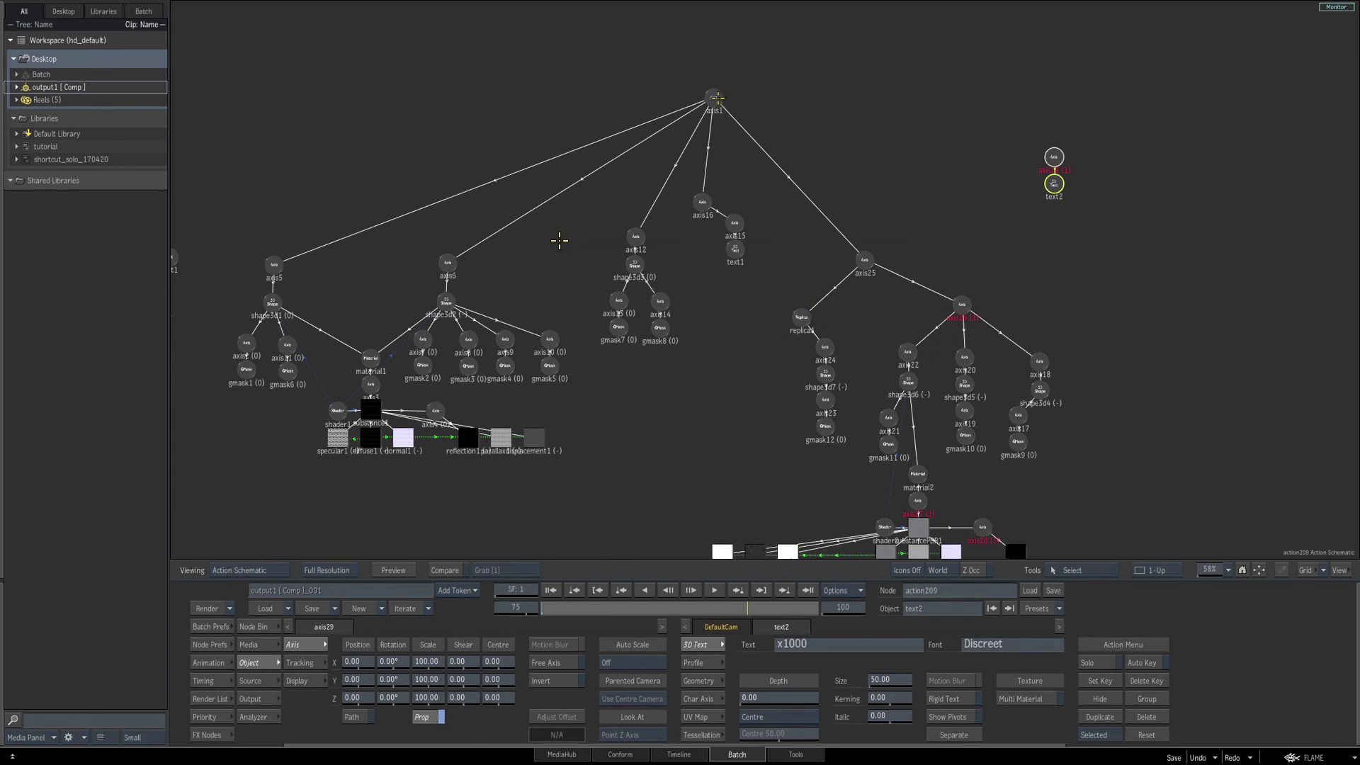
left_click_drag(718, 98, 1051, 161)
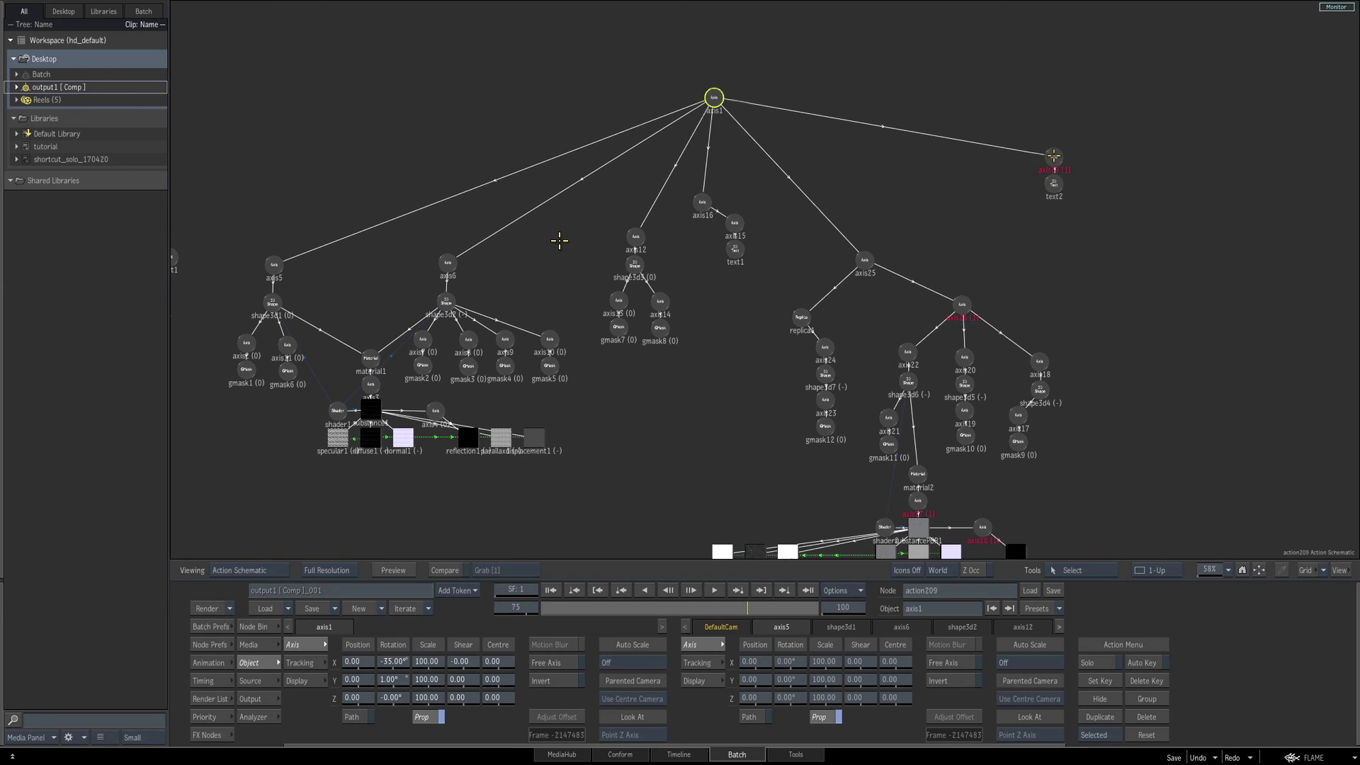
left_click(1055, 156)
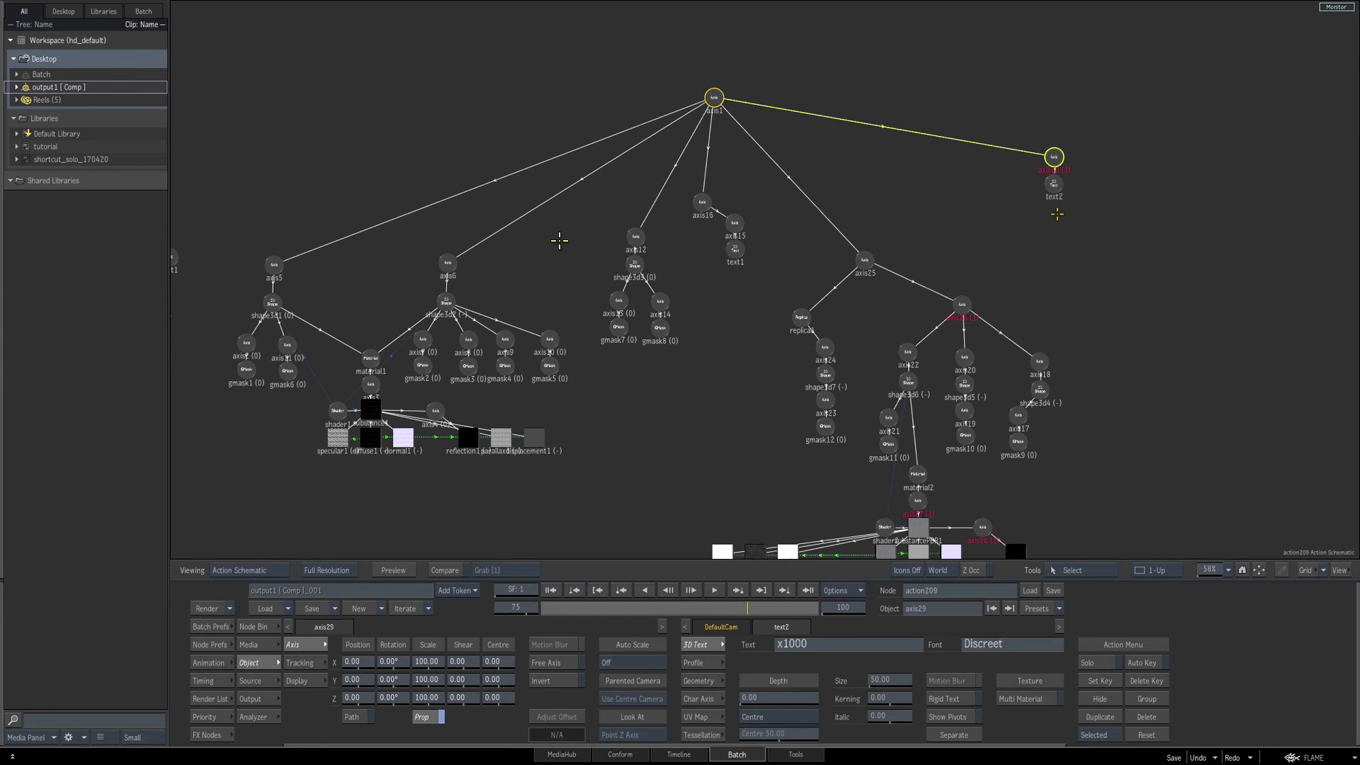
key("F4")
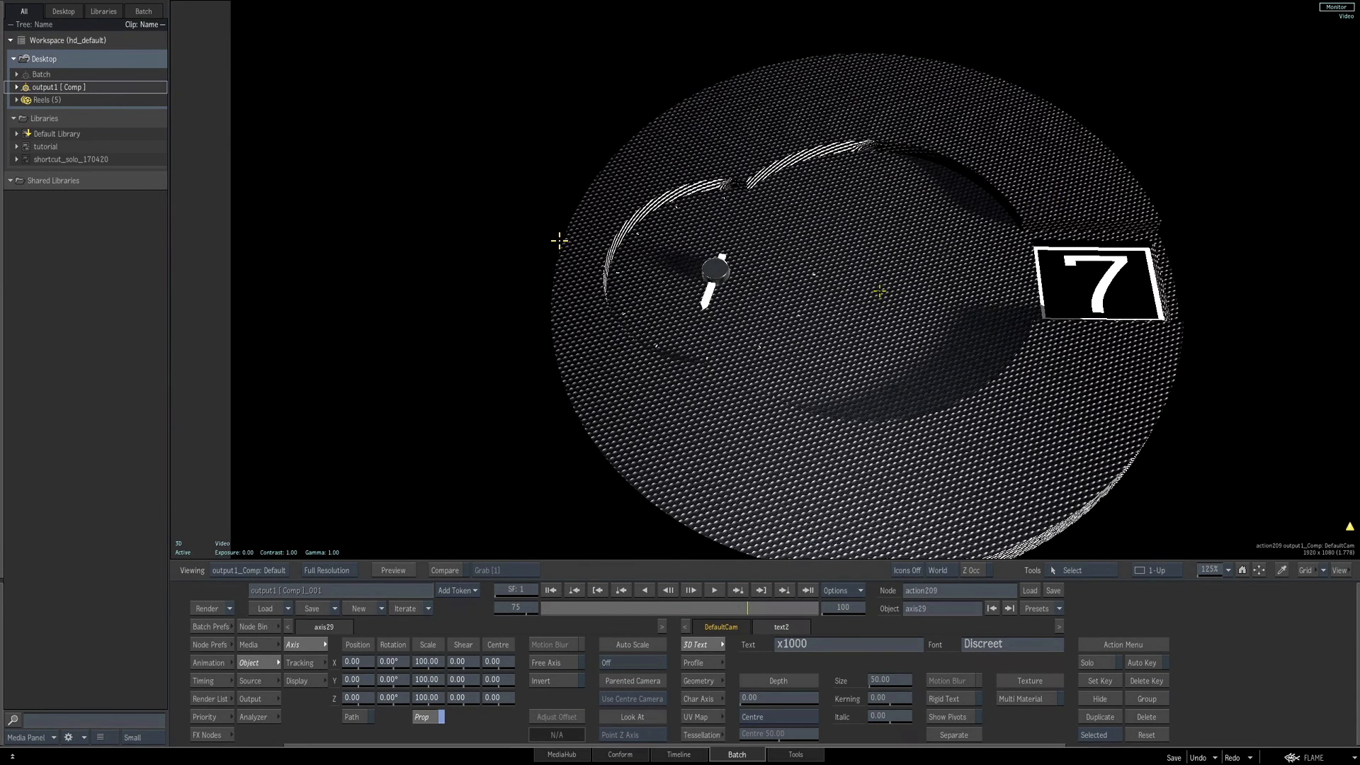
Move axis29 of the x1000 text to X -219, Y 99, Z 13 and scale it proportionally to 51%.
key("shift+i")
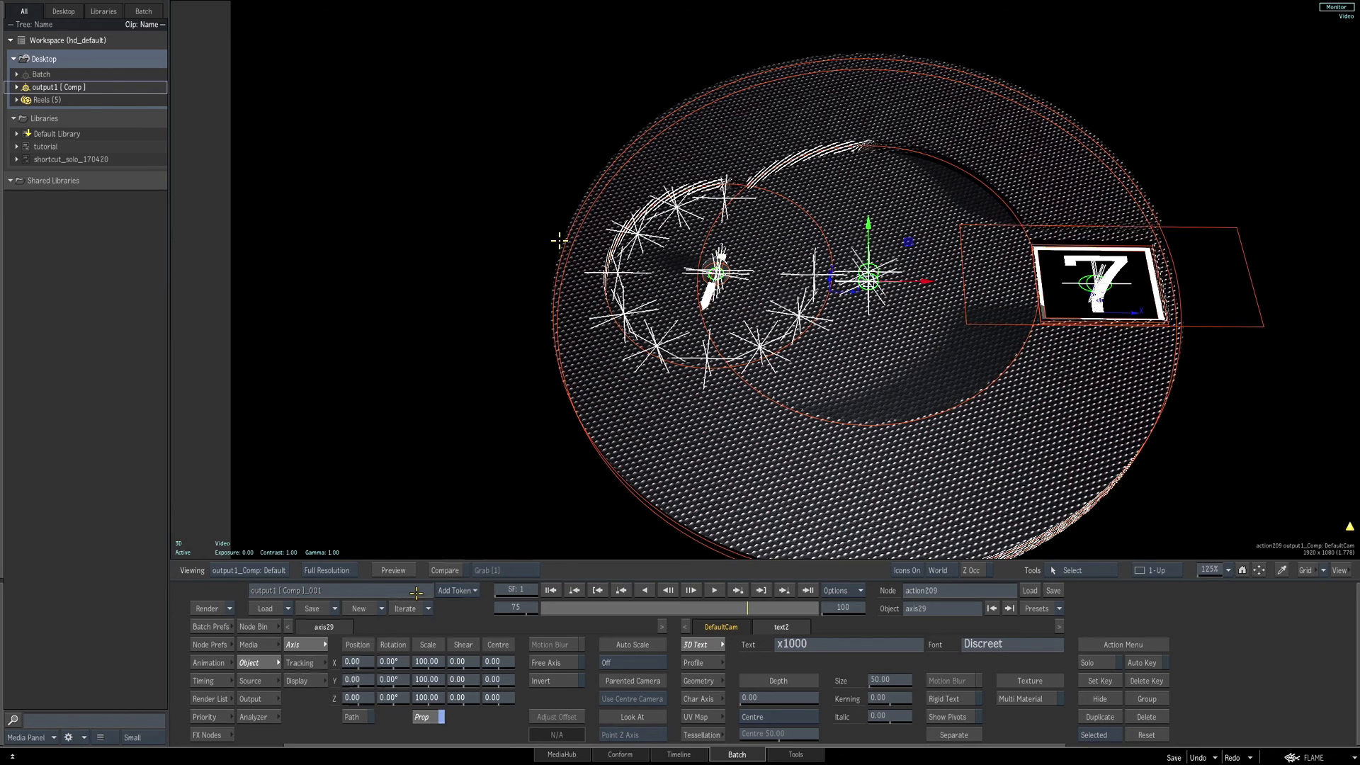
key("shift+i")
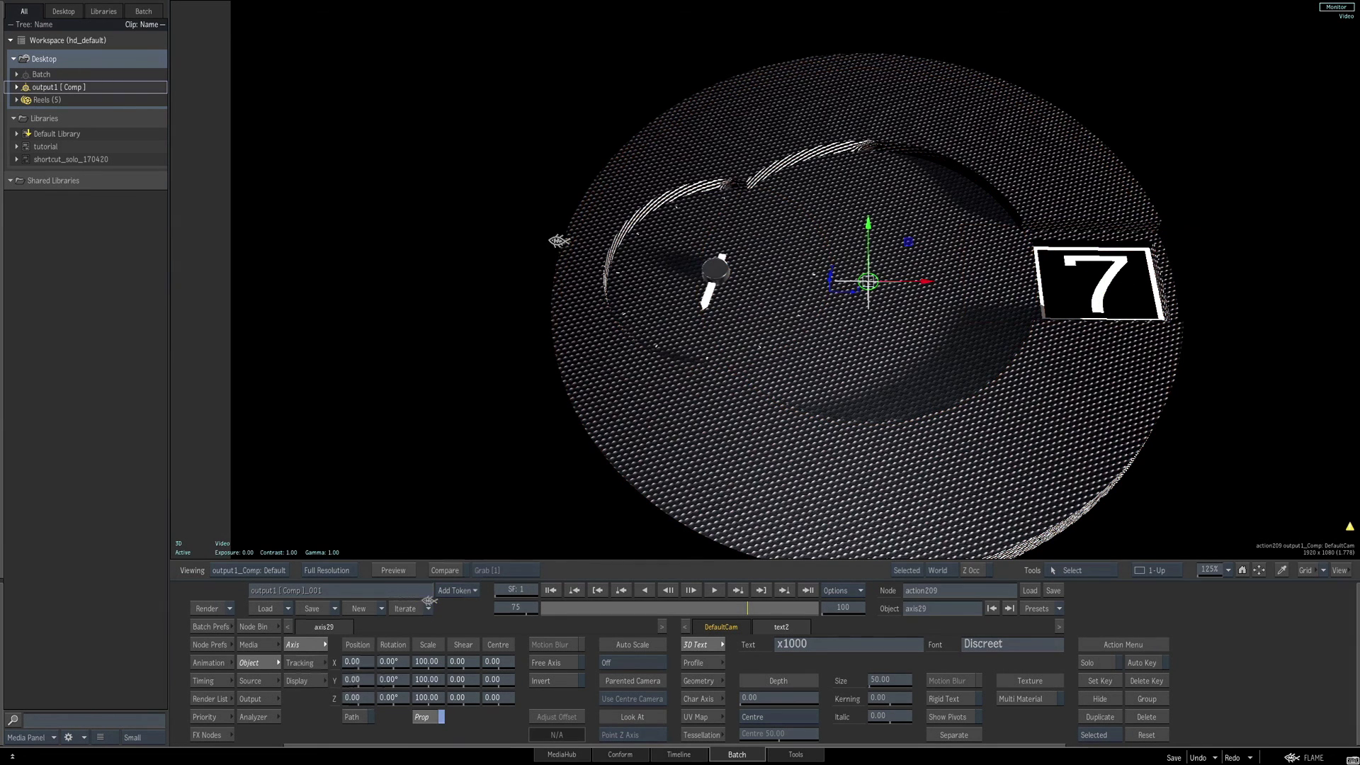
left_click_drag(363, 694, 385, 652)
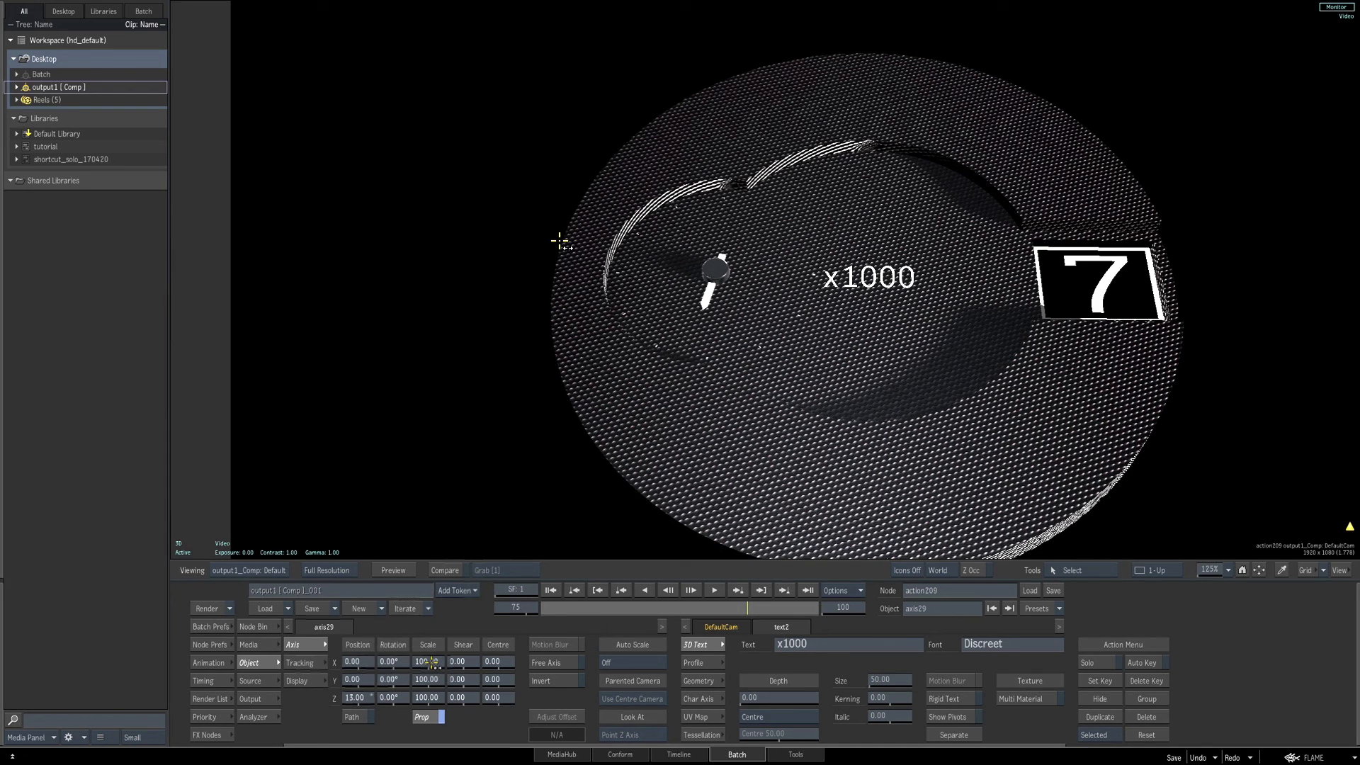
left_click_drag(432, 663, 406, 596)
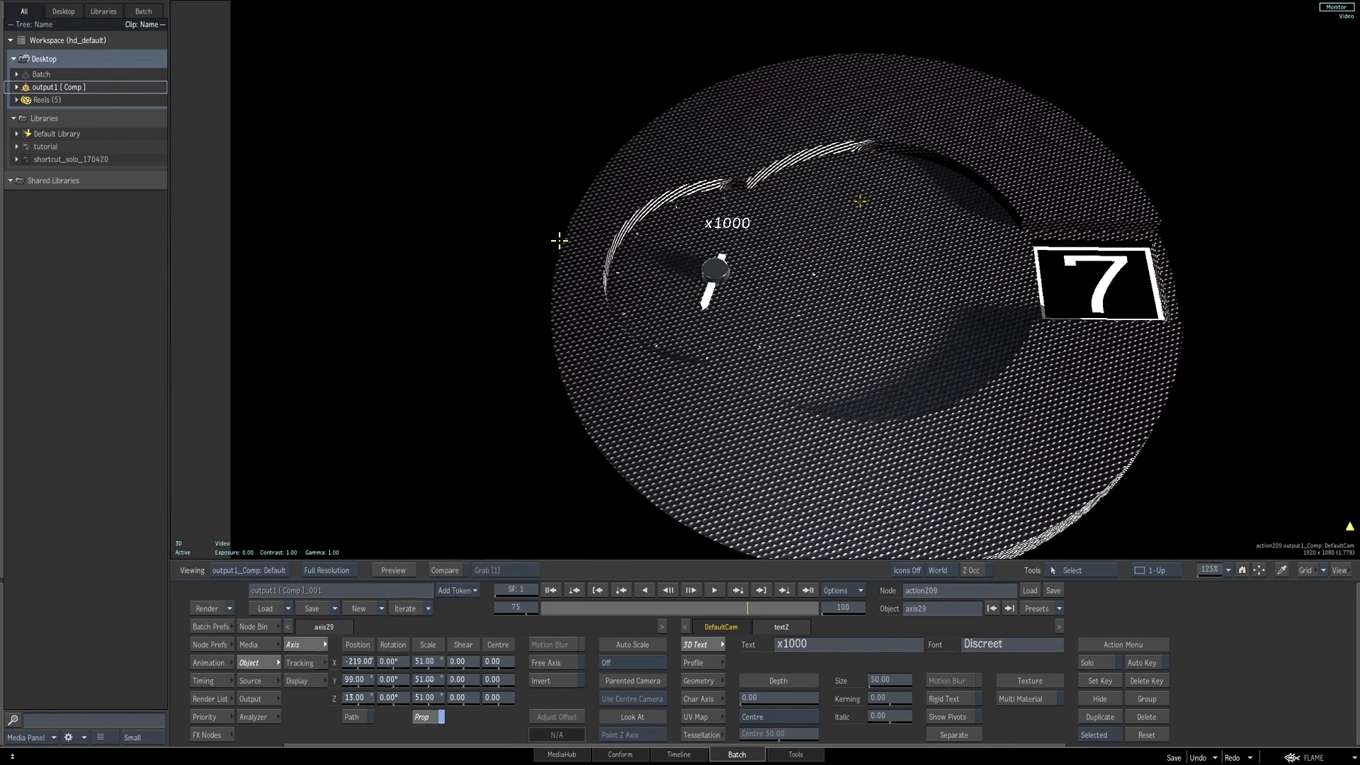
Rotate the top-level axis1 of the watch to 15° in Y to check the text from another angle.
key("F4")
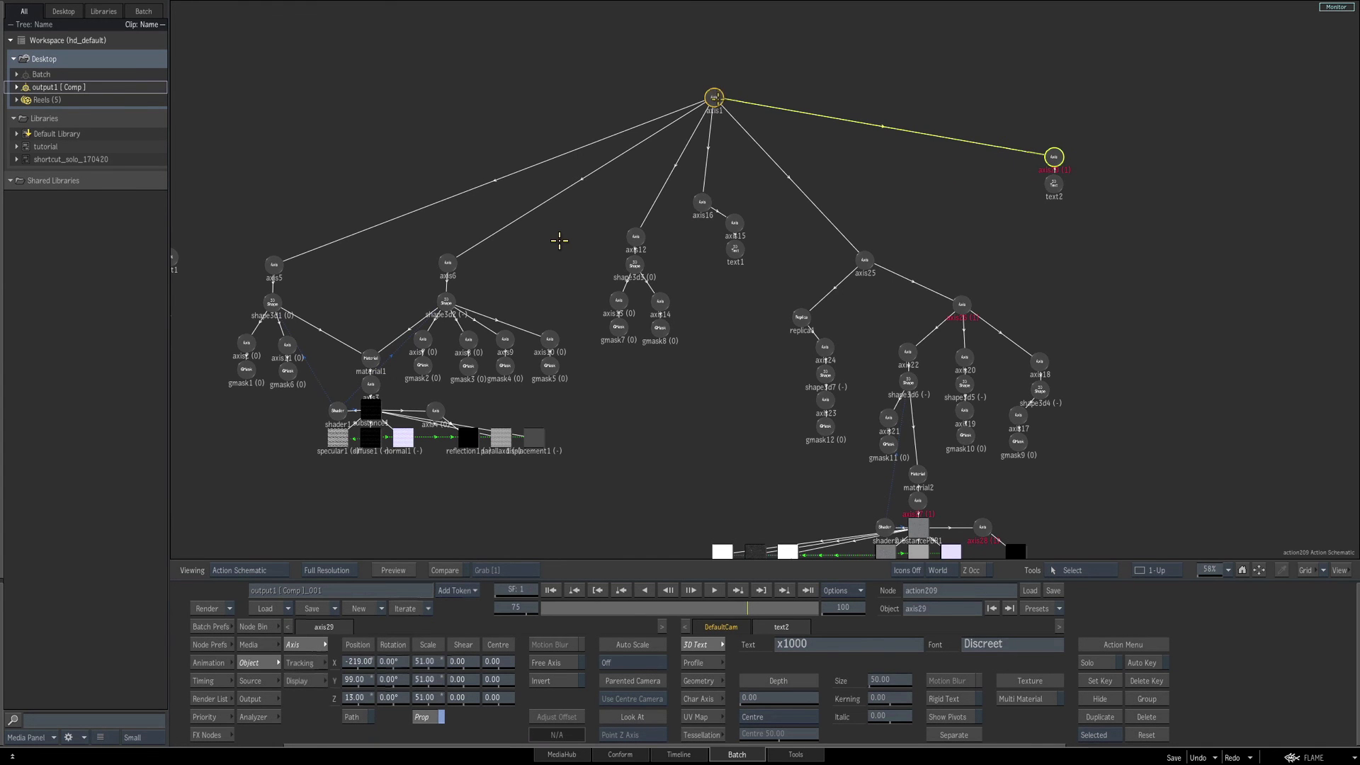
left_click(717, 99)
key("F4")
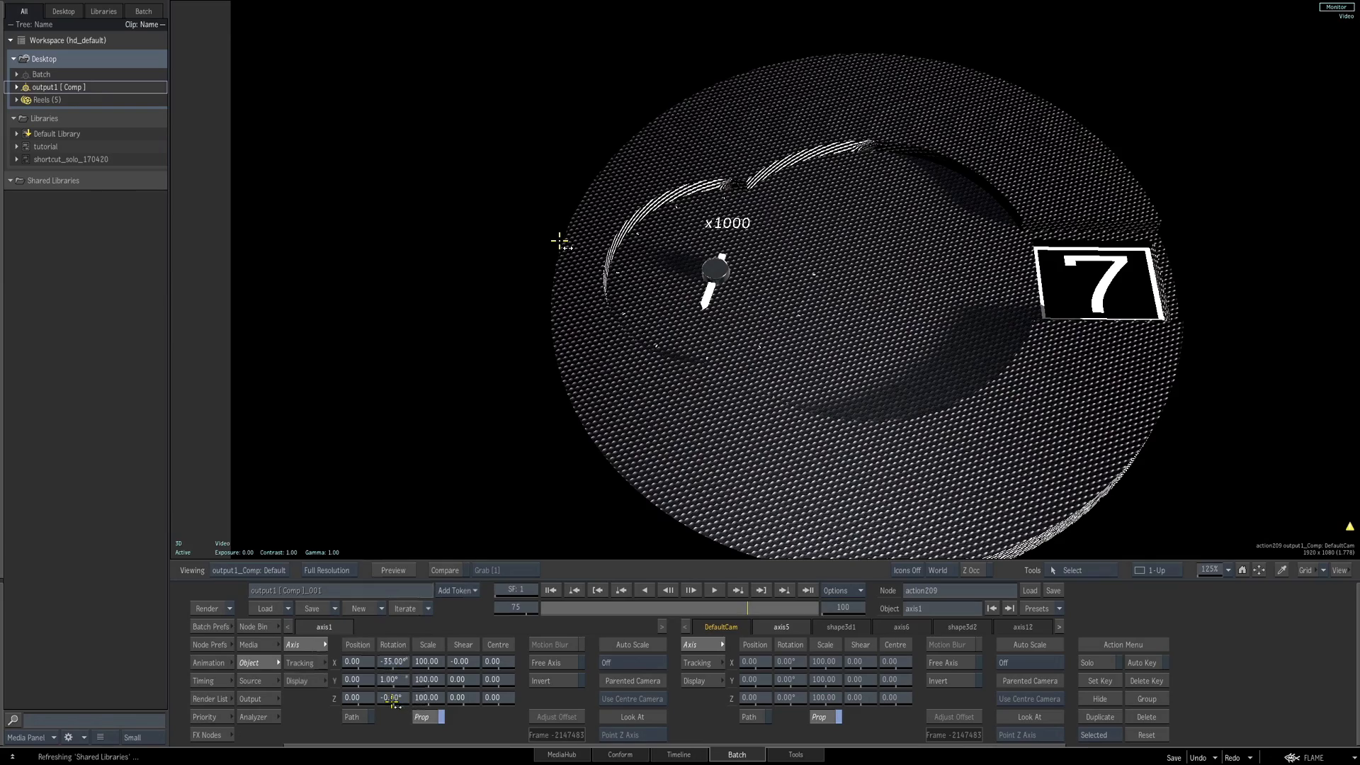
left_click_drag(397, 679, 407, 678)
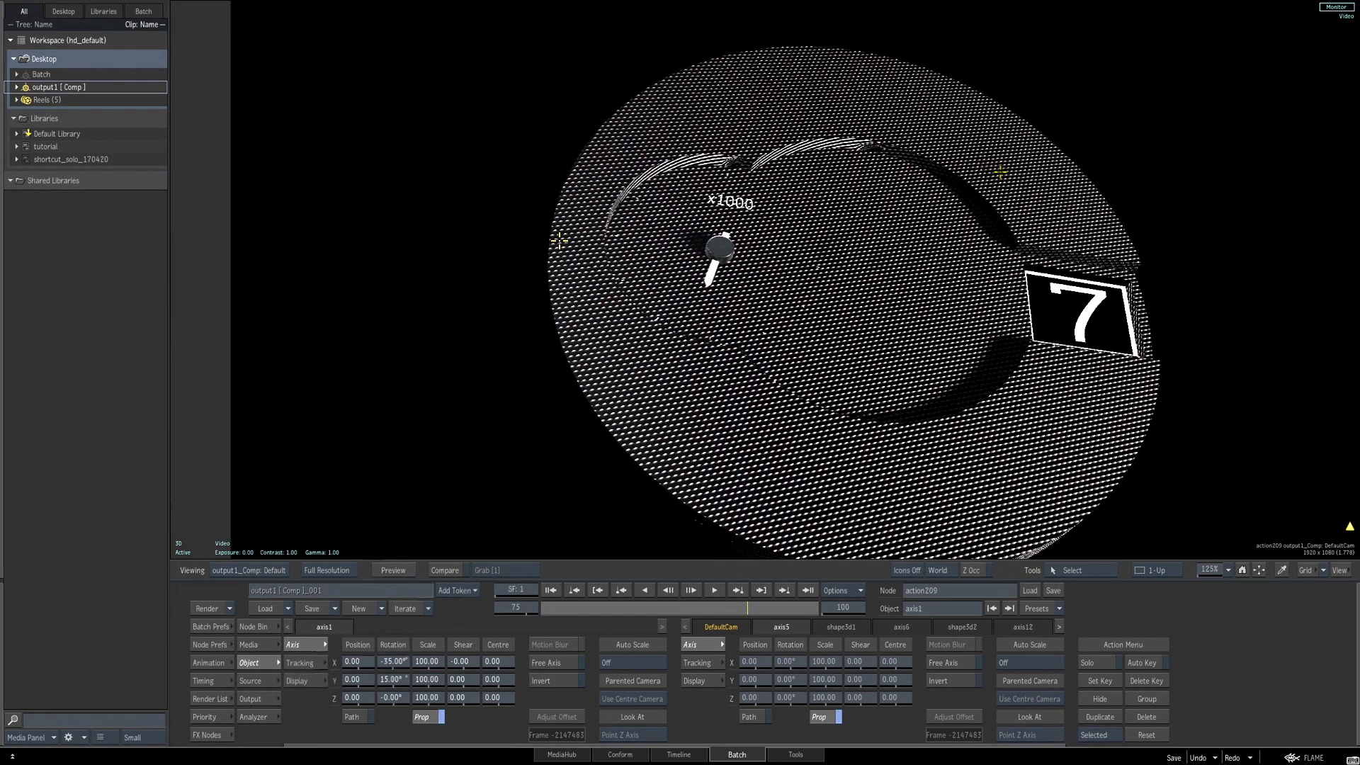
Try rotating the x1000 text's axis29 to -11° in Z, and reset that rotation to 0°.
key("F4")
left_click(1053, 156)
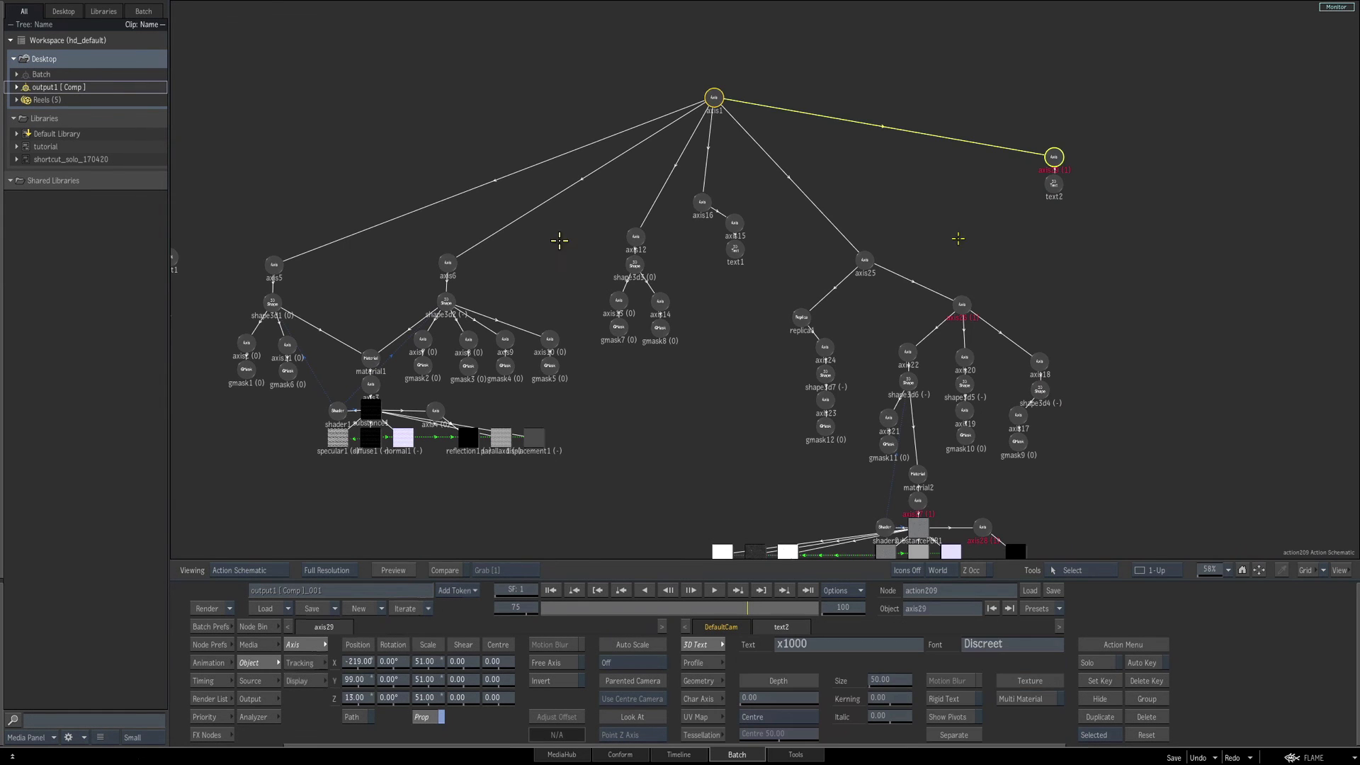
key("F1")
left_click_drag(398, 696, 394, 698)
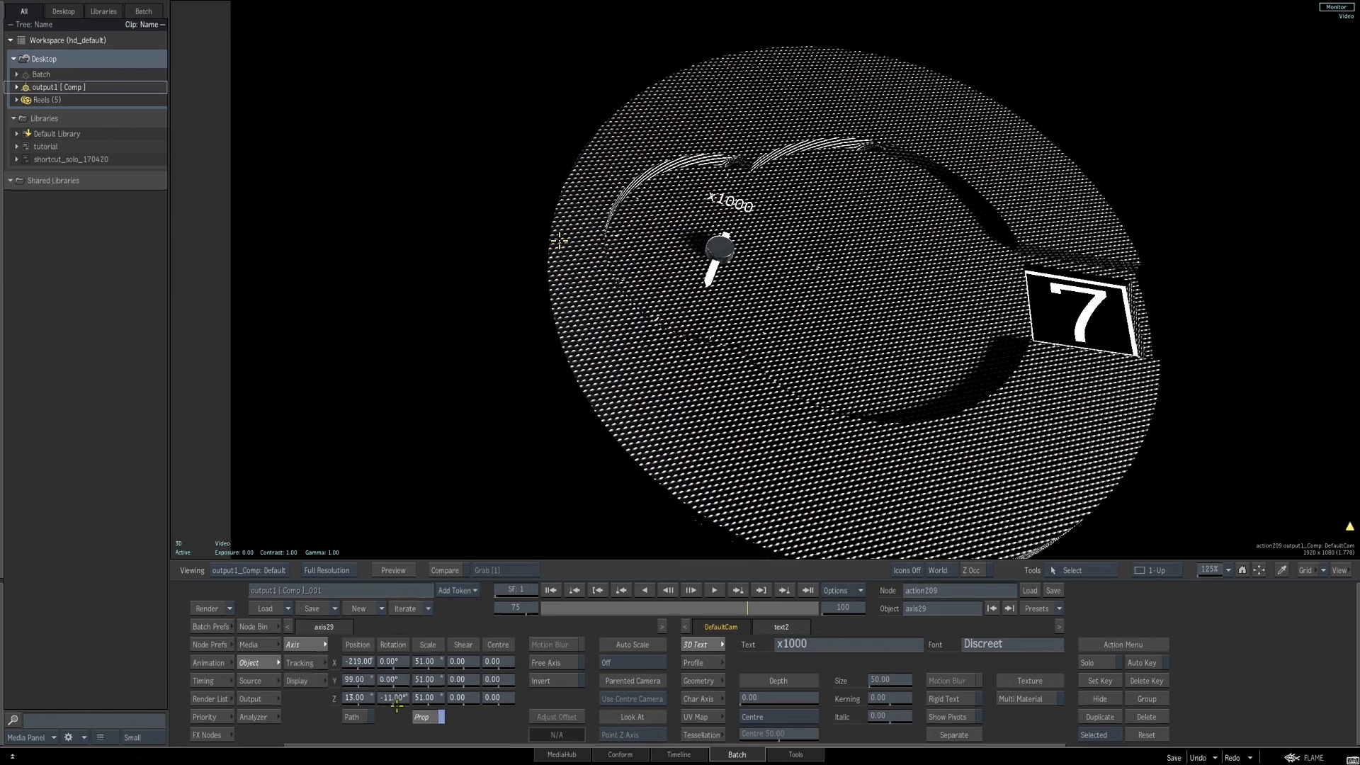
left_click(397, 701, "ctrl")
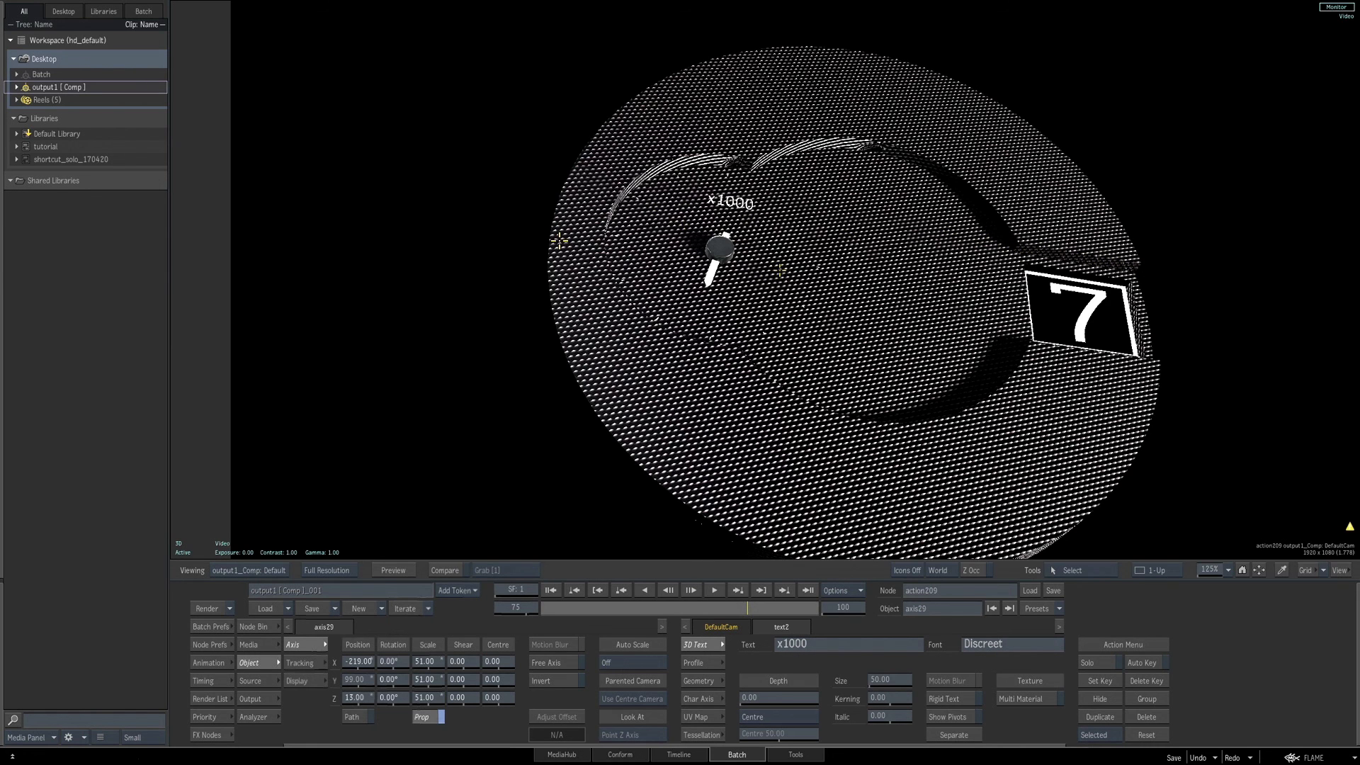
Rotate the top-level axis1 of the watch to -34° in X and -3° in Y.
key("F4")
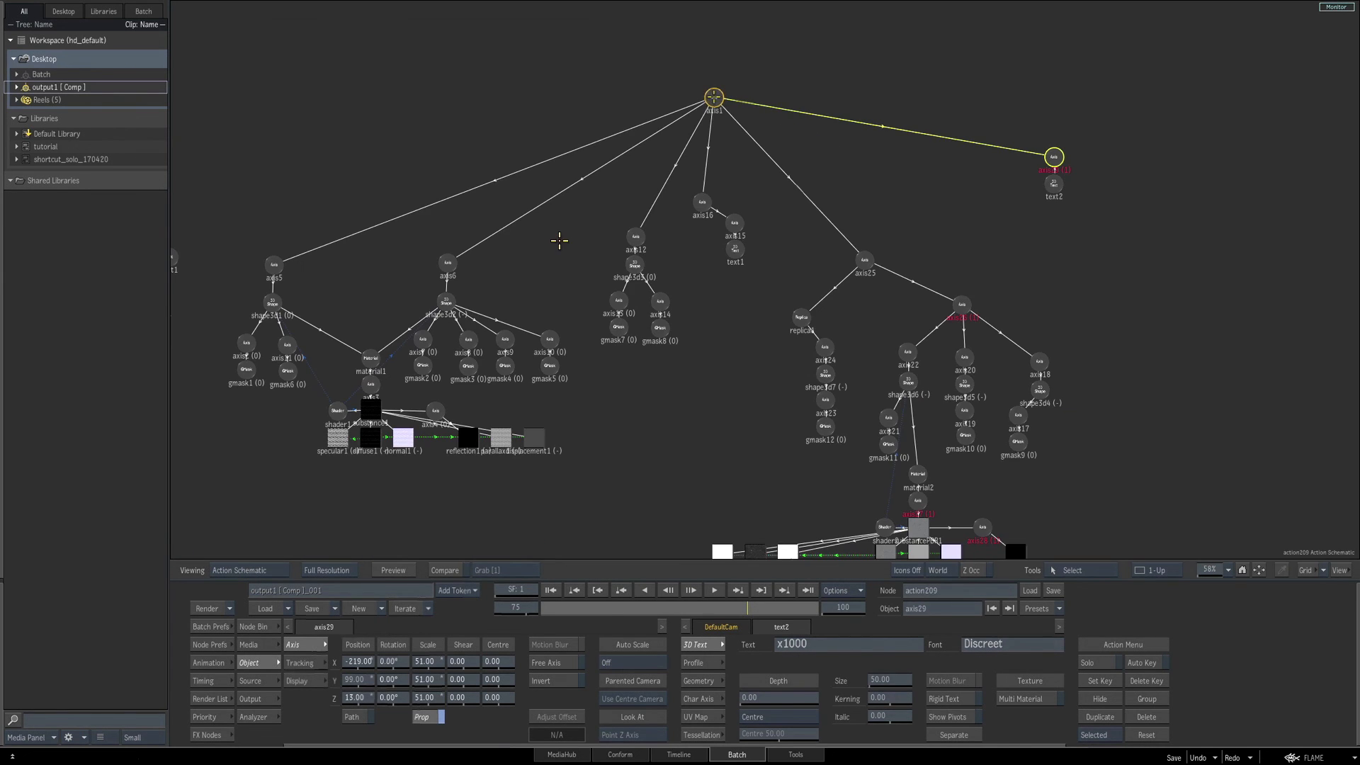
left_click(714, 97)
key("F4")
left_click_drag(394, 681, 373, 684)
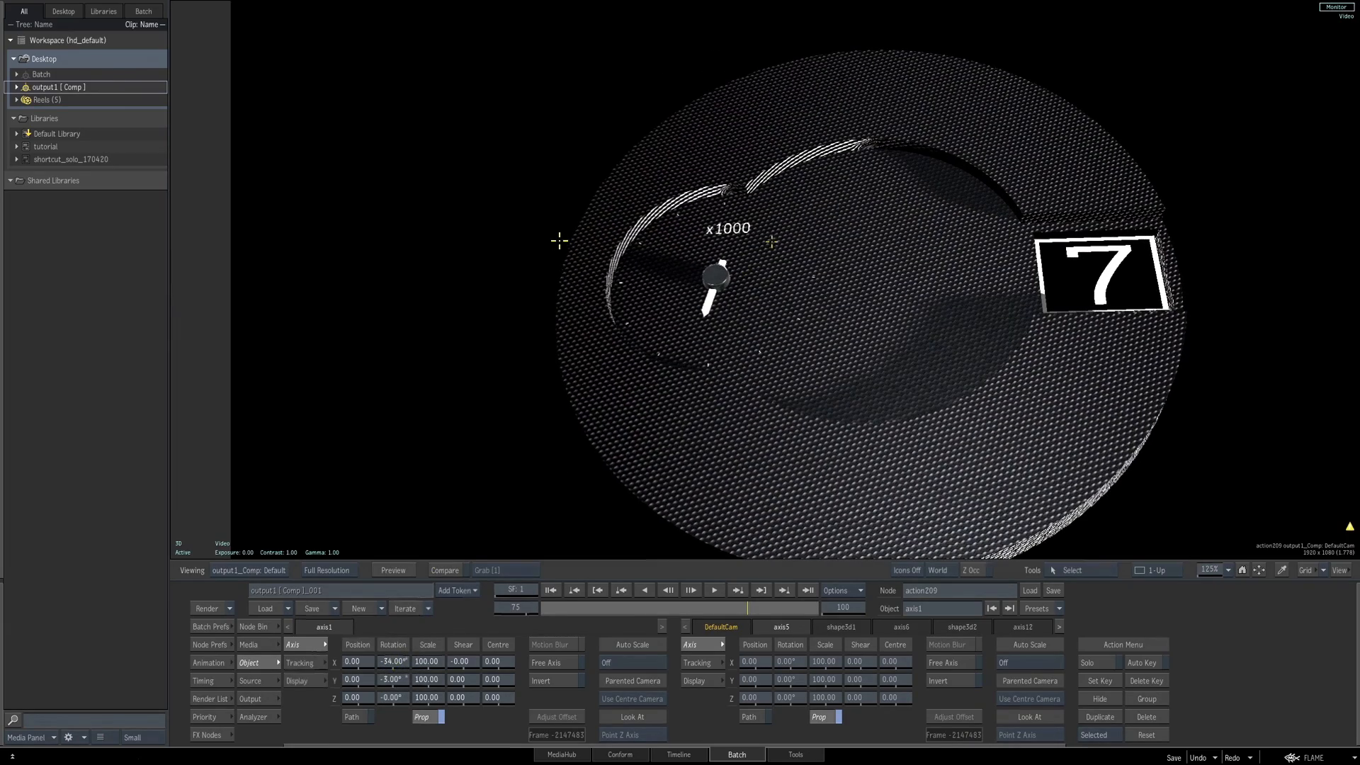